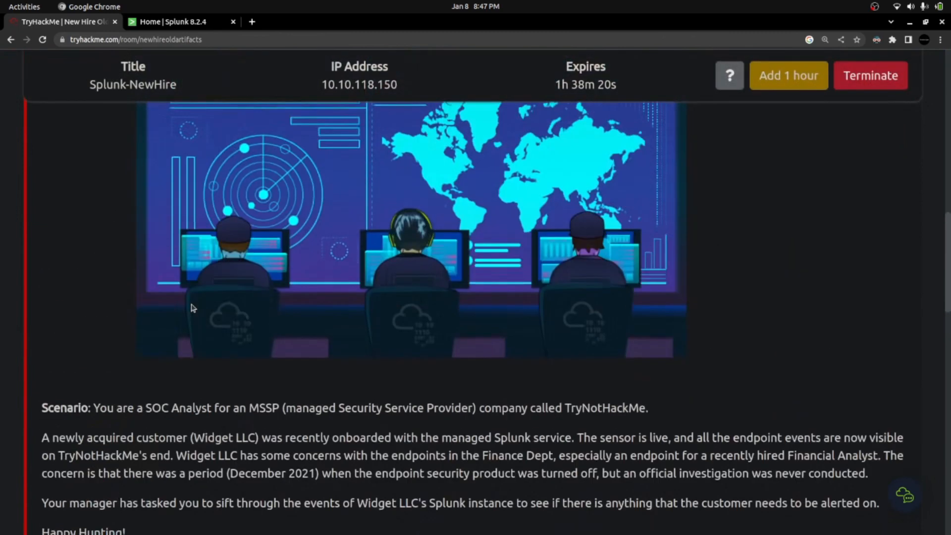
- Skim the task's scenario text and the list of questions to answer
scroll(191, 307, "down", 3)
scroll(170, 303, "down", 1)
scroll(170, 303, "up", 2)
scroll(293, 341, "down", 6)
scroll(293, 341, "down", 10)
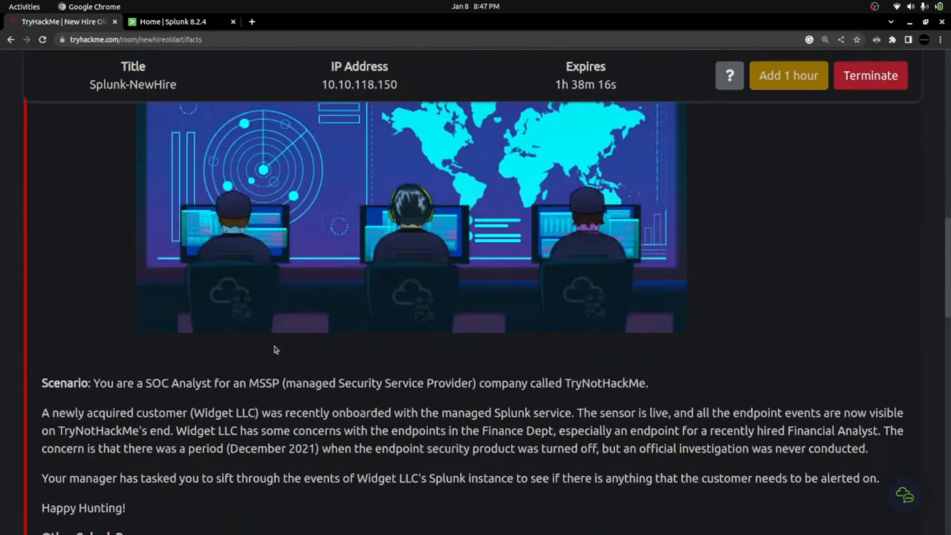
scroll(181, 325, "down", 5)
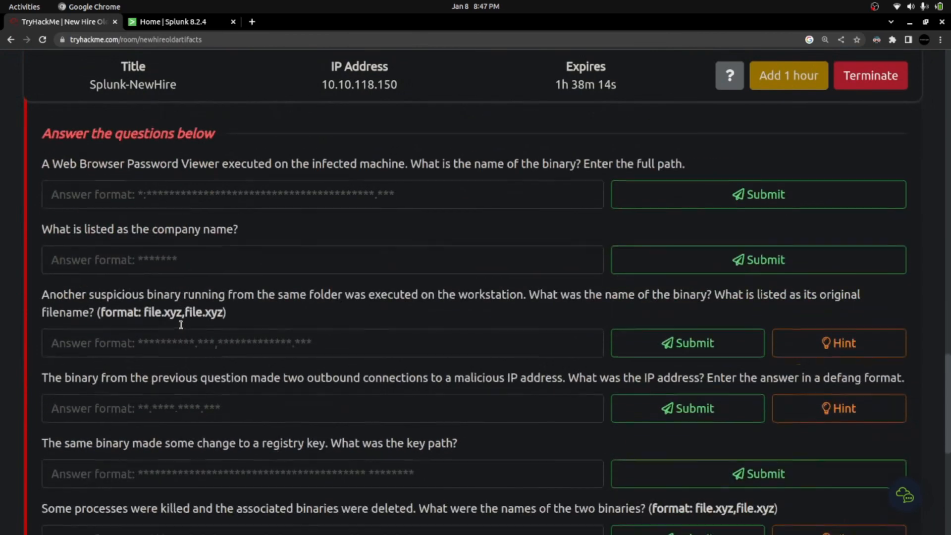
scroll(182, 329, "up", 12)
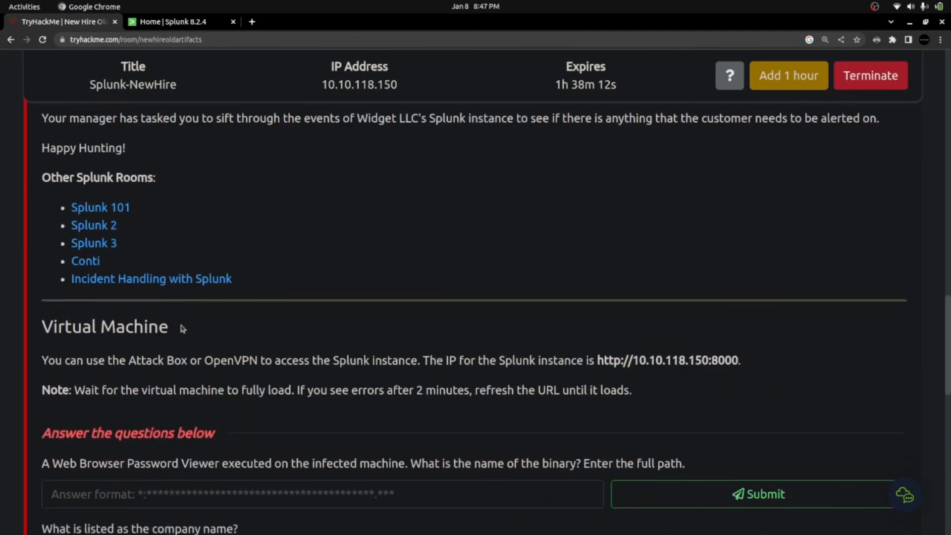
scroll(183, 328, "up", 5)
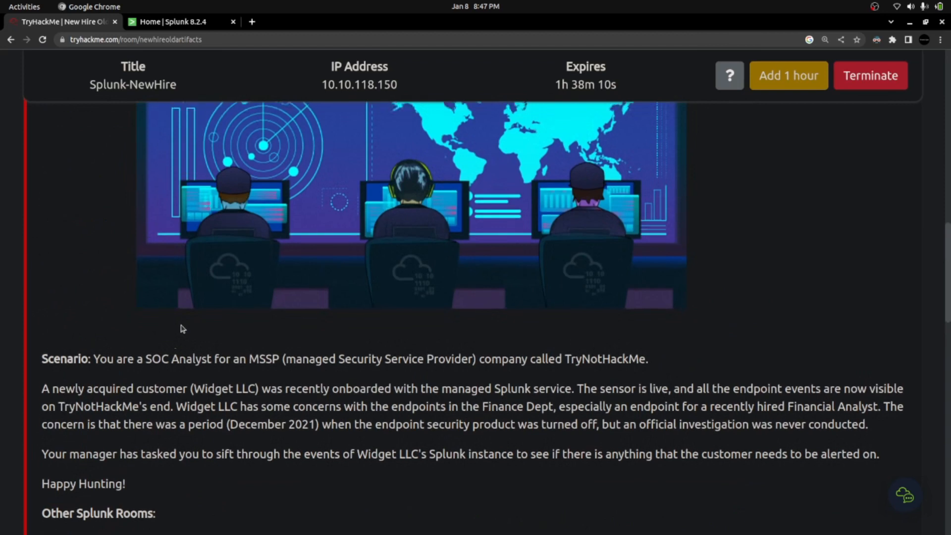
scroll(133, 345, "down", 3)
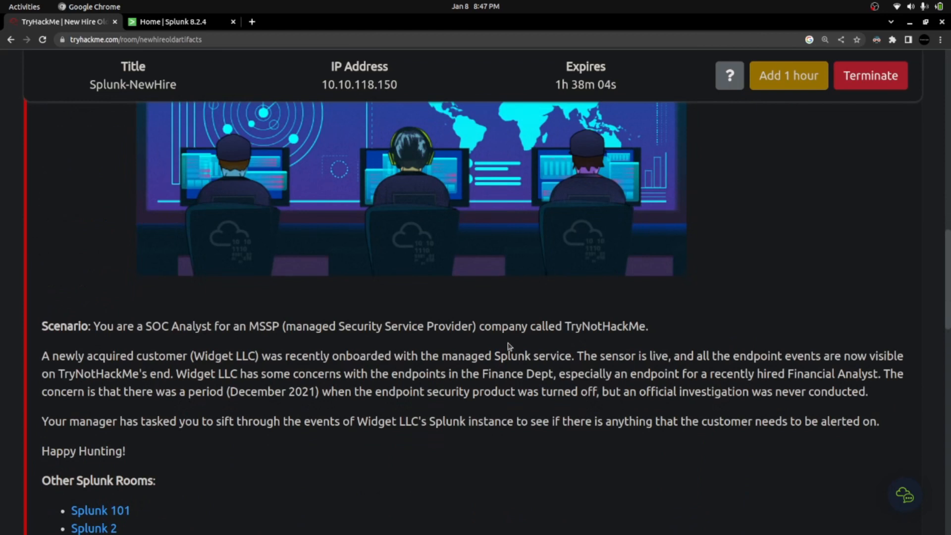
- Read the scenario paragraphs for the analyst role, the customer, the affected department, the suspicious period and the assigned task
left_click_drag(292, 327, 471, 325)
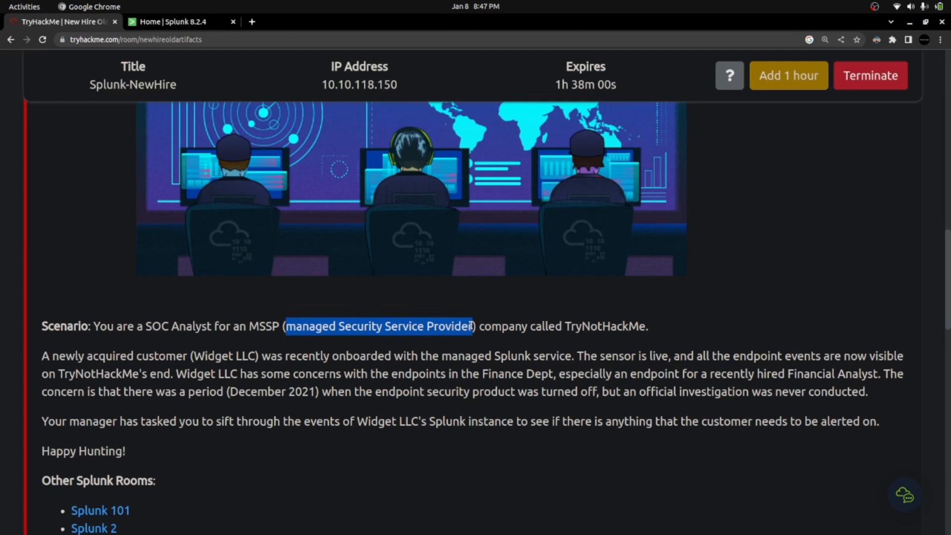
left_click_drag(43, 356, 194, 357)
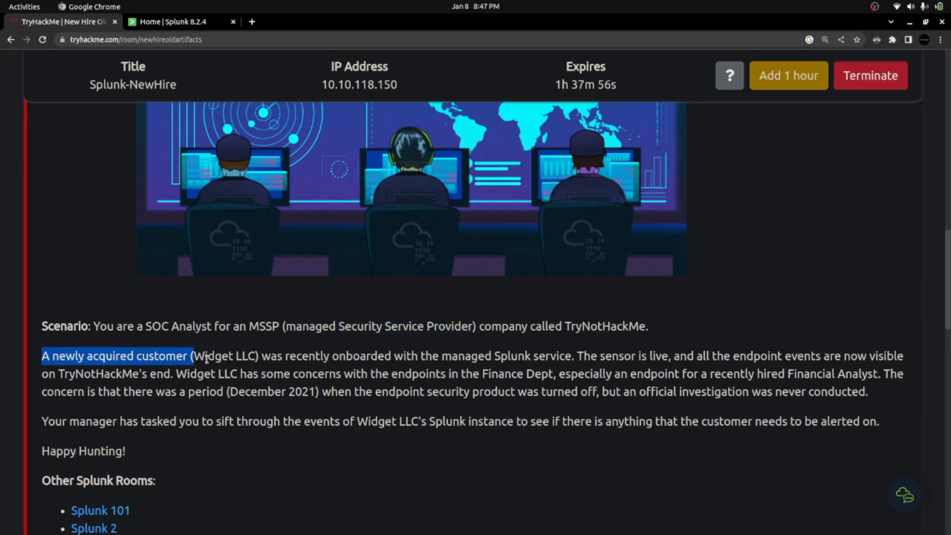
double_click(207, 357)
left_click_drag(285, 357, 188, 378)
double_click(189, 376)
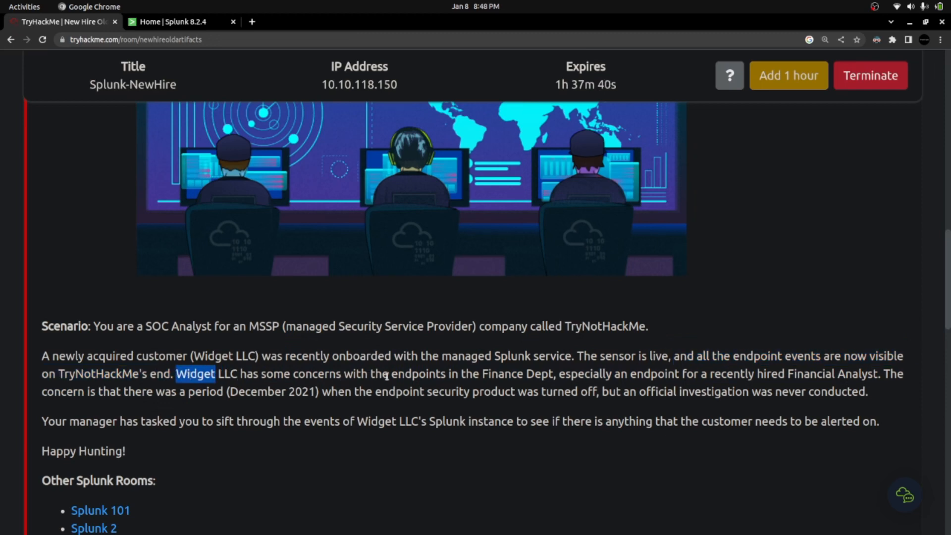
double_click(539, 374)
left_click_drag(578, 374, 878, 385)
left_click_drag(47, 391, 315, 391)
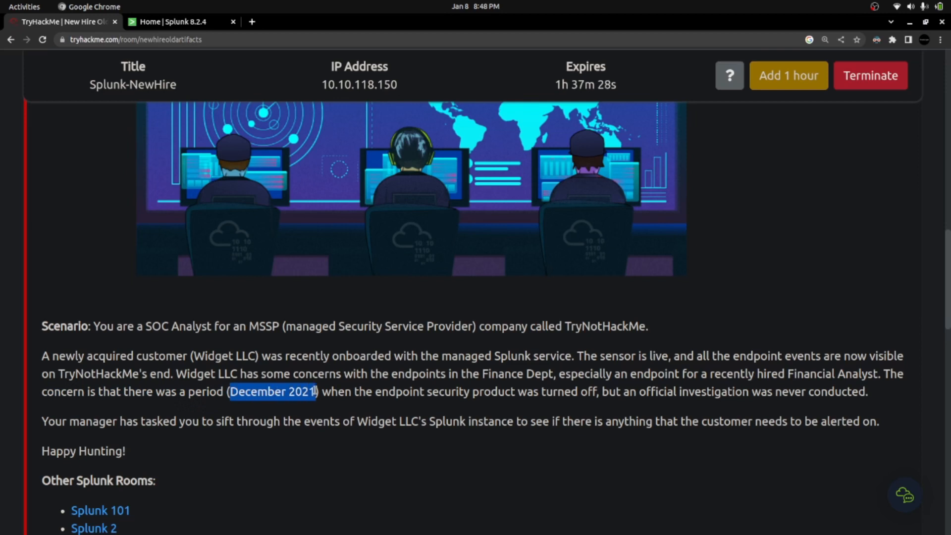
left_click(252, 392)
left_click_drag(227, 393, 497, 402)
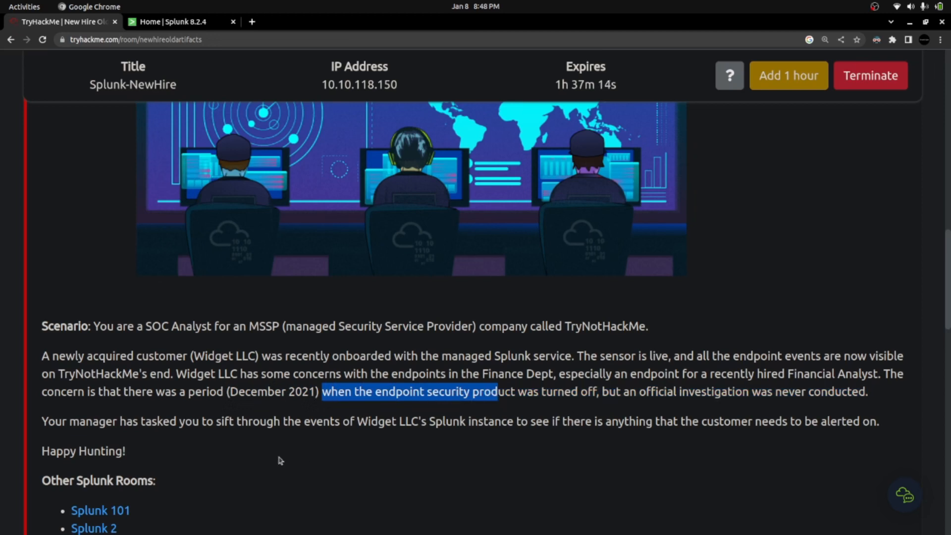
scroll(280, 461, "down", 2)
left_click_drag(67, 317, 239, 317)
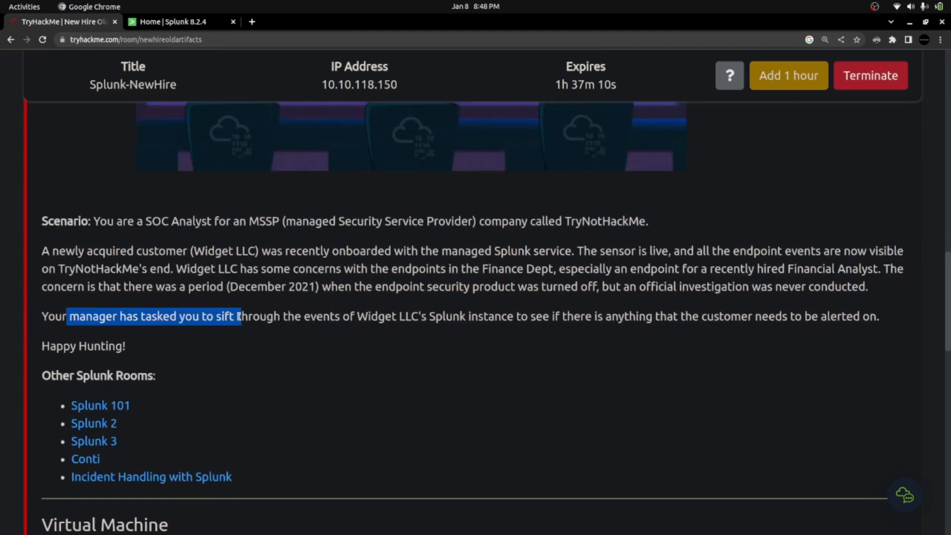
left_click_drag(241, 317, 878, 331)
- Review the list of other Splunk rooms below the scenario
scroll(225, 407, "down", 5)
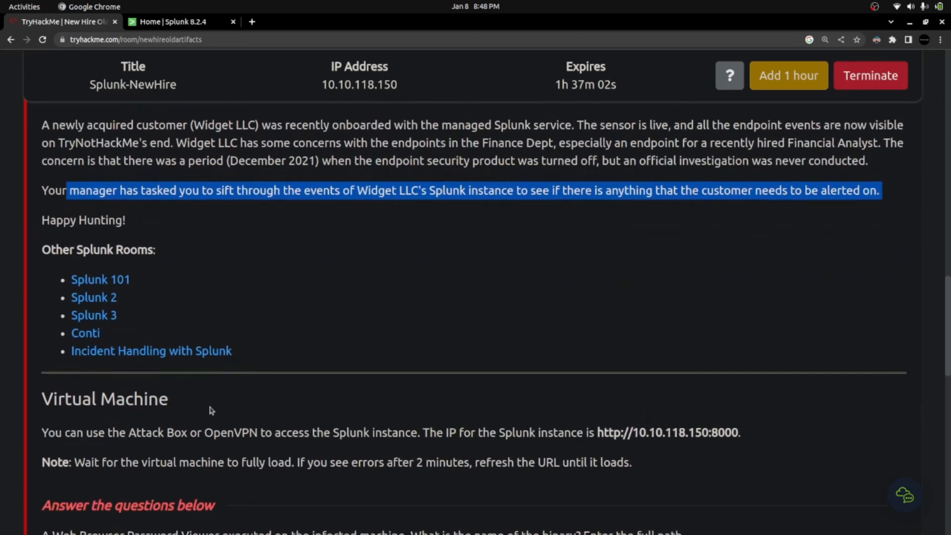
left_click_drag(44, 244, 240, 344)
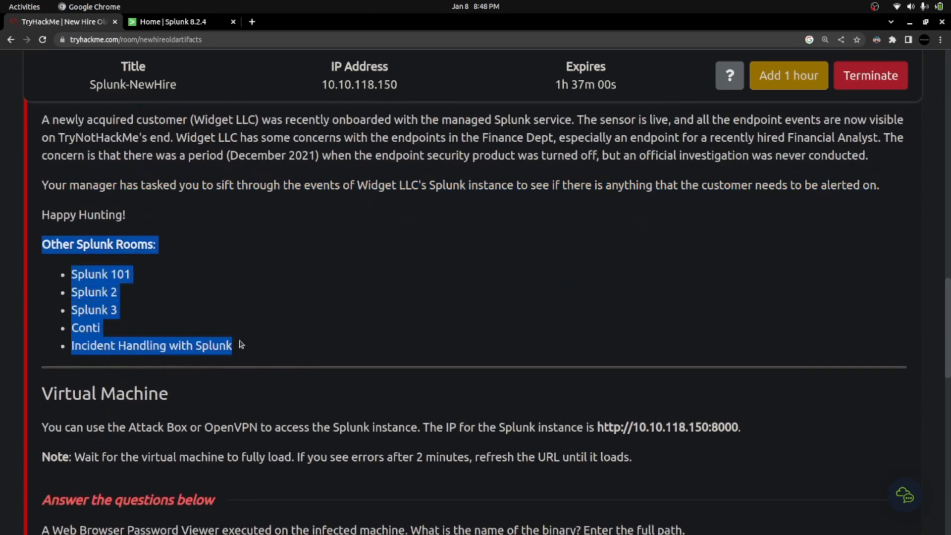
scroll(246, 352, "up", 8)
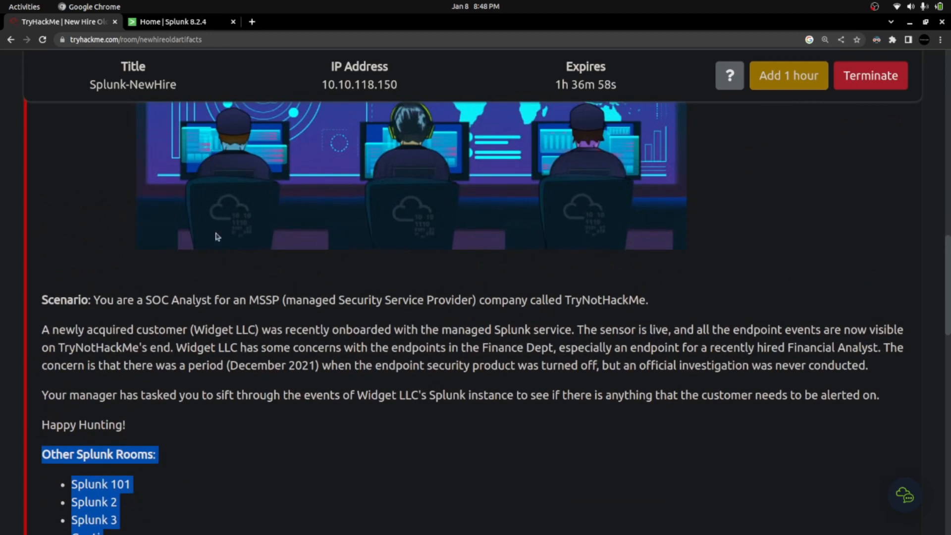
scroll(209, 325, "down", 6)
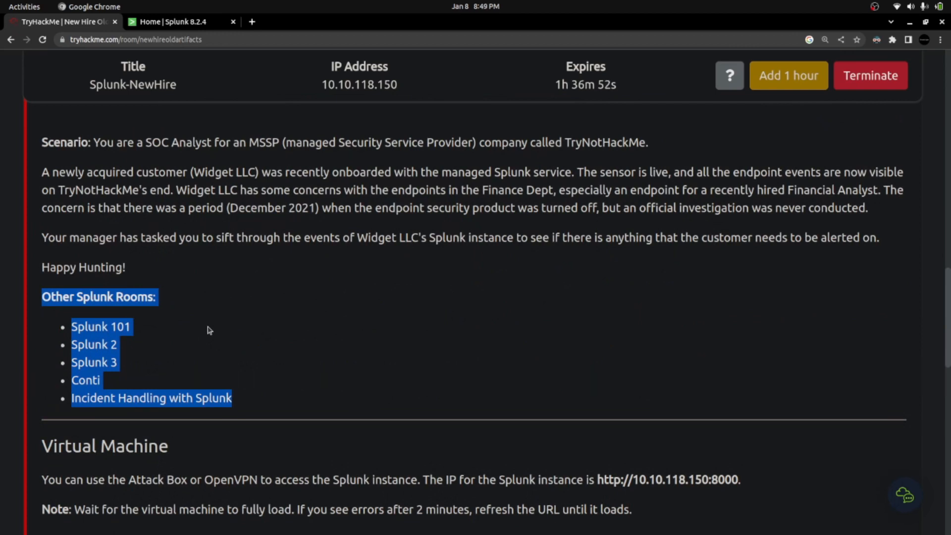
left_click(196, 265)
scroll(199, 271, "up", 9)
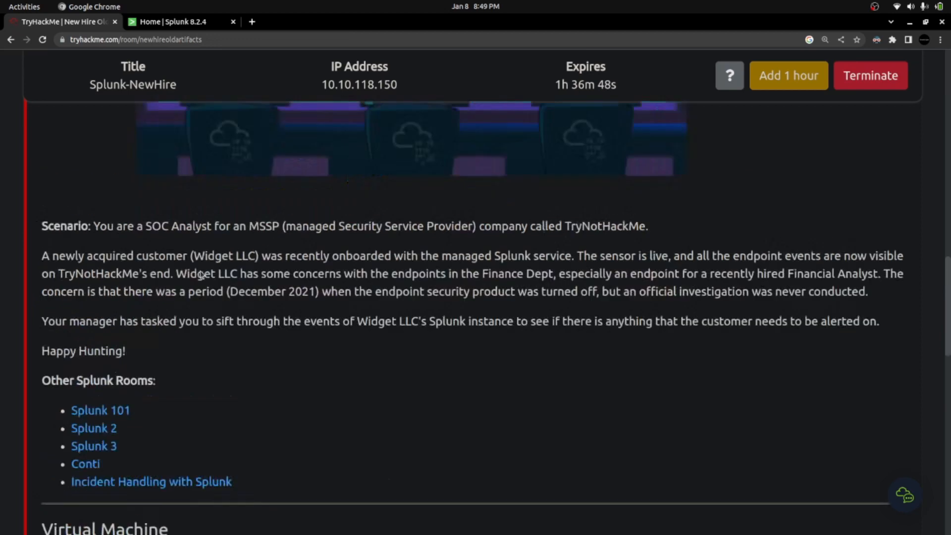
scroll(202, 272, "down", 10)
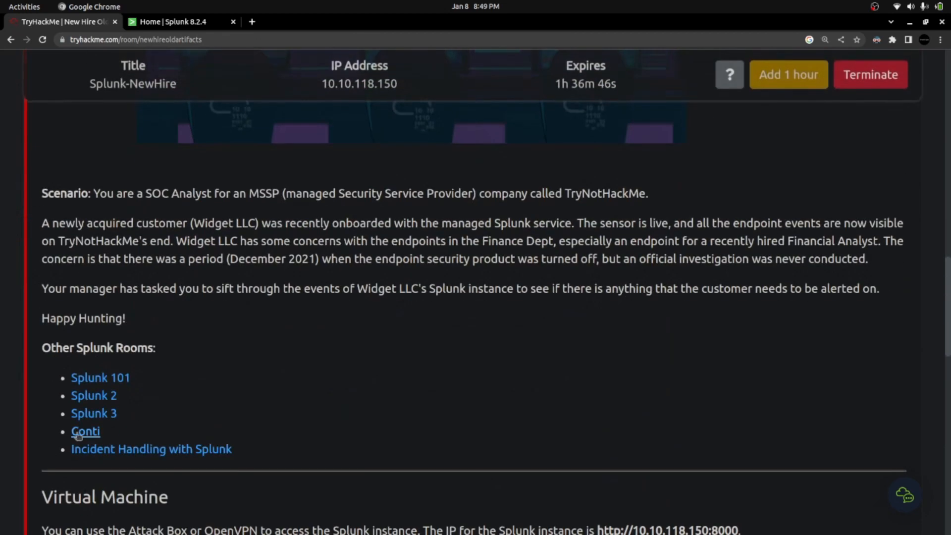
- Check the room's header, connection status and active machine information, and return to the Virtual Machine section
scroll(285, 393, "up", 1)
scroll(285, 393, "up", 12)
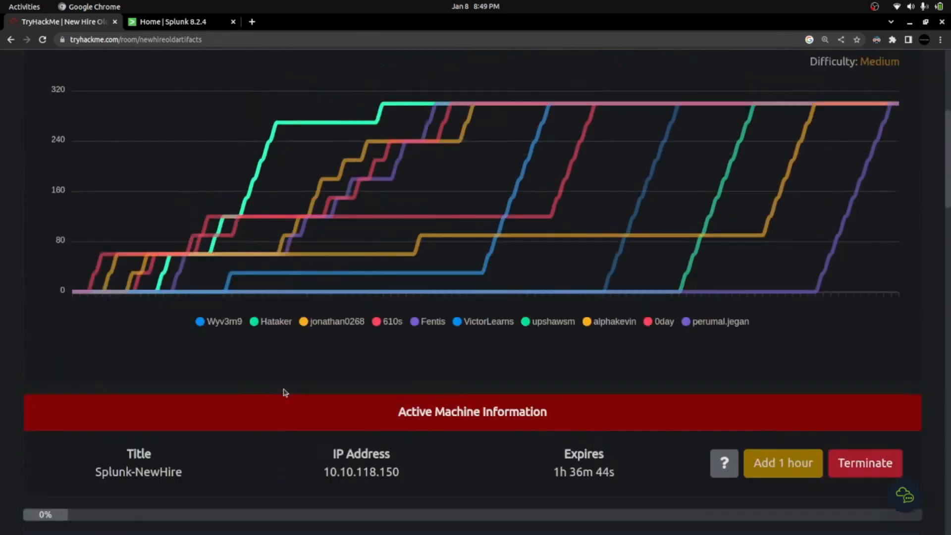
scroll(540, 396, "down", 1)
scroll(540, 396, "up", 8)
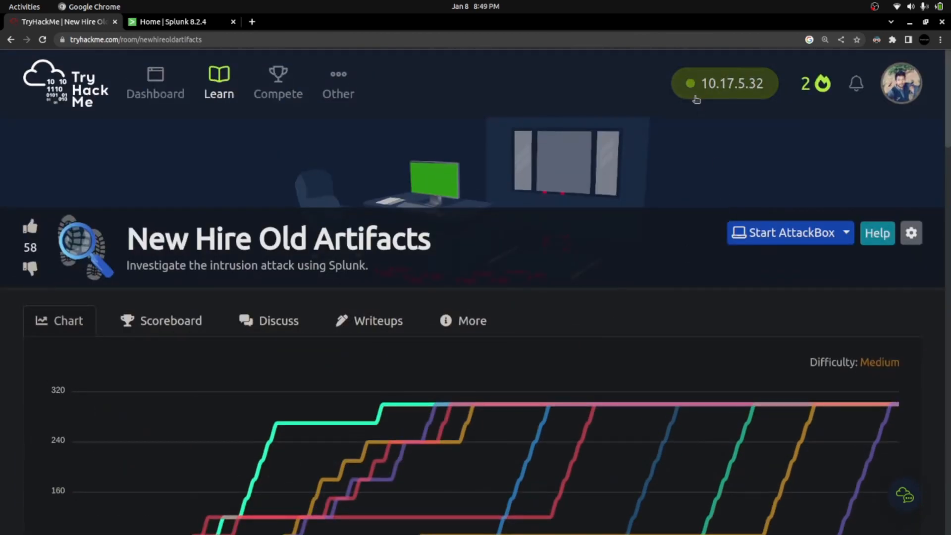
scroll(708, 124, "down", 12)
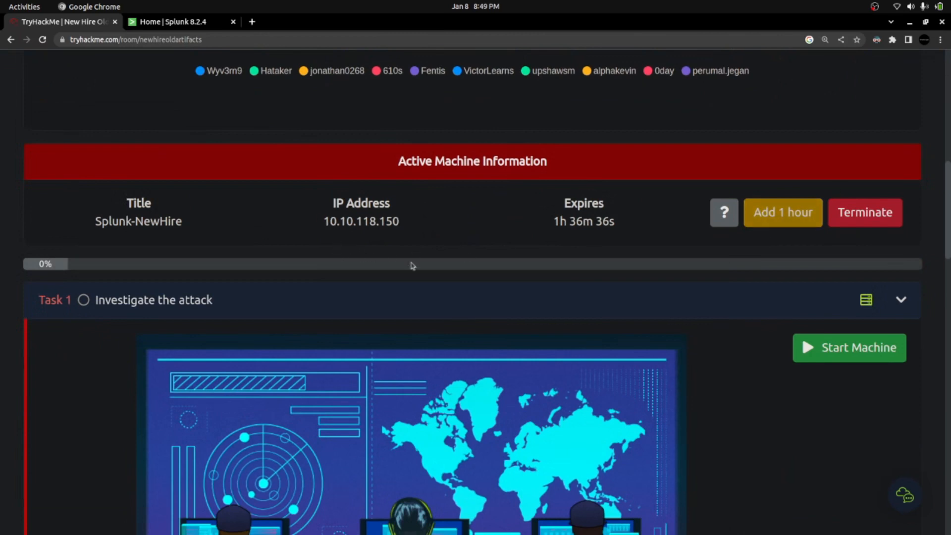
scroll(394, 226, "down", 10)
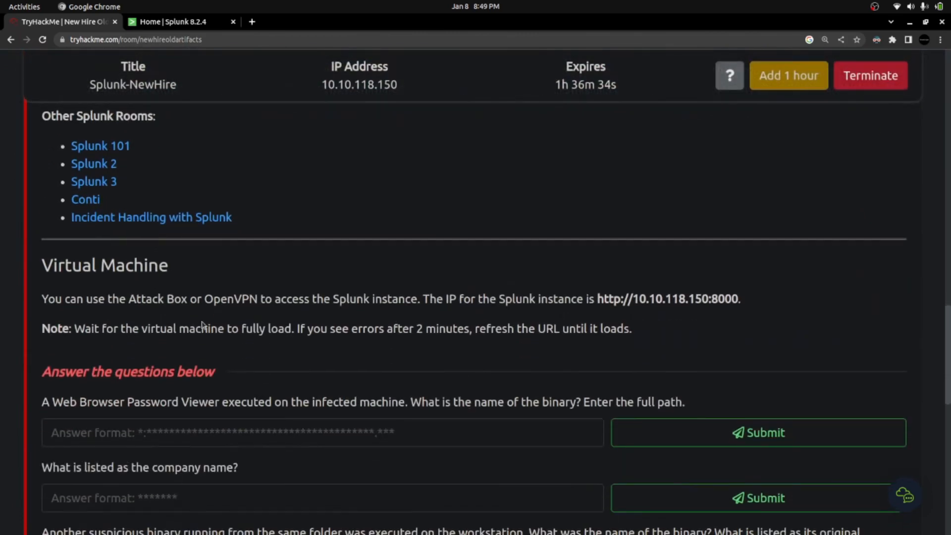
- Read the Virtual Machine section's Splunk address and startup note, and check that address's open Splunk home page
left_click_drag(41, 300, 739, 299)
left_click(625, 313)
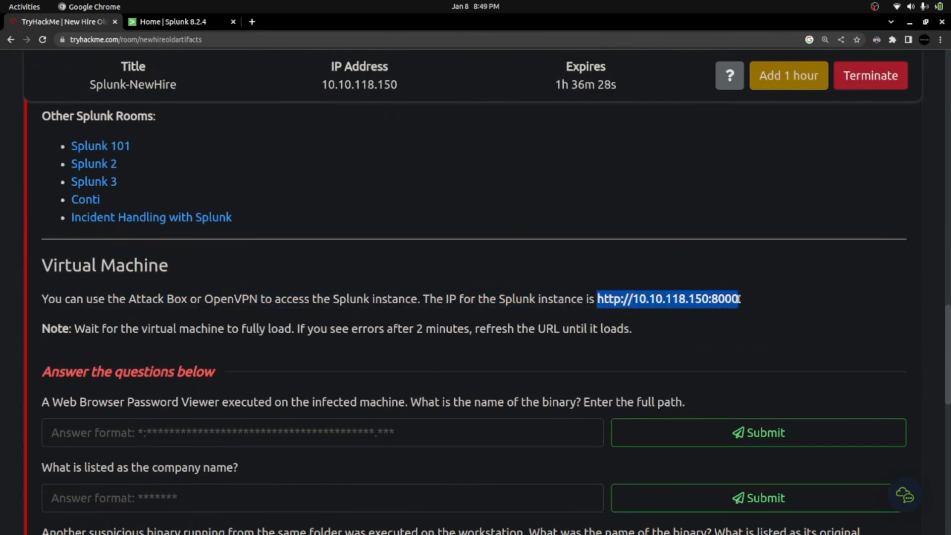
left_click(171, 26)
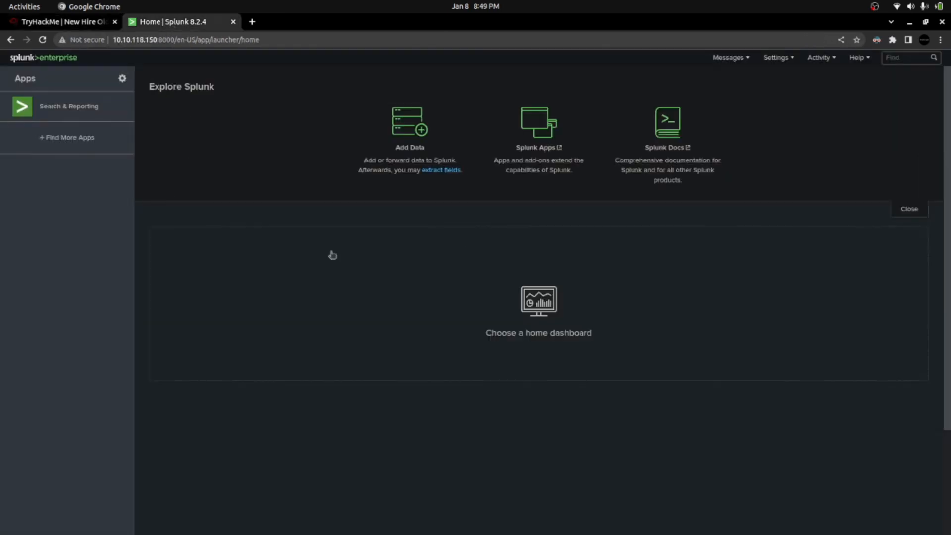
left_click(41, 23)
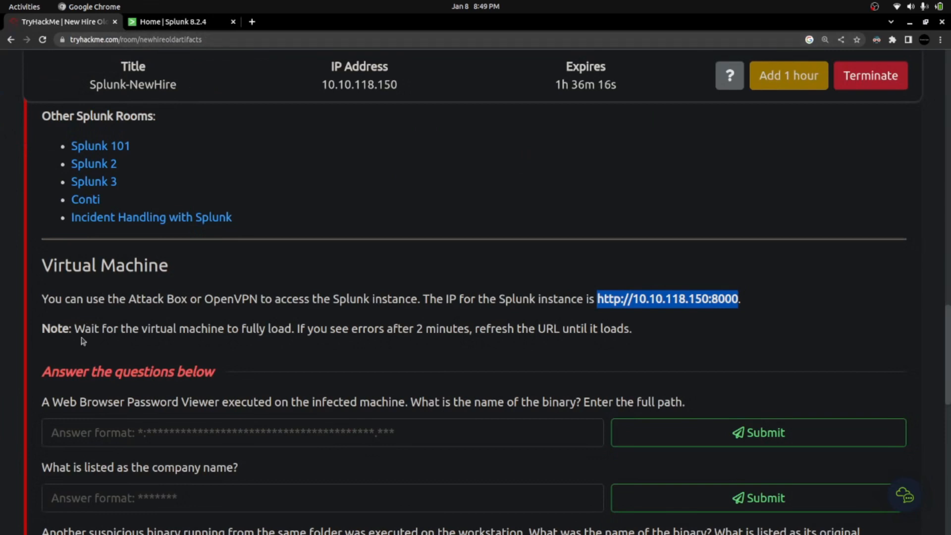
left_click_drag(75, 328, 81, 329)
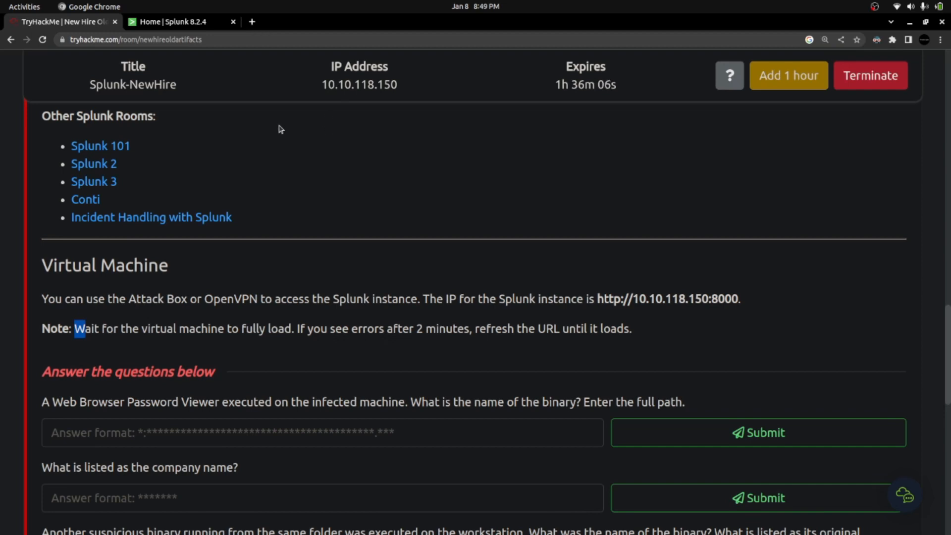
- Switch to the Splunk instance and open the Search & Reporting app
left_click(191, 23)
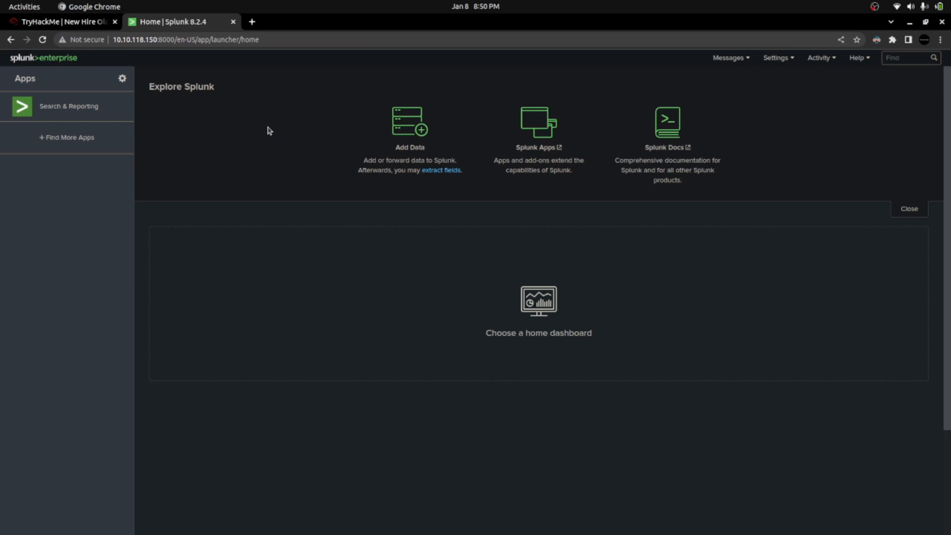
left_click(64, 112)
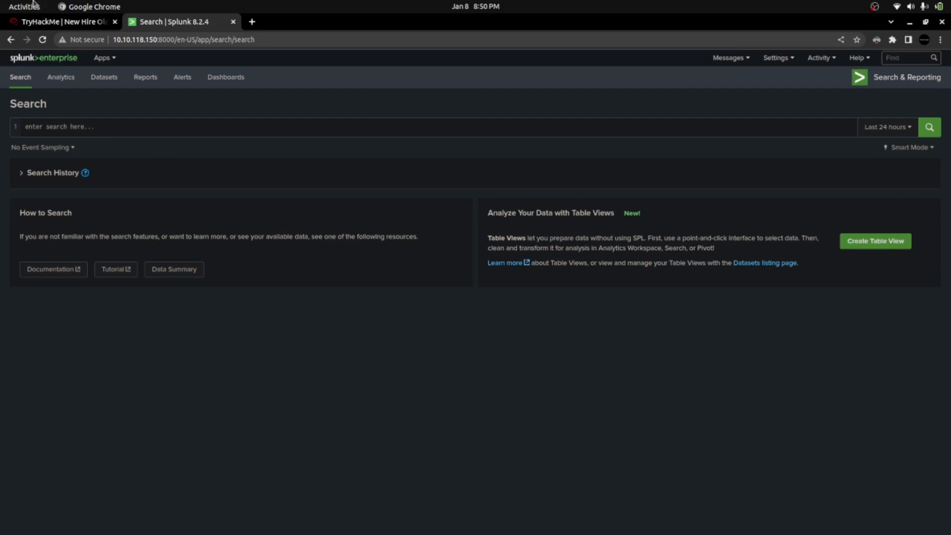
- Return to the TryHackMe task, reread the period when endpoint security was off, and copy "December 2021" from the scenario
left_click(62, 21)
scroll(180, 337, "up", 6)
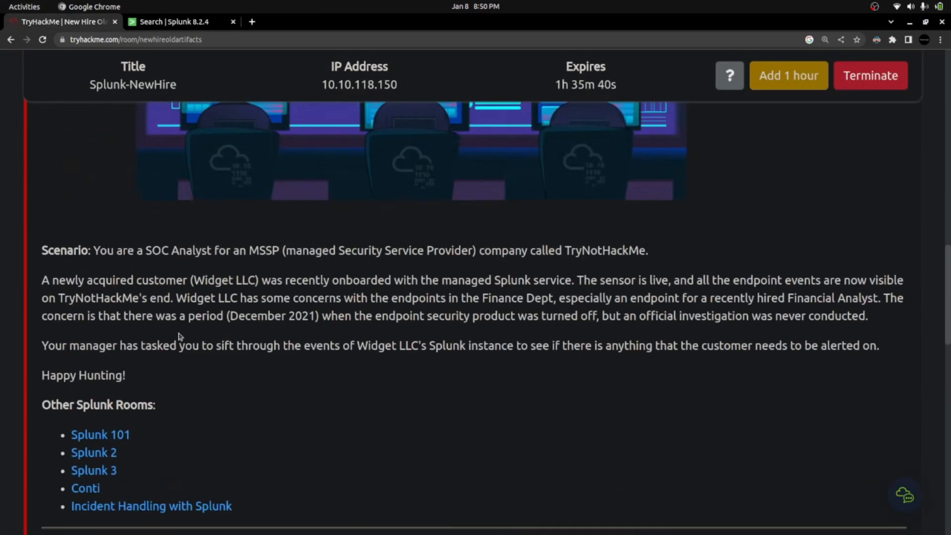
left_click_drag(229, 315, 312, 316)
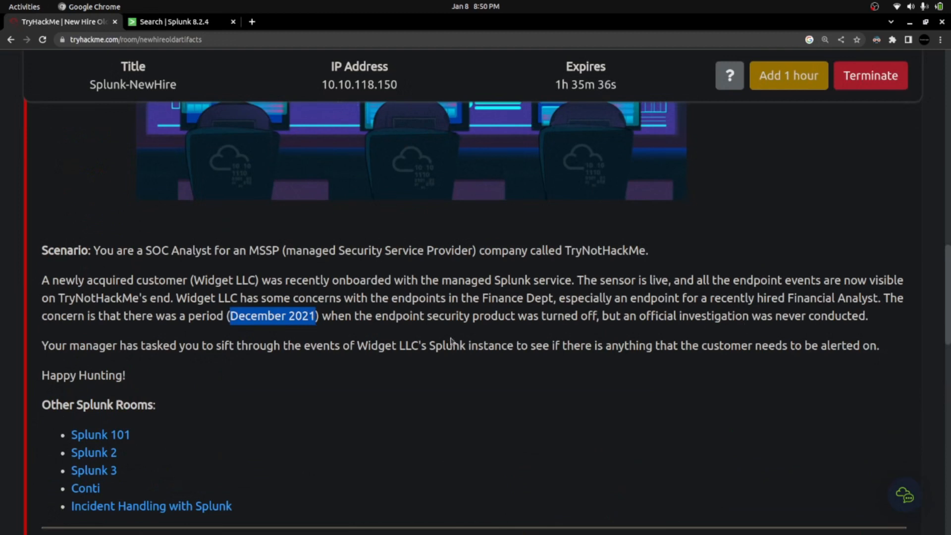
left_click_drag(372, 316, 610, 315)
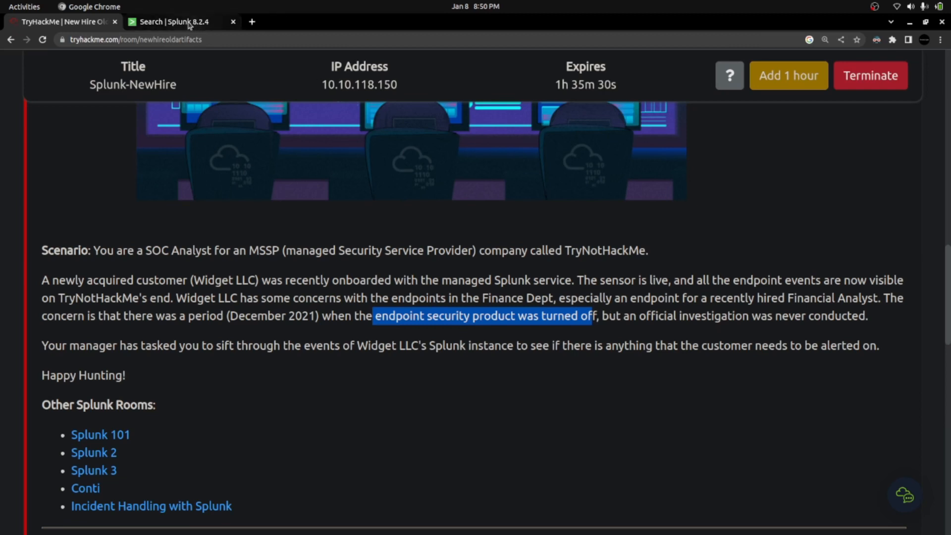
left_click_drag(230, 315, 317, 315)
key("ctrl+c")
- Switch to Splunk and set the search time range to a date range of type Since
left_click(171, 24)
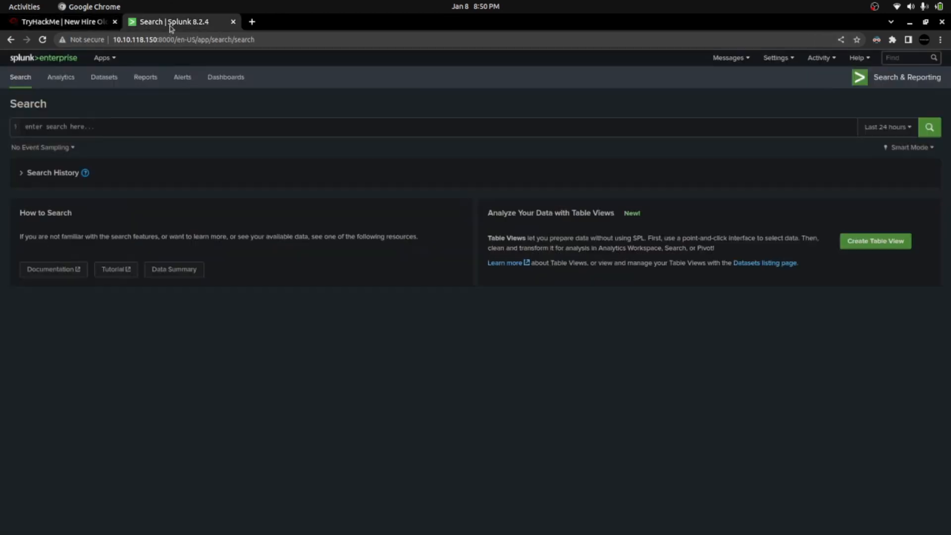
left_click(890, 126)
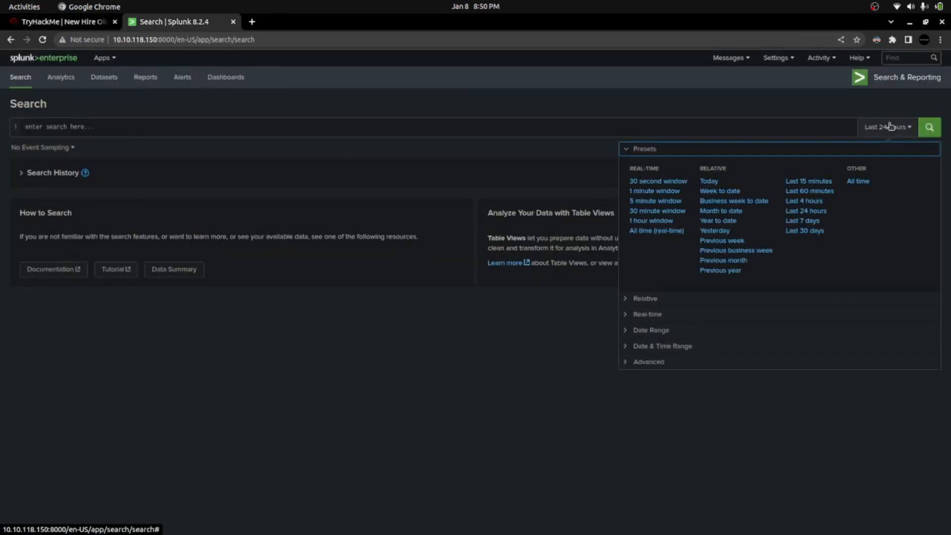
left_click(645, 335)
left_click(654, 220)
left_click(633, 267)
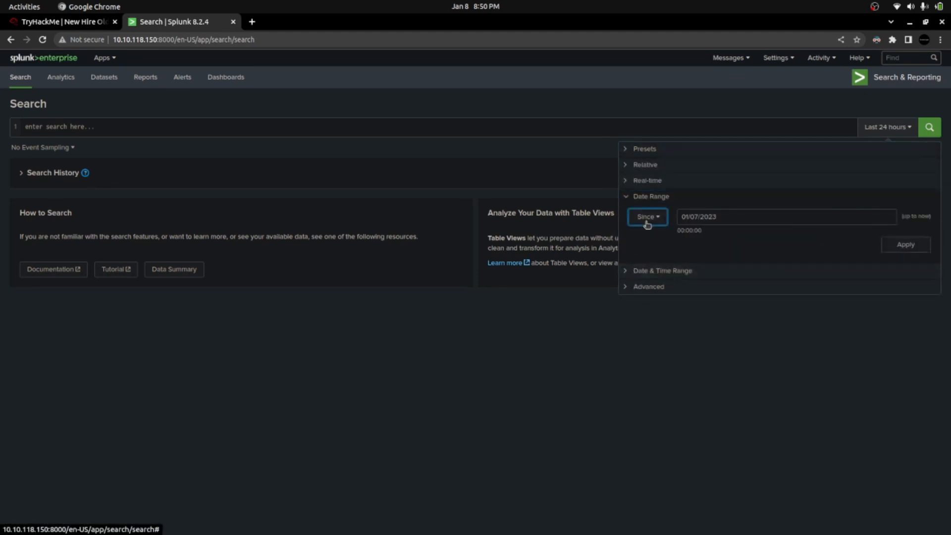
- Try to fill in the Since date with the copied text "December 2021"
left_click(677, 221)
key("ctrl+a")
key("ctrl+v")
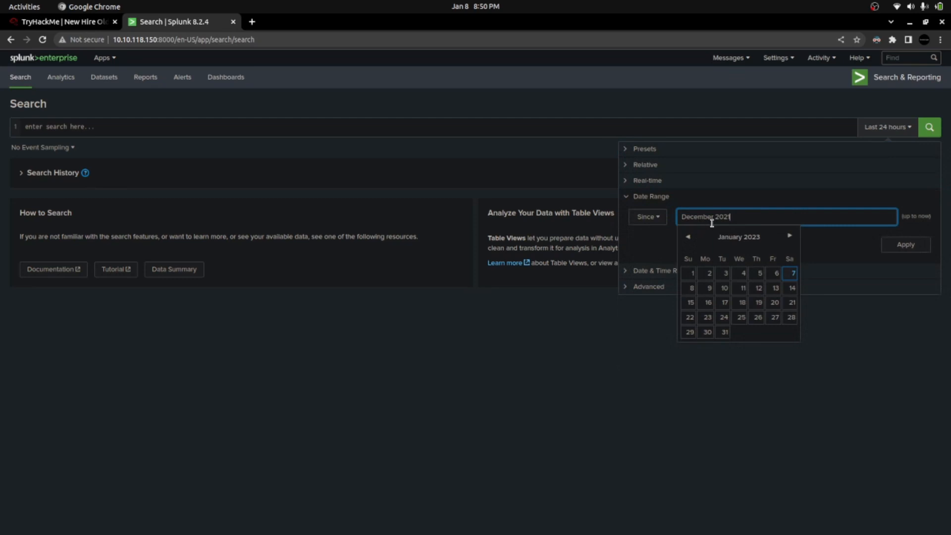
- Set the Since date to 12/01/2021 and apply it as the search time range
key("ctrl+a")
left_click(687, 237)
left_click(687, 237)
left_click(688, 237)
triple_click(686, 239)
triple_click(687, 238)
triple_click(687, 238)
double_click(687, 238)
left_click(786, 236)
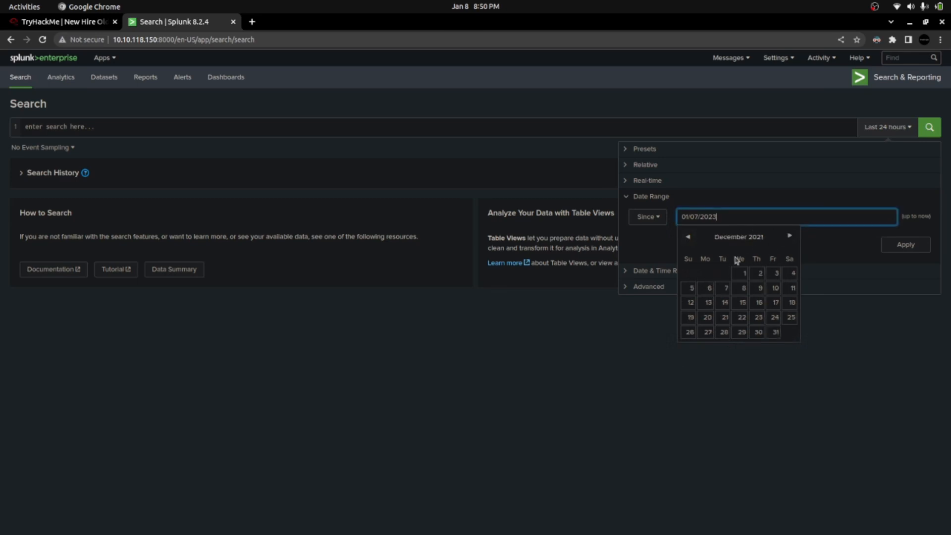
left_click(739, 273)
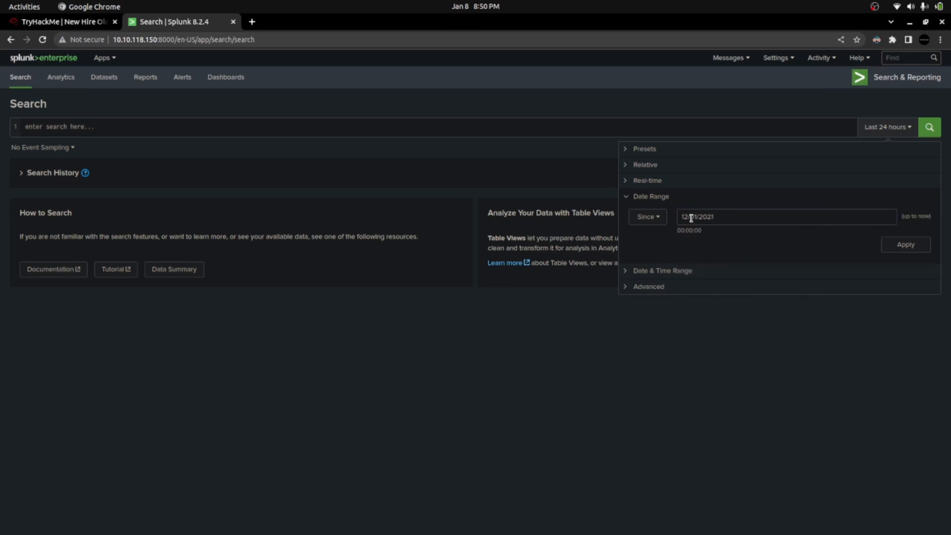
left_click(902, 244)
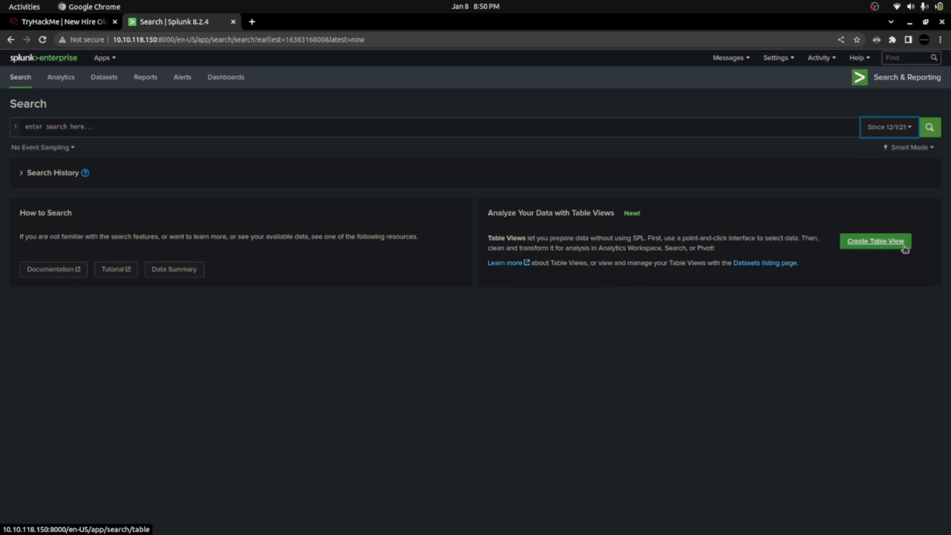
- Run the search index=* over the chosen period and skim the returned events and fields at a larger page zoom
left_click(935, 132)
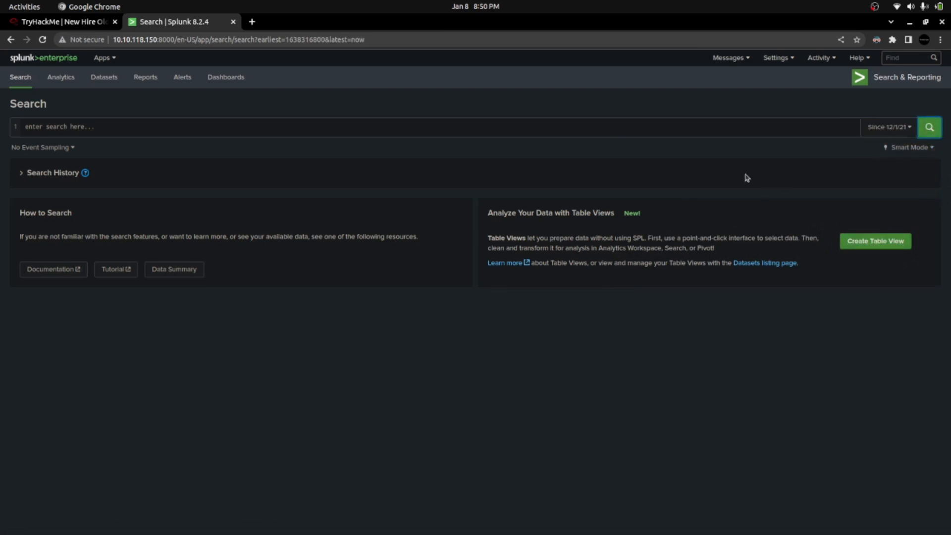
left_click(150, 127)
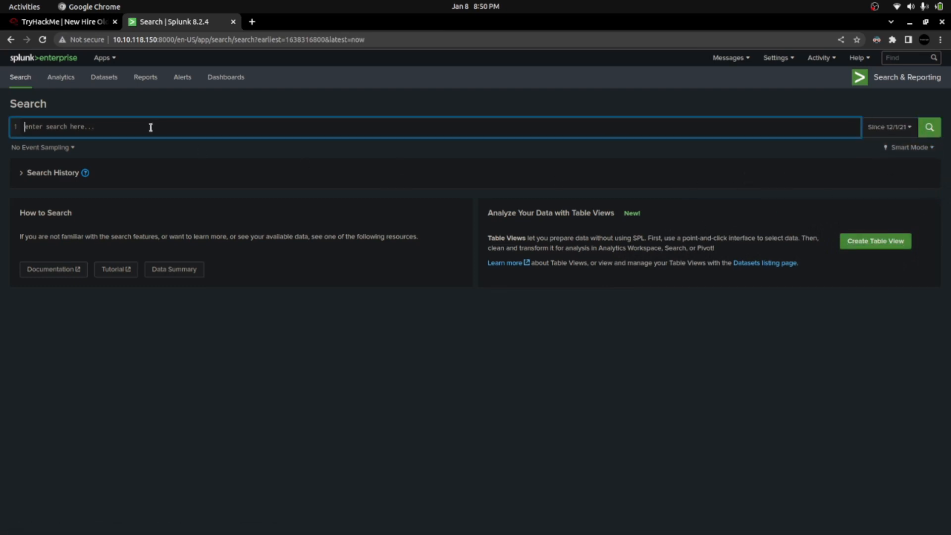
type("index=*")
key("Return")
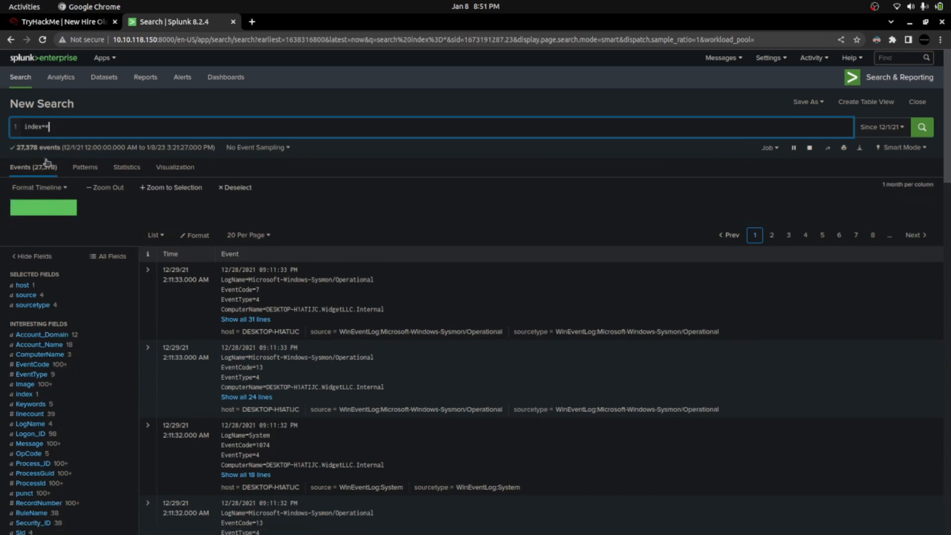
key("ctrl+plus")
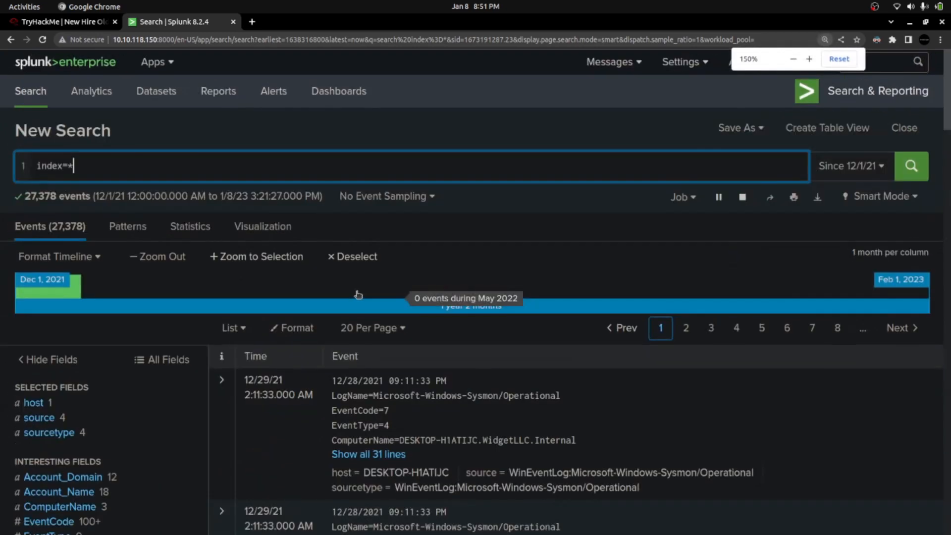
scroll(356, 296, "down", 5)
scroll(358, 292, "up", 4)
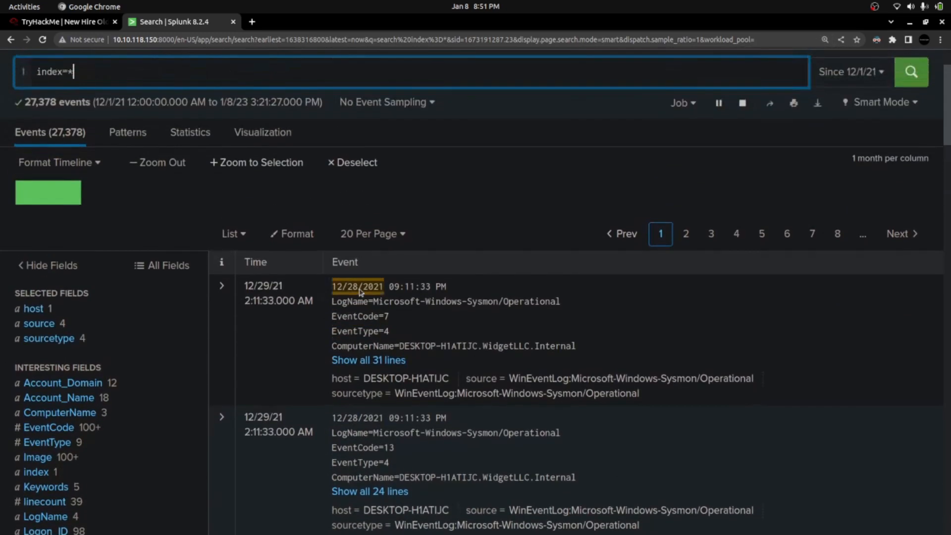
scroll(352, 337, "down", 2)
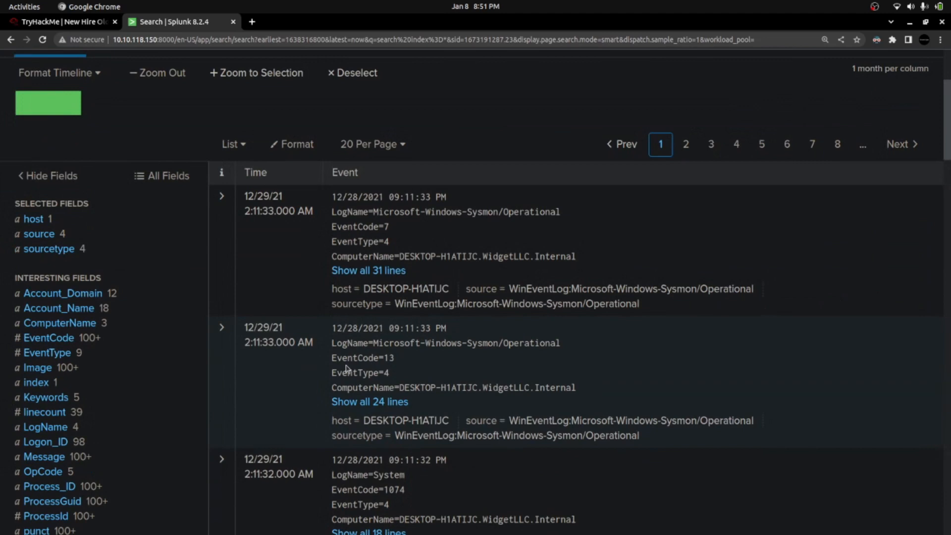
- Switch to the TryHackMe task and read the first question, about the Web Browser Password Viewer binary and its full path
left_click(48, 23)
scroll(263, 309, "down", 6)
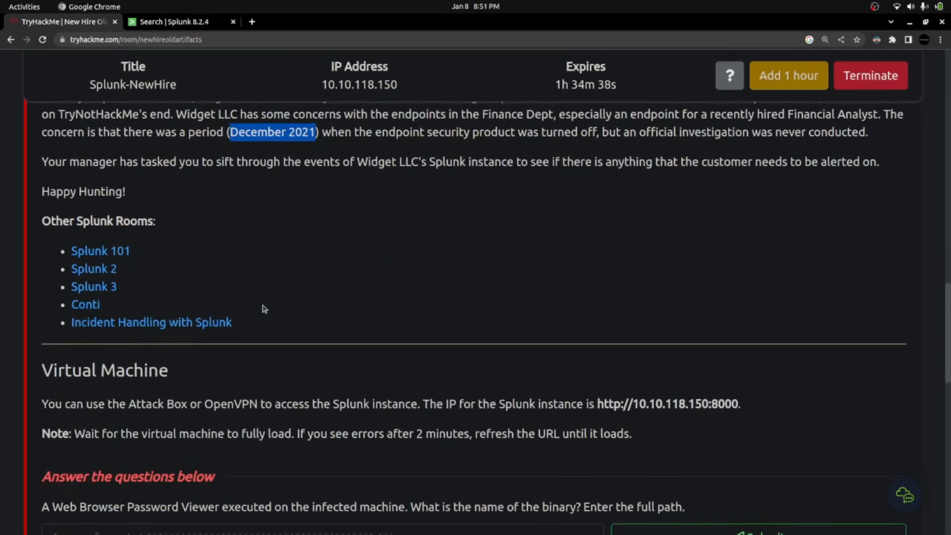
scroll(263, 308, "down", 2)
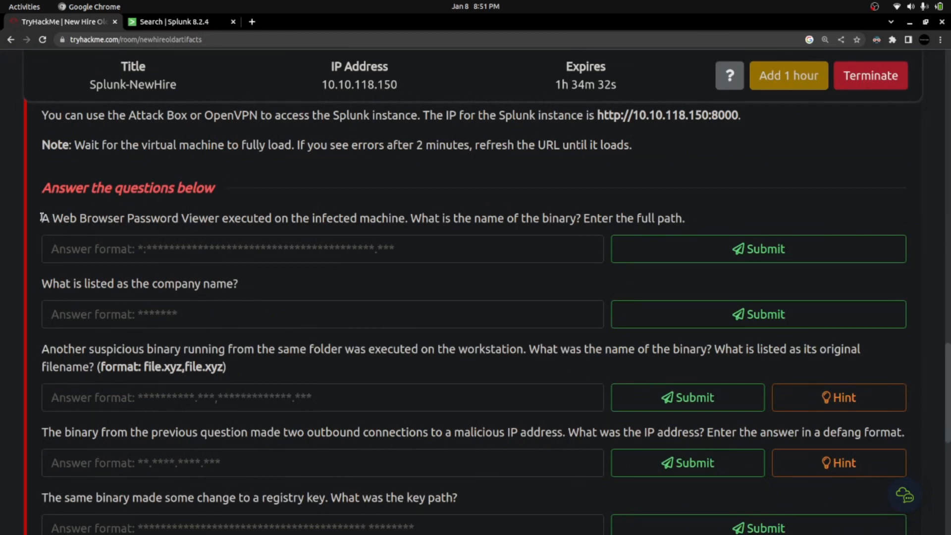
left_click_drag(40, 219, 141, 217)
triple_click(83, 218)
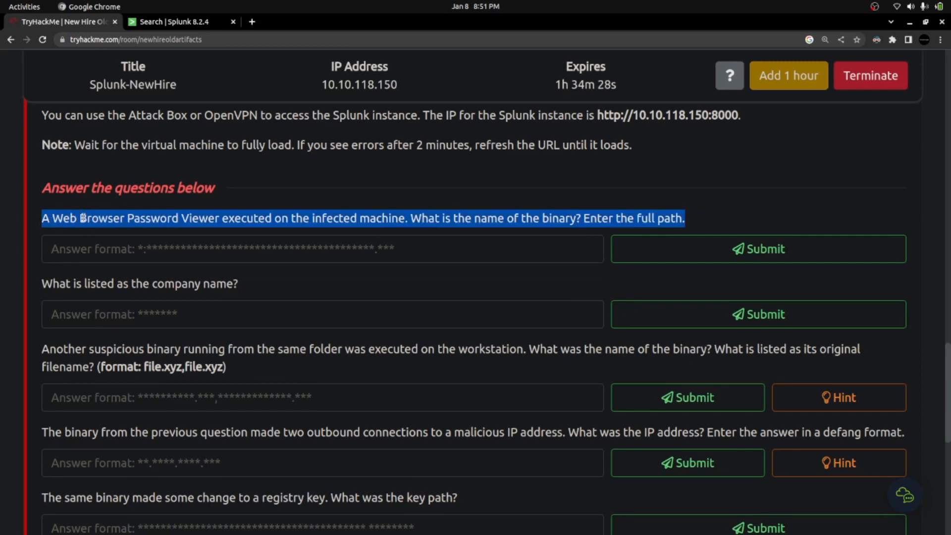
double_click(156, 219)
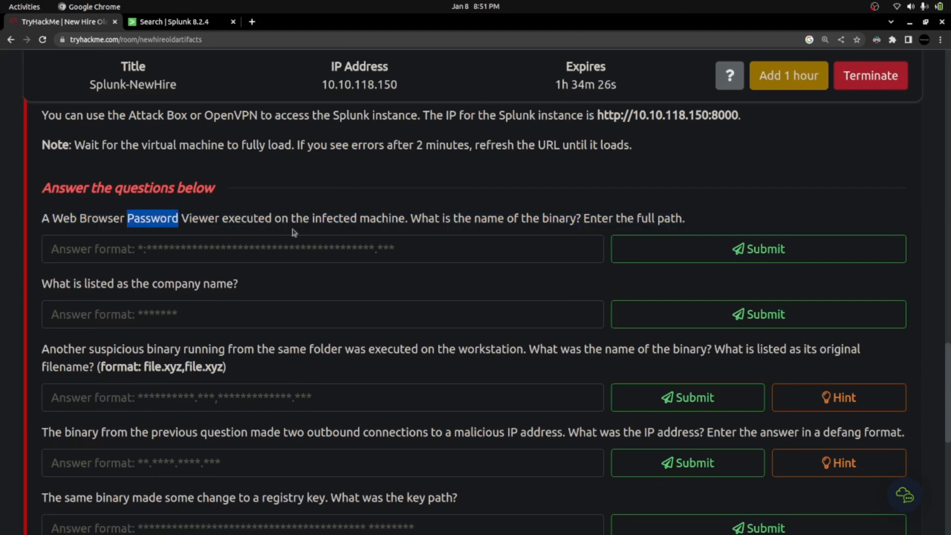
left_click_drag(283, 218, 692, 222)
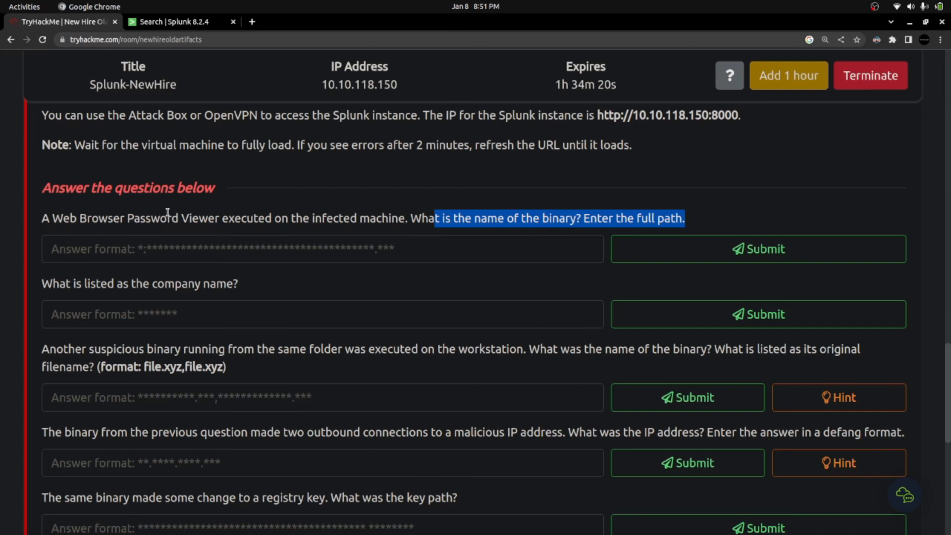
left_click_drag(42, 219, 272, 219)
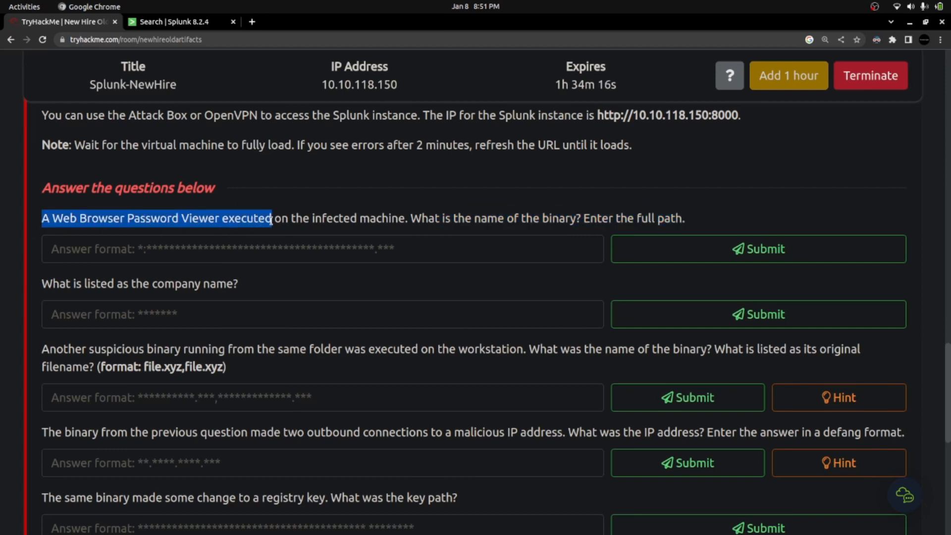
- Return to the Splunk results and inspect the values of the Image and host fields
left_click(193, 22)
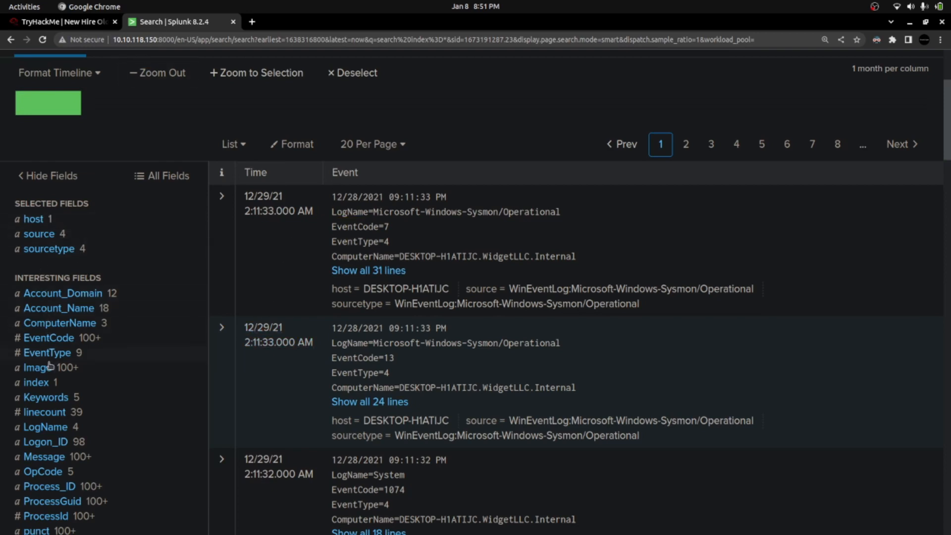
scroll(50, 376, "down", 3)
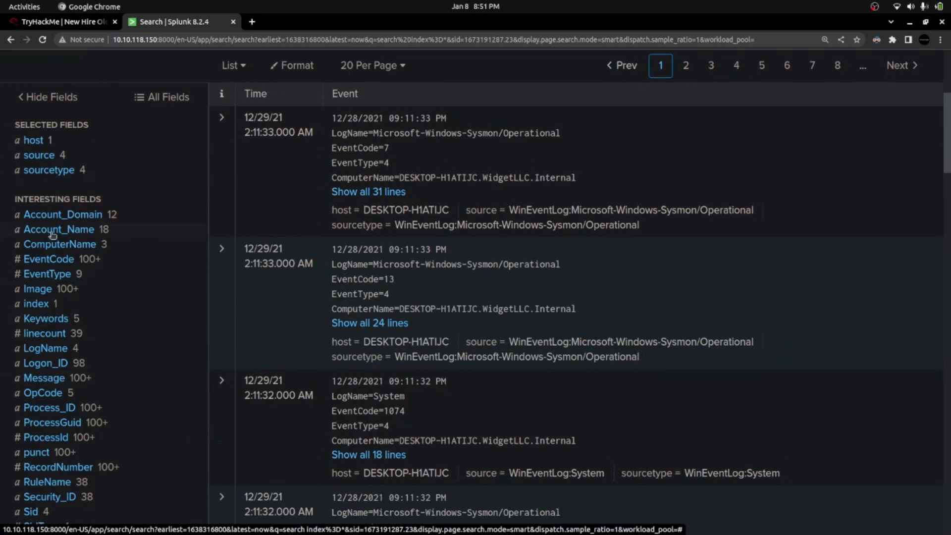
left_click(36, 290)
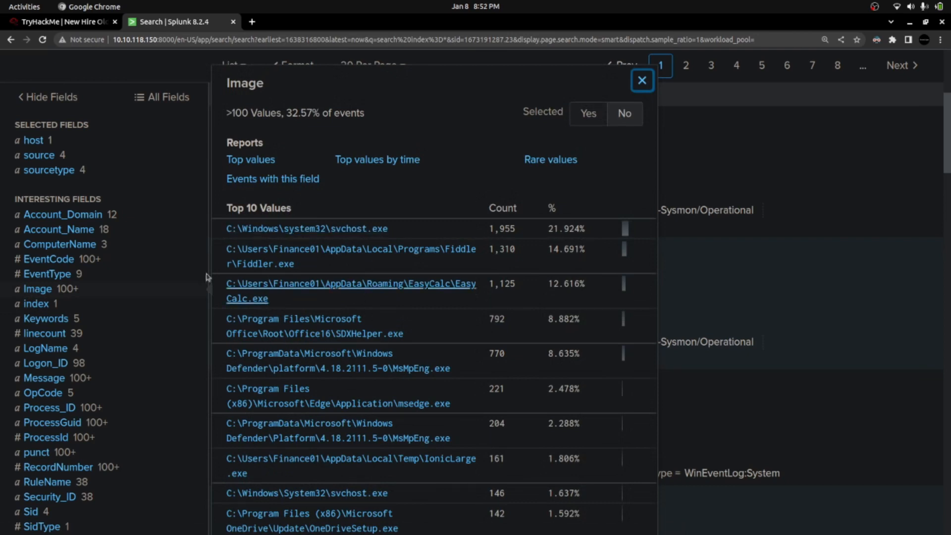
left_click(60, 157)
left_click(36, 142)
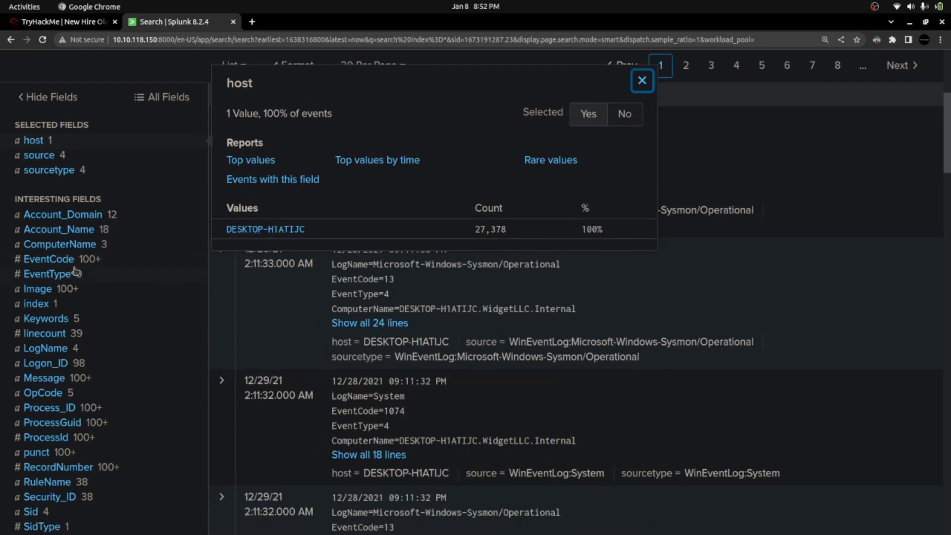
- Generate the top values report for the Image field, raise its limit to 100, rerun it and skim the list
left_click(38, 291)
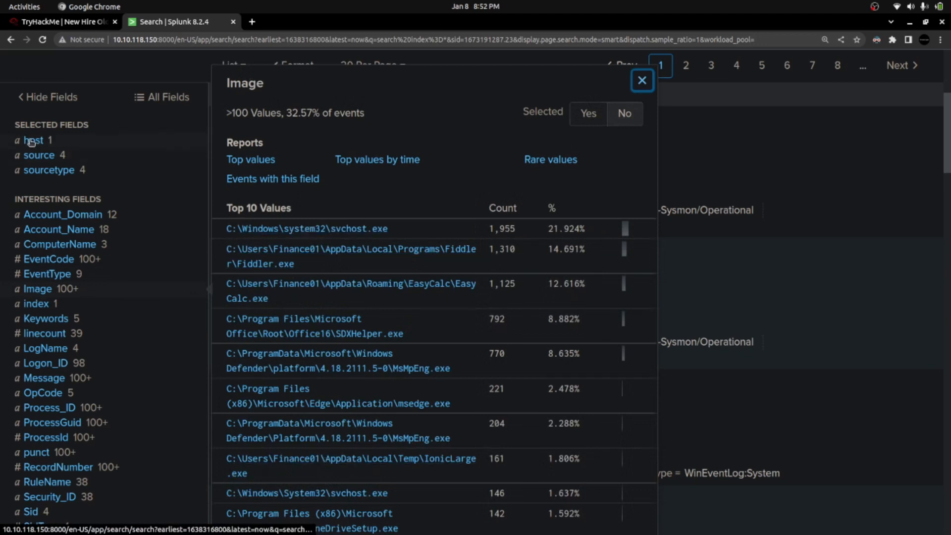
left_click(241, 159)
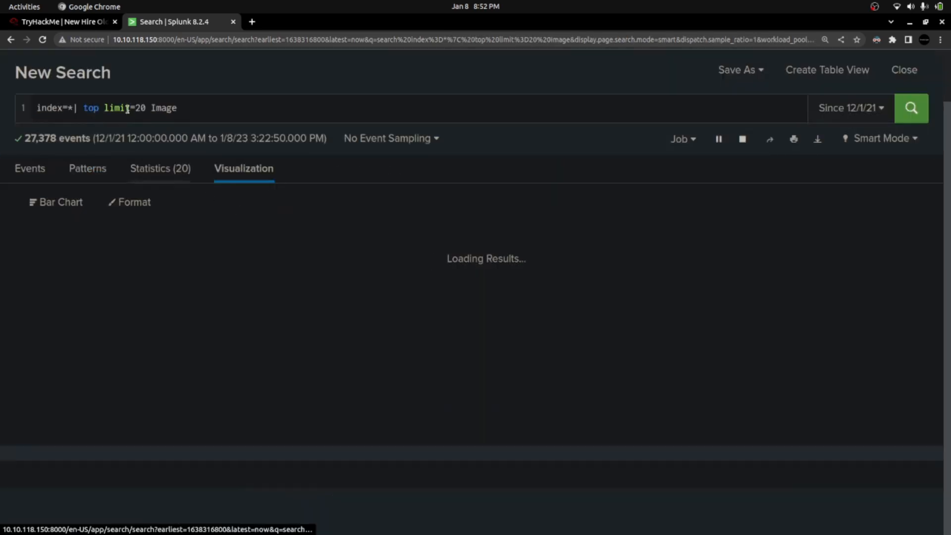
left_click(143, 107)
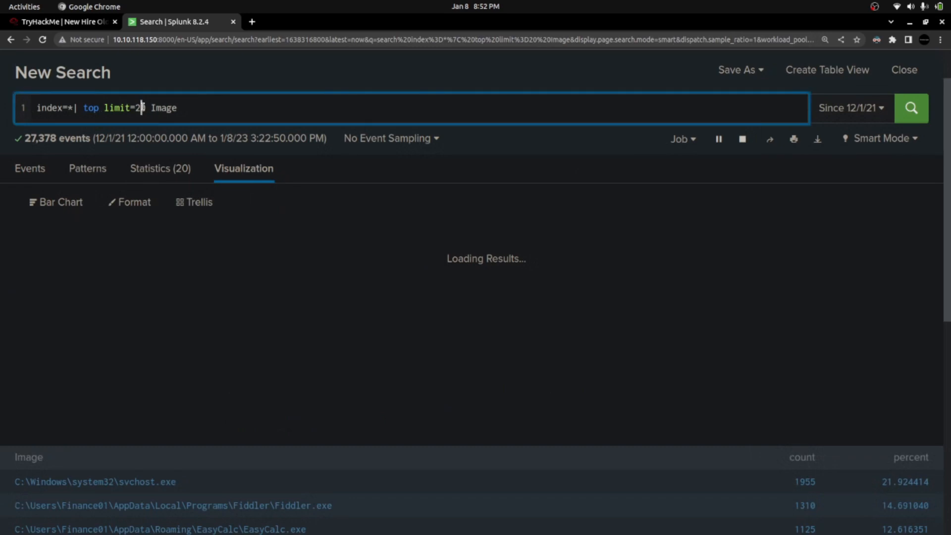
left_click_drag(146, 107, 137, 114)
scroll(157, 200, "down", 4)
scroll(157, 200, "up", 4)
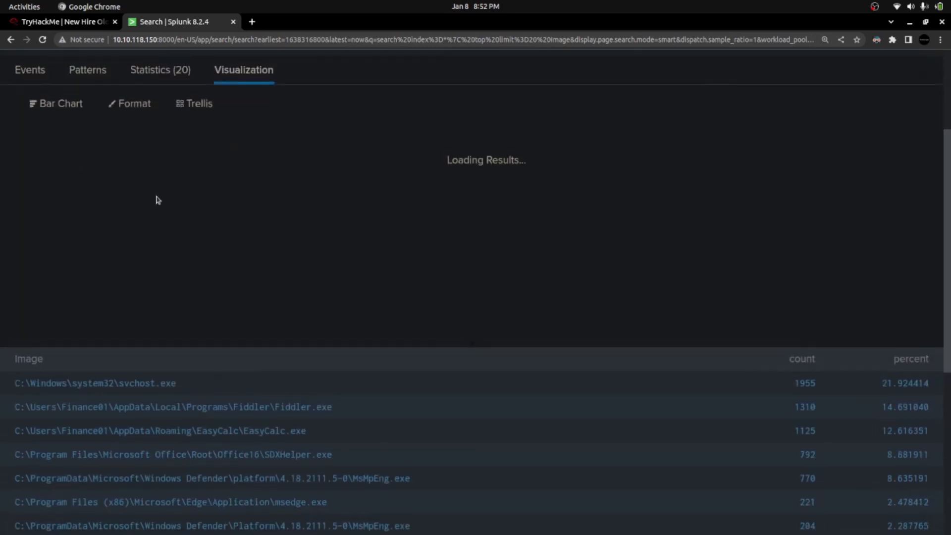
type("100 Image")
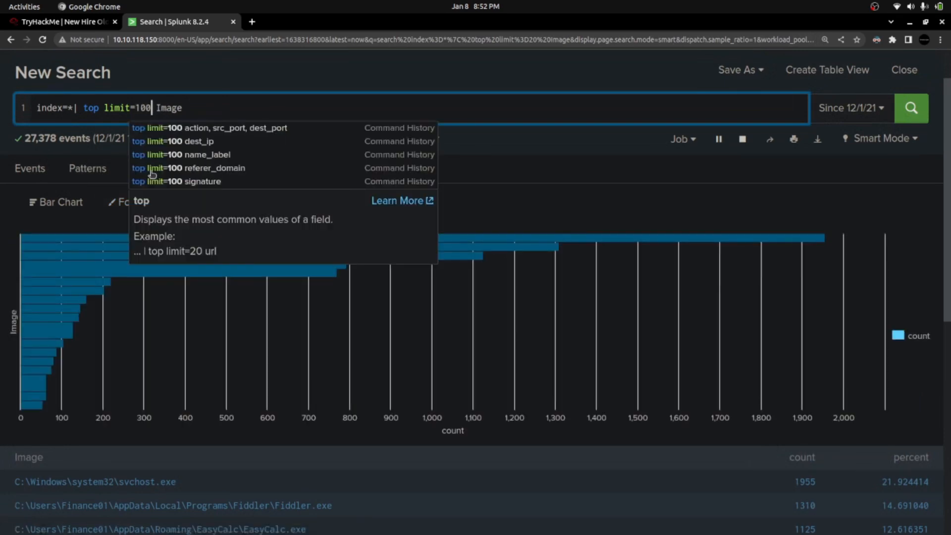
key("Return")
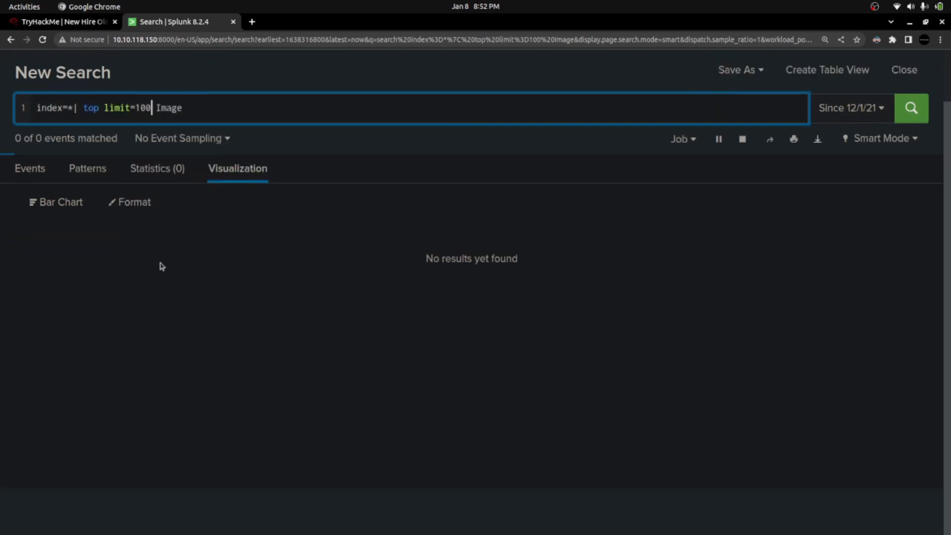
scroll(161, 267, "down", 7)
scroll(162, 266, "down", 20)
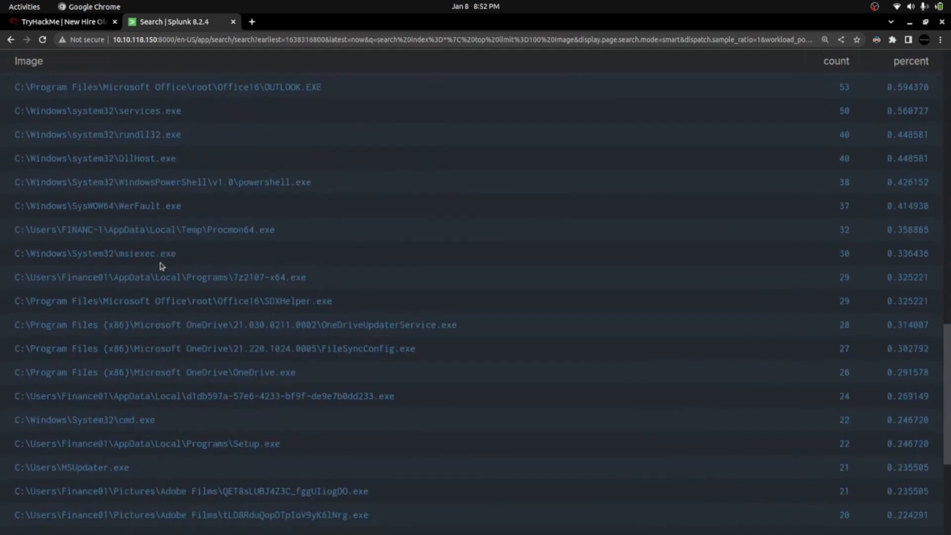
scroll(162, 318, "up", 20)
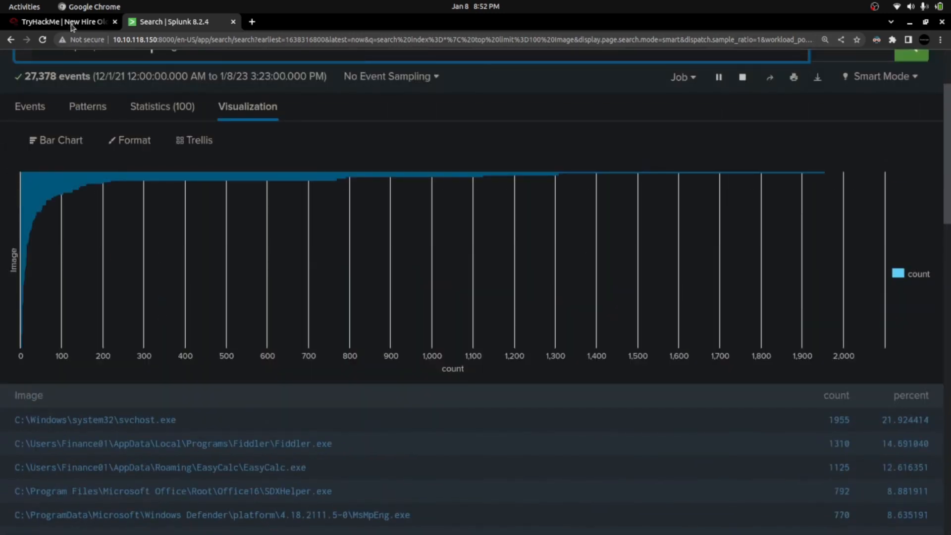
- Recheck the "Web Browser Password Viewer" wording in the first TryHackMe question against the top of Splunk's Image list
left_click(72, 25)
left_click(108, 216)
left_click_drag(47, 217, 217, 219)
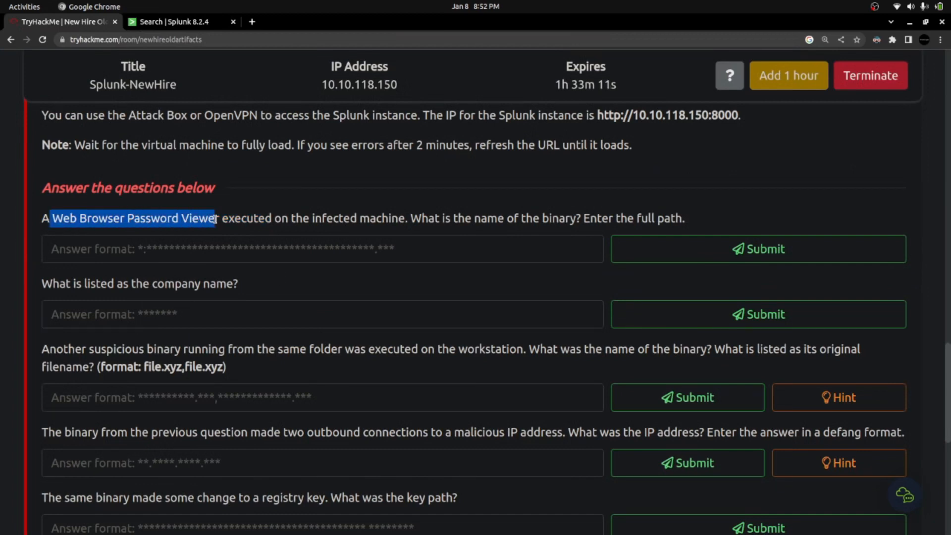
left_click(171, 25)
scroll(320, 315, "down", 5)
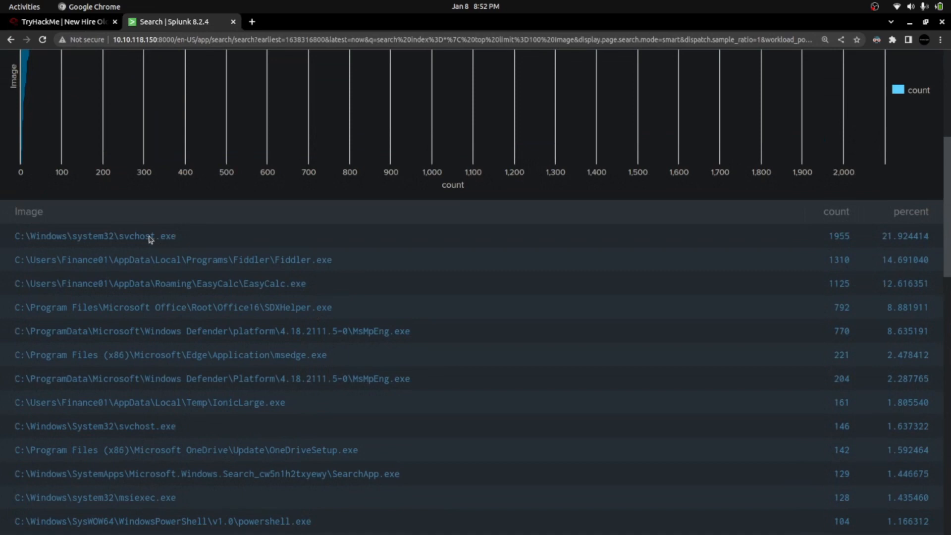
left_click(67, 22)
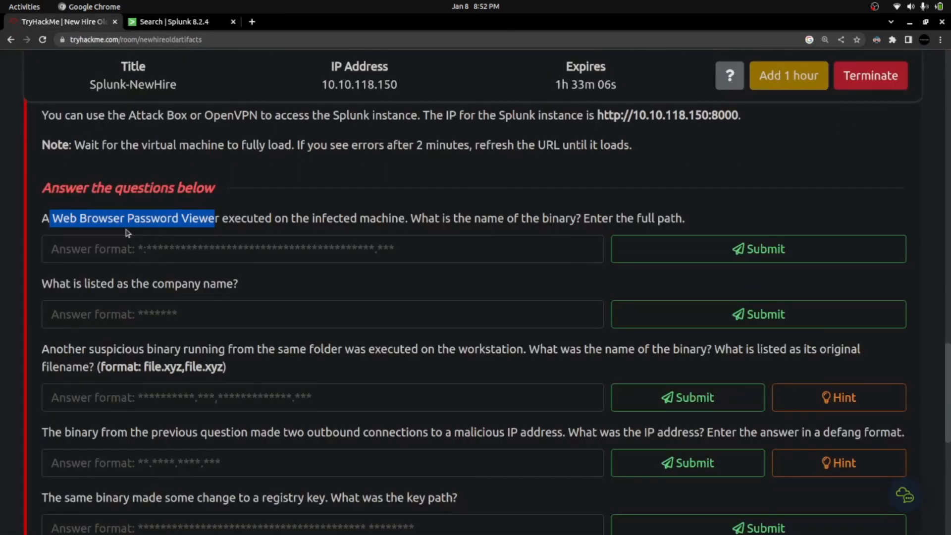
- Return to Splunk and examine the top 100 Image values for a binary that could be the password viewer
left_click(179, 18)
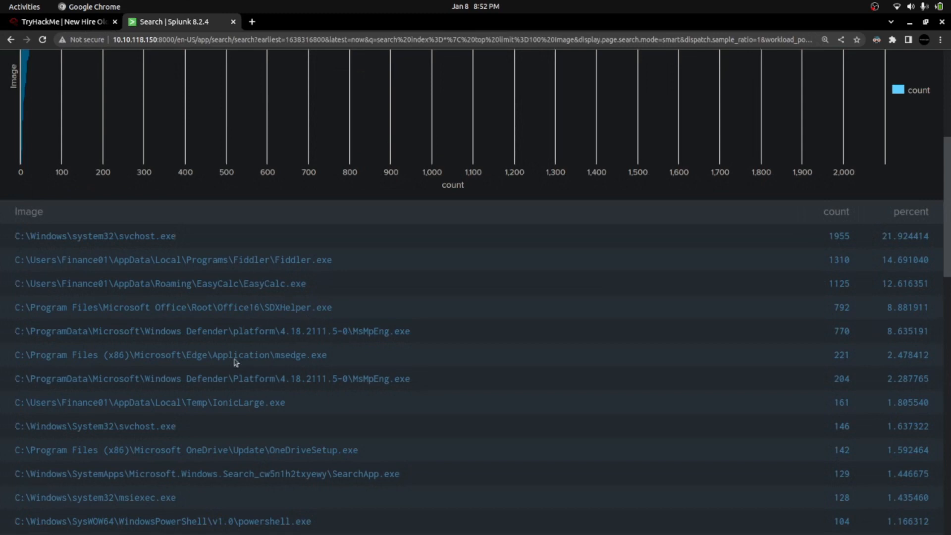
scroll(295, 393, "down", 2)
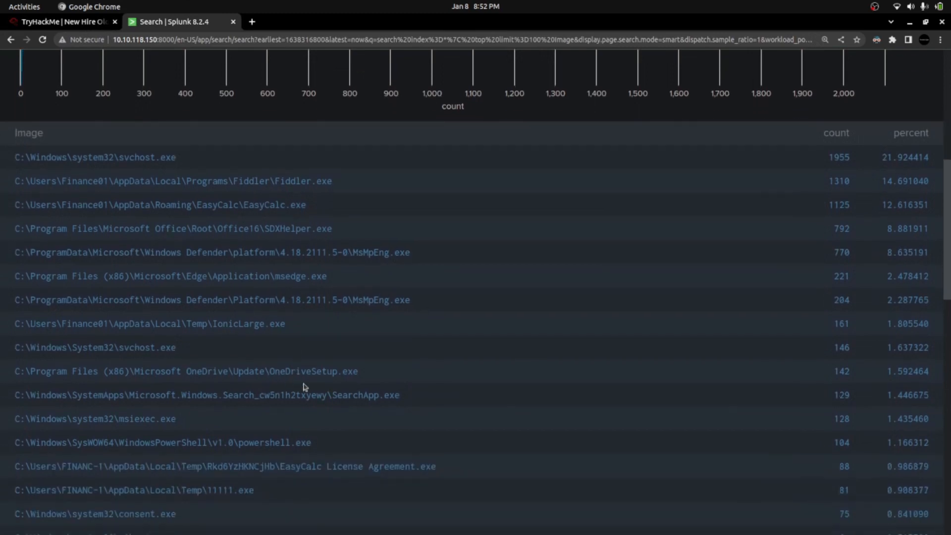
scroll(329, 391, "down", 3)
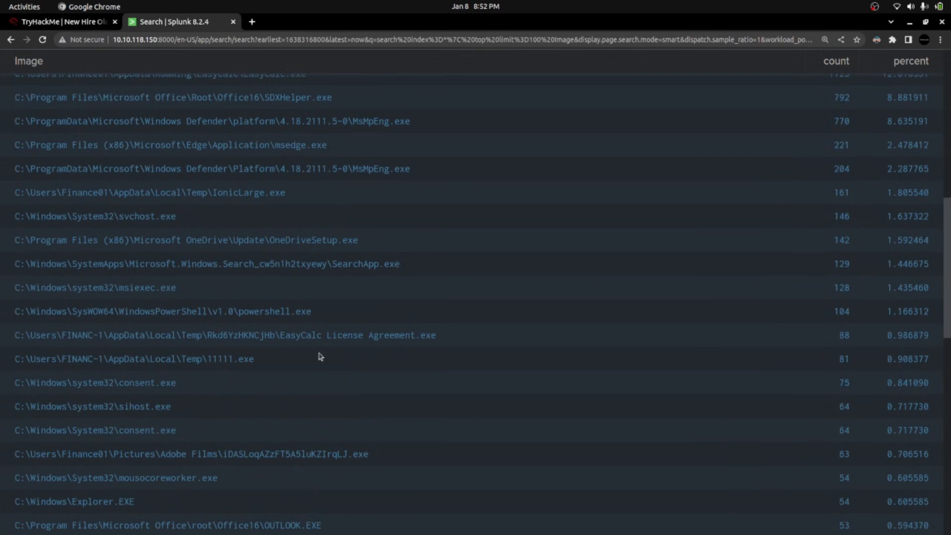
scroll(192, 372, "down", 2)
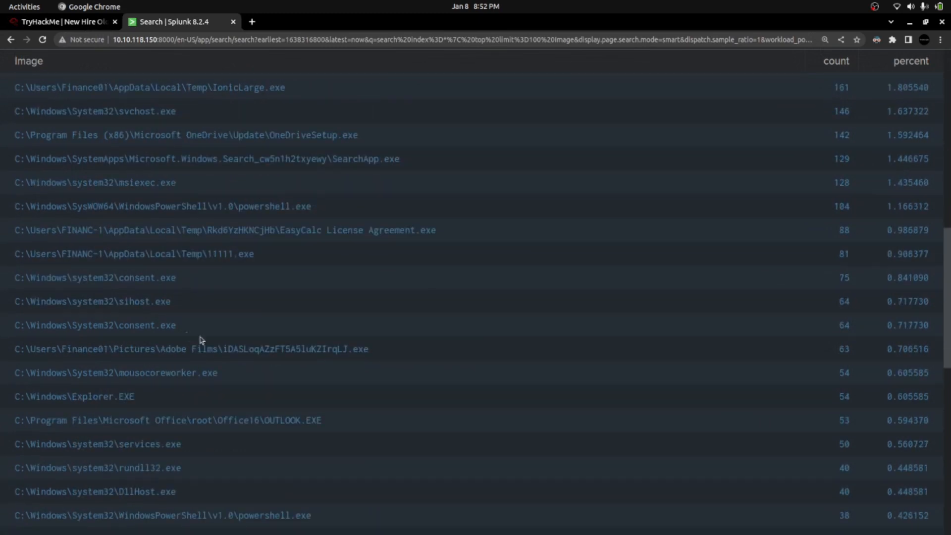
scroll(226, 365, "down", 2)
scroll(215, 354, "down", 2)
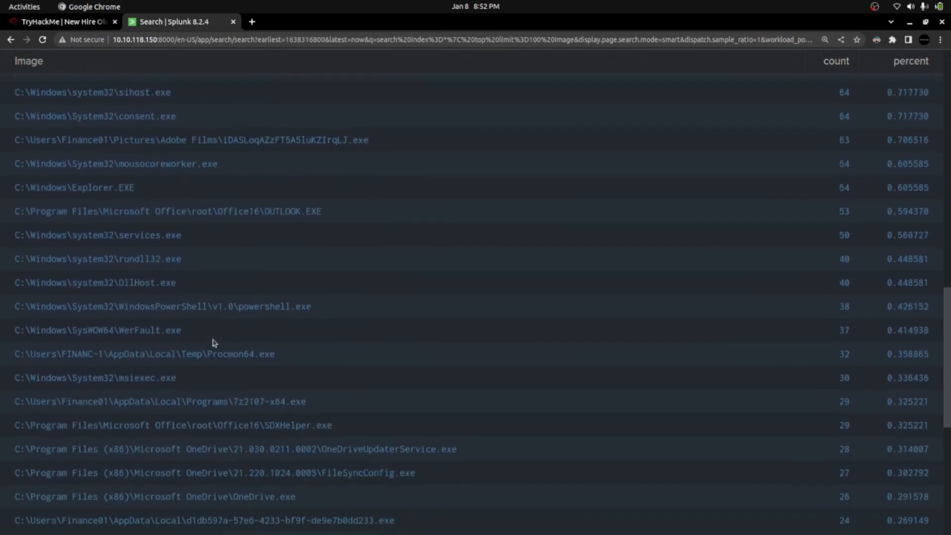
scroll(302, 404, "down", 3)
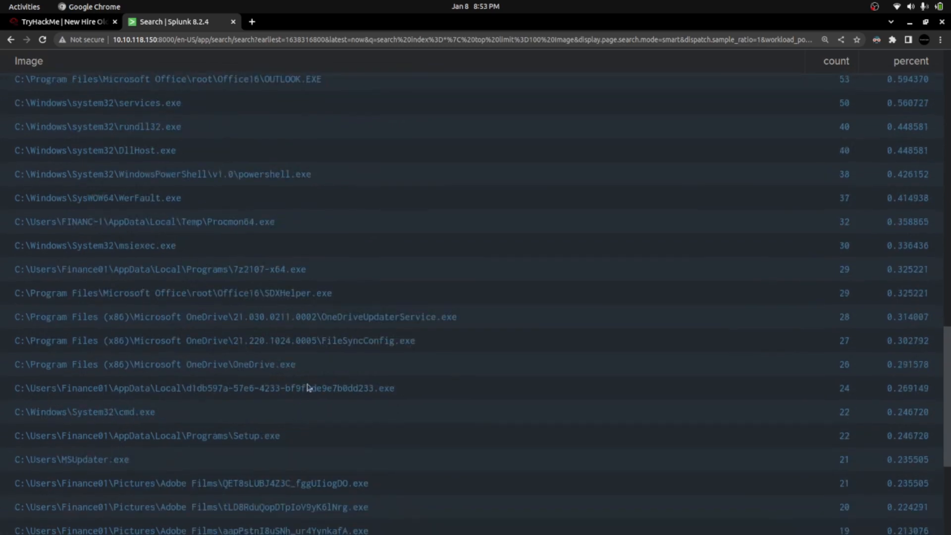
scroll(264, 412, "down", 3)
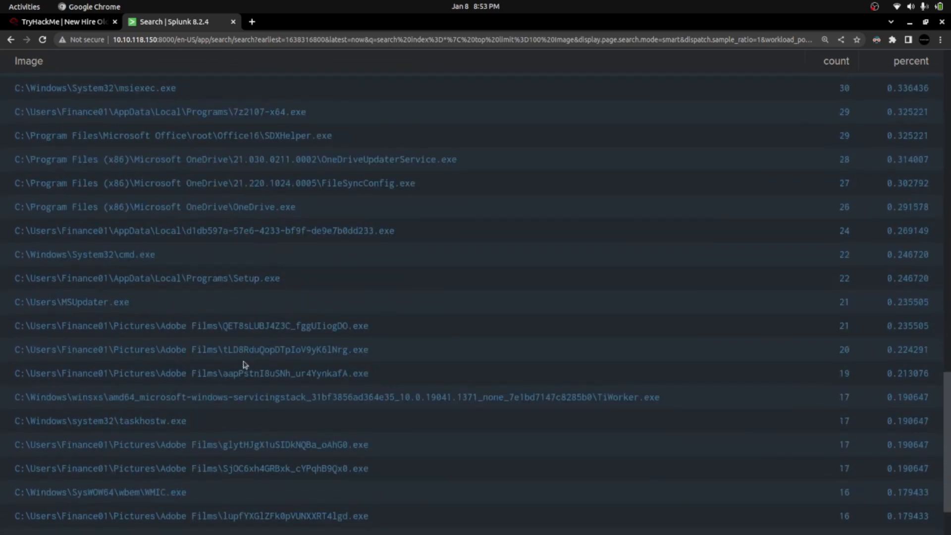
scroll(243, 365, "down", 2)
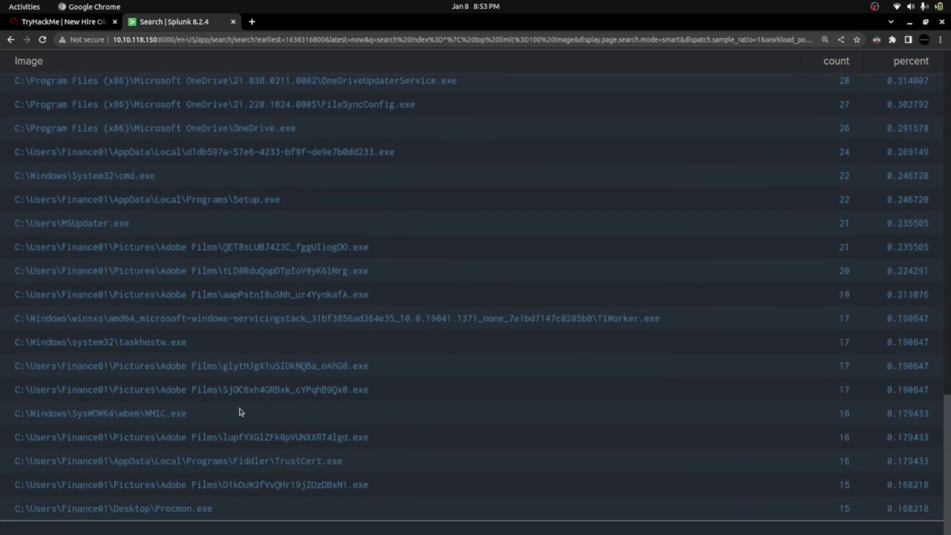
scroll(201, 500, "up", 20)
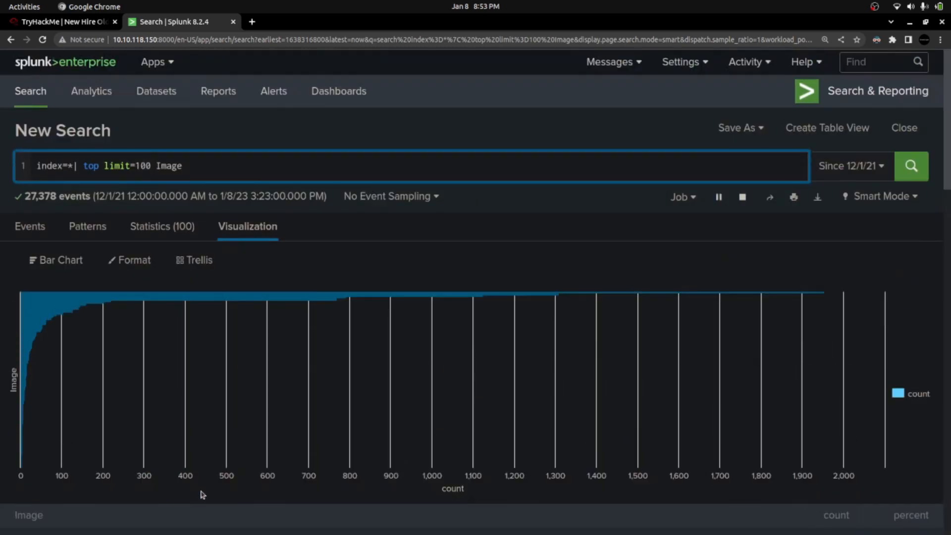
scroll(201, 494, "down", 14)
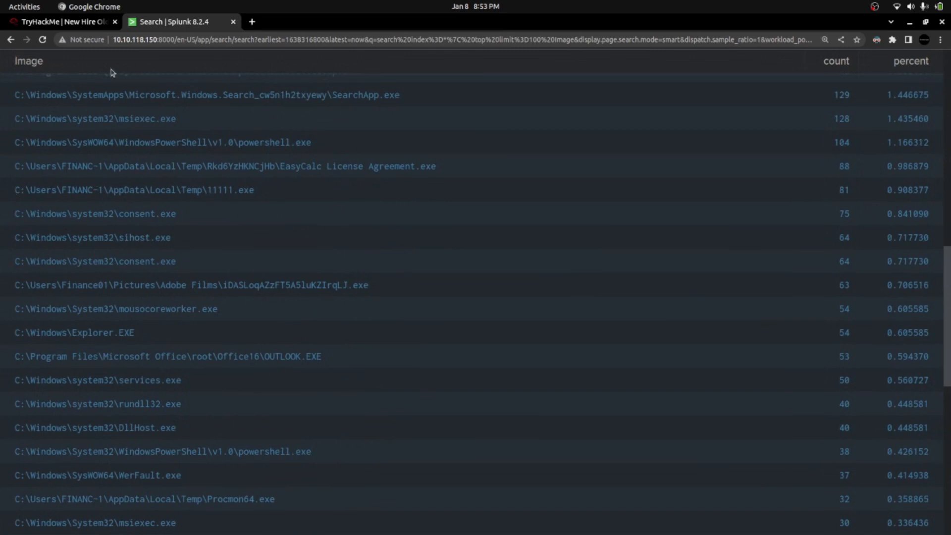
- Compare the answer format of the first TryHackMe question with the Image paths listed in Splunk
left_click(73, 22)
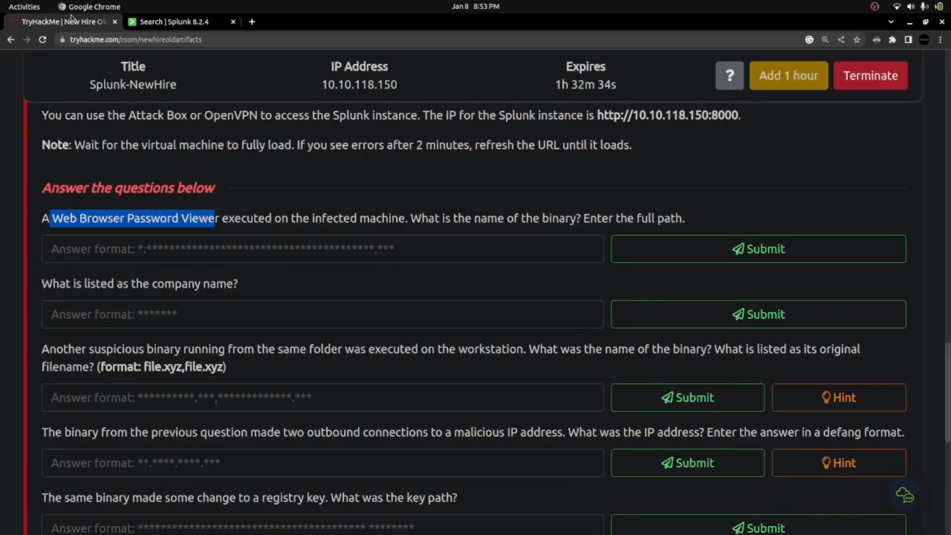
left_click(192, 21)
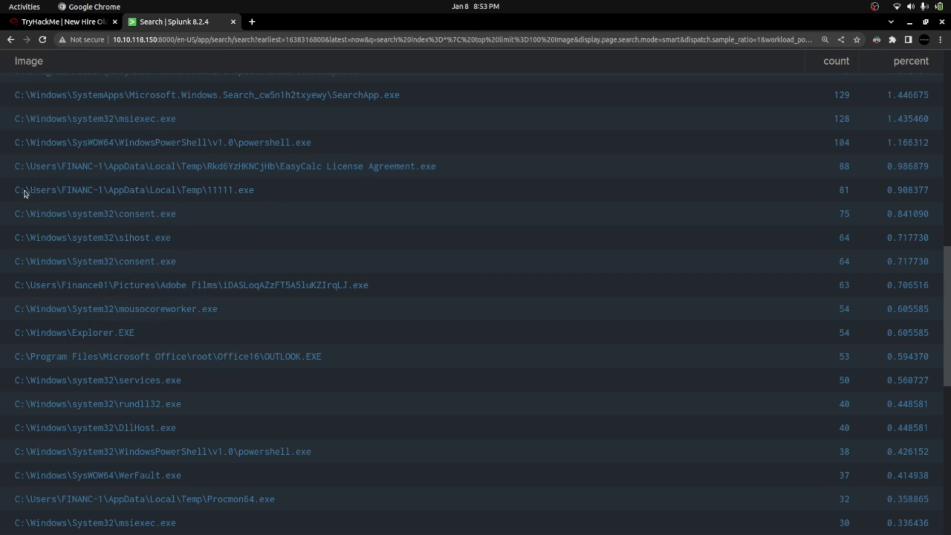
scroll(238, 228, "up", 15)
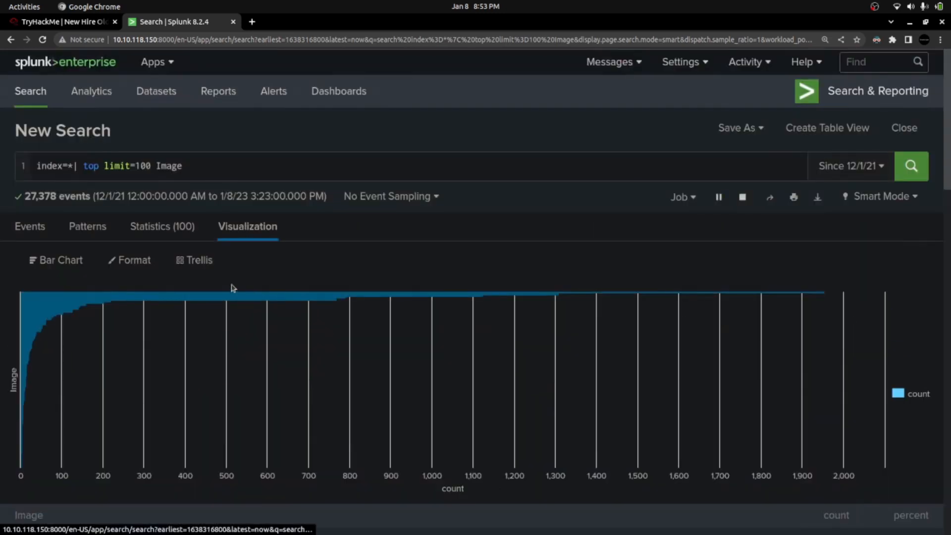
- Show the top Image results as a statistics table and review the paths on its first page
left_click(34, 230)
left_click(107, 231)
left_click(198, 229)
left_click(256, 230)
left_click(157, 228)
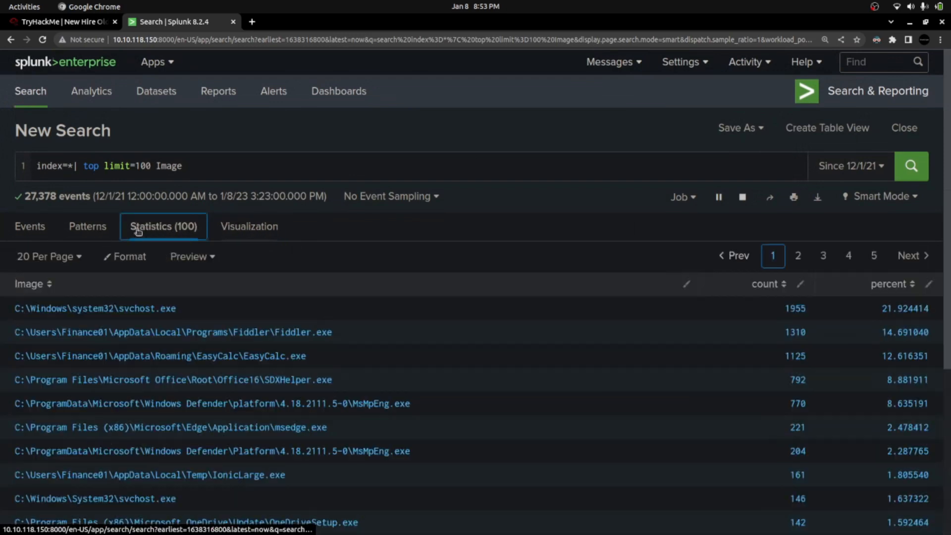
scroll(189, 282, "down", 3)
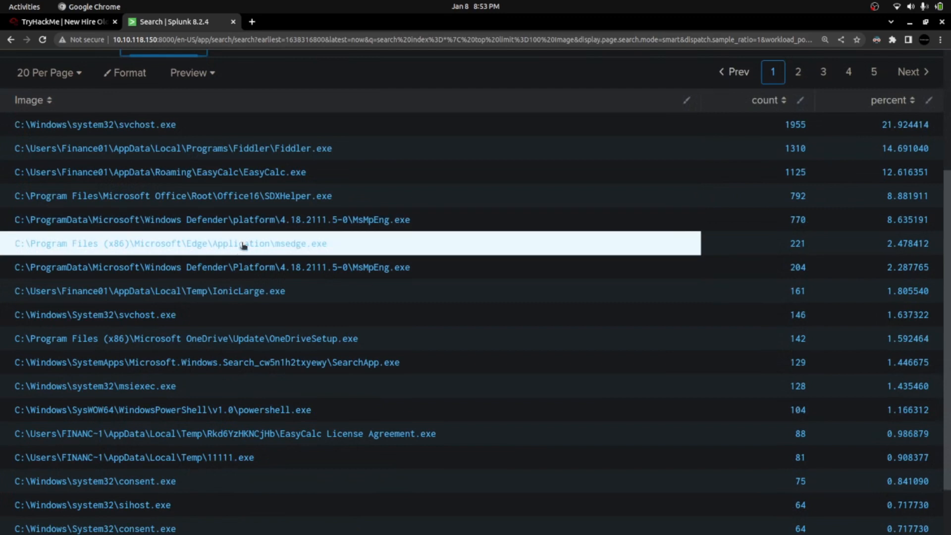
scroll(178, 203, "up", 3)
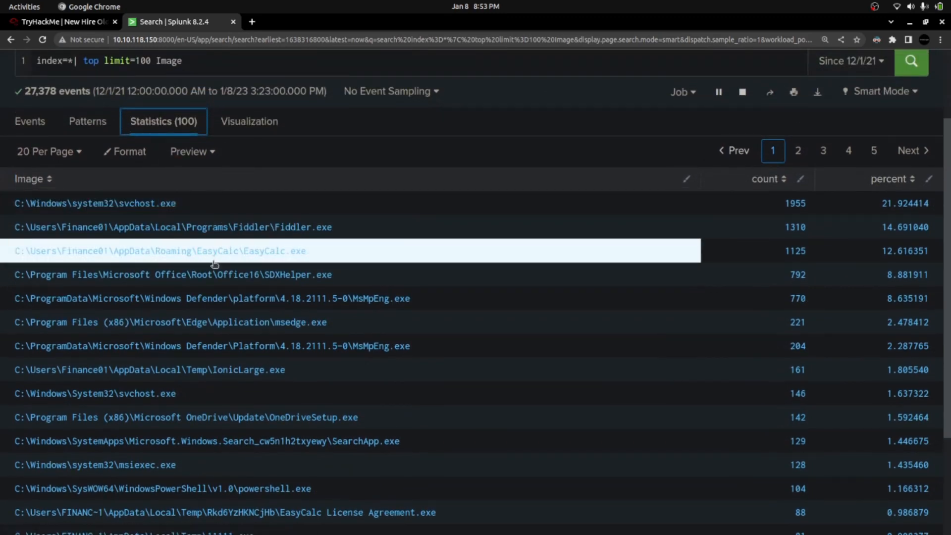
scroll(218, 267, "down", 3)
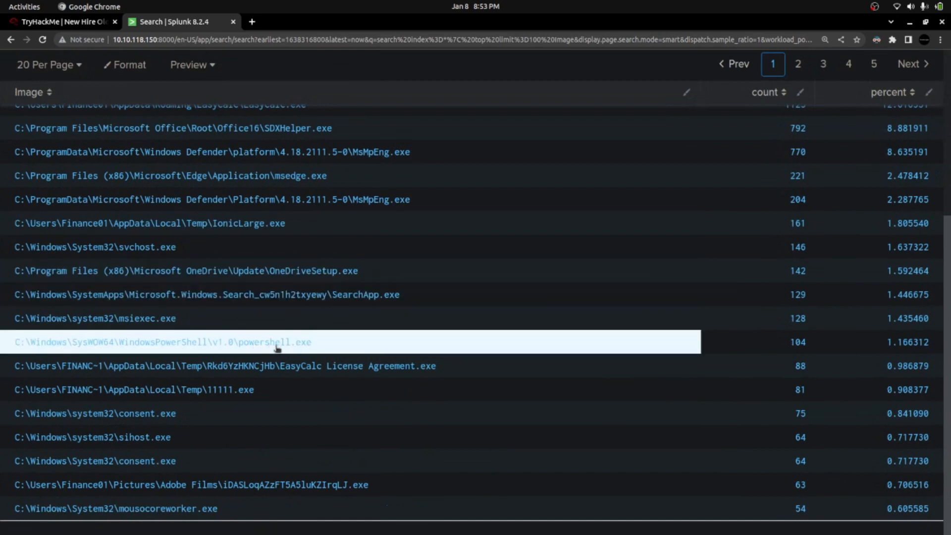
- Copy the path C:\Users\FINANC~1\AppData\Local\Temp\11111.exe from the Splunk results and submit it as the answer to the first TryHackMe question
left_click_drag(255, 391, 11, 391)
key("ctrl+c")
left_click(62, 21)
left_click(113, 248)
key("ctrl+v")
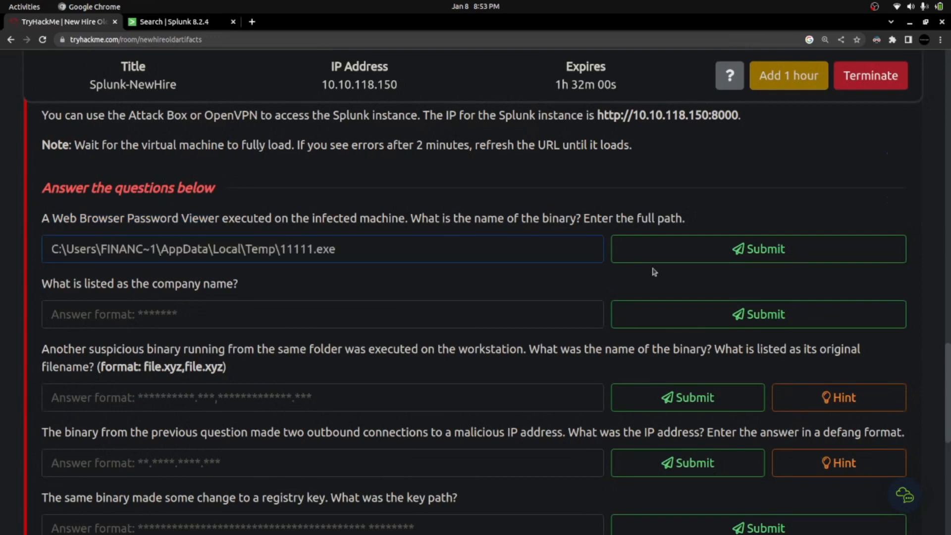
left_click(679, 263)
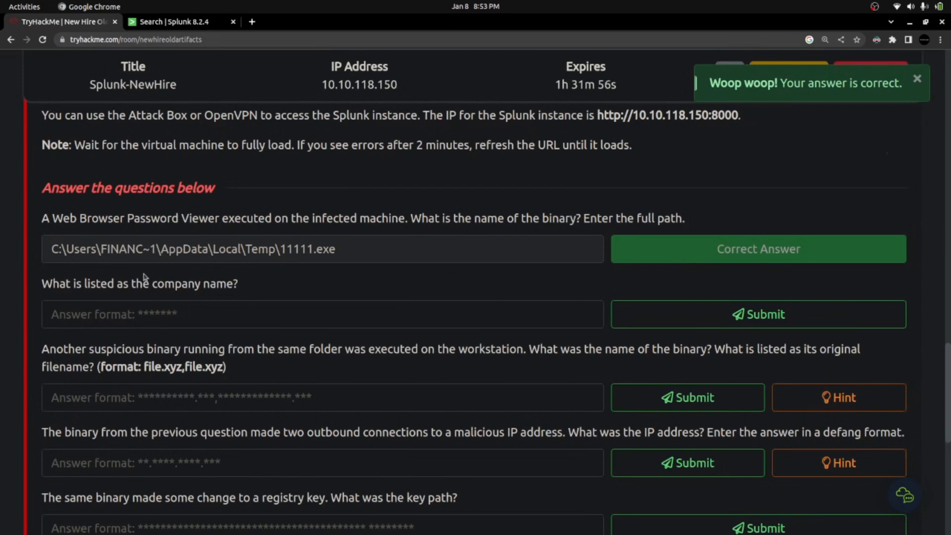
- Read the second question about the listed company name and relate it to the 11111.exe path
left_click_drag(43, 284, 132, 286)
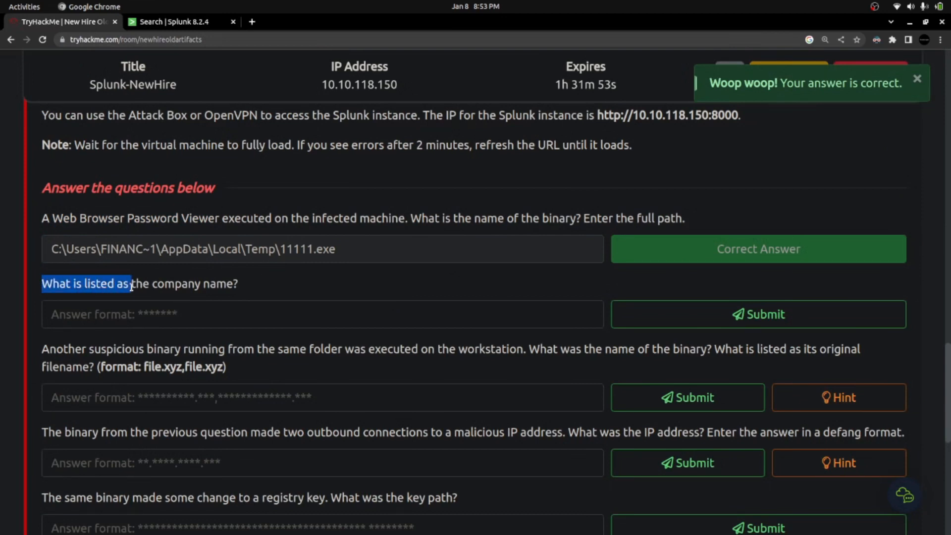
triple_click(90, 286)
triple_click(291, 250)
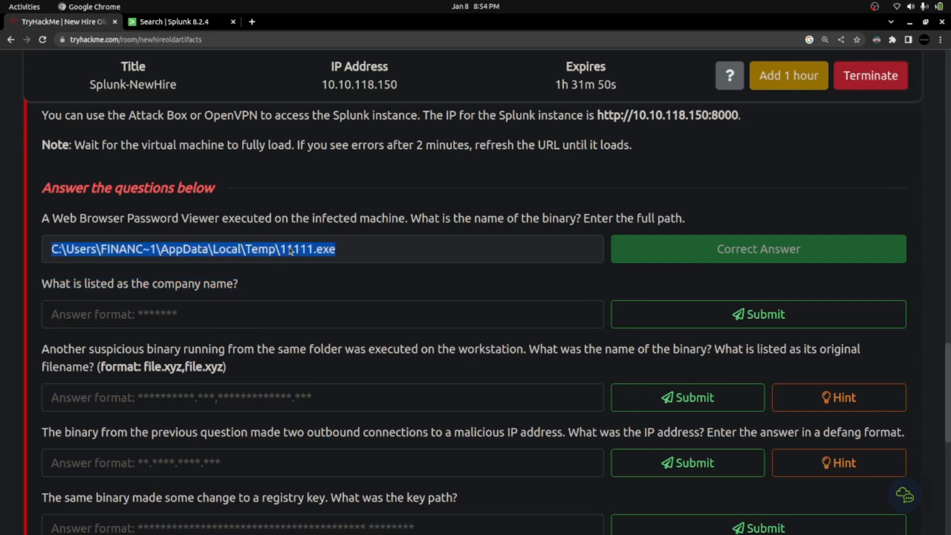
- Remove the top Image command from the Splunk search and rerun it as index=*
left_click(173, 21)
scroll(238, 333, "up", 5)
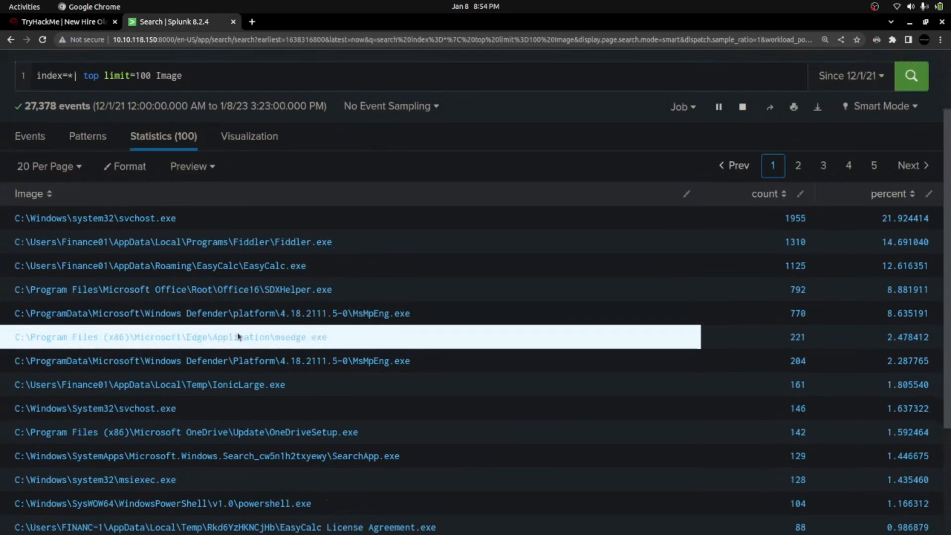
left_click_drag(79, 162, 198, 165)
key("BackSpace")
key("Return")
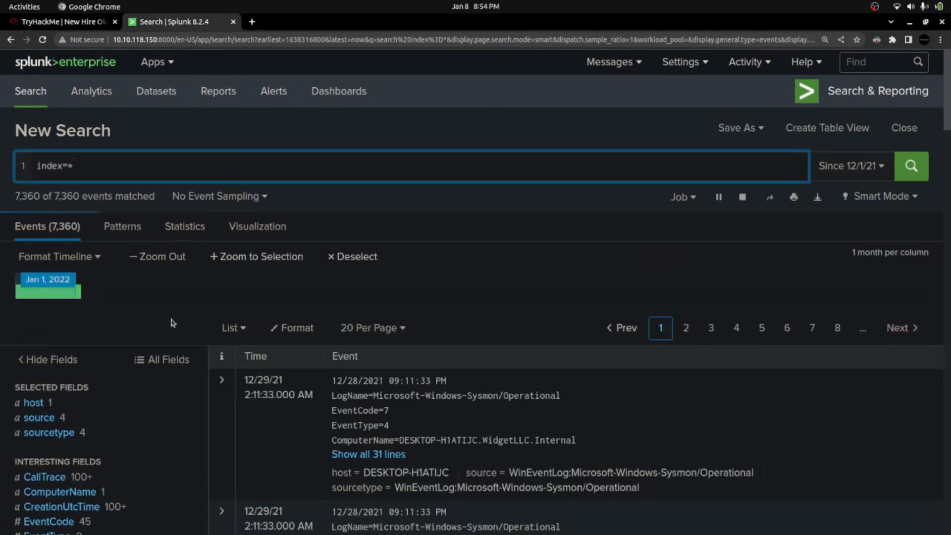
- Look through the interesting fields of the events for a company name field and try the field extractor
scroll(77, 281, "down", 3)
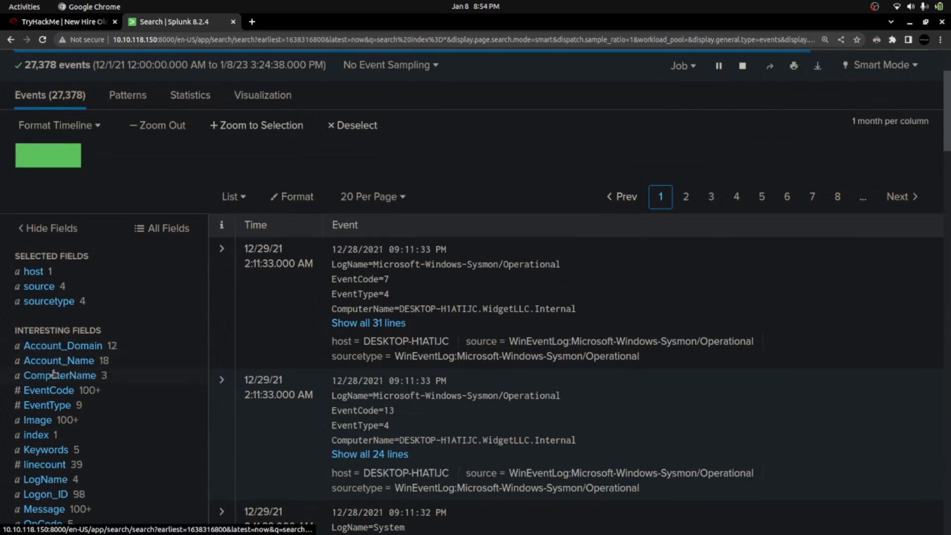
scroll(40, 317, "down", 3)
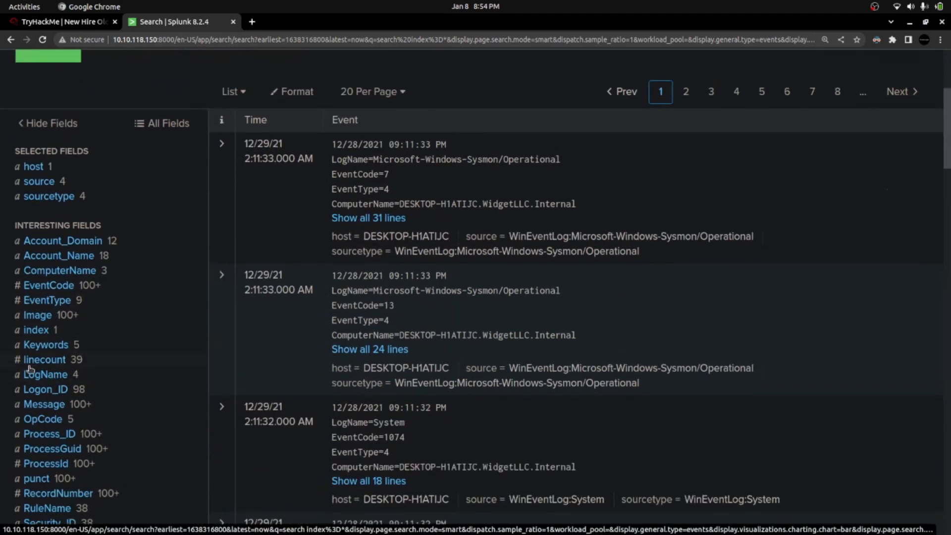
scroll(31, 371, "down", 5)
scroll(31, 372, "down", 1)
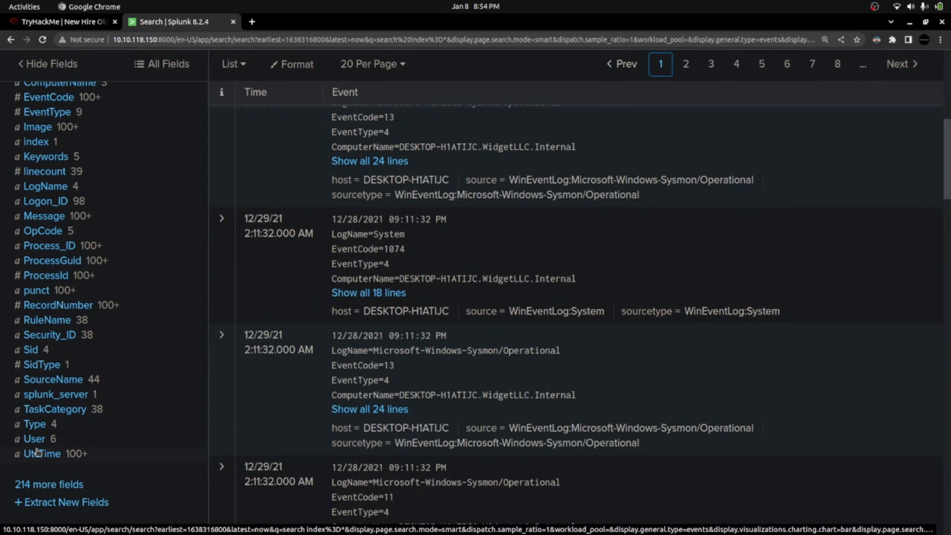
scroll(31, 372, "up", 10)
scroll(37, 377, "down", 12)
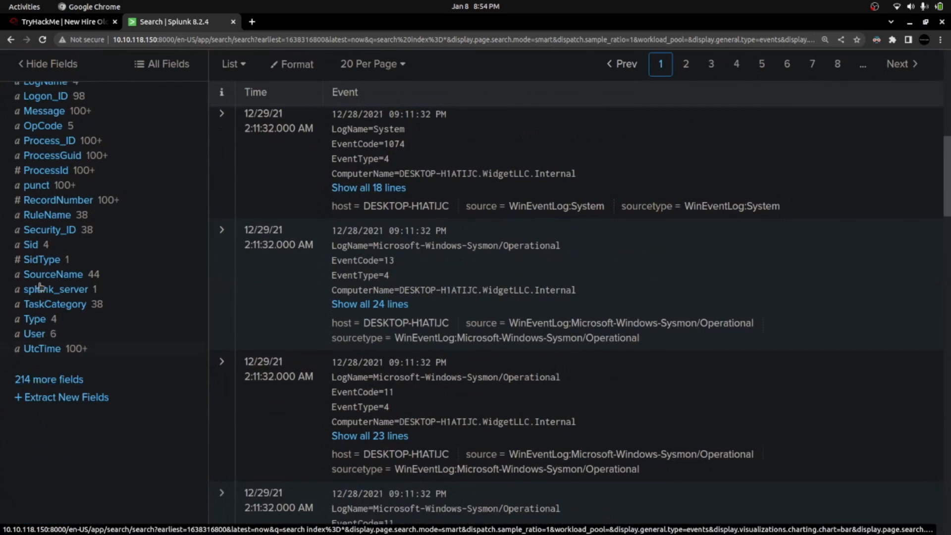
left_click(38, 398)
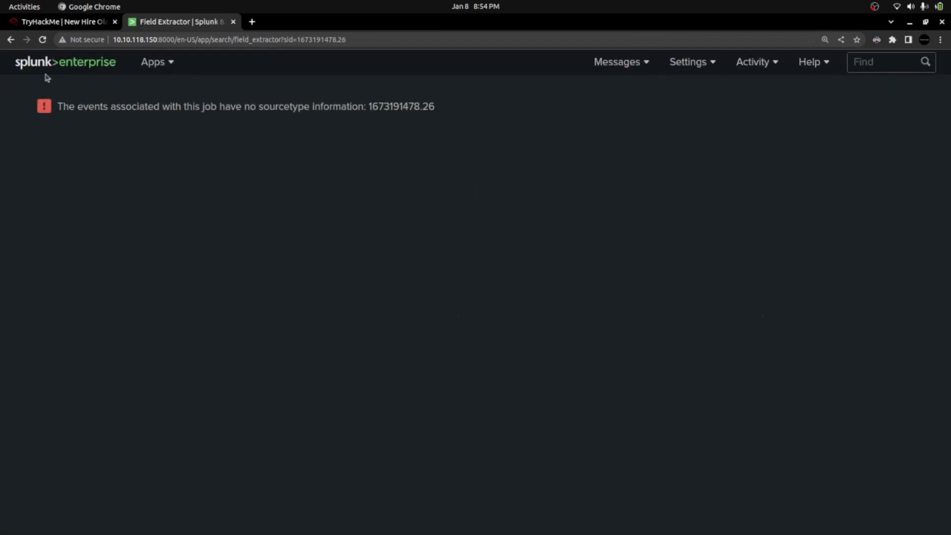
left_click(11, 39)
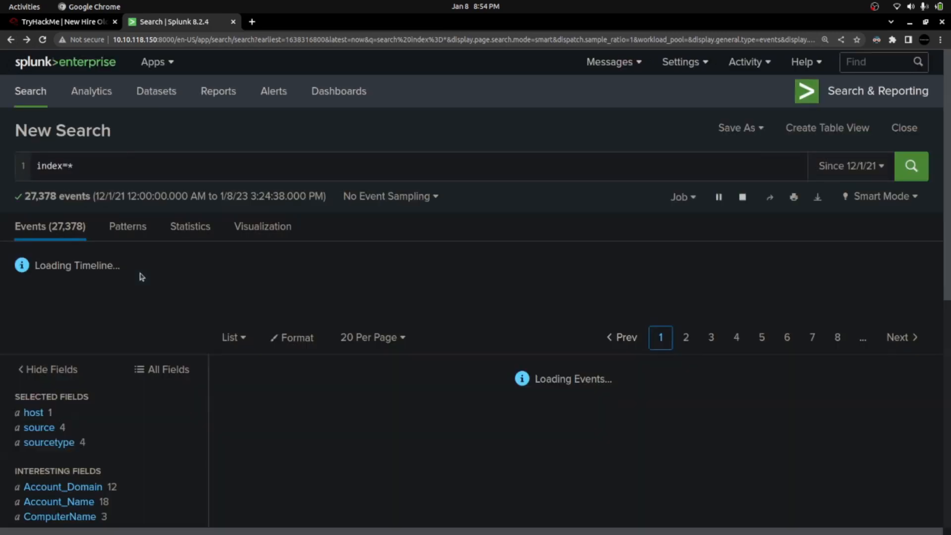
- Look through the complete list of available event fields for one that holds the company name
scroll(110, 365, "down", 10)
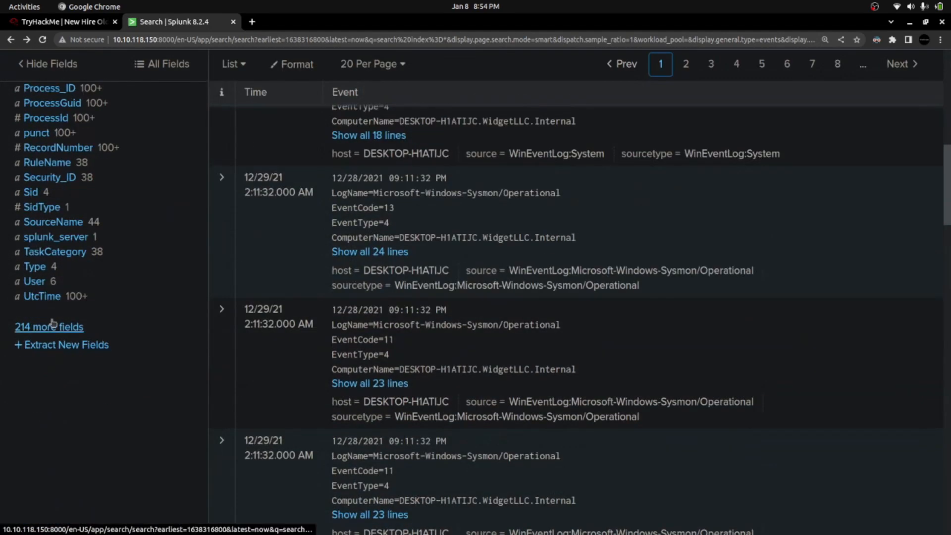
left_click(51, 328)
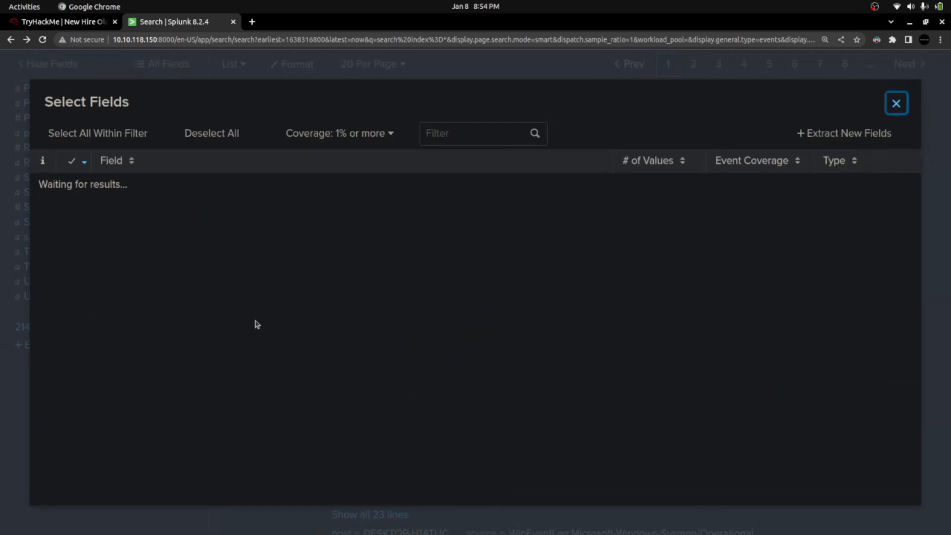
scroll(126, 248, "down", 5)
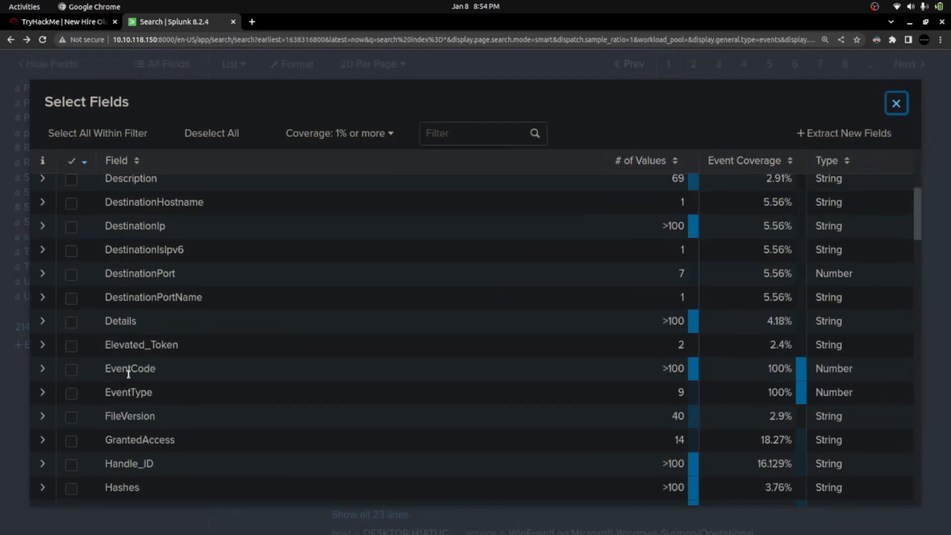
scroll(130, 420, "down", 5)
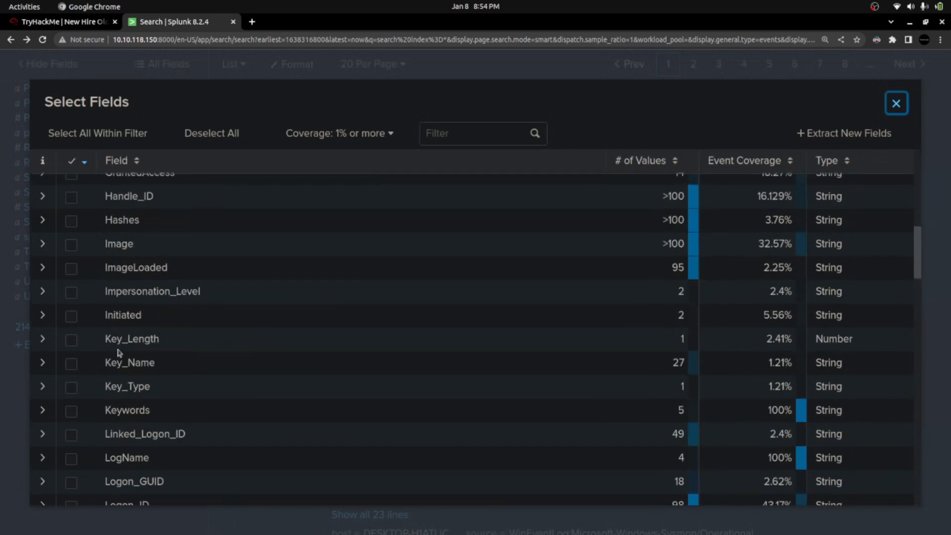
scroll(122, 389, "down", 2)
scroll(125, 391, "down", 4)
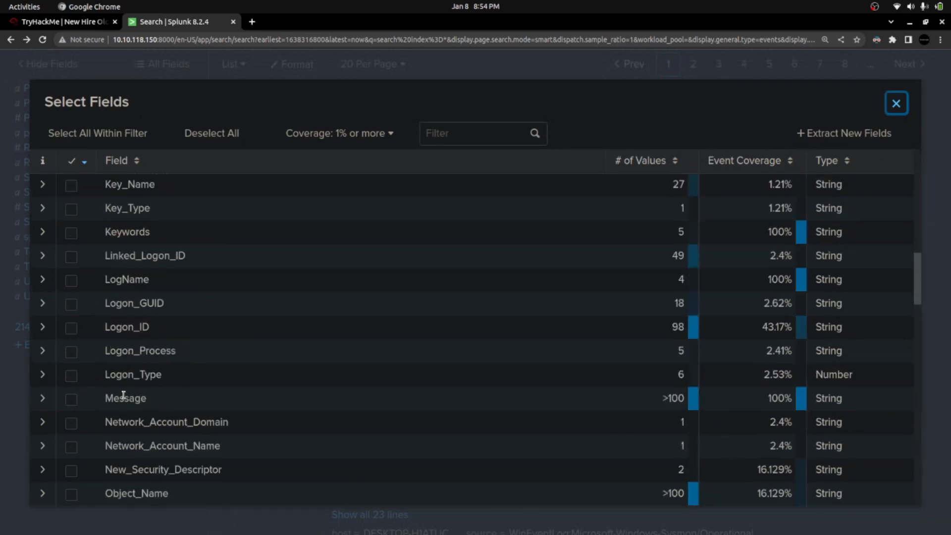
scroll(137, 420, "down", 8)
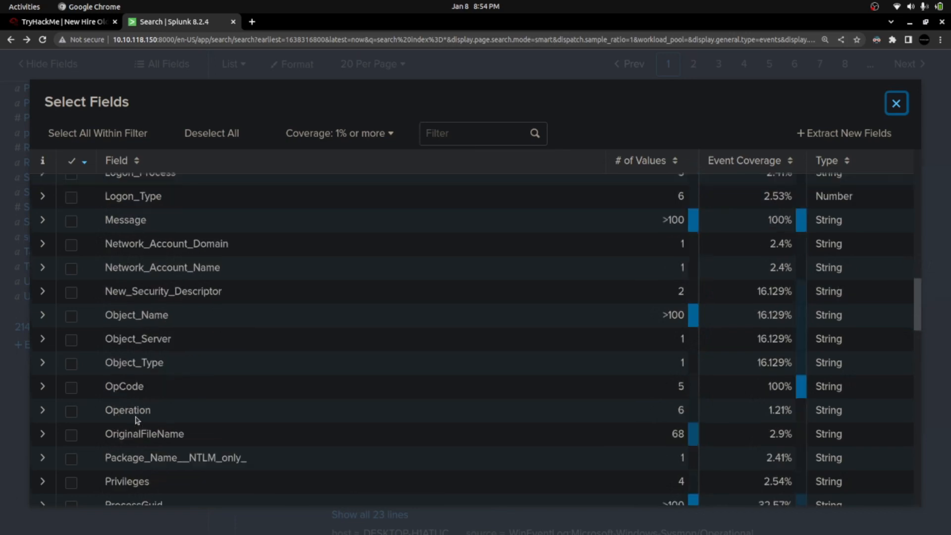
scroll(137, 420, "down", 2)
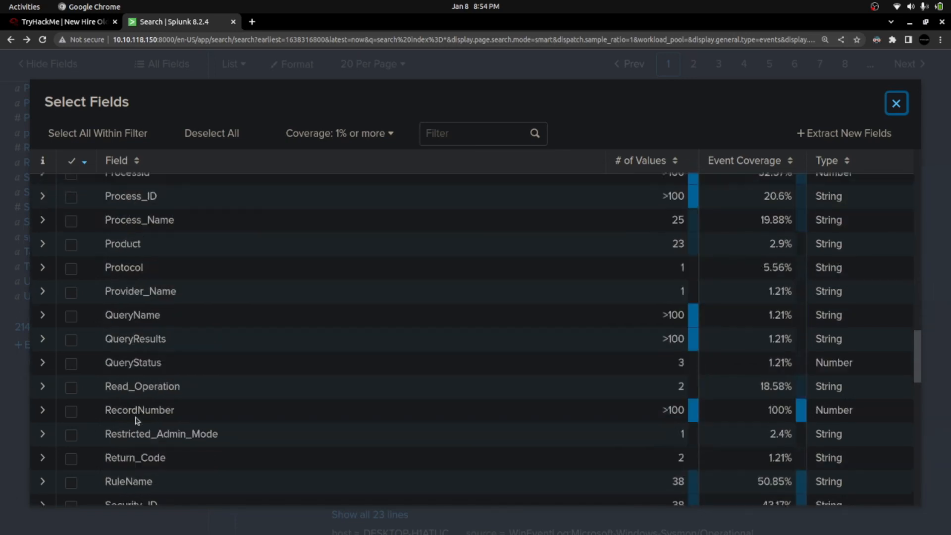
scroll(128, 431, "down", 4)
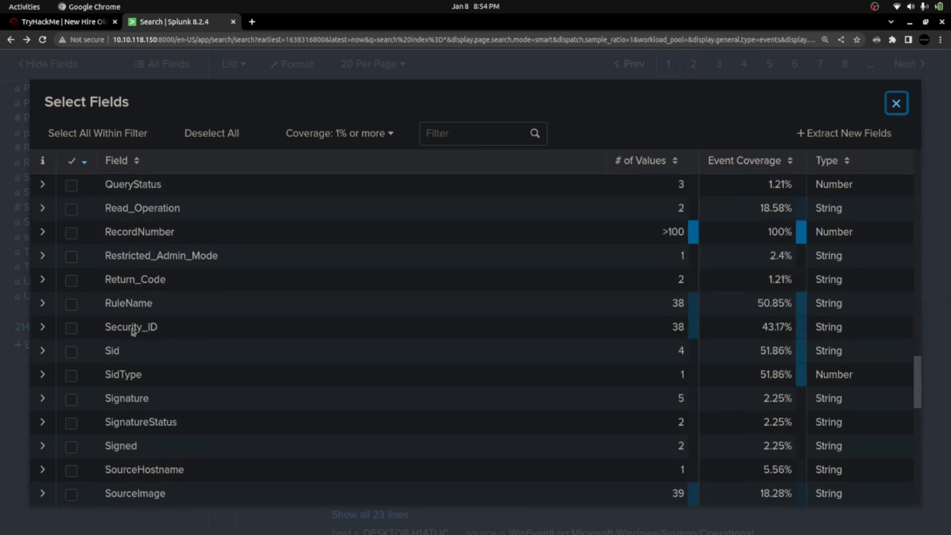
scroll(131, 401, "down", 12)
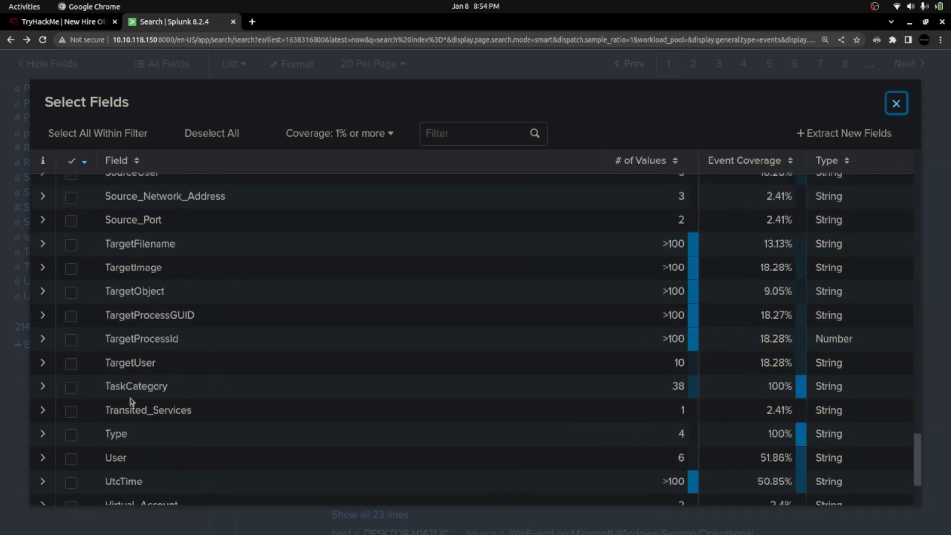
scroll(131, 401, "down", 3)
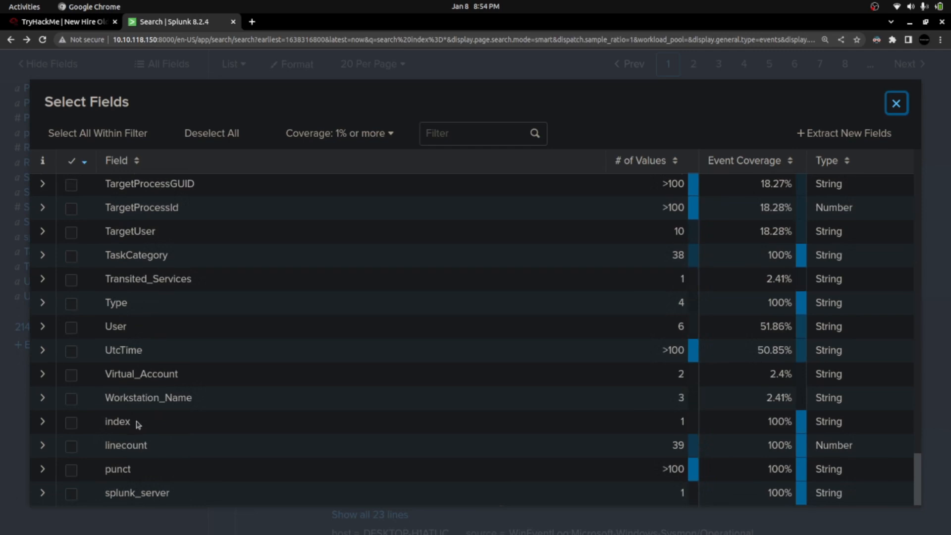
left_click(896, 103)
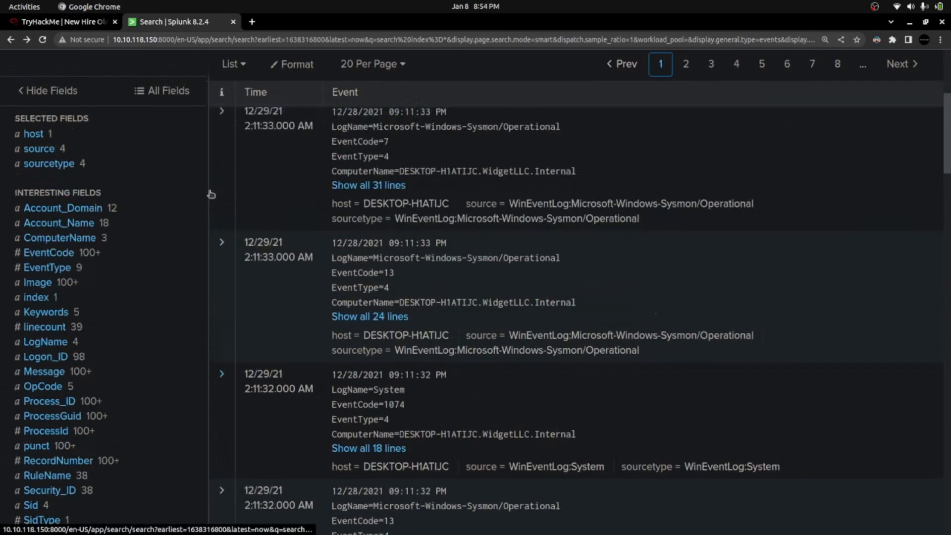
- Try searching all indexes for the full path C:\Users\FINANC~1\AppData\Local\Temp\11111.exe
scroll(210, 194, "up", 5)
left_click(123, 164)
type("C:\\Users\\FINANC~1\\AppData\\Local\\Temp\\11111.exe")
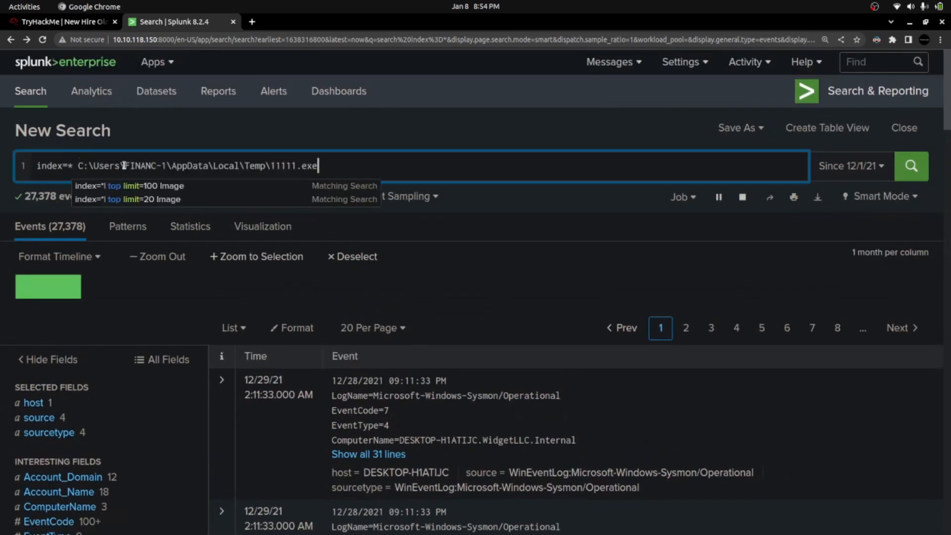
left_click_drag(271, 170, 326, 166)
left_click(326, 167)
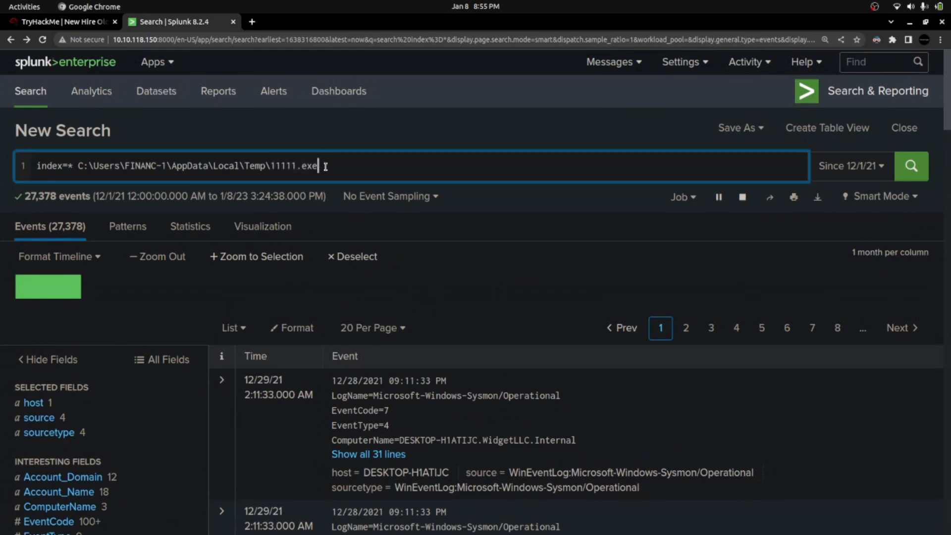
key("Return")
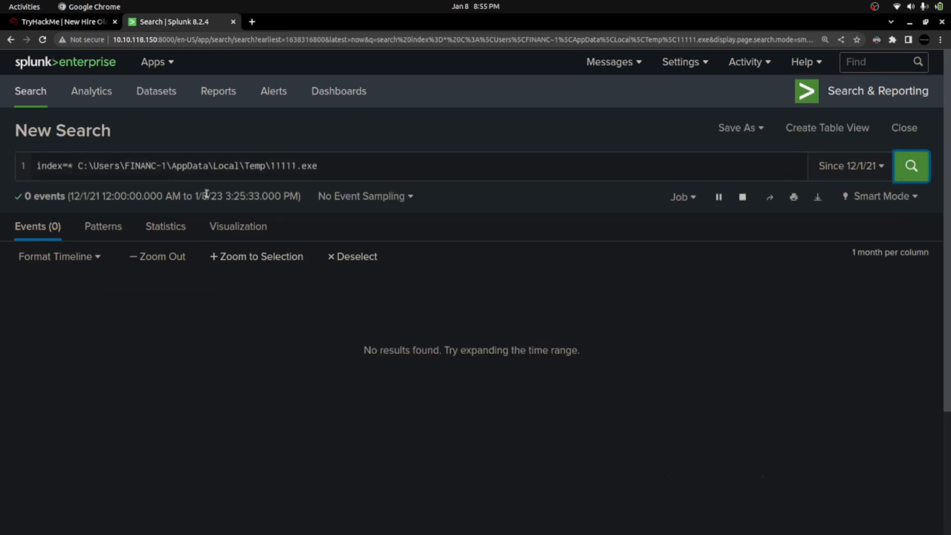
- Shorten the search to index=* 11111.exe by removing the folder path, and run it
left_click_drag(79, 163, 269, 167)
key("BackSpace")
type("1")
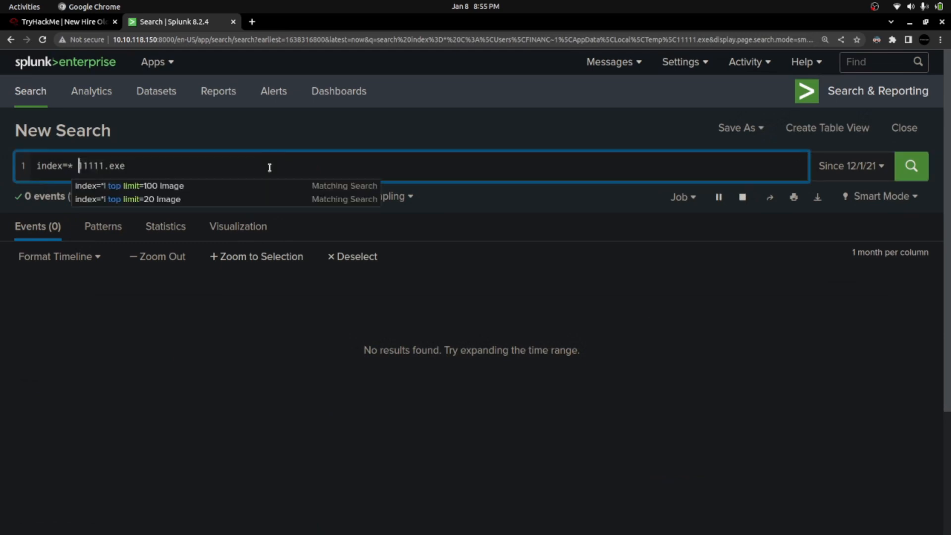
key("Return")
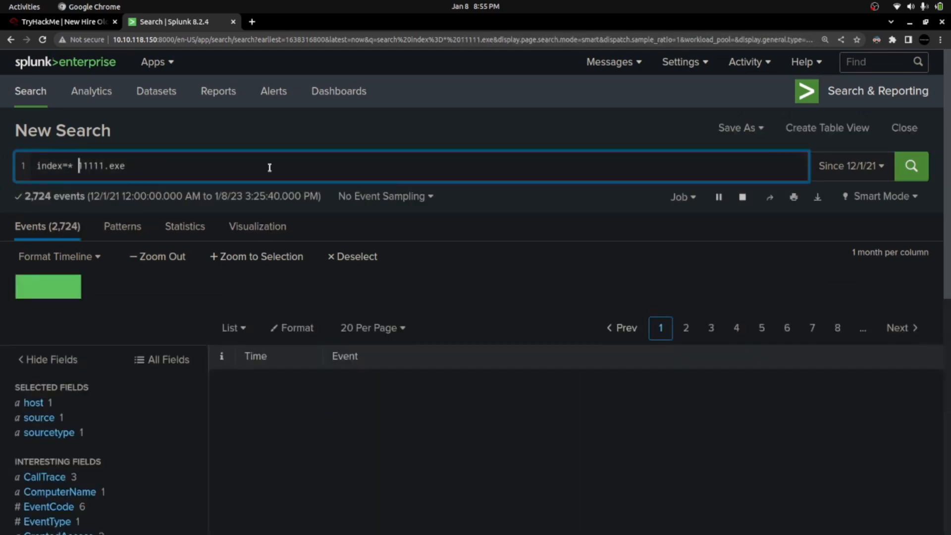
- Expand the newest 11111.exe event in full and examine its details, including the User value, for a company name
scroll(369, 266, "down", 3)
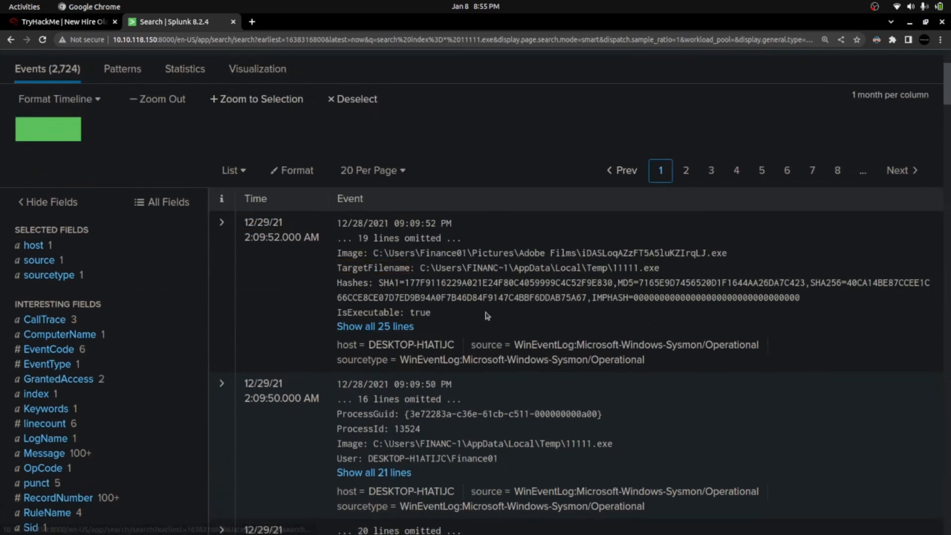
left_click(383, 327)
scroll(329, 368, "down", 1)
scroll(330, 368, "down", 3)
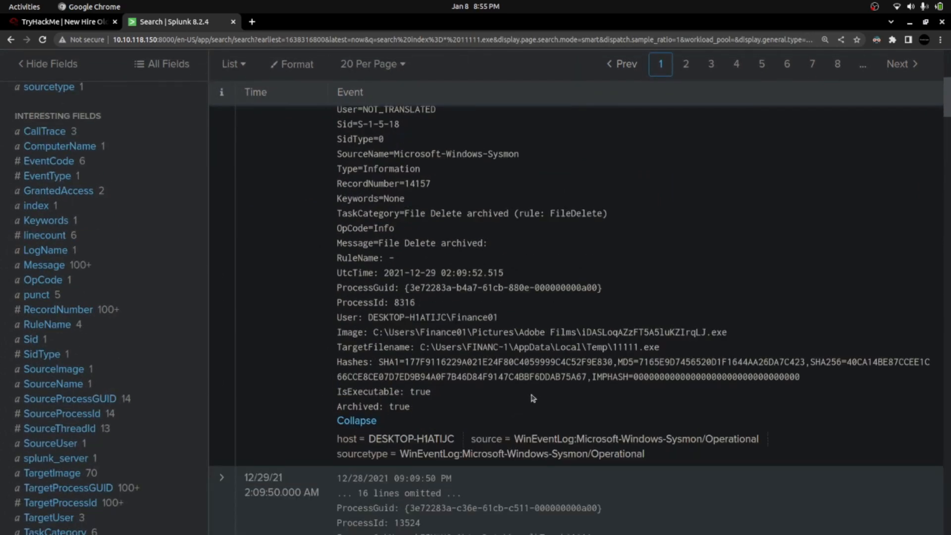
scroll(532, 399, "down", 1)
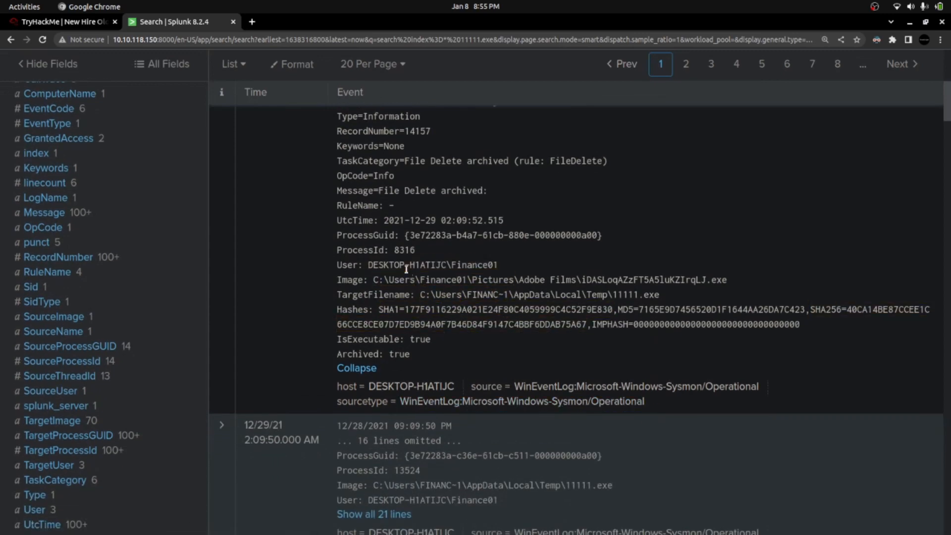
left_click_drag(407, 265, 448, 261)
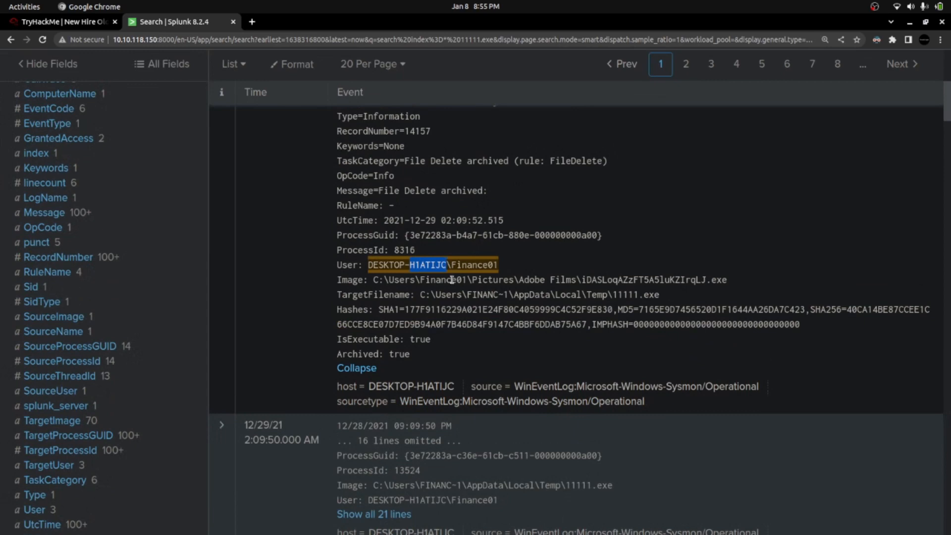
- Expand the second 11111.exe event in full and examine the company part of its ComputerName value
scroll(452, 292, "down", 5)
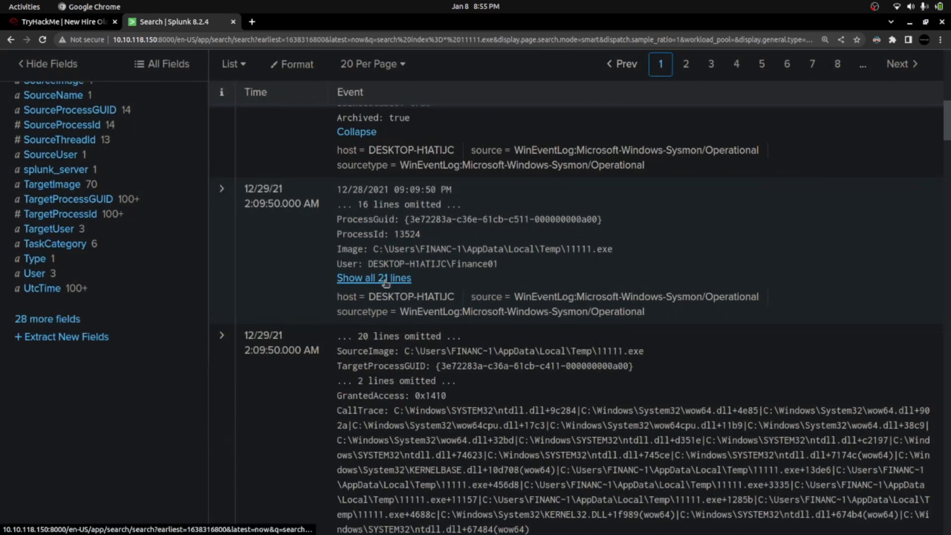
left_click(386, 280)
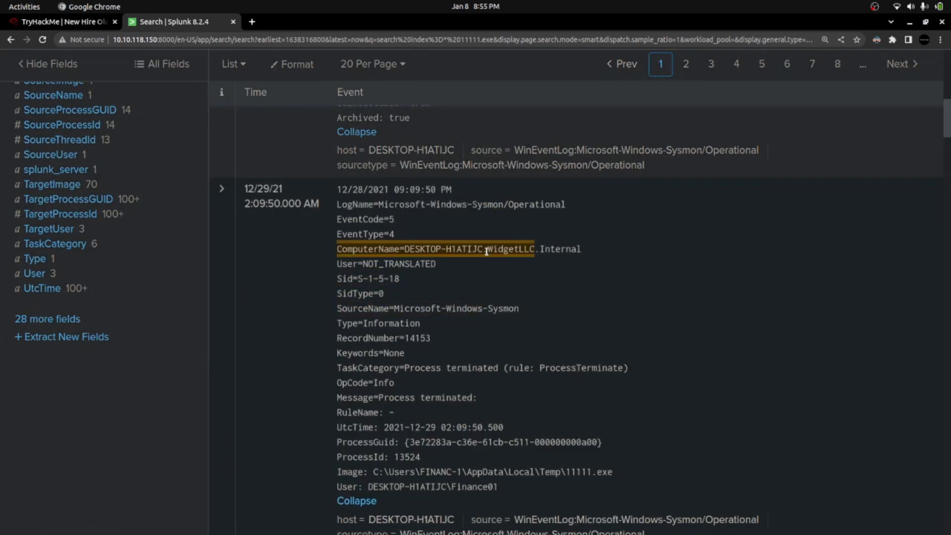
left_click_drag(488, 249, 535, 247)
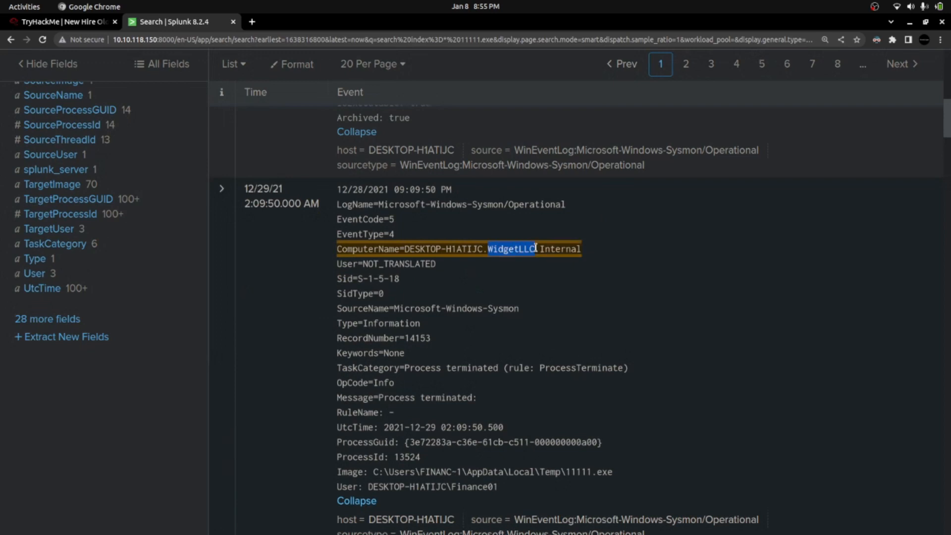
- Check the customer's company name in the TryHackMe room's scenario text, and return to the Splunk results
left_click(65, 21)
scroll(291, 320, "up", 8)
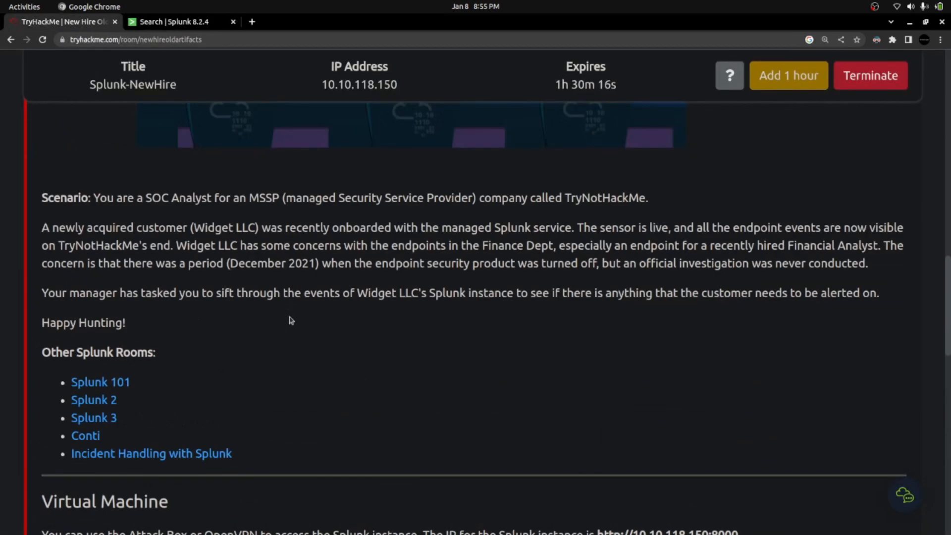
left_click_drag(192, 227, 246, 229)
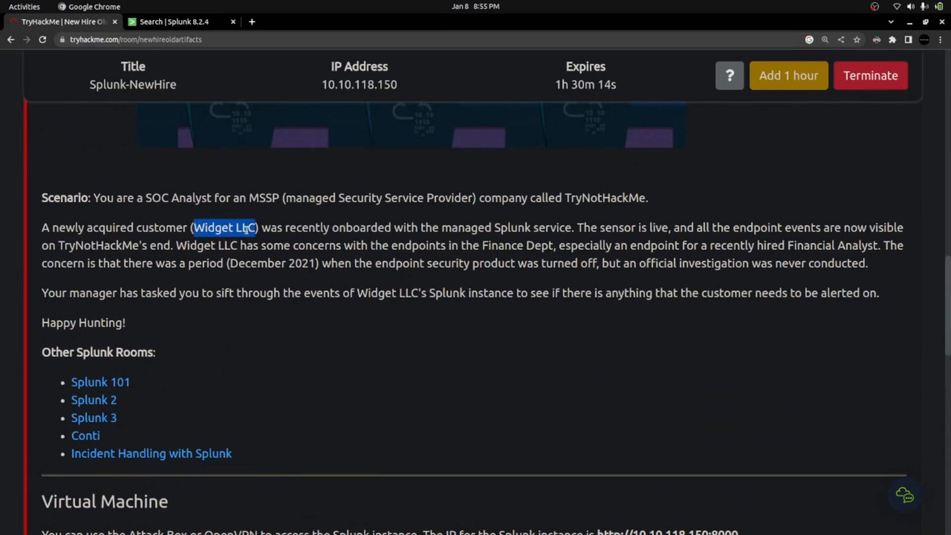
double_click(149, 230)
left_click(180, 23)
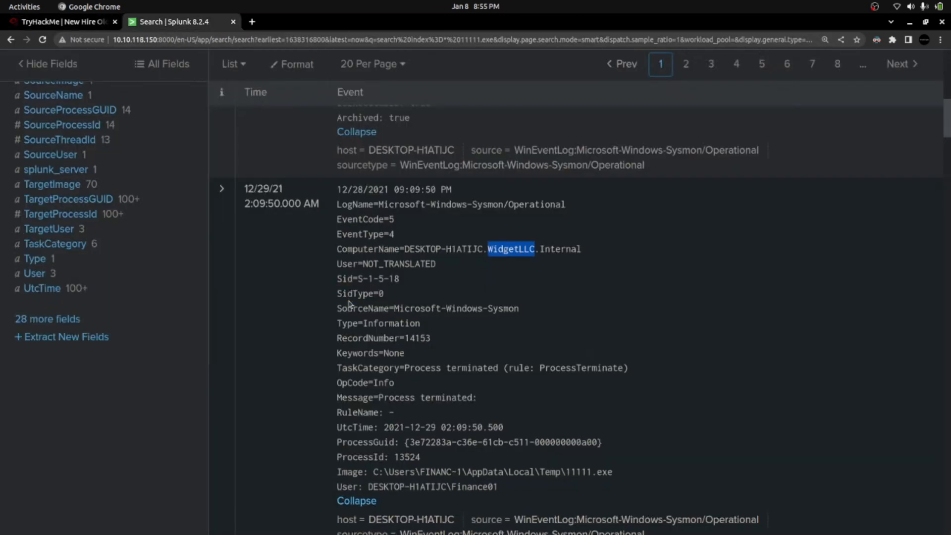
- Expand the third and fourth 11111.exe events in full and examine them and the following events for a company name
scroll(355, 322, "down", 3)
scroll(408, 341, "down", 10)
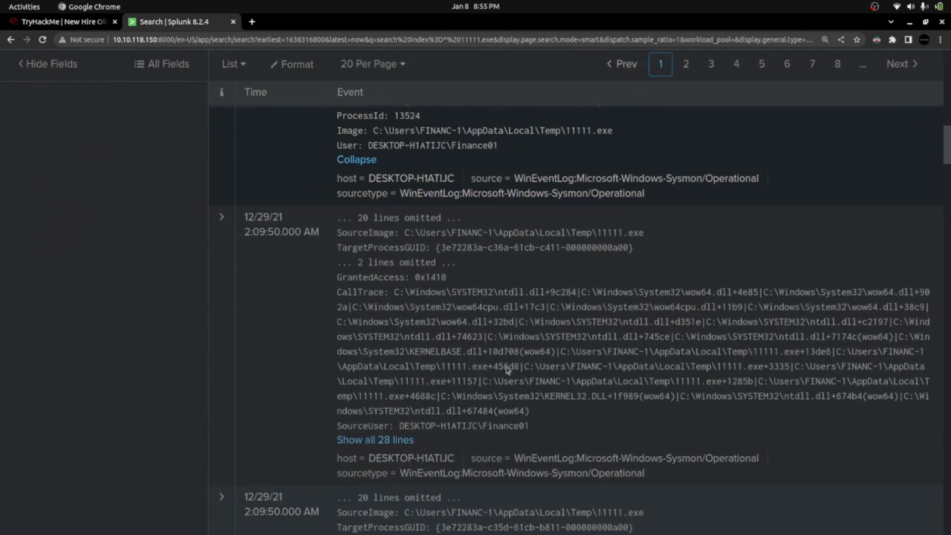
scroll(486, 311, "down", 5)
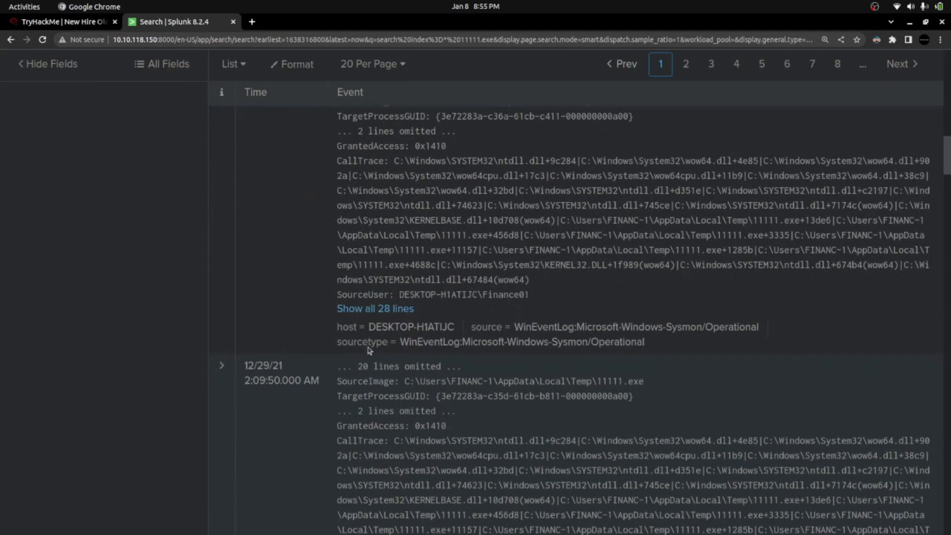
left_click(359, 311)
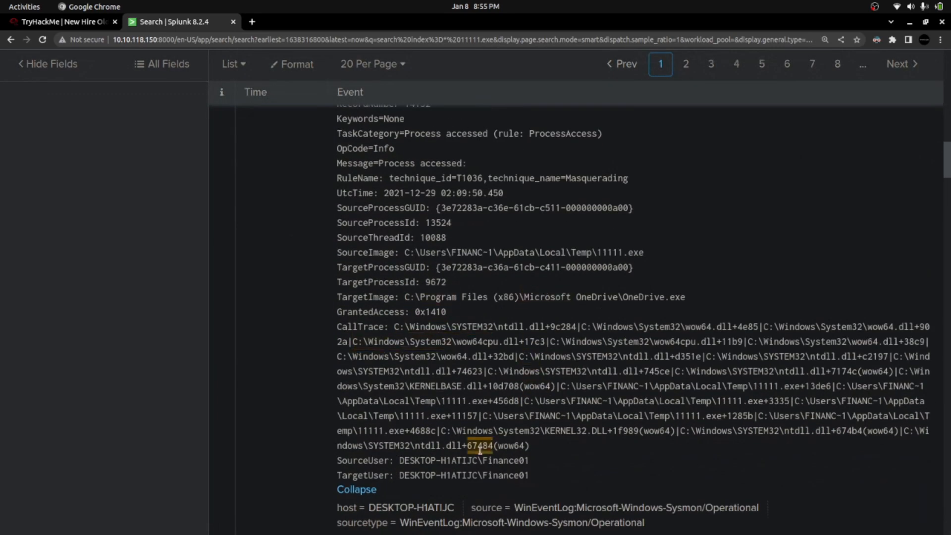
scroll(451, 448, "up", 2)
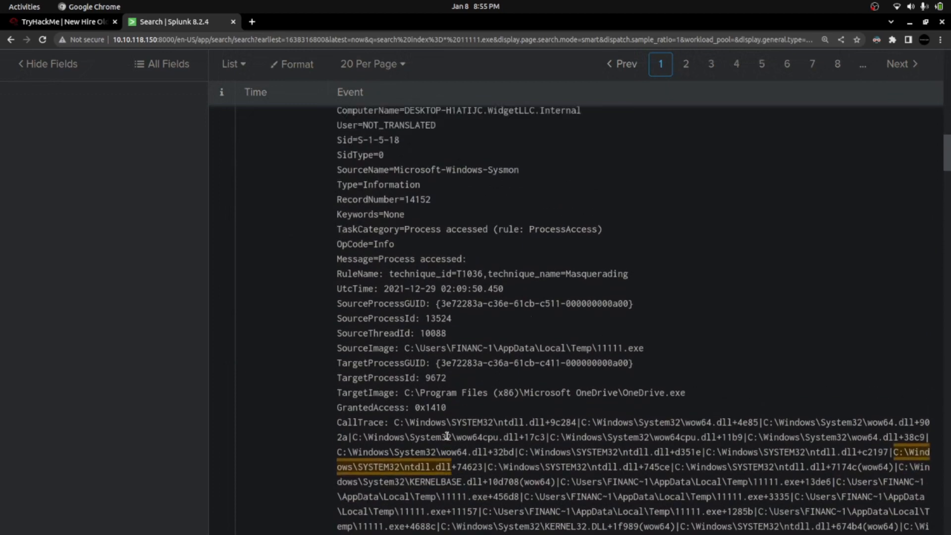
scroll(447, 435, "down", 9)
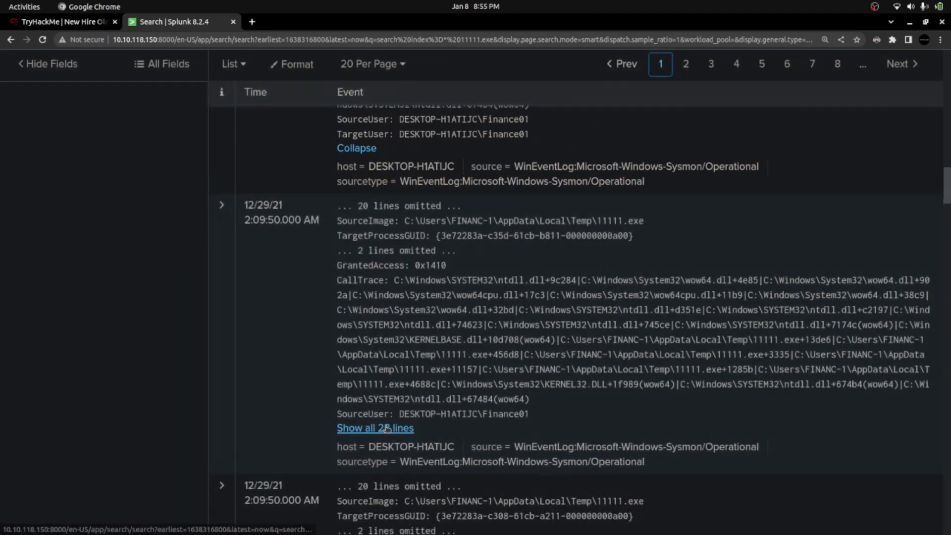
left_click(395, 427)
scroll(439, 236, "down", 3)
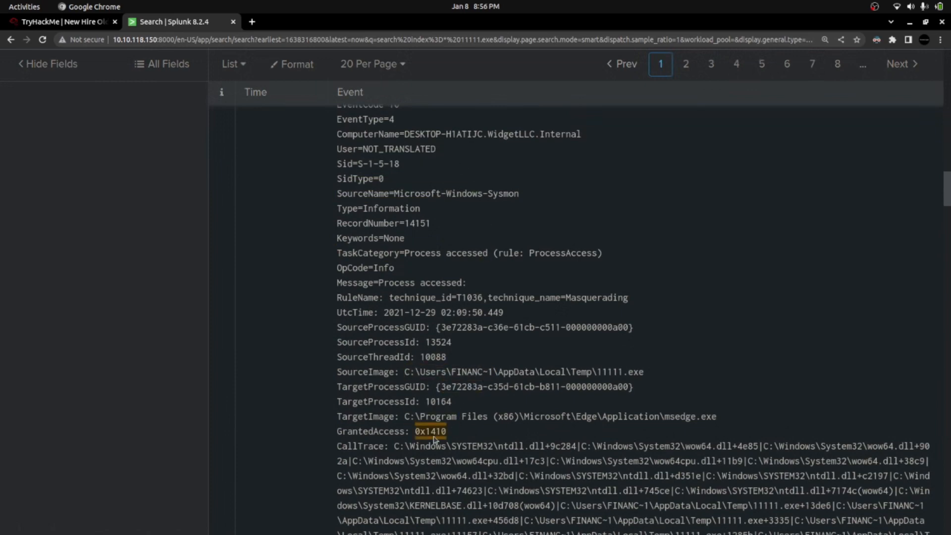
scroll(433, 438, "down", 4)
scroll(433, 439, "down", 1)
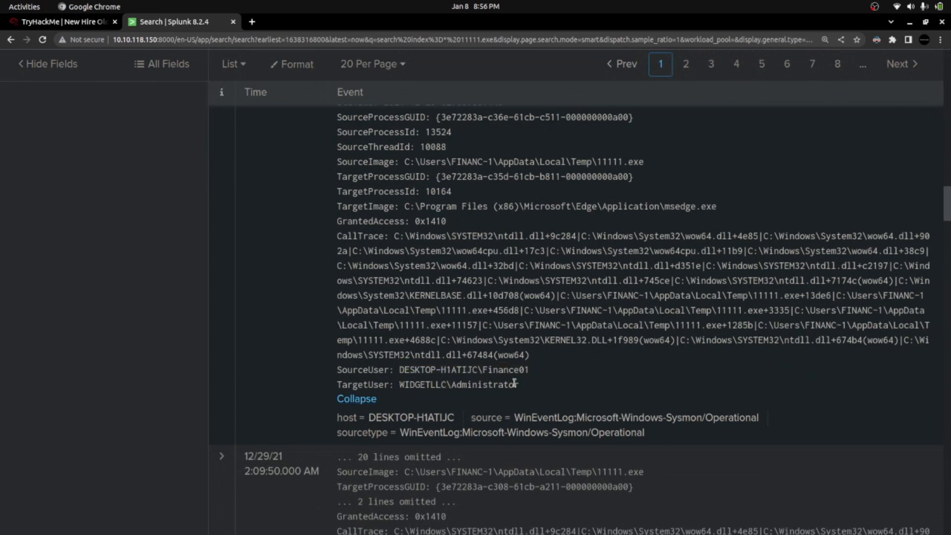
scroll(515, 383, "down", 10)
scroll(513, 388, "down", 5)
- Replace the 11111.exe term with company and run the search across all indexes
left_click_drag(950, 318, 949, 45)
scroll(178, 315, "down", 1)
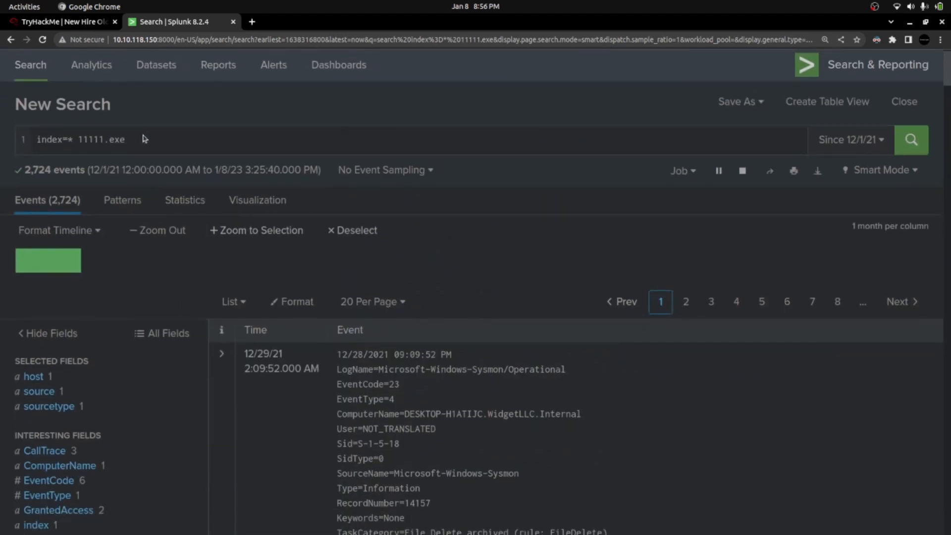
triple_click(116, 143)
left_click(95, 139)
left_click_drag(78, 138, 150, 139)
type("company")
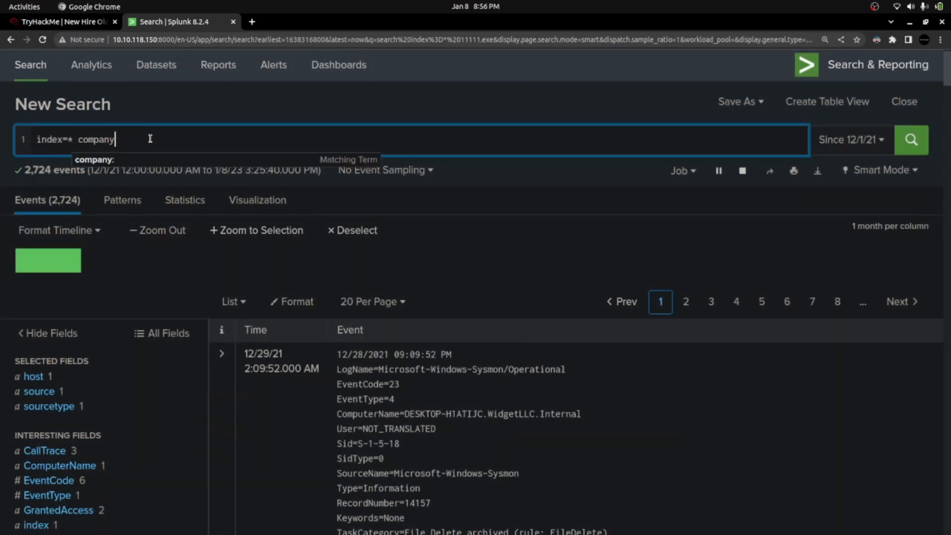
key("Return")
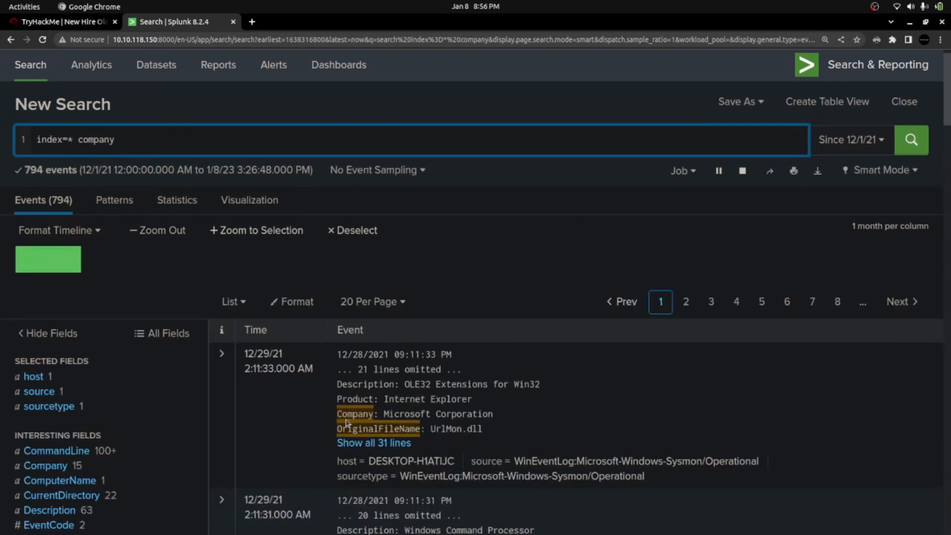
- Expand the Windows Command Processor event from 2:11:31 AM in full and examine its Company value and process details
scroll(345, 423, "down", 3)
scroll(333, 359, "down", 4)
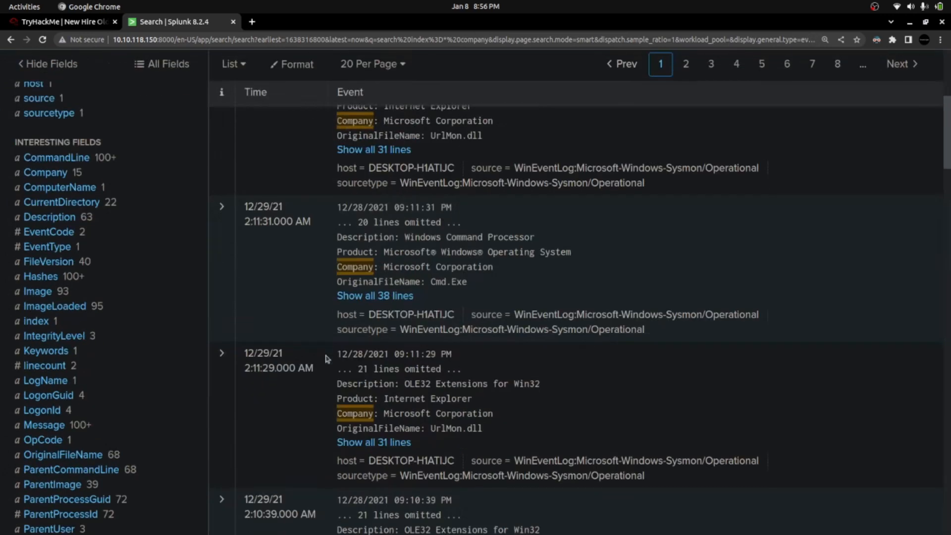
left_click(361, 296)
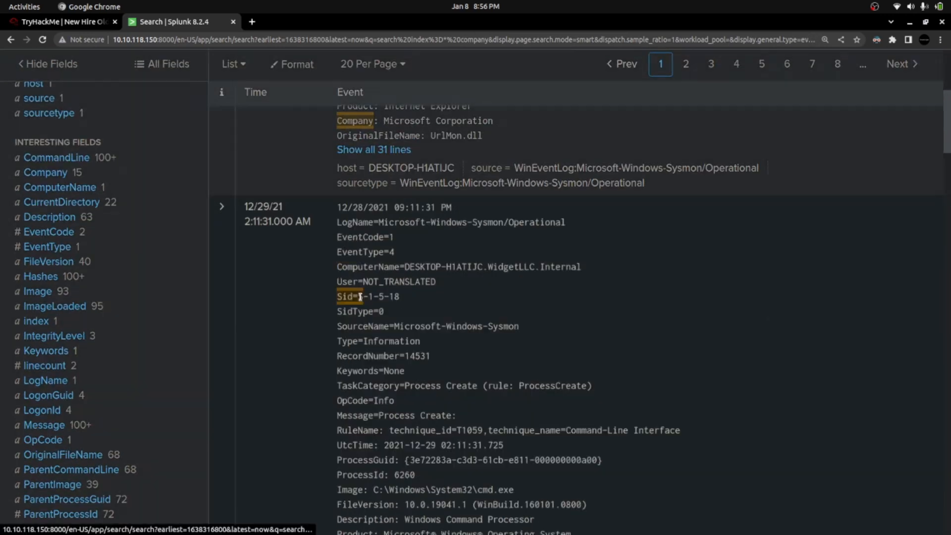
scroll(376, 311, "down", 3)
scroll(375, 311, "down", 1)
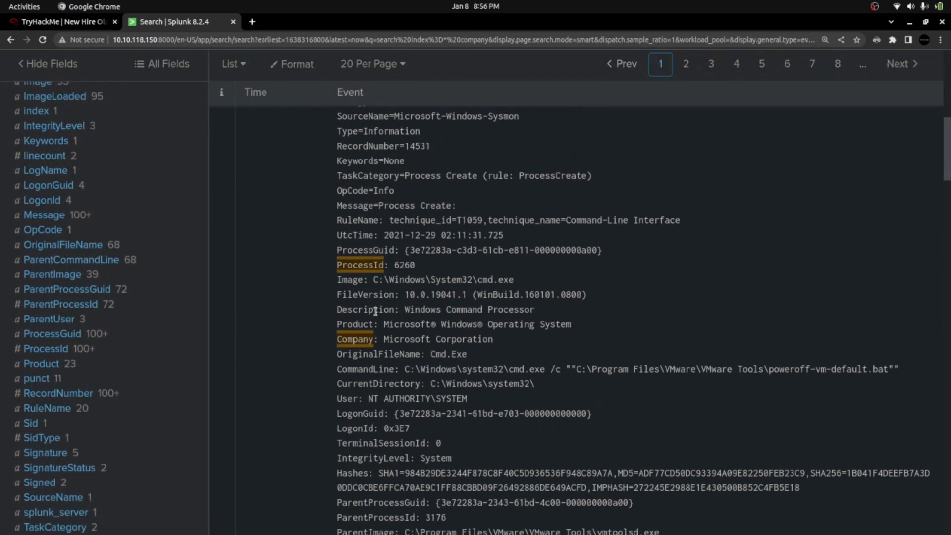
scroll(376, 311, "down", 1)
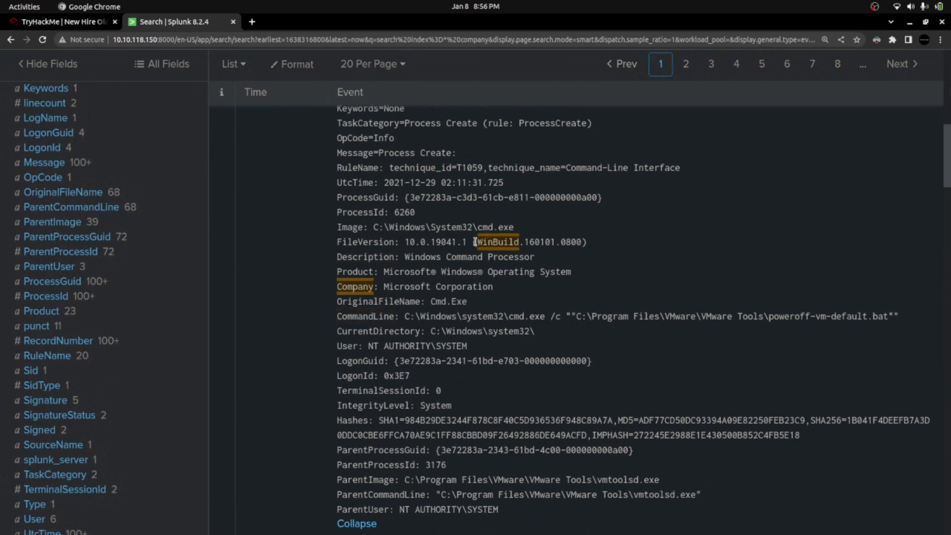
scroll(469, 349, "down", 6)
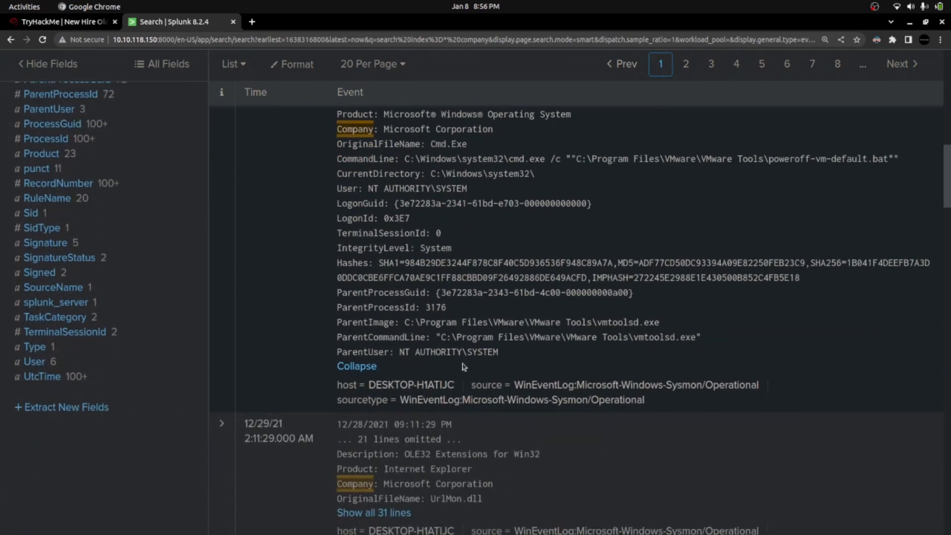
- Look through the following events' Description and Company values for the Web Browser Password Viewer entry
scroll(464, 367, "down", 4)
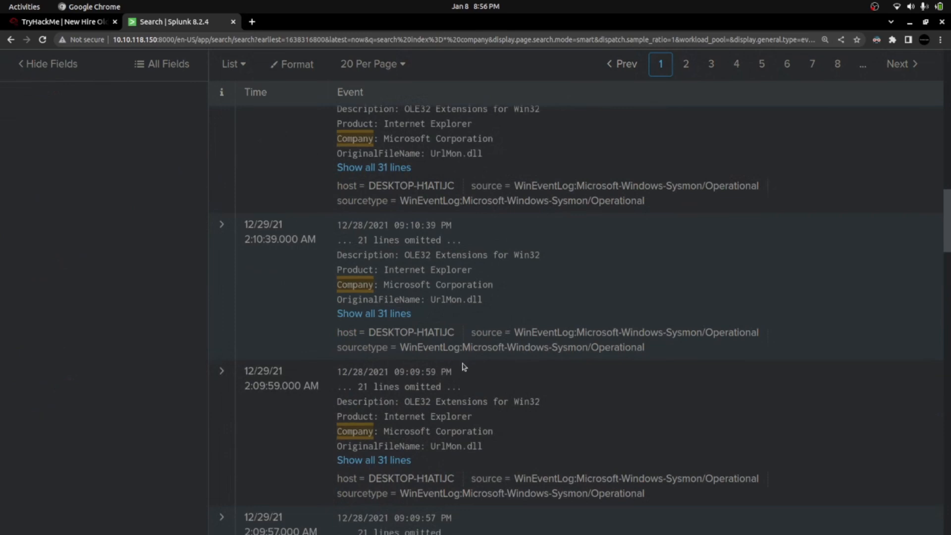
scroll(464, 367, "down", 4)
scroll(464, 366, "down", 4)
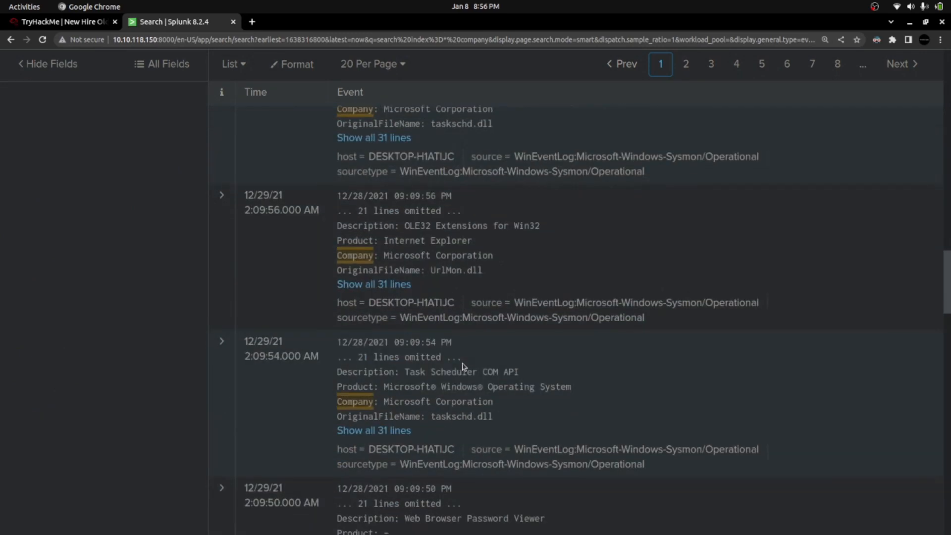
scroll(463, 366, "down", 4)
scroll(434, 404, "down", 2)
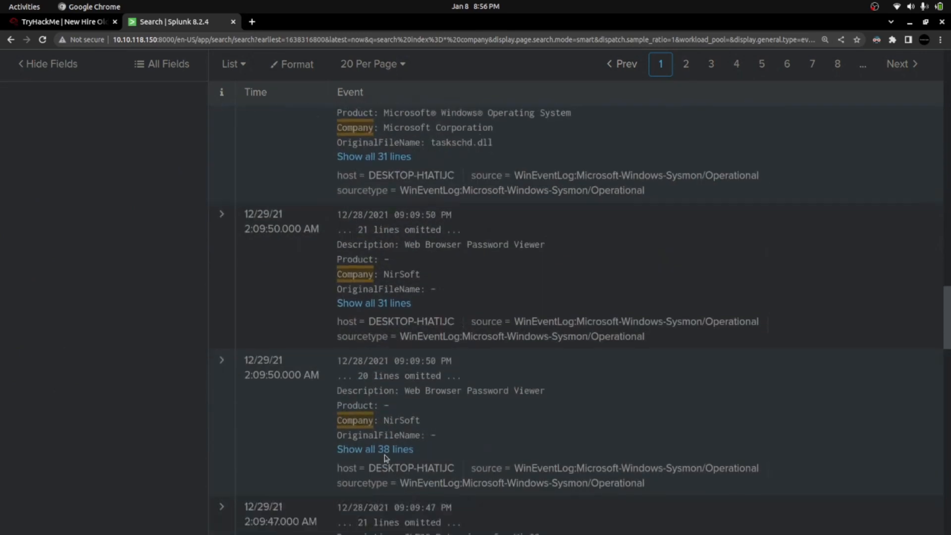
scroll(391, 230, "up", 3)
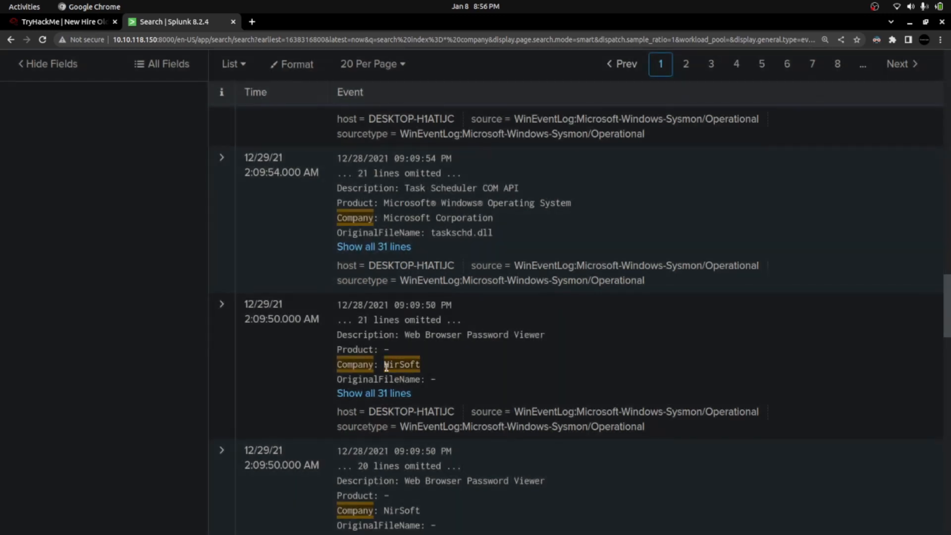
- Copy NirSoft from the Web Browser Password Viewer event and submit it in the TryHackMe room as the company name answer
left_click(386, 367)
key("ctrl+c")
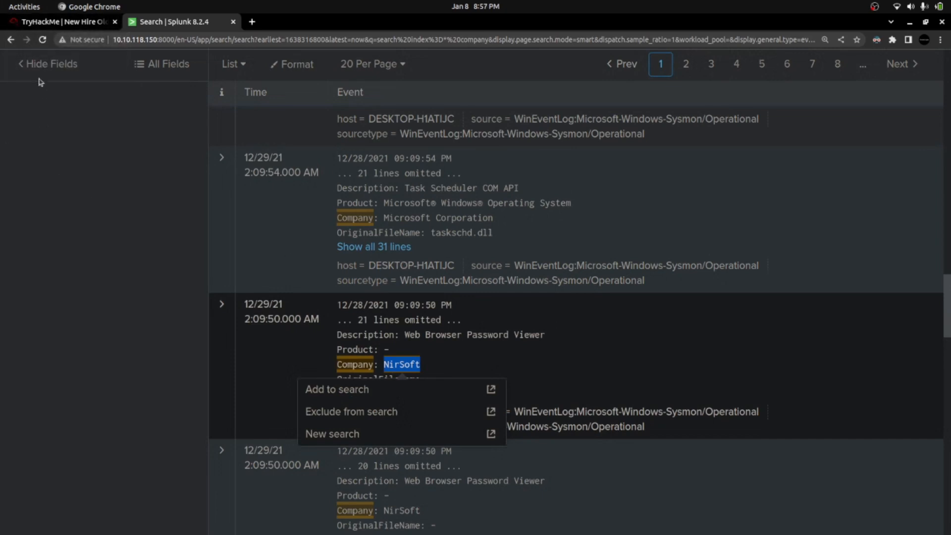
left_click(59, 22)
scroll(166, 367, "down", 7)
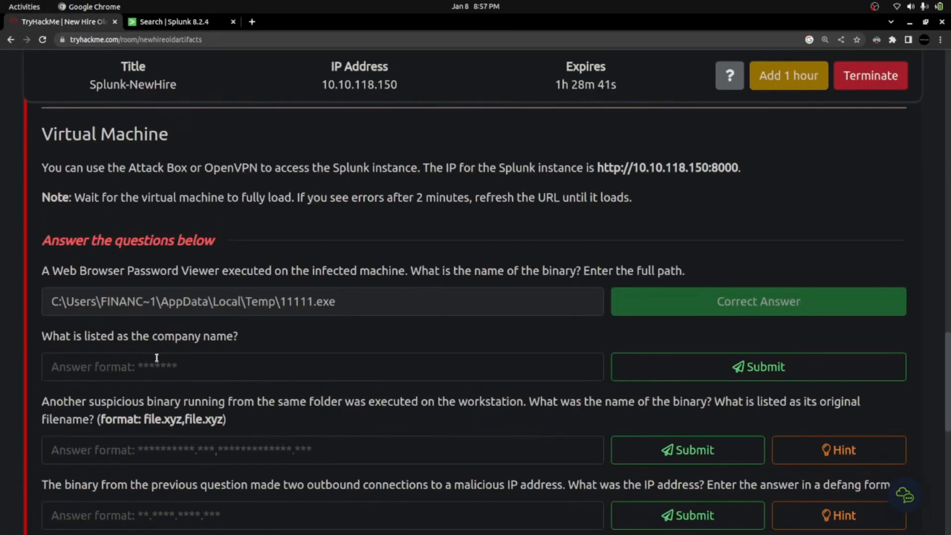
key("ctrl+v")
left_click(657, 367)
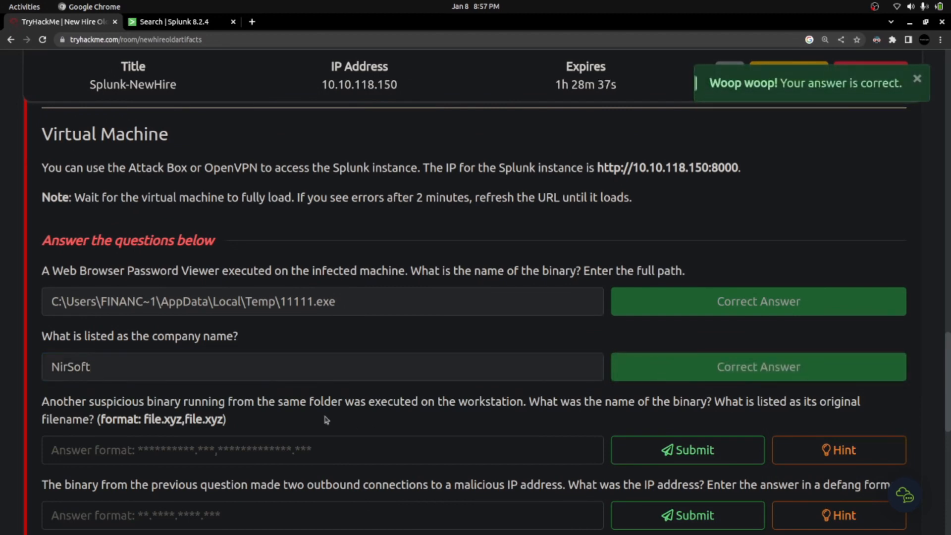
- Read the question about another suspicious binary in the same folder and examine the folder path in the 11111.exe answer
scroll(327, 420, "down", 3)
left_click_drag(44, 245, 716, 244)
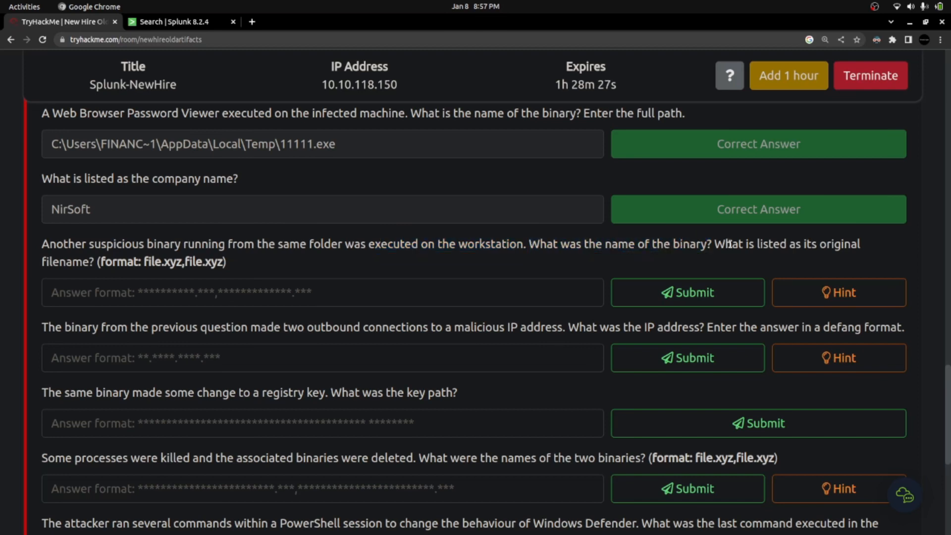
triple_click(730, 245)
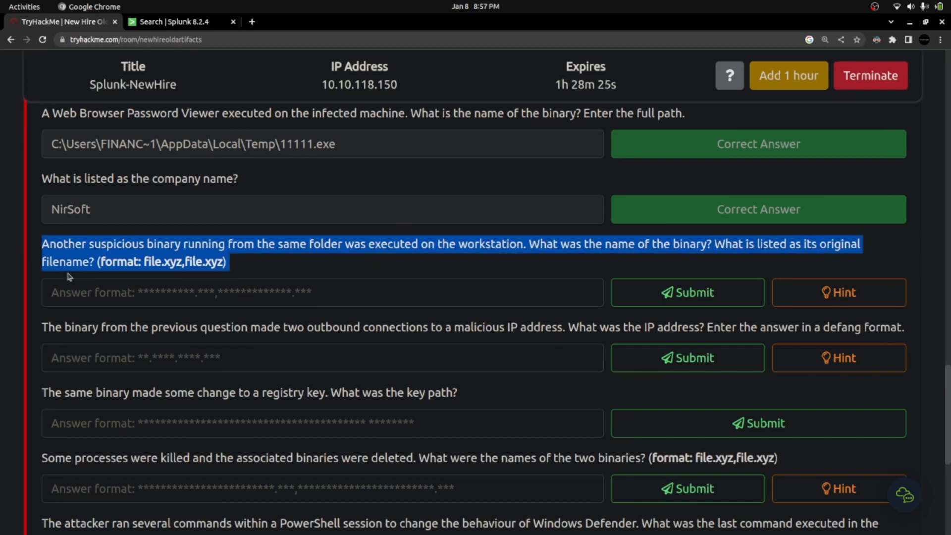
left_click(238, 268)
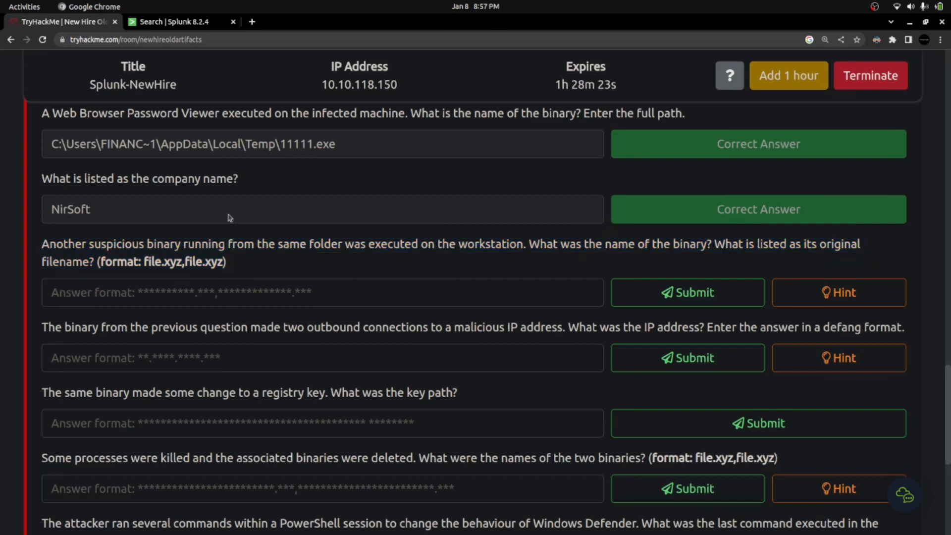
triple_click(175, 148)
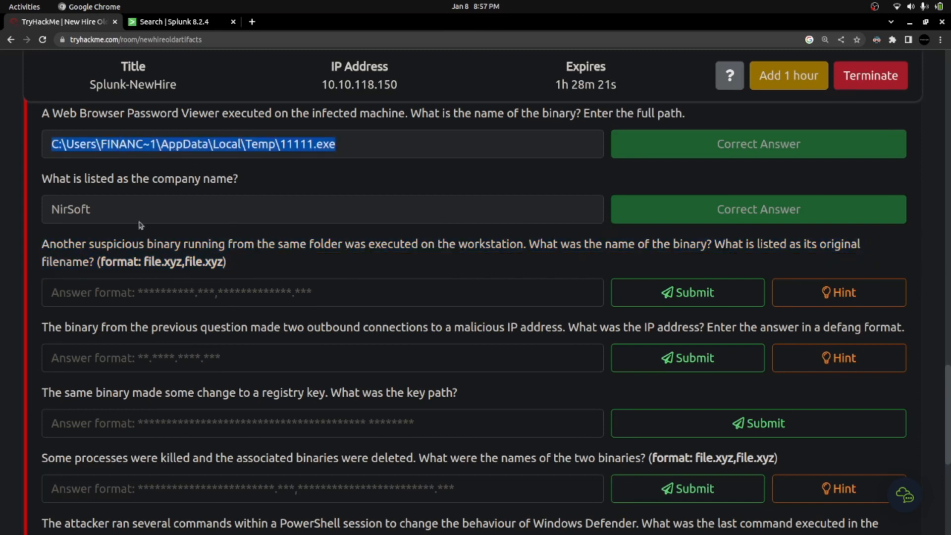
left_click_drag(45, 244, 200, 246)
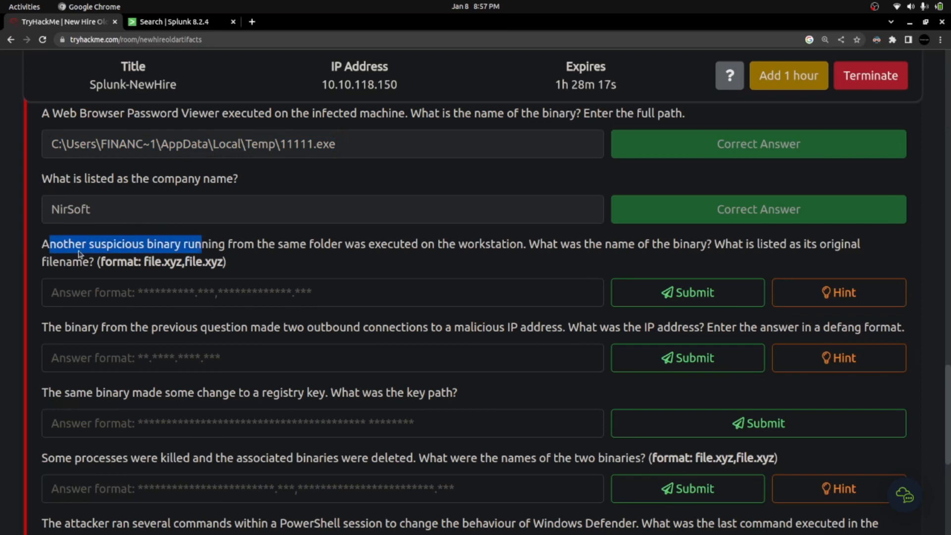
left_click(229, 244)
left_click_drag(181, 244, 330, 227)
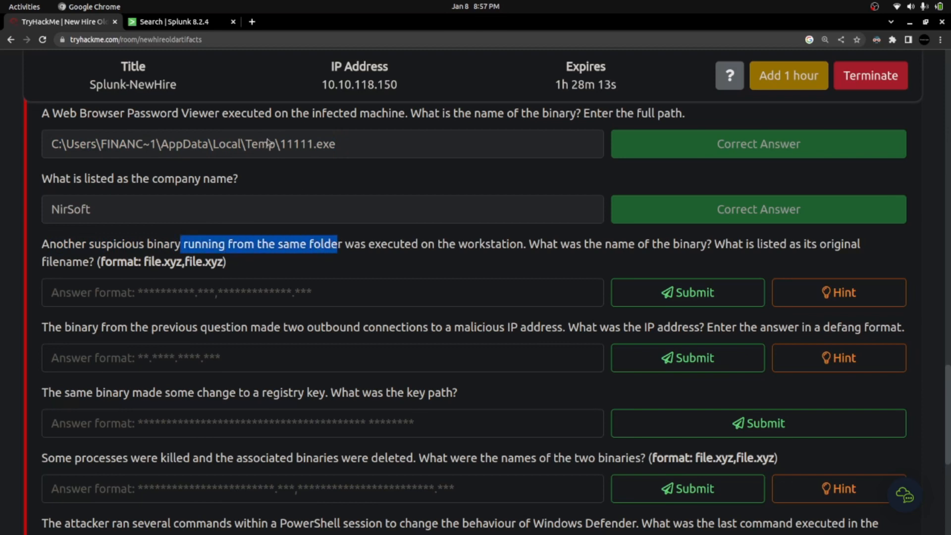
left_click_drag(280, 144, 66, 146)
double_click(66, 146)
triple_click(66, 146)
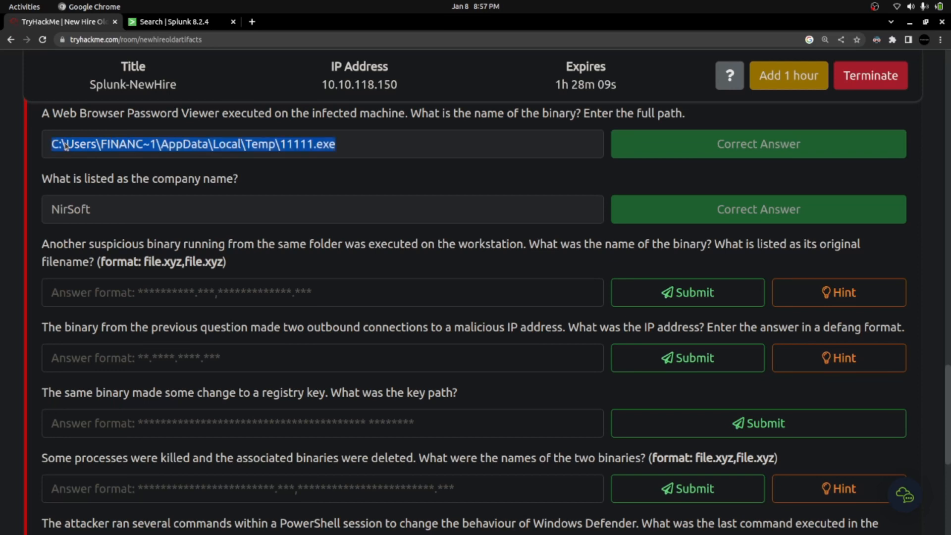
- Return to Splunk, remove the company term and rerun the search as index=*
left_click(175, 22)
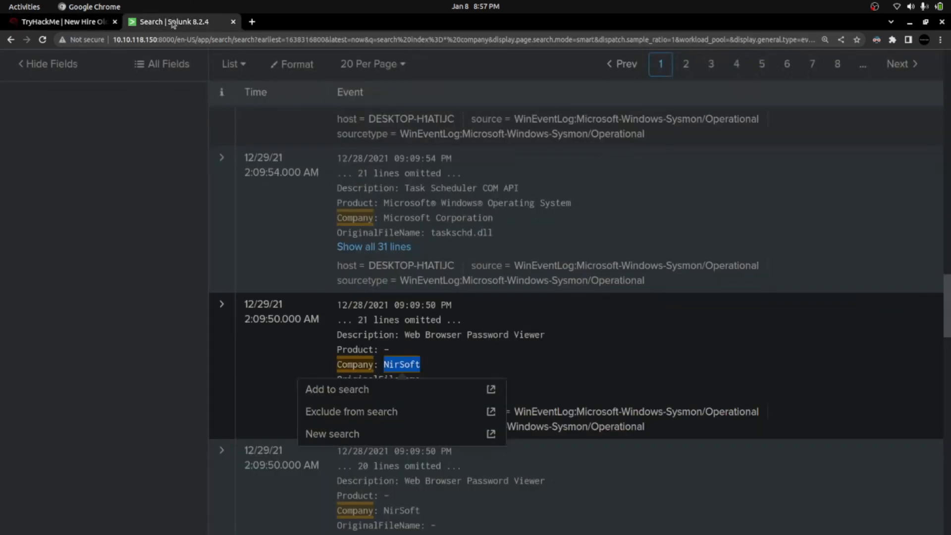
scroll(140, 226, "up", 8)
scroll(346, 248, "up", 10)
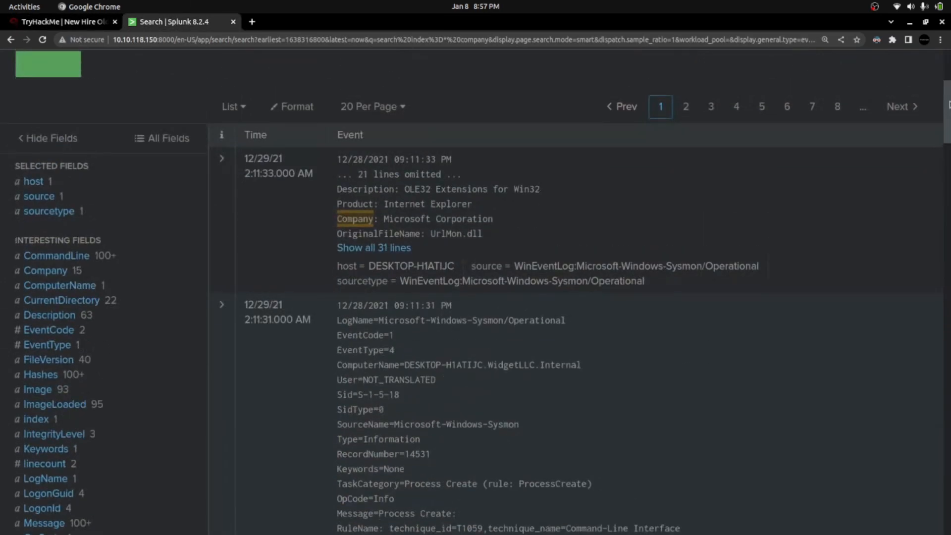
left_click(90, 166)
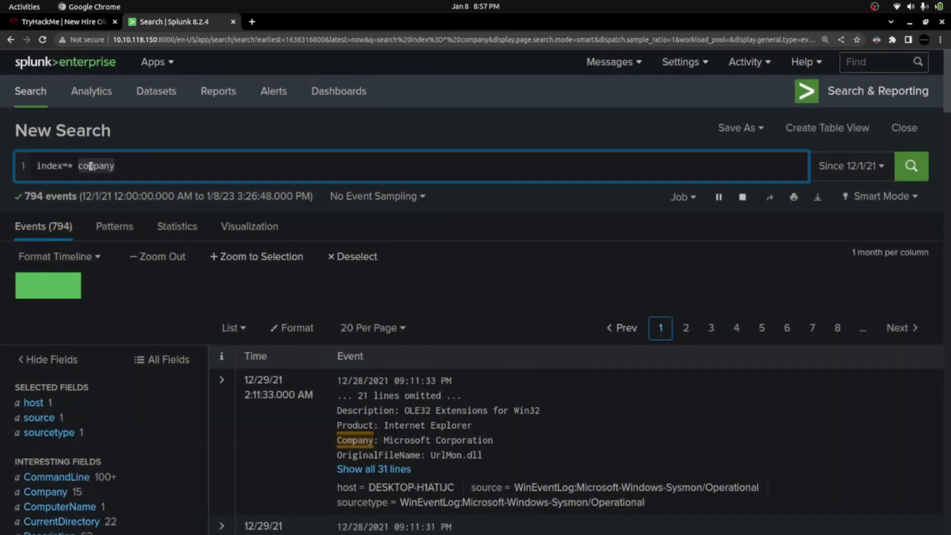
double_click(91, 166)
key("BackSpace")
key("Return")
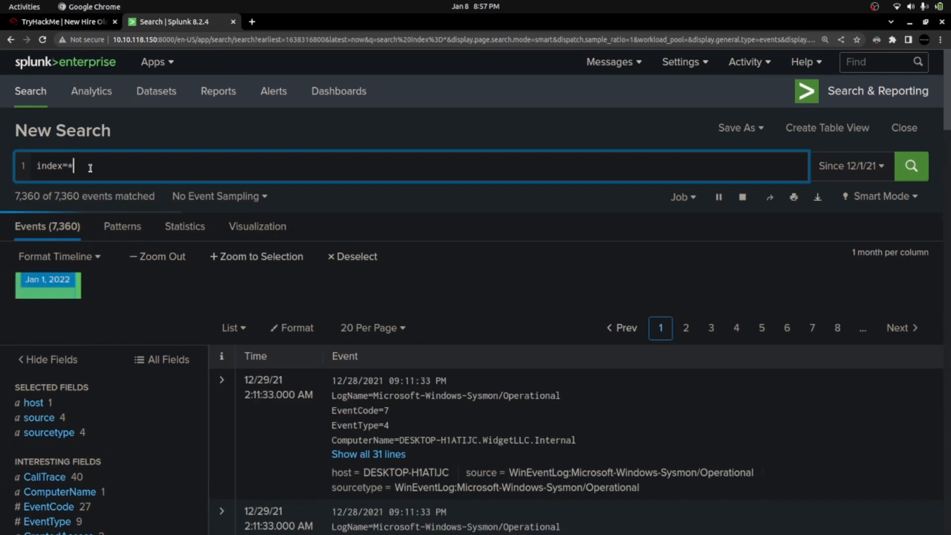
- Review the Image field's most frequent values and generate its top values report
scroll(74, 282, "down", 2)
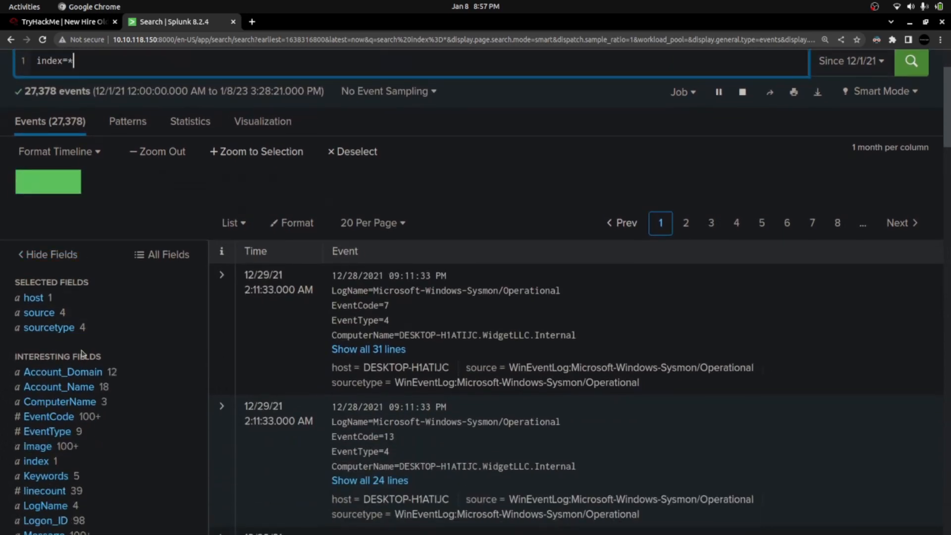
scroll(64, 322, "down", 2)
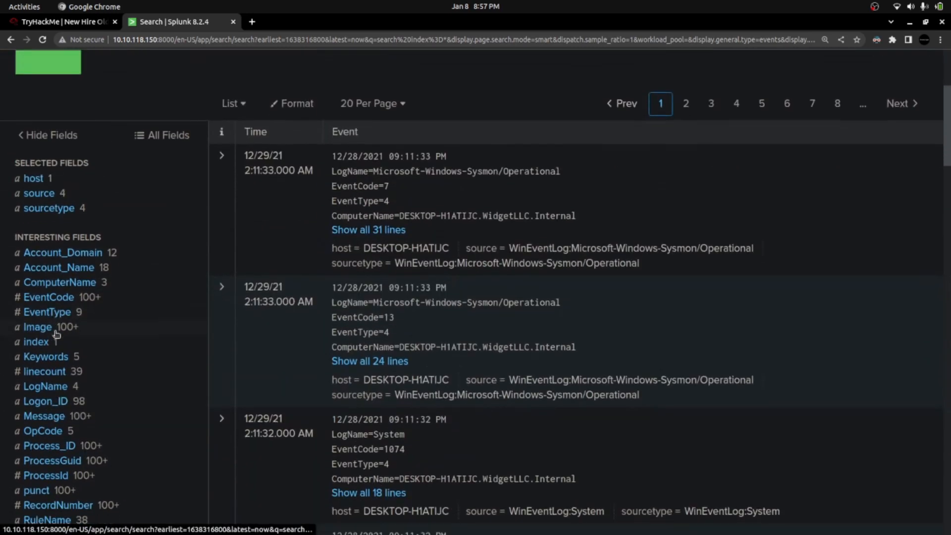
scroll(59, 326, "down", 1)
left_click(35, 290)
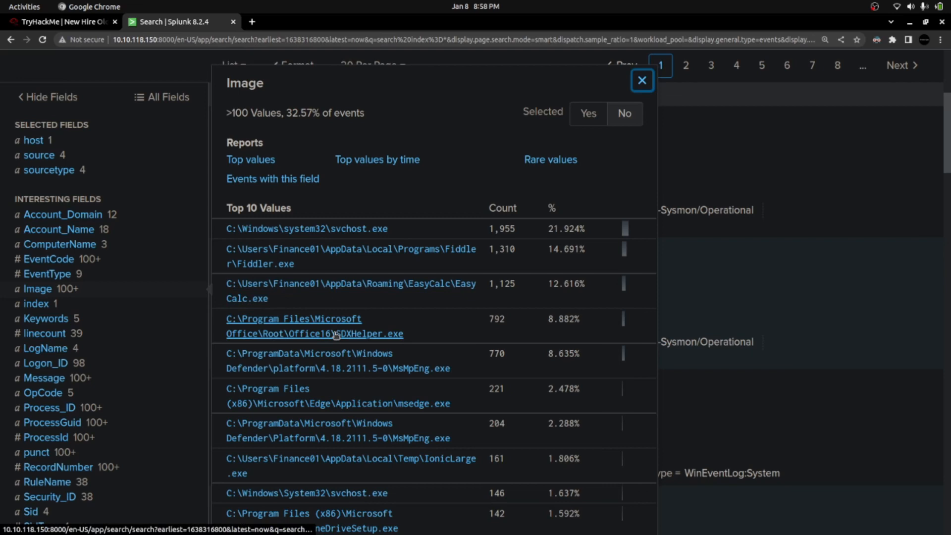
scroll(336, 335, "down", 2)
scroll(305, 257, "up", 3)
left_click(259, 241)
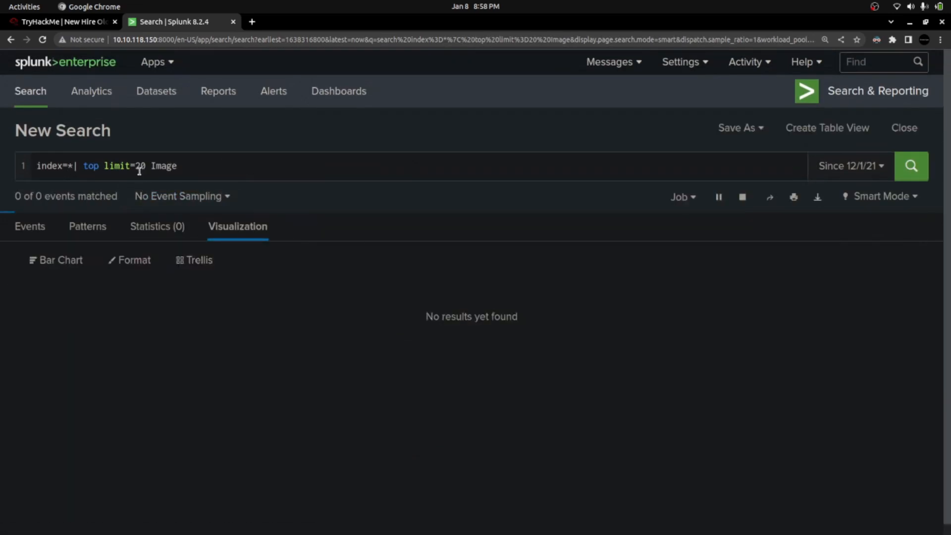
- Set the top Image report's limit to 100 and rerun the search
left_click(146, 167)
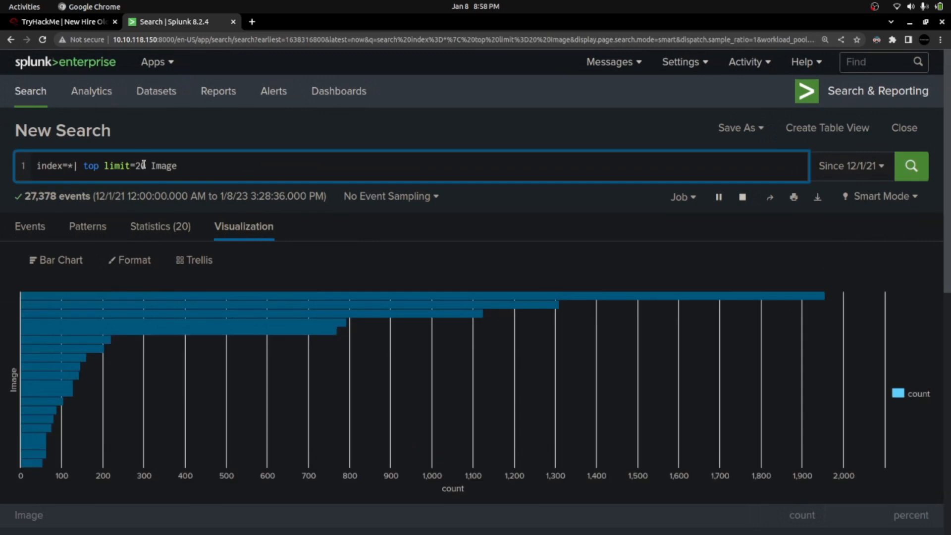
key("BackSpace")
key("BackSpace")
type("100")
key("Return")
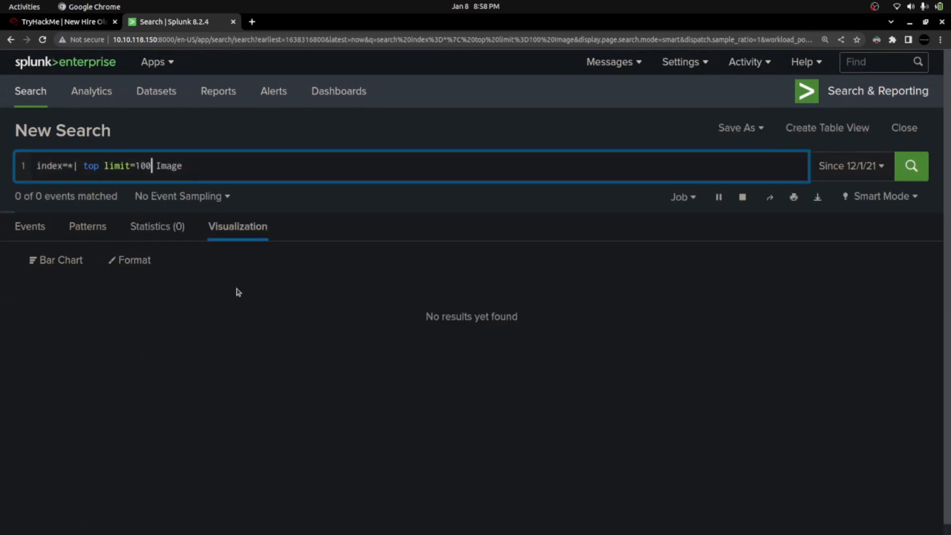
- Examine the executable paths listed below the chart and show the Image report as a statistics table
scroll(244, 297, "down", 7)
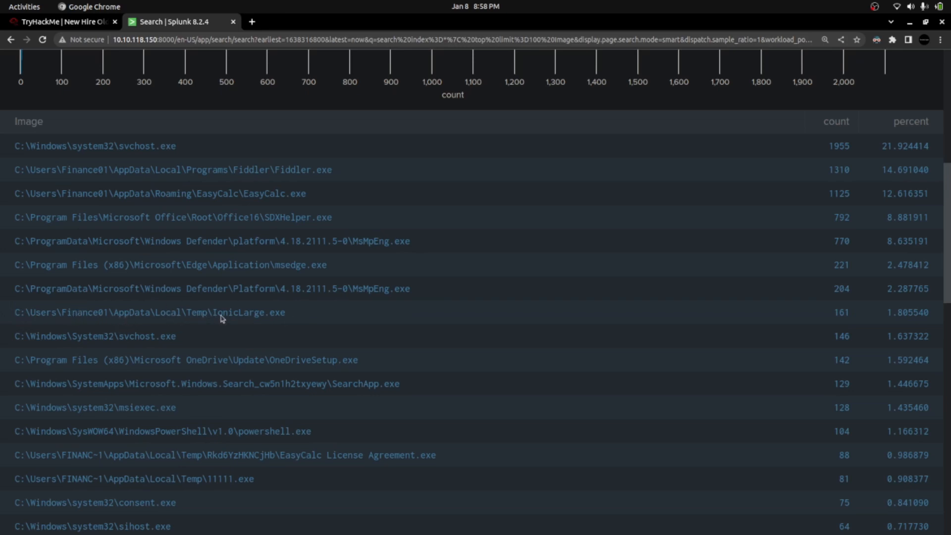
scroll(197, 320, "up", 8)
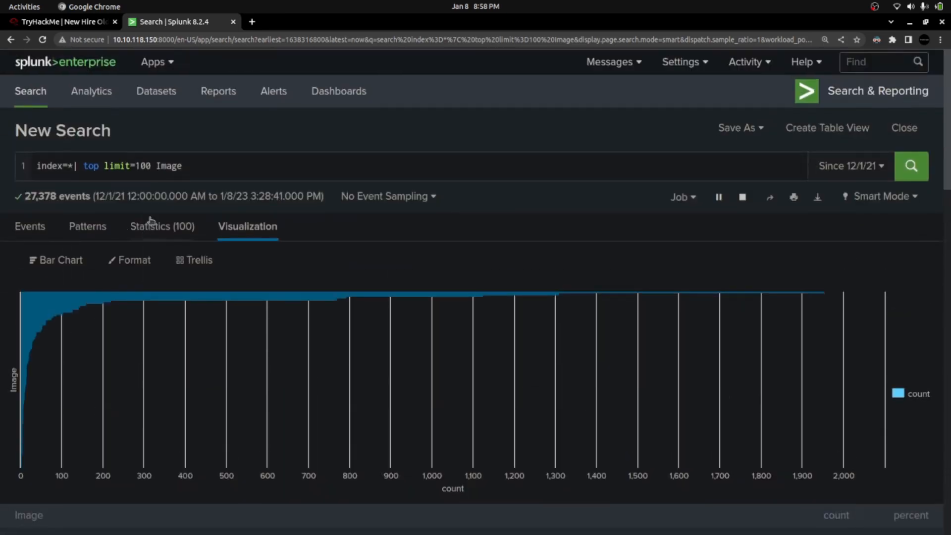
left_click(151, 222)
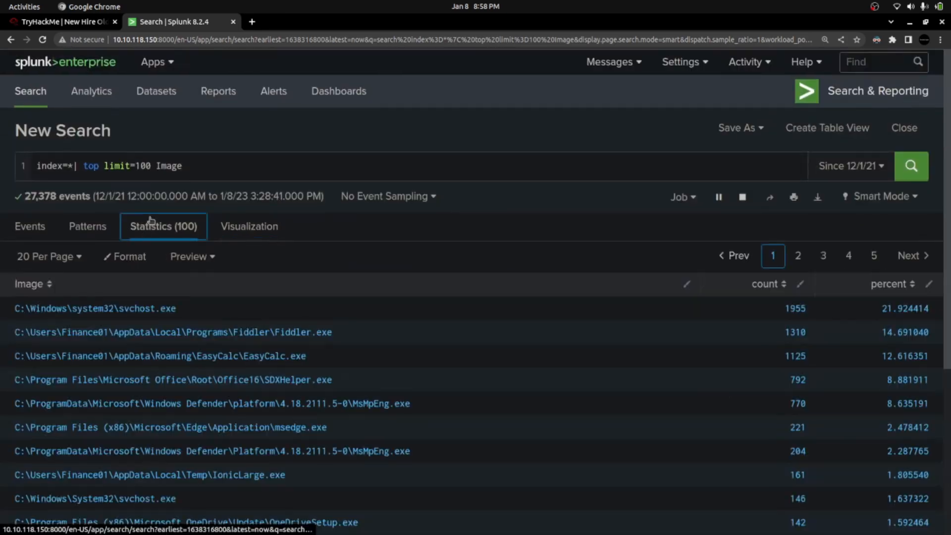
- Copy the IonicLarge.exe path from the Image table, switch to TryHackMe and enter only IonicLarge.exe in the second suspicious binary's answer
scroll(210, 385, "down", 3)
left_click_drag(286, 346, 6, 345)
key("ctrl+c")
left_click(26, 24)
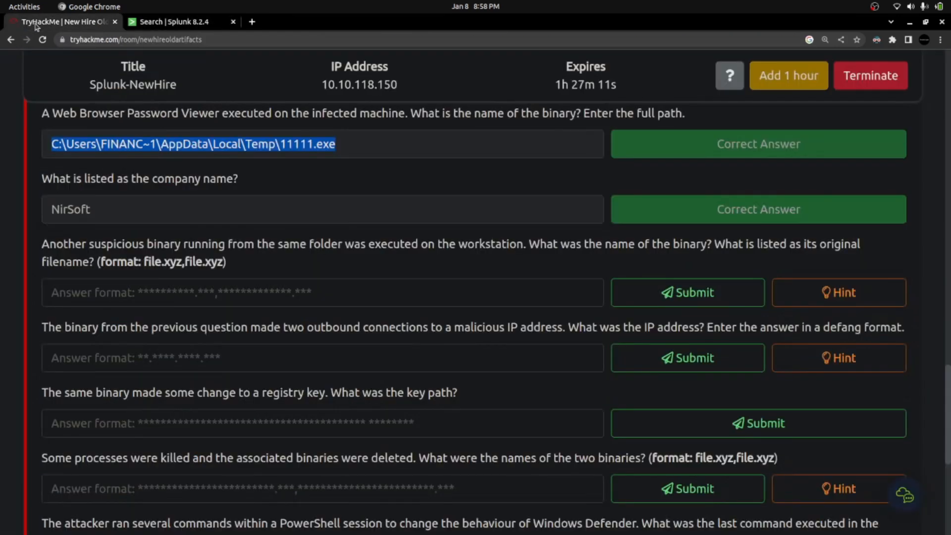
left_click(175, 293)
key("ctrl+v")
left_click_drag(280, 292, 42, 293)
key("BackSpace")
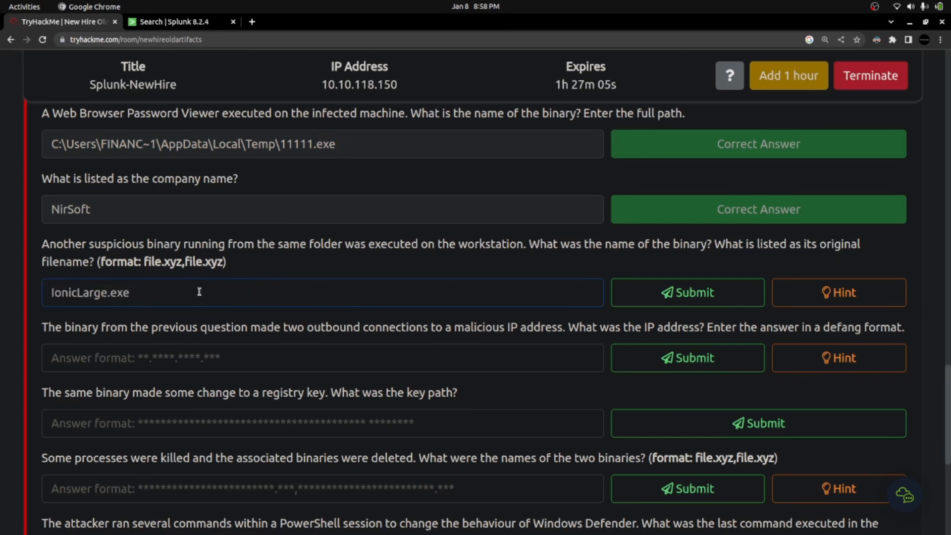
double_click(106, 294)
left_click_drag(715, 243, 605, 244)
- Return to Splunk, remove the top limit=100 Image clause and rerun the search as index=*
left_click(157, 22)
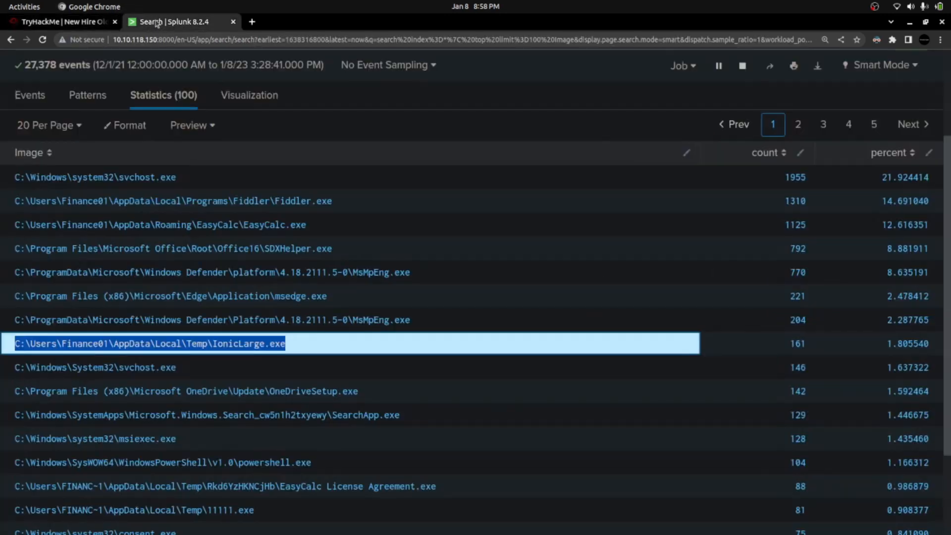
scroll(126, 201, "up", 2)
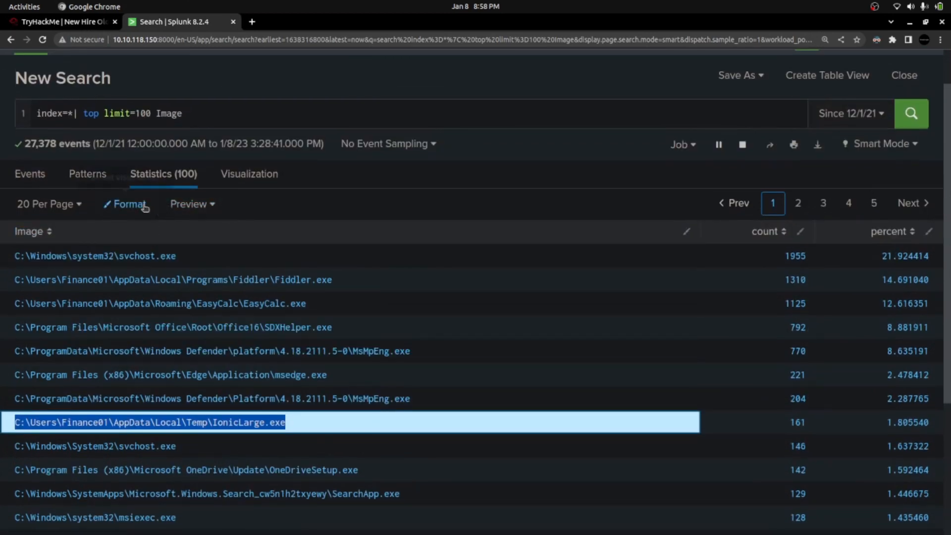
left_click_drag(76, 113, 184, 114)
key("BackSpace")
key("Return")
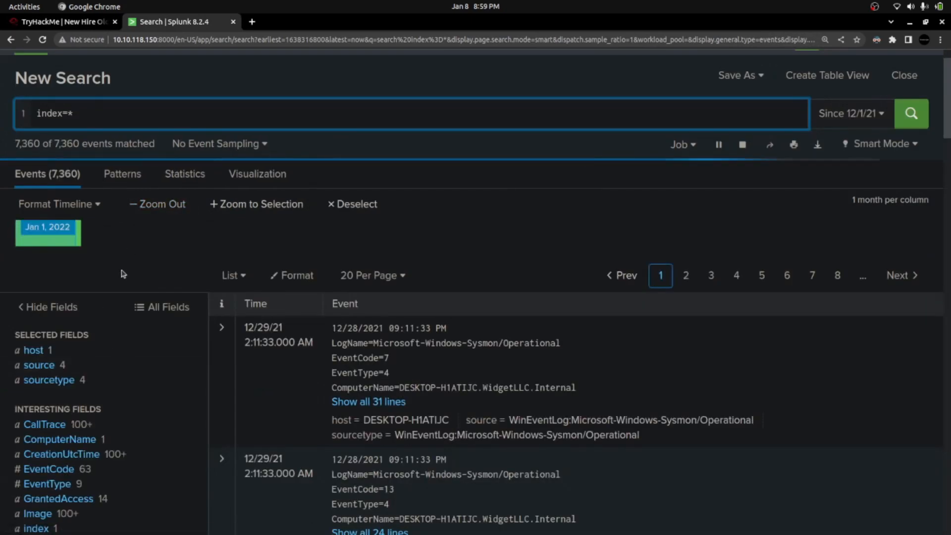
left_click(100, 115)
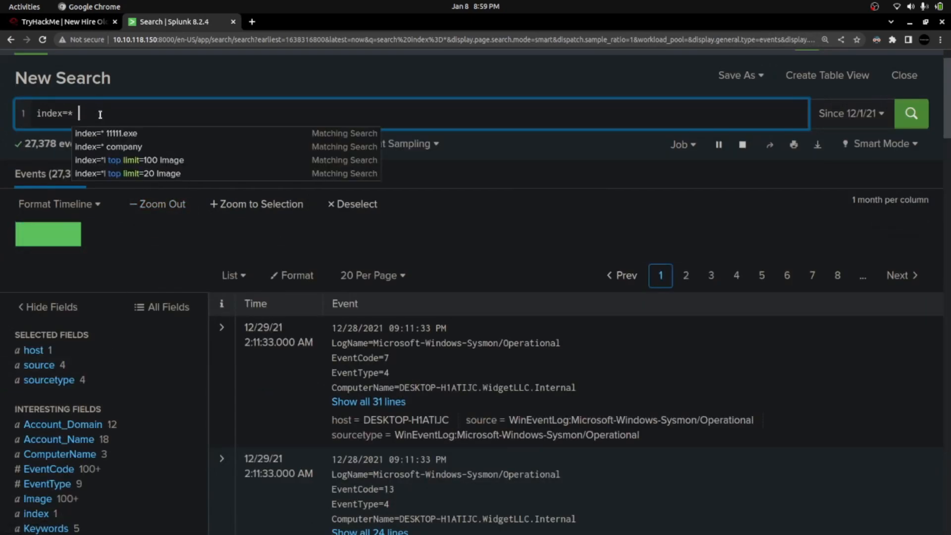
key("ctrl+v")
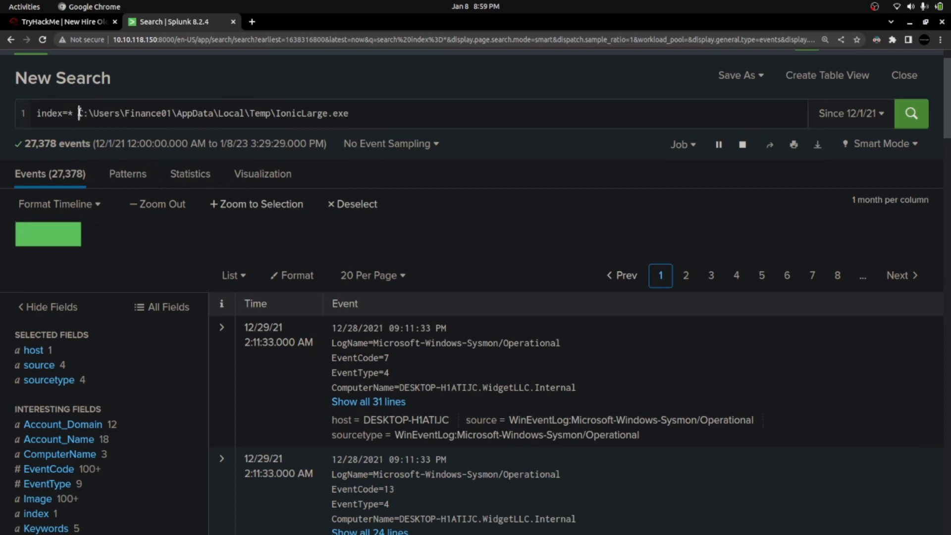
left_click_drag(78, 113, 361, 114)
key("BackSpace")
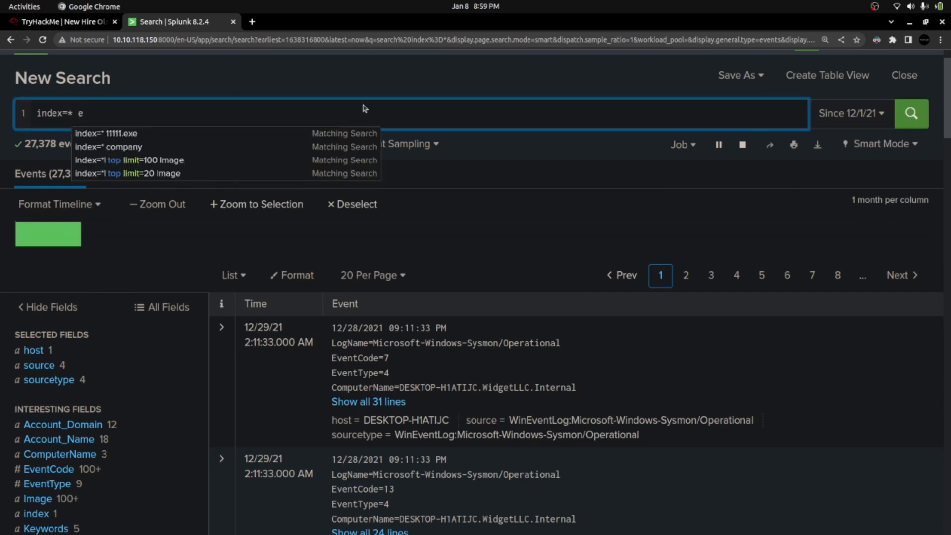
- Filter the search to events whose Image value is the IonicLarge.exe path in Finance01's Temp folder
scroll(142, 350, "down", 5)
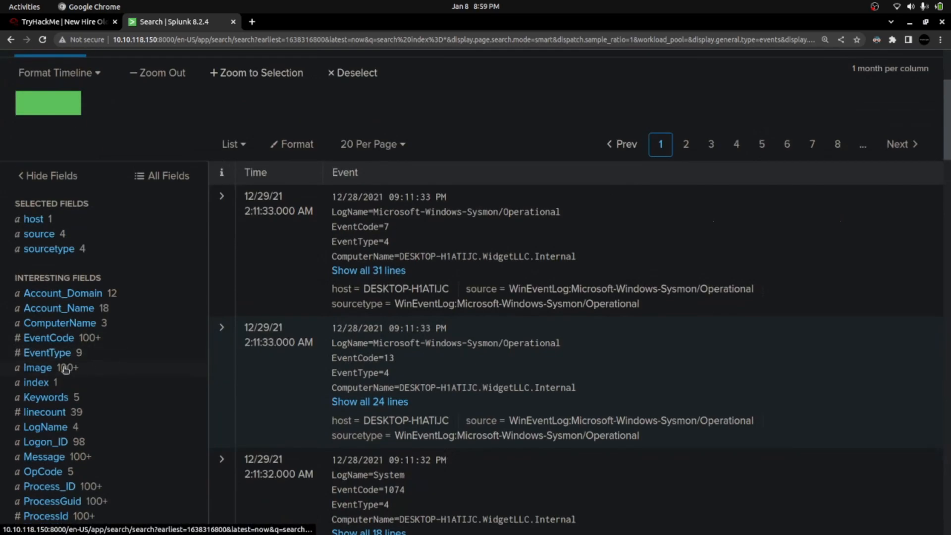
left_click(36, 370)
scroll(406, 338, "down", 3)
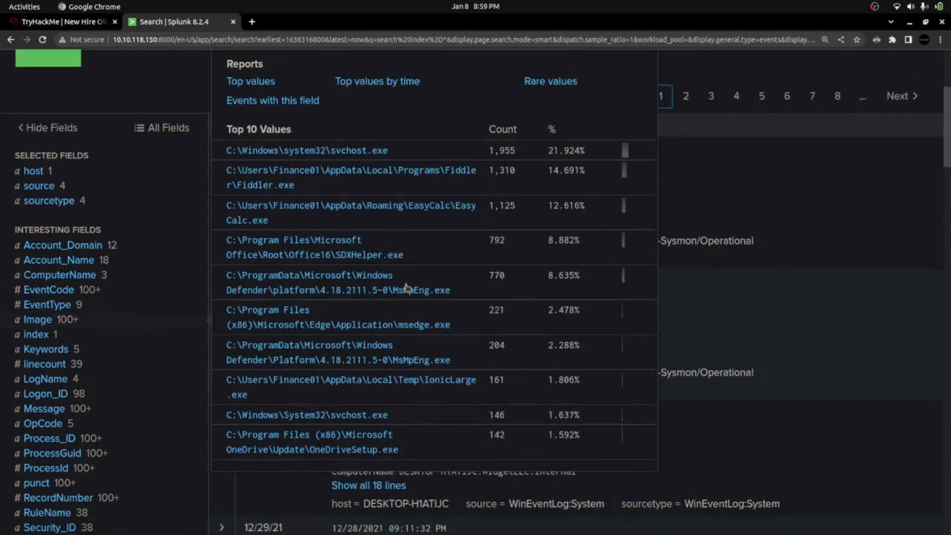
left_click(272, 361)
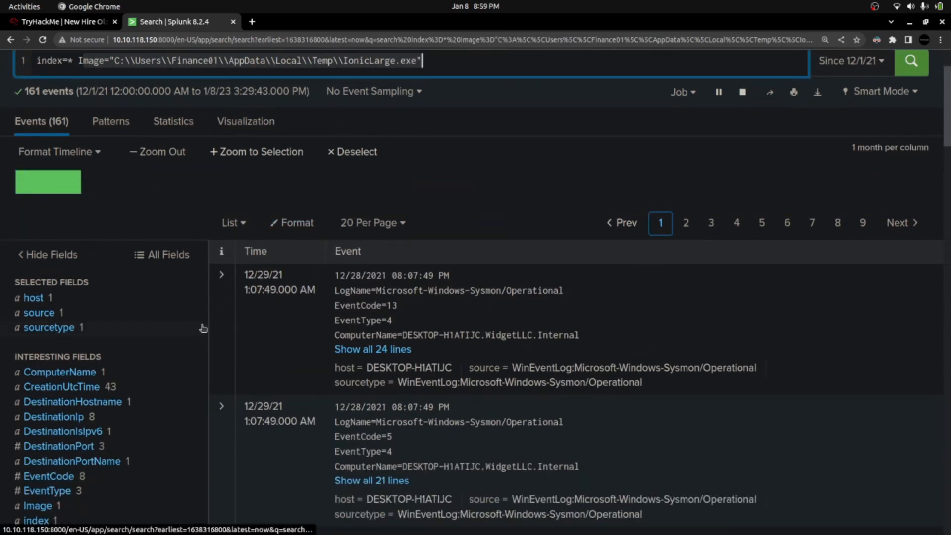
- Find OriginalFileName in the complete field list and add it to the selected fields
scroll(149, 349, "down", 4)
scroll(58, 341, "down", 6)
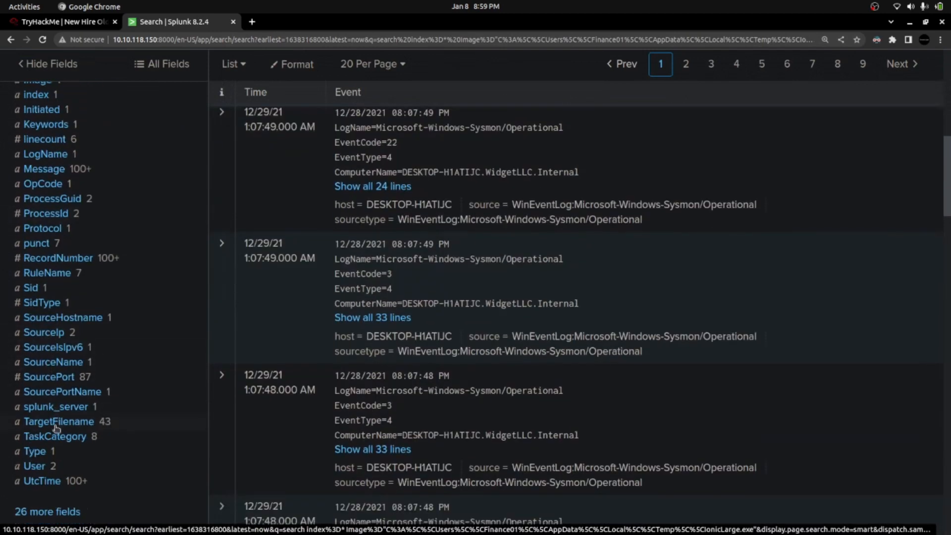
scroll(51, 377, "down", 2)
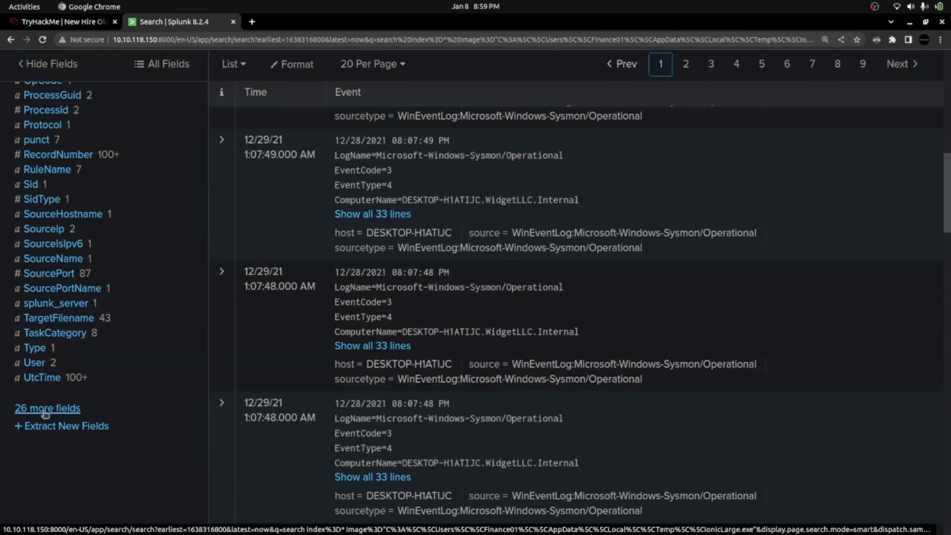
left_click(46, 411)
scroll(135, 282, "down", 7)
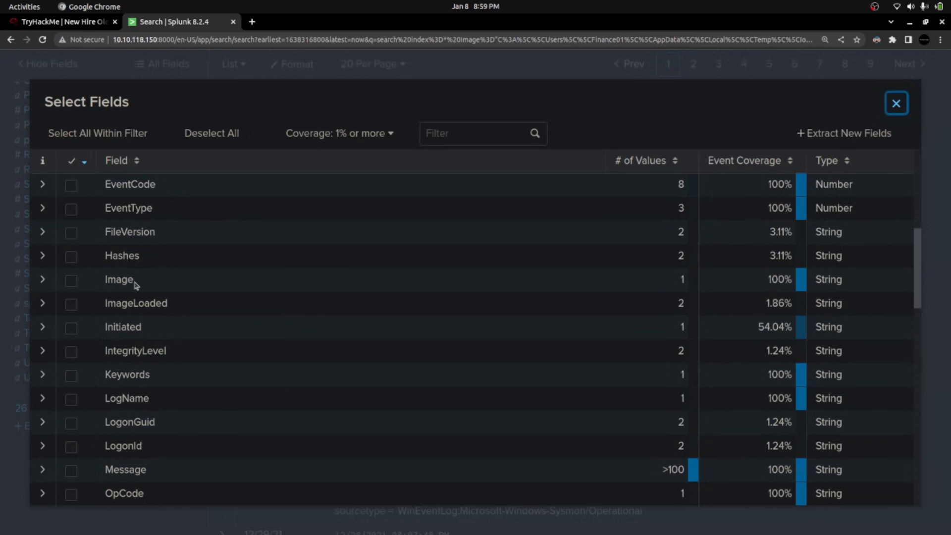
scroll(135, 285, "up", 4)
scroll(148, 333, "down", 5)
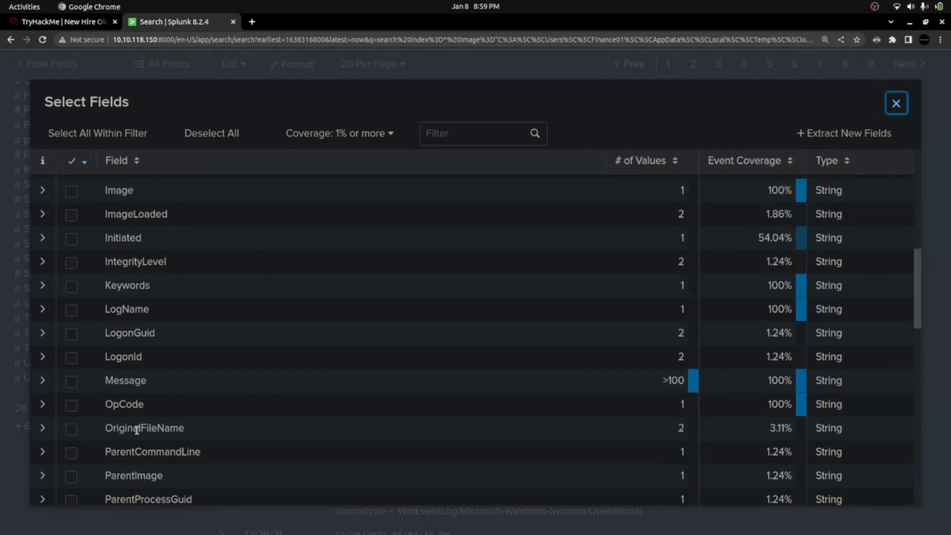
left_click_drag(106, 428, 188, 429)
left_click(86, 435)
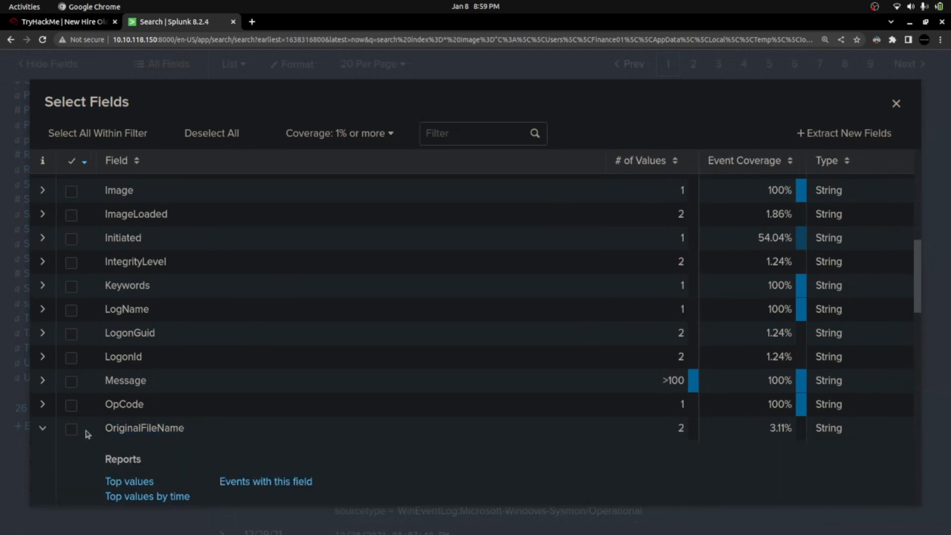
left_click(72, 431)
left_click(72, 432)
left_click(72, 431)
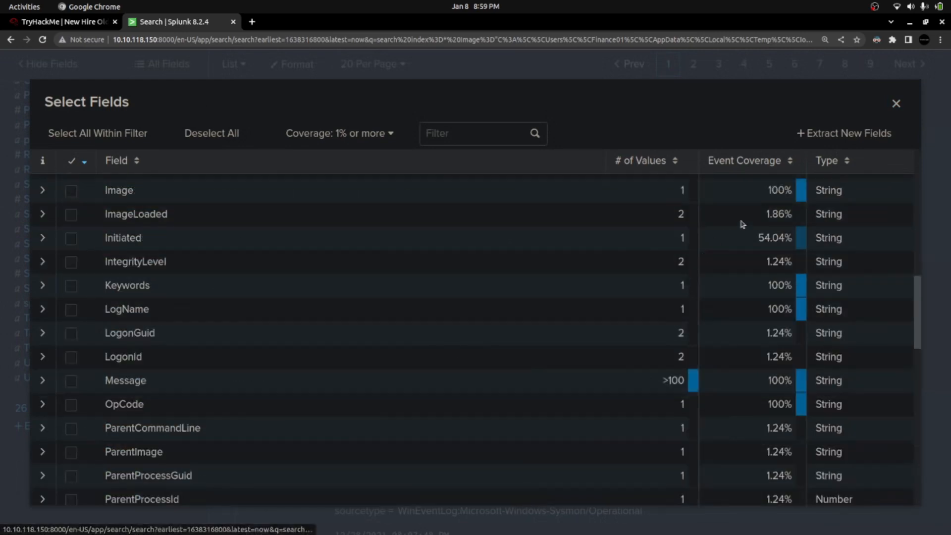
left_click(897, 106)
- Show the OriginalFileName field's values and copy PalitExplorer.exe
scroll(69, 347, "up", 10)
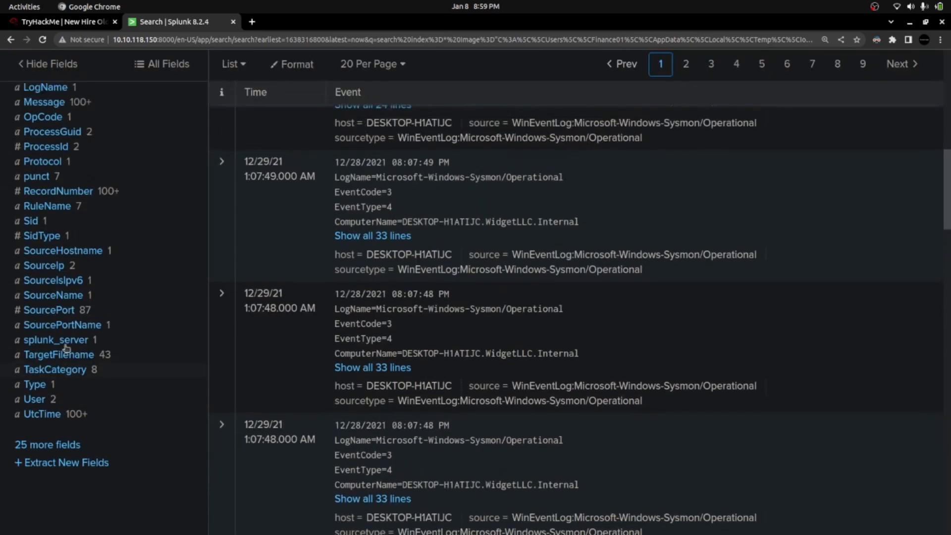
left_click(48, 316)
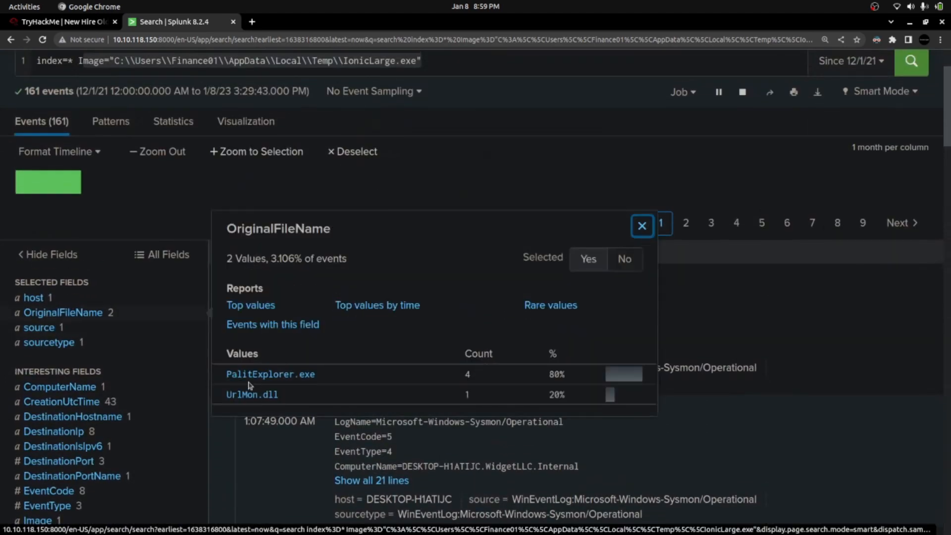
left_click_drag(222, 376, 323, 376)
left_click(219, 394)
left_click_drag(218, 394, 280, 398)
left_click_drag(218, 377, 320, 375)
key("ctrl+c")
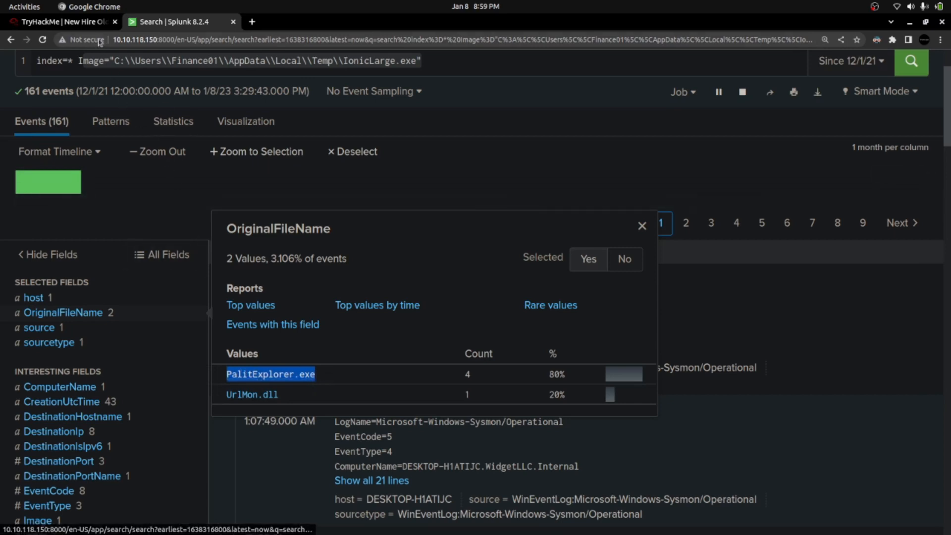
- Switch to TryHackMe, complete the second suspicious binary's answer as IonicLarge.exe,PalitExplorer.exe and submit it
left_click(92, 23)
left_click(170, 290)
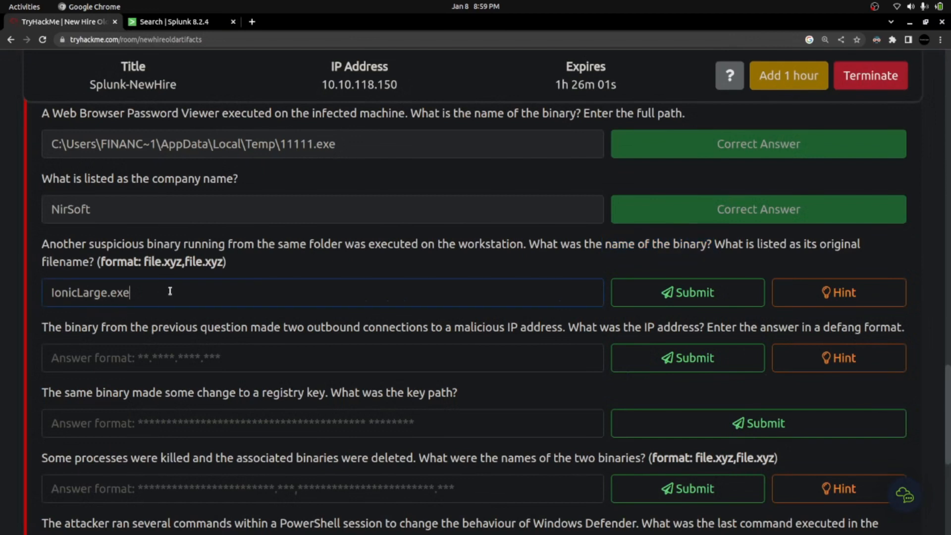
type(",")
key("ctrl+v")
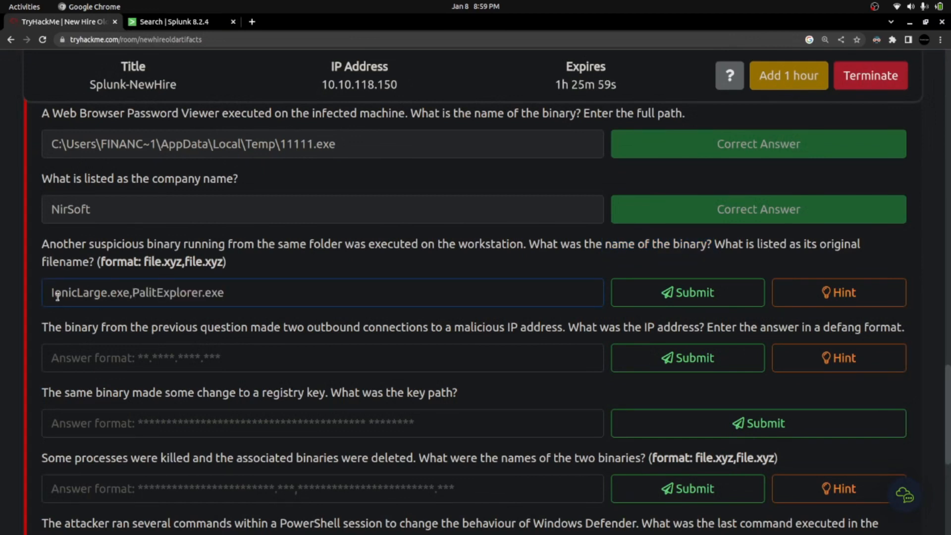
left_click_drag(47, 288, 274, 290)
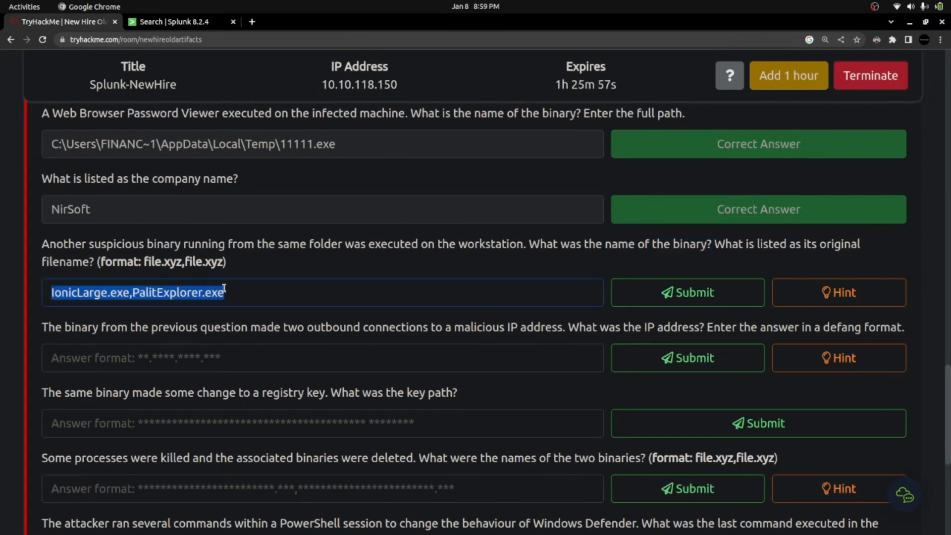
left_click(694, 294)
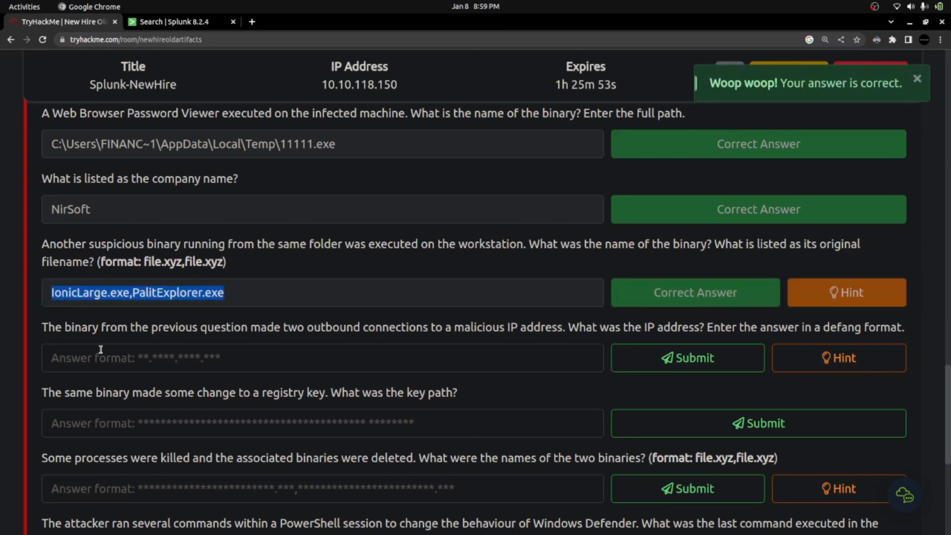
- Read the TryHackMe question about the malicious IP address behind the binary's two outbound connections
left_click_drag(43, 327, 700, 325)
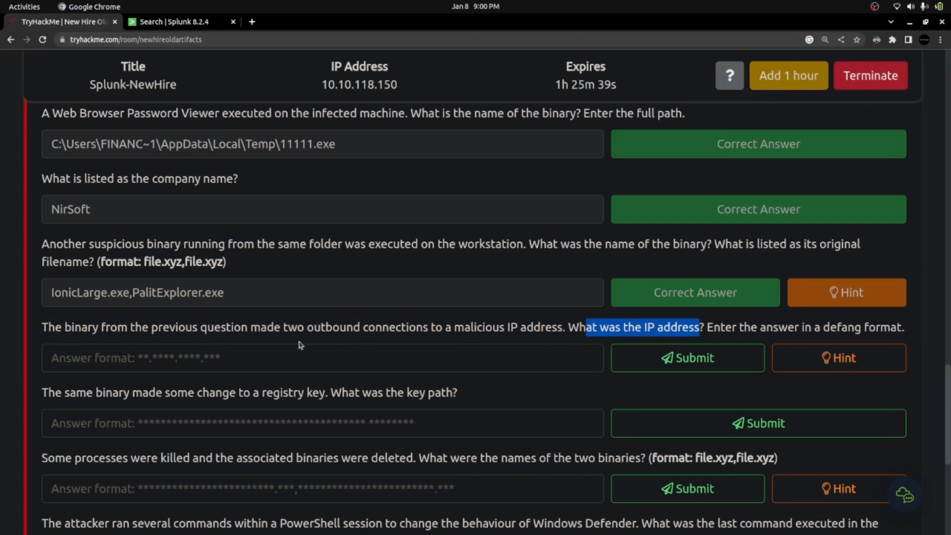
left_click_drag(52, 293, 132, 298)
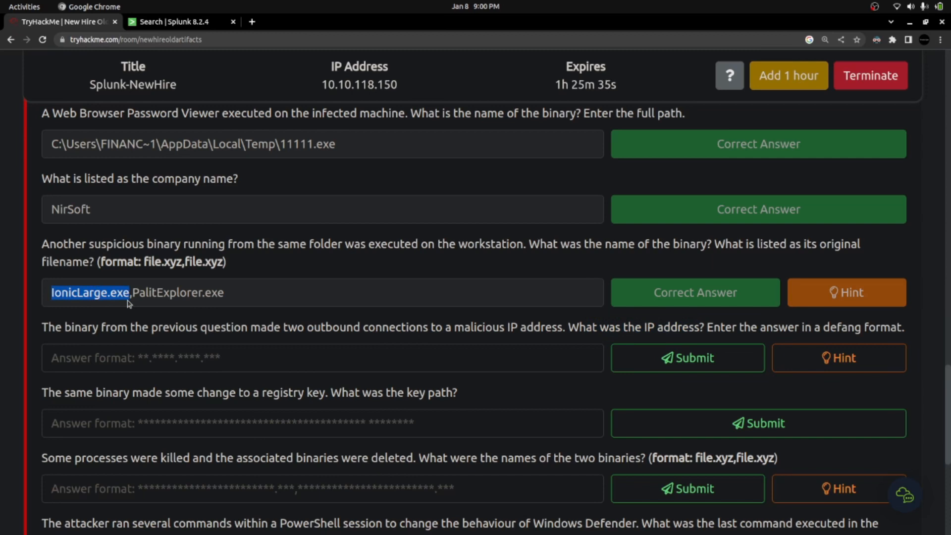
left_click_drag(285, 328, 399, 340)
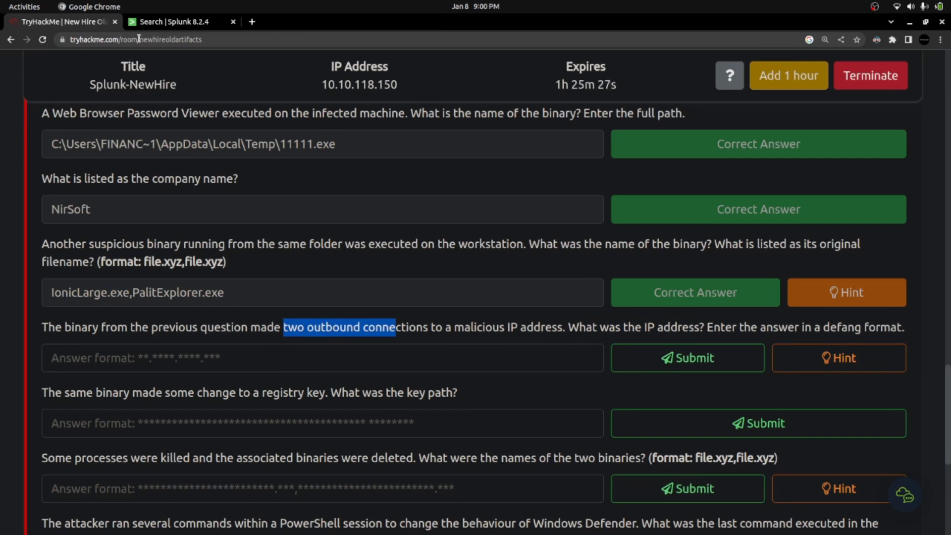
- Return to Splunk, close the OriginalFileName details and look through the field list for the destination IP field
left_click(169, 21)
scroll(159, 198, "up", 3)
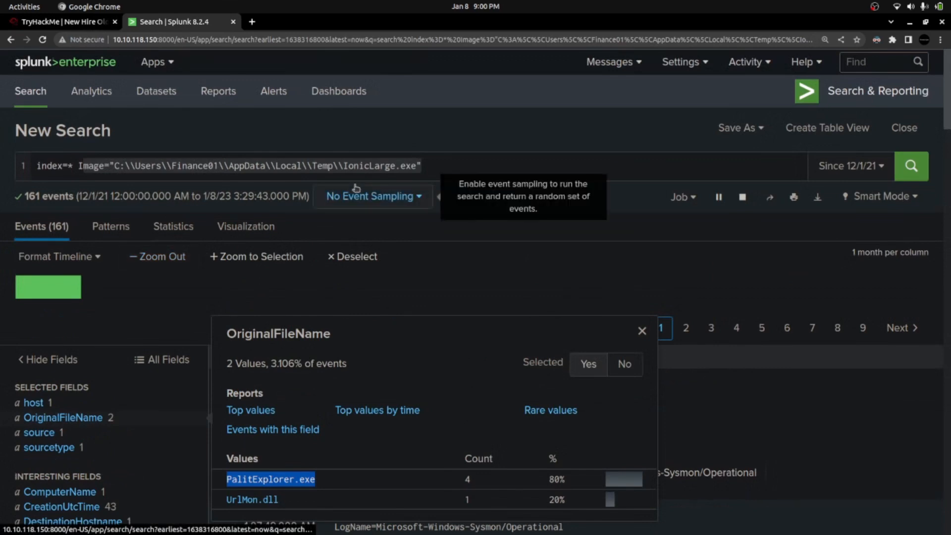
left_click(141, 164)
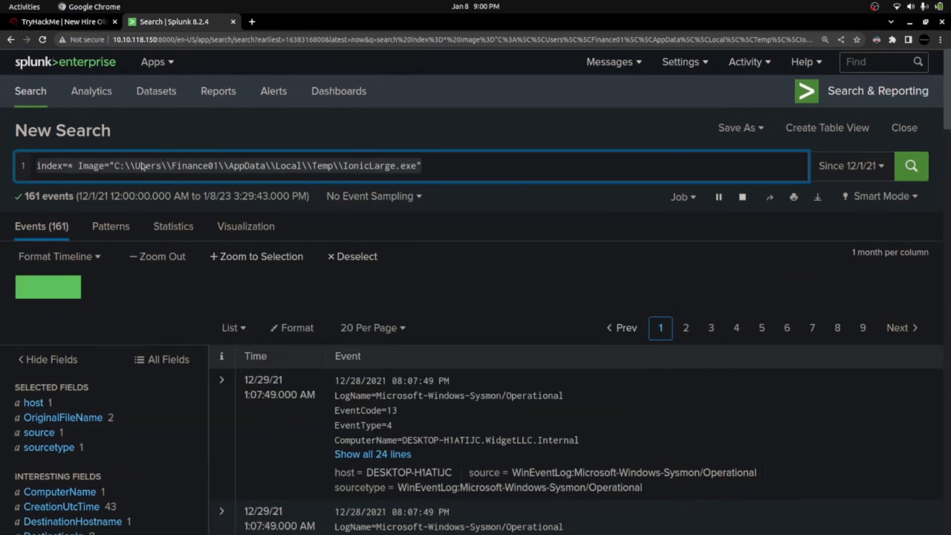
scroll(69, 416, "down", 9)
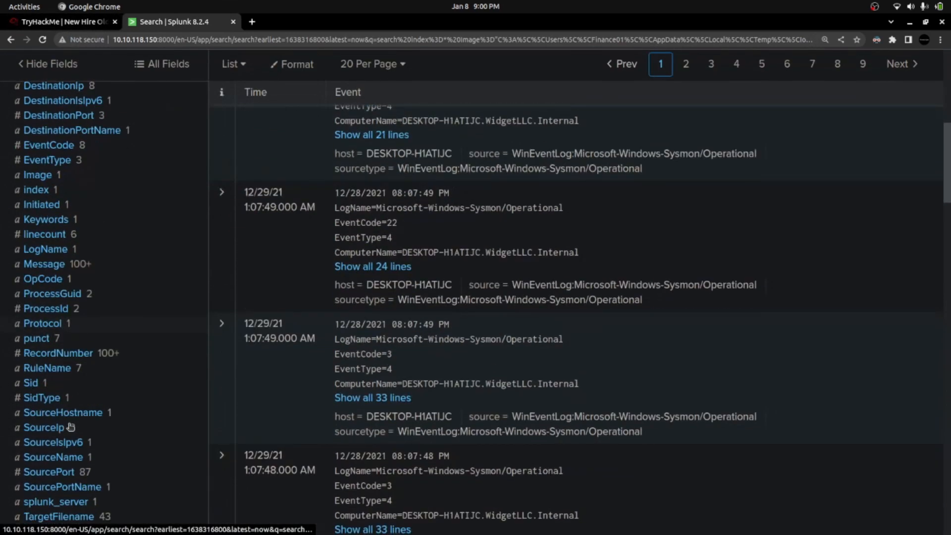
scroll(71, 426, "up", 2)
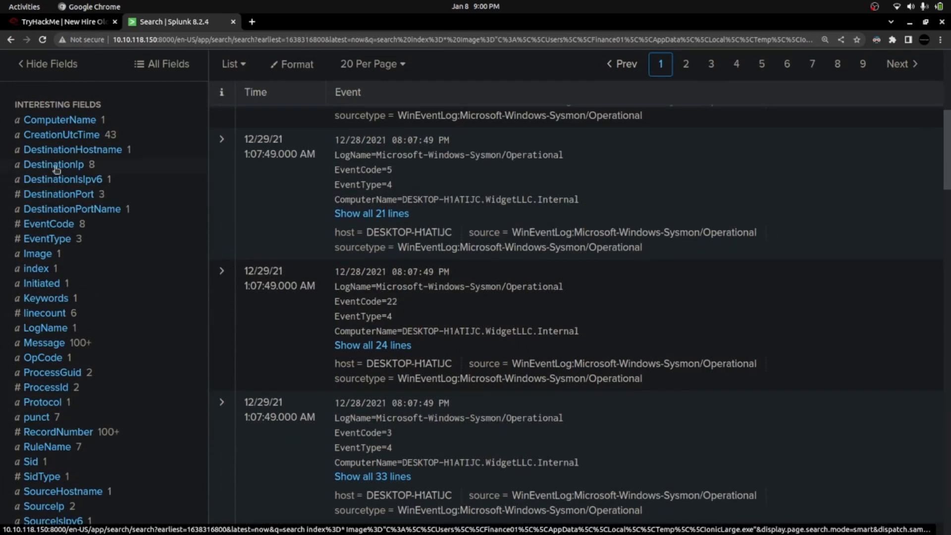
scroll(66, 292, "up", 3)
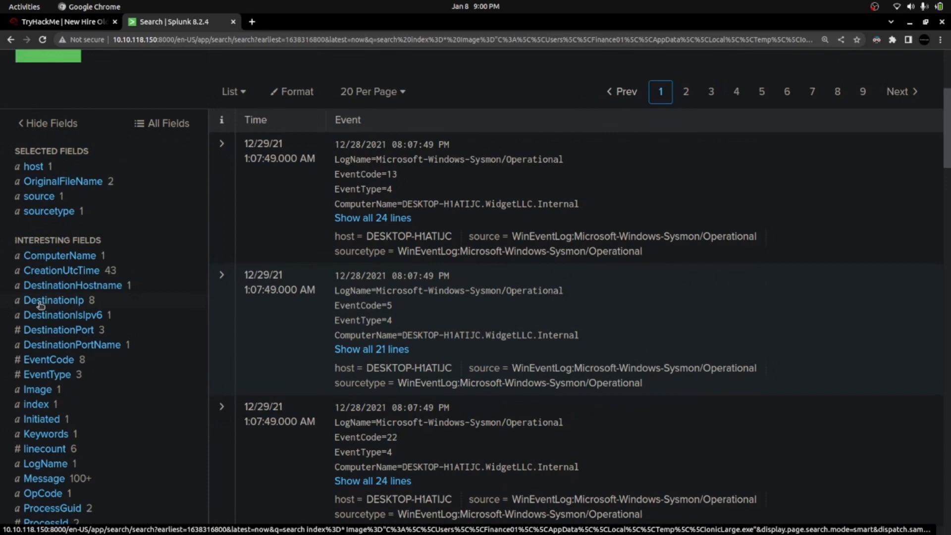
- Recheck the malicious IP address question's wording on TryHackMe and go back to the Splunk results
left_click(64, 21)
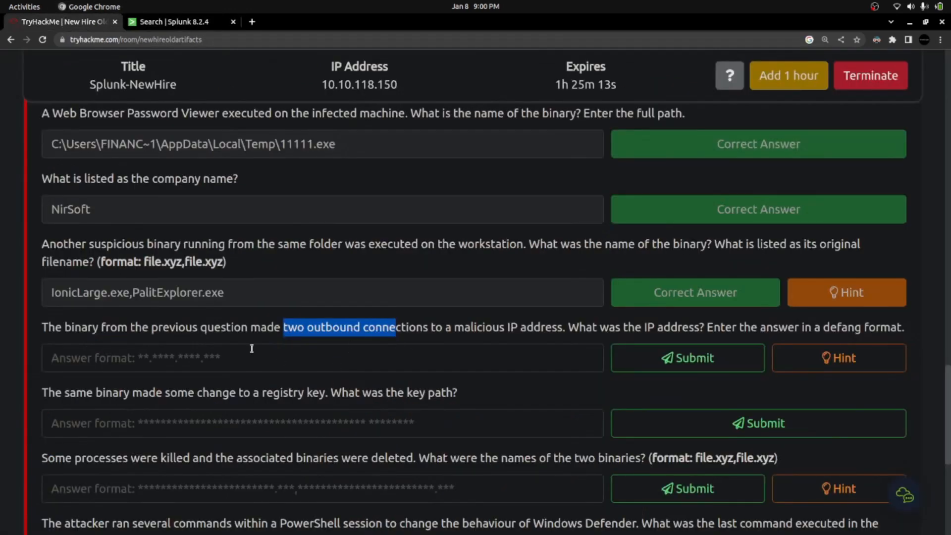
left_click_drag(403, 327, 563, 328)
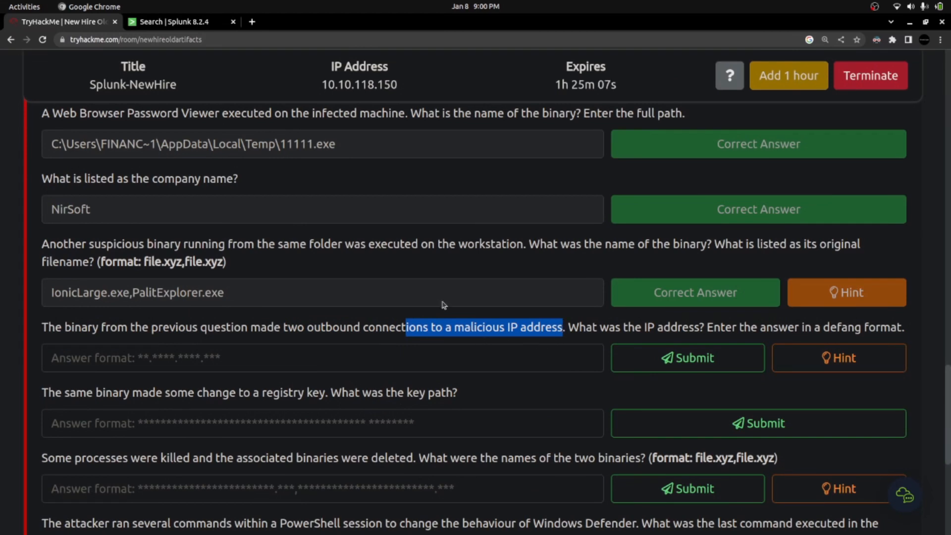
left_click(191, 23)
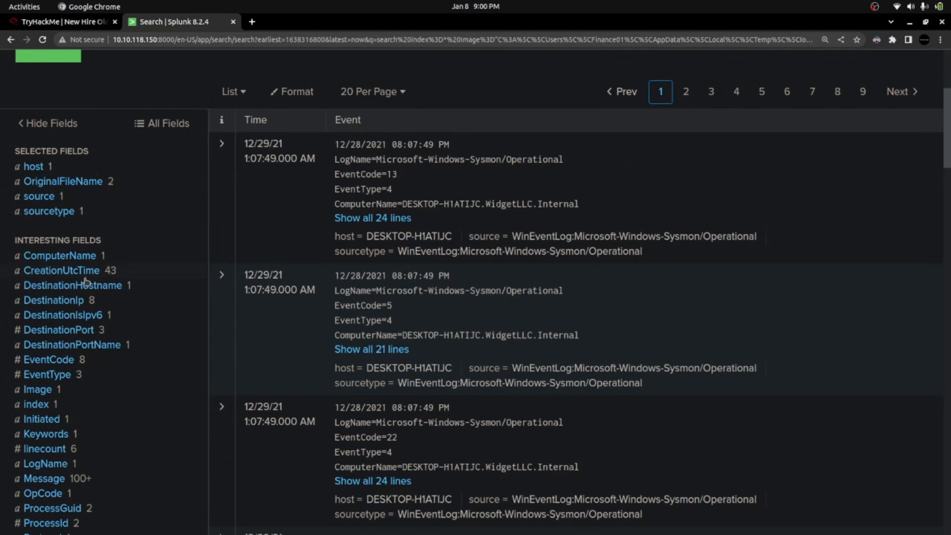
- Review the DestinationIp values for the IonicLarge.exe events and compare them with TryHackMe's question about two outbound connections
left_click(56, 303)
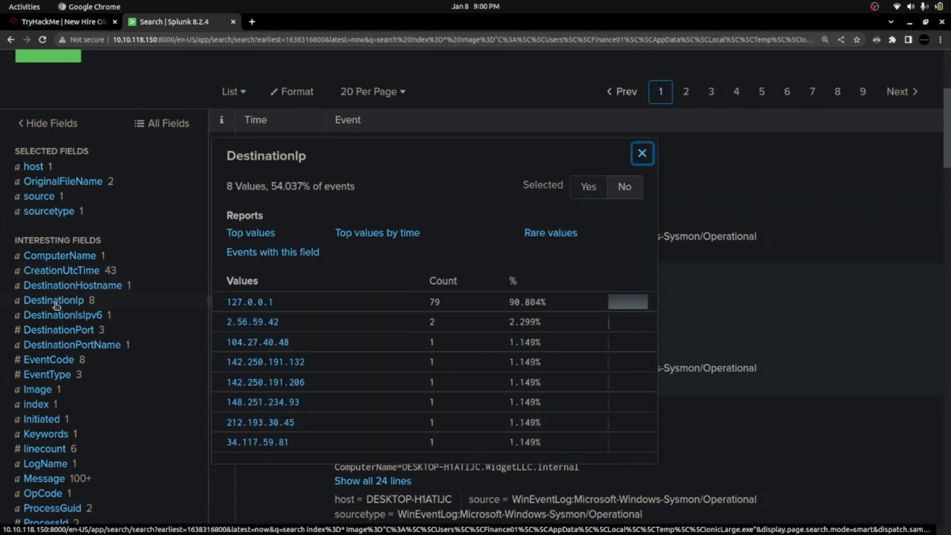
left_click_drag(226, 302, 308, 445)
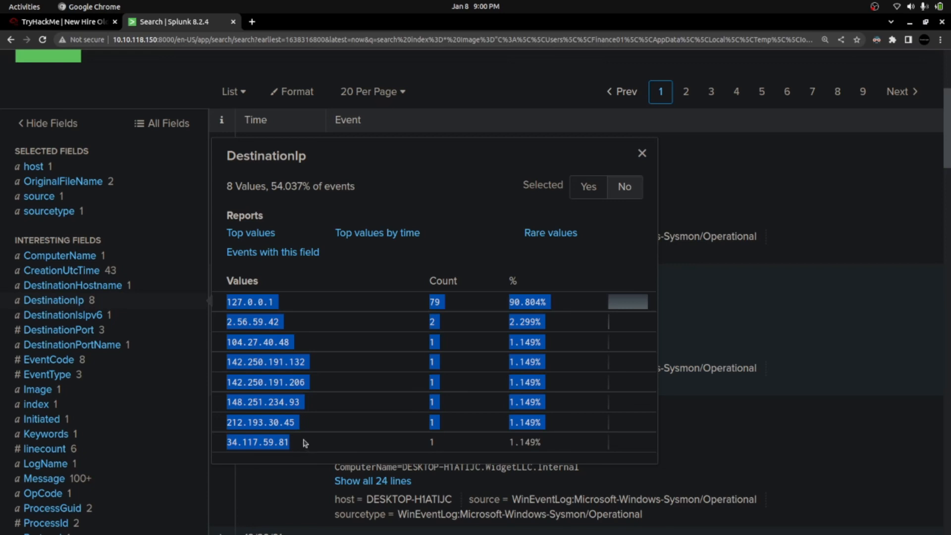
left_click(58, 21)
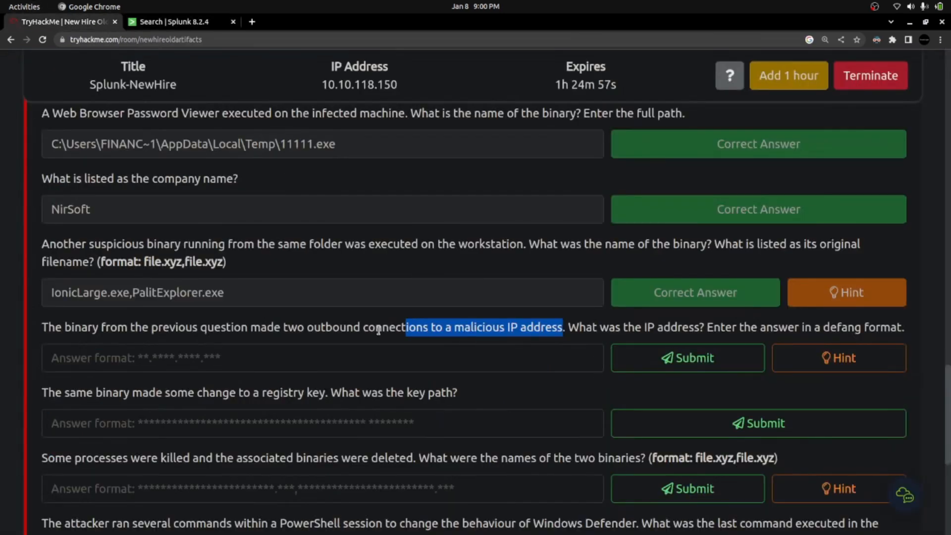
left_click_drag(284, 327, 440, 328)
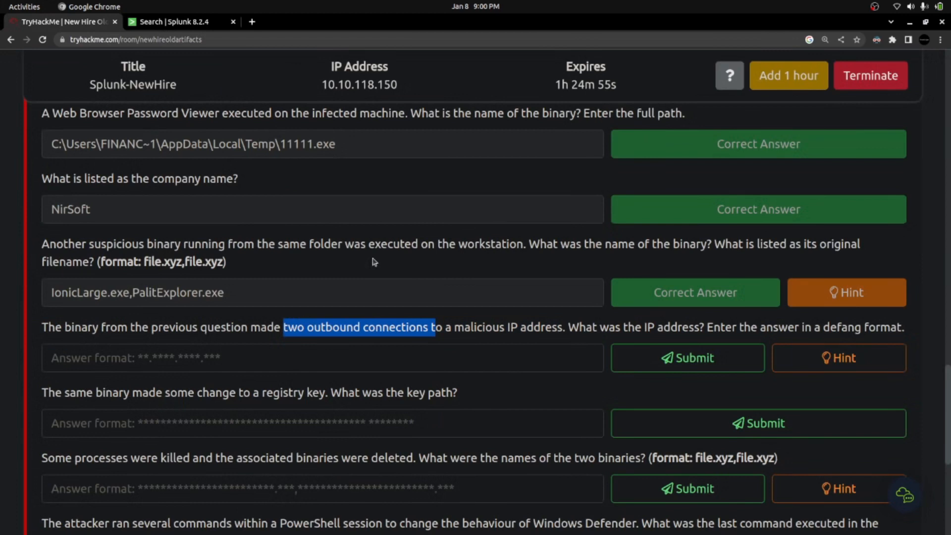
- Return to Splunk, check the count for each DestinationIp value and copy the address 2.56.59.42
left_click(169, 22)
left_click(223, 290)
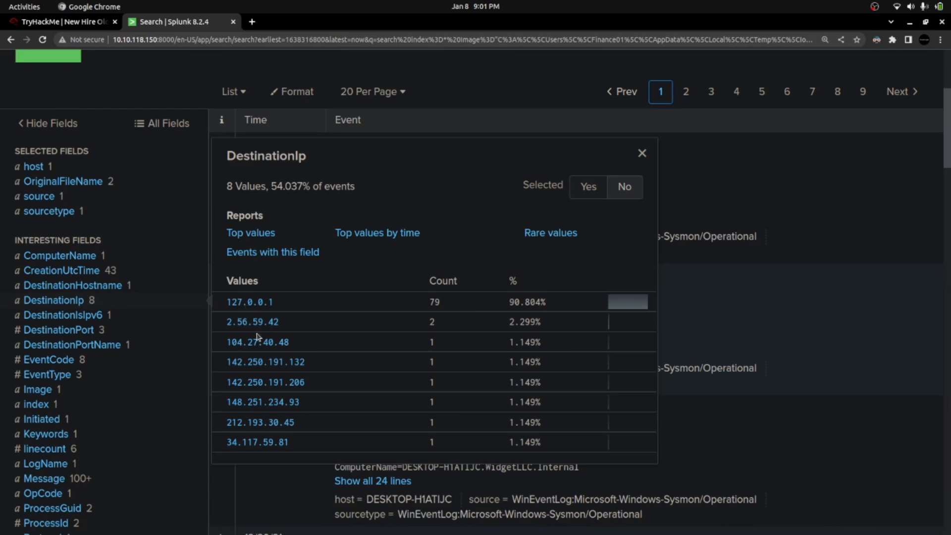
double_click(434, 280)
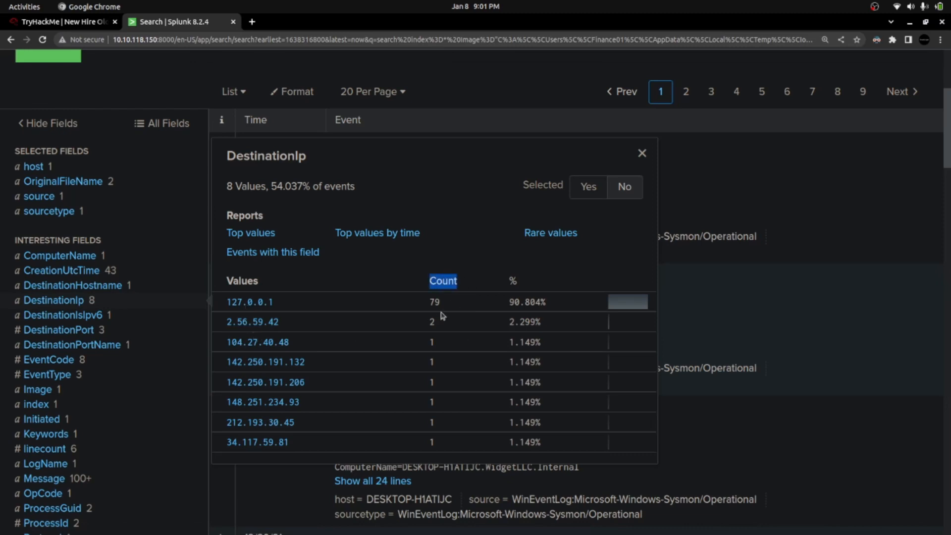
double_click(430, 322)
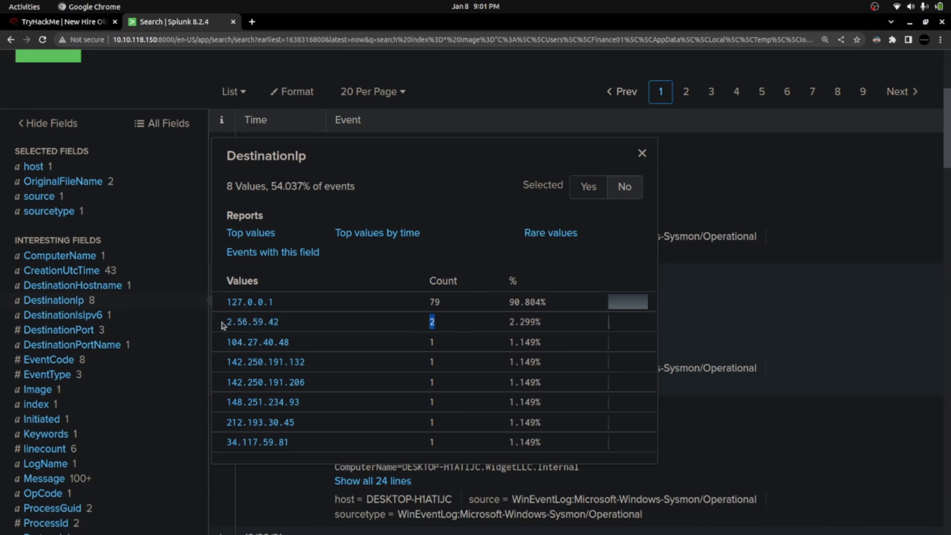
left_click_drag(219, 326, 280, 327)
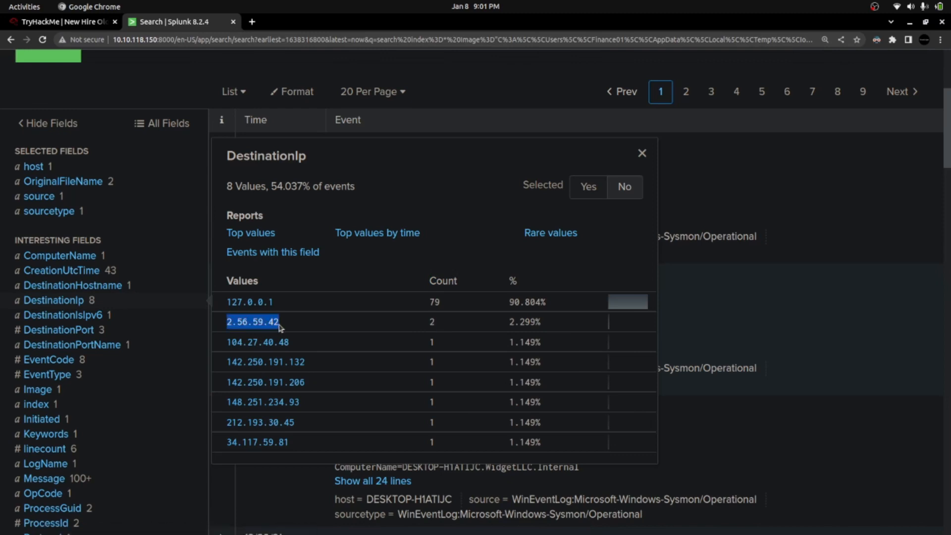
left_click_drag(222, 343, 569, 453)
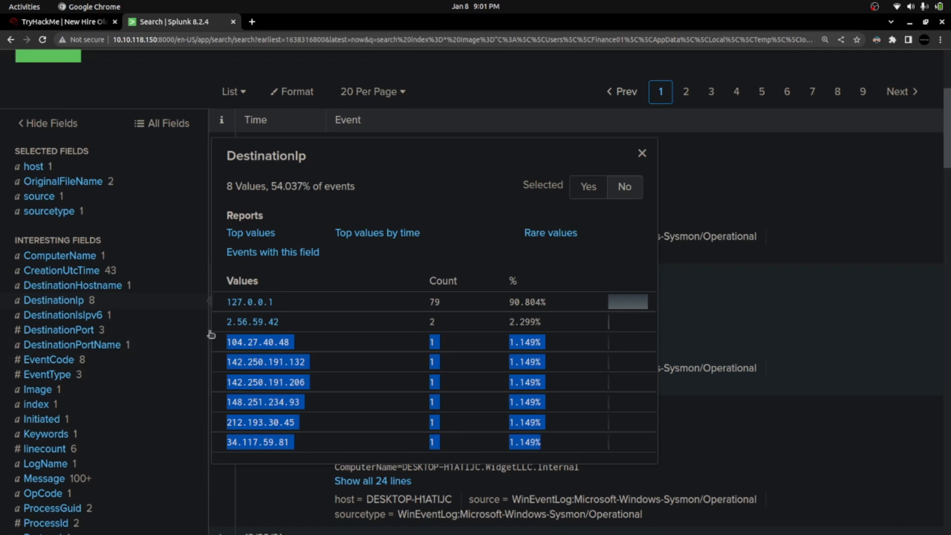
left_click_drag(222, 323, 285, 330)
key("ctrl+c")
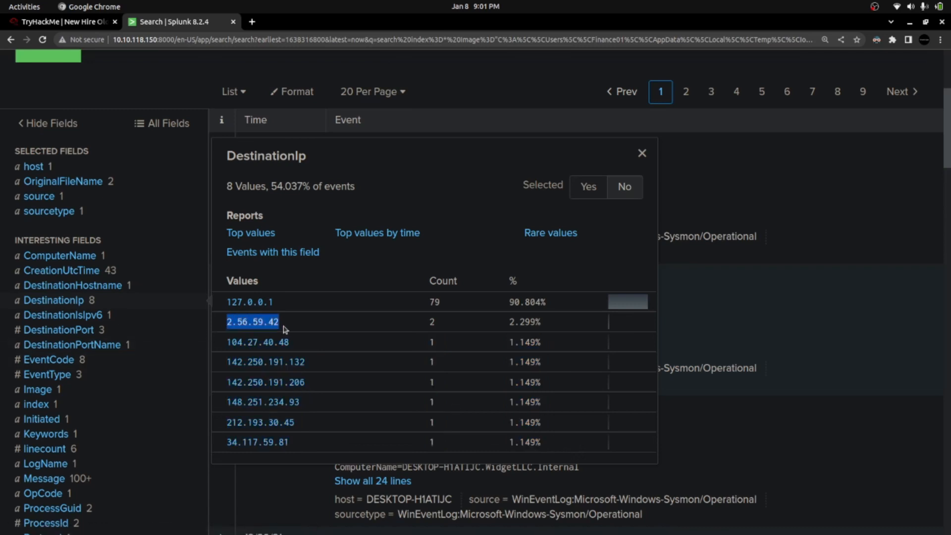
- Search the web for "cyberchef github" in a new browser tab and open the CyberChef web app from the results
left_click(253, 21)
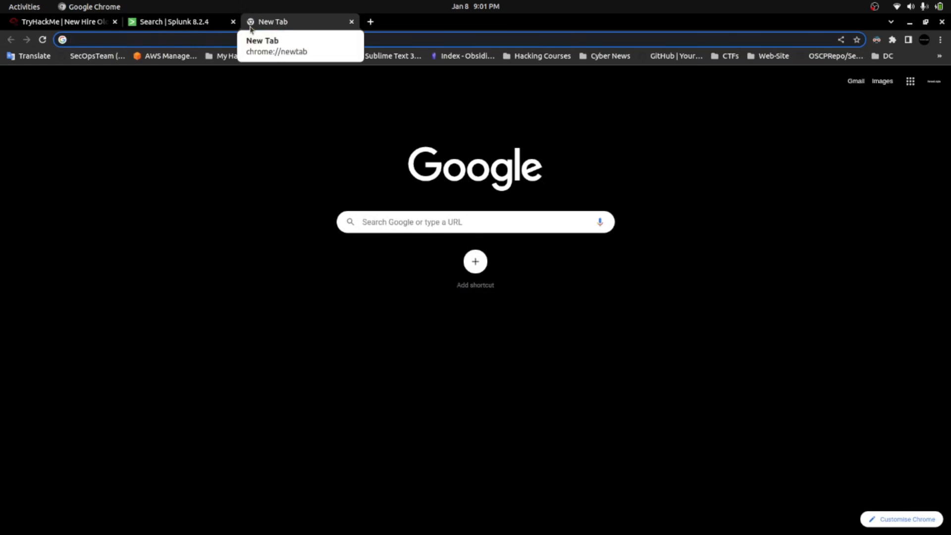
type("cyber")
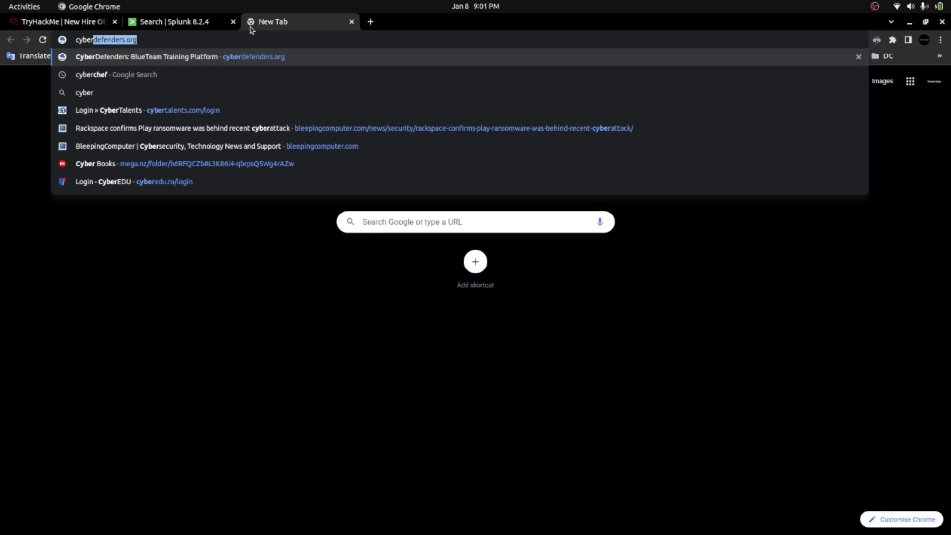
type("chef")
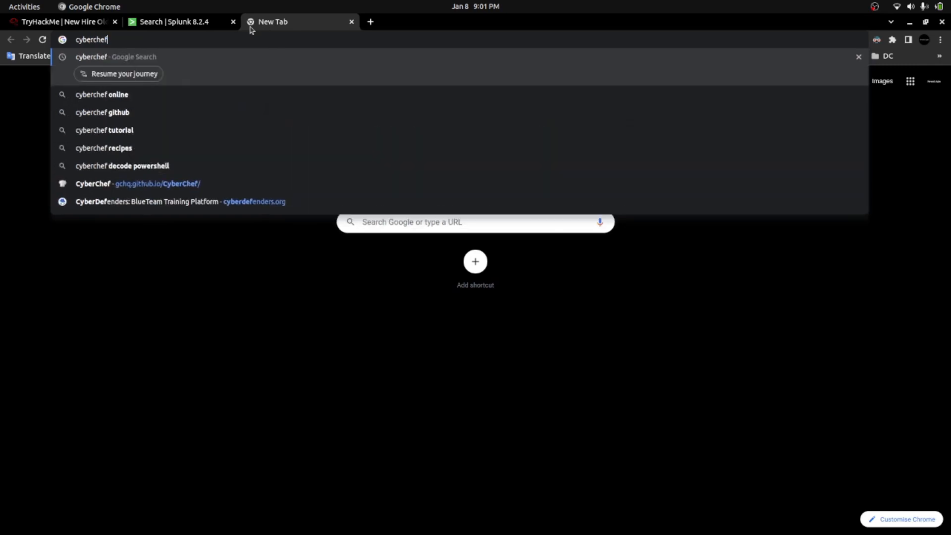
key("Down")
key("Down")
key("Return")
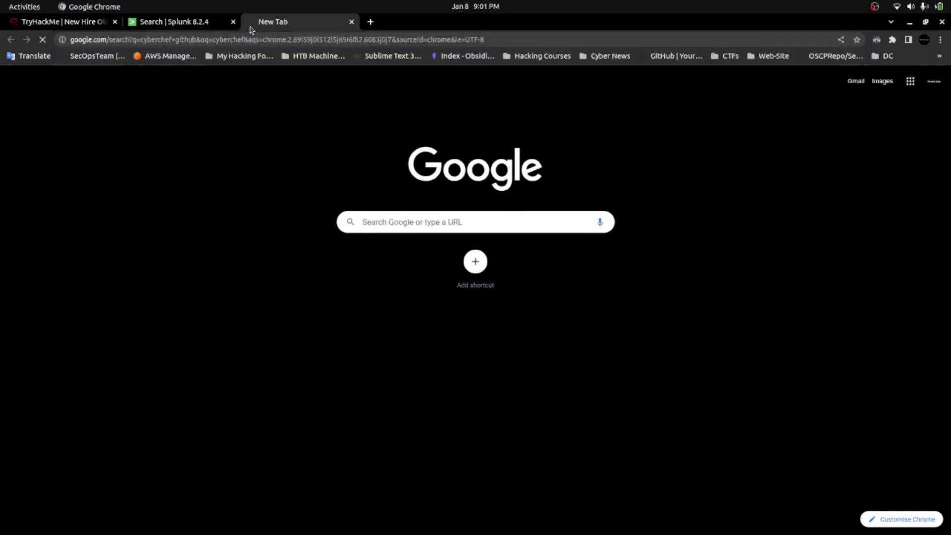
left_click(151, 168)
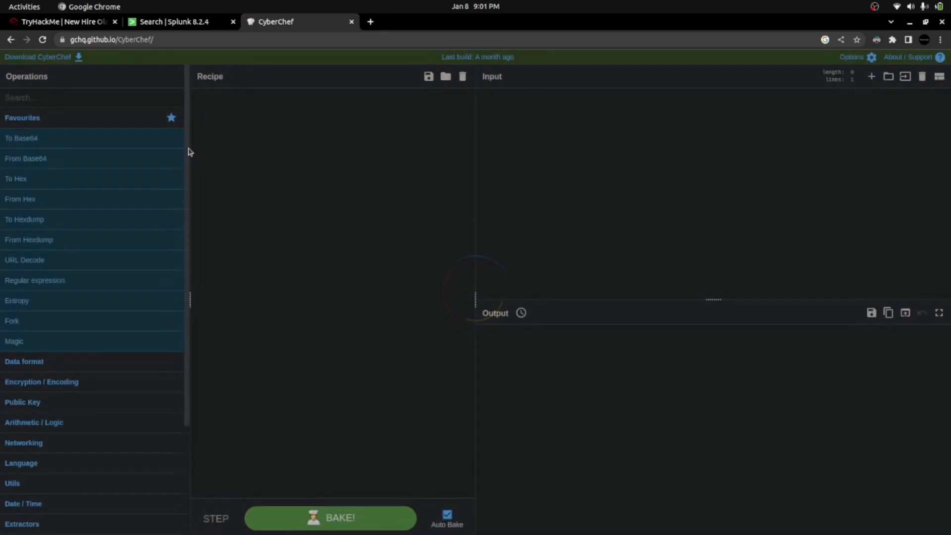
- Enter 2.56.59.42 as the CyberChef input and add the Defang IP Addresses operation to the recipe
left_click(544, 112)
key("ctrl+v")
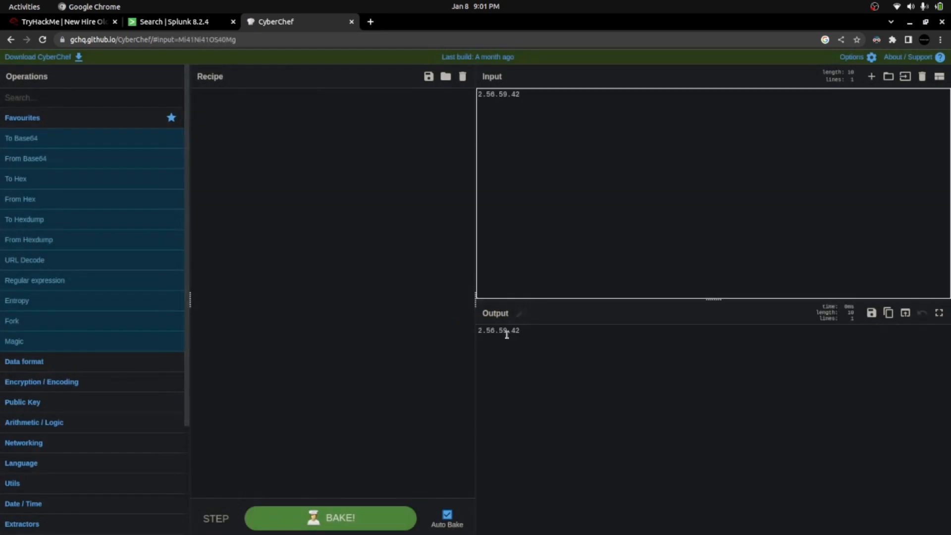
left_click(40, 99)
type("defang")
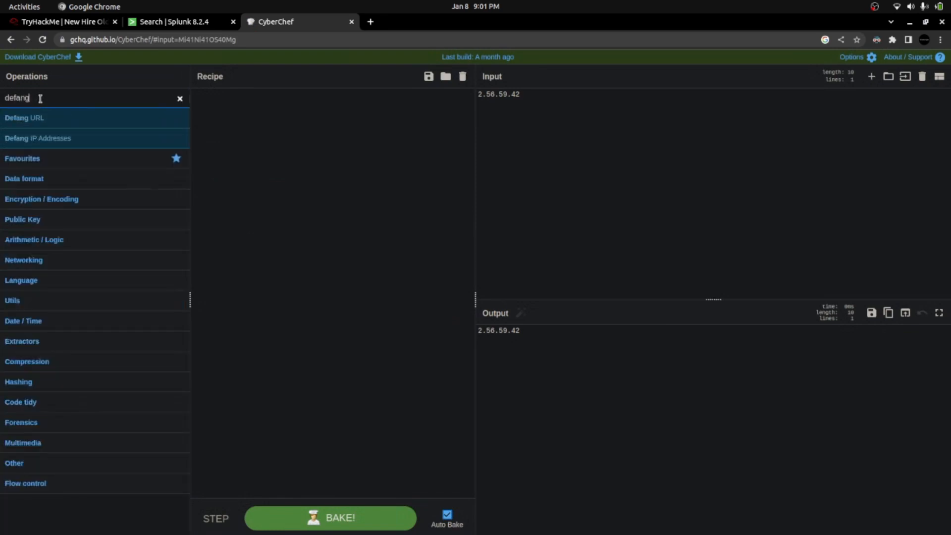
mouse_move(38, 136)
left_click_drag(39, 136, 247, 145)
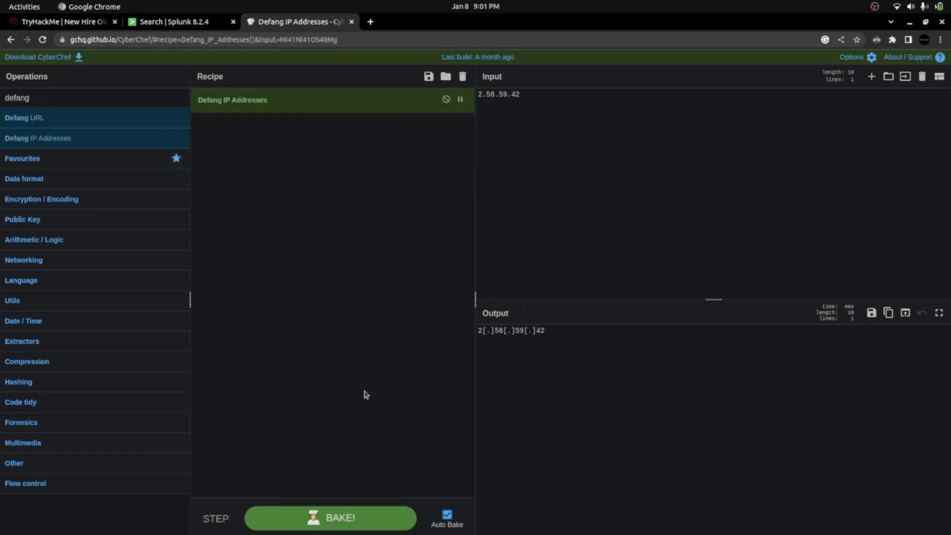
- Copy the defanged address 2[.]56[.]59[.]42 and submit it on TryHackMe as the malicious IP answer
left_click_drag(545, 330, 453, 331)
key("ctrl+c")
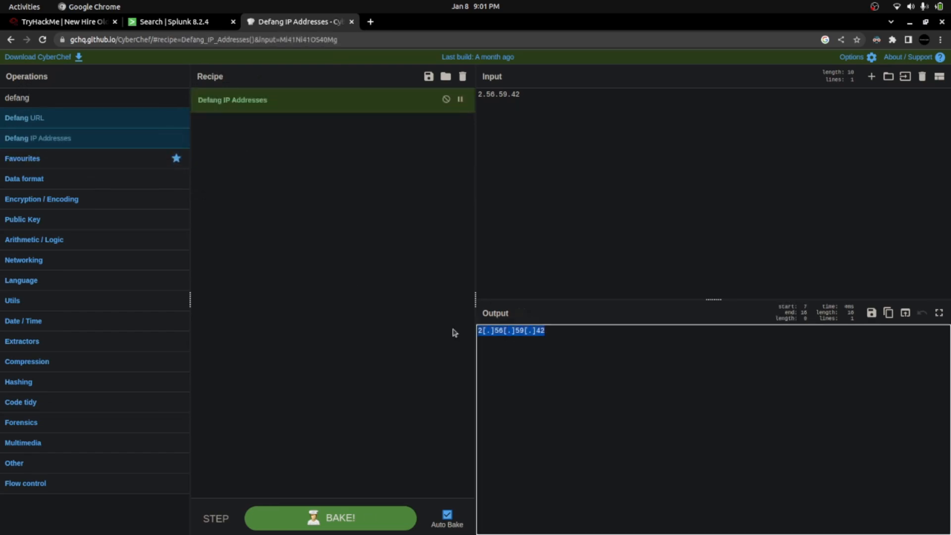
left_click(64, 22)
left_click(210, 358)
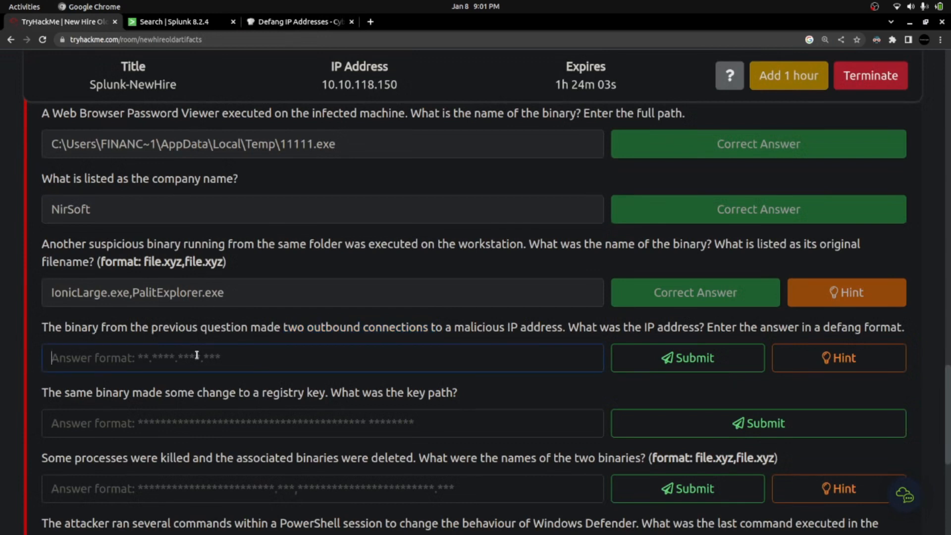
key("ctrl+v")
left_click(683, 369)
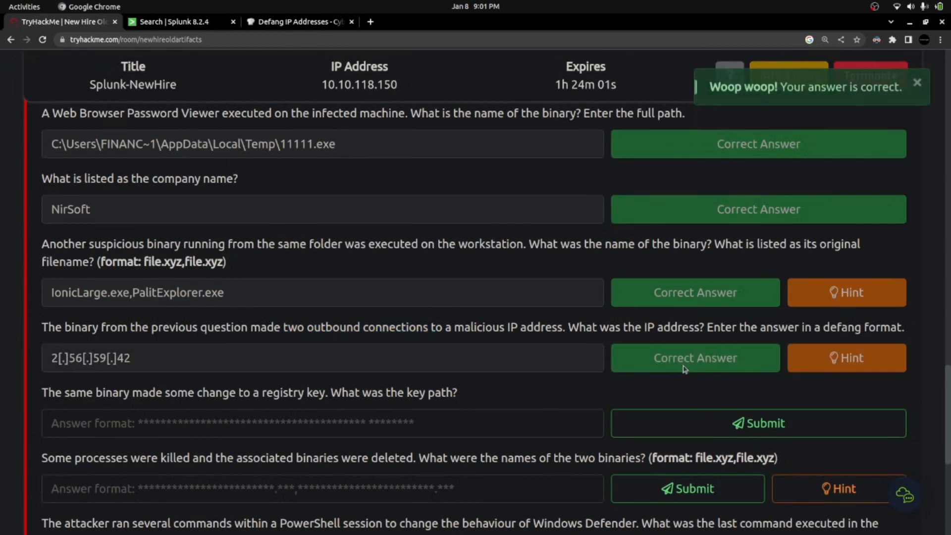
- Read TryHackMe's registry key path question, closing the DestinationIp details in Splunk and rechecking the question's wording
scroll(578, 372, "down", 2)
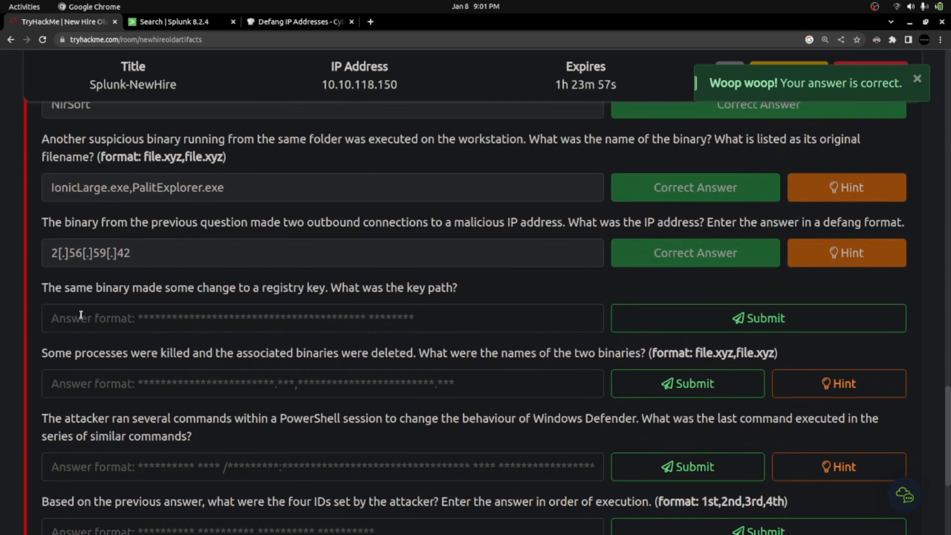
left_click_drag(42, 288, 313, 290)
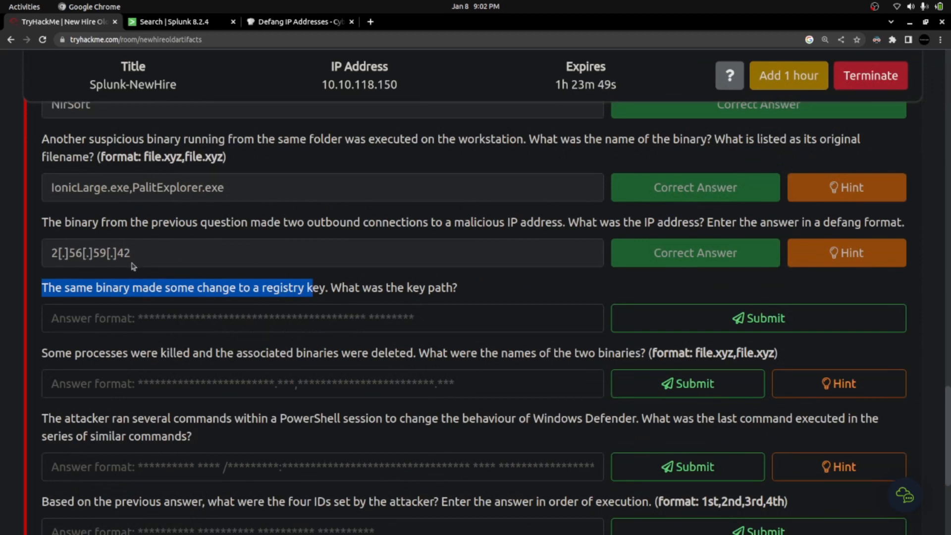
left_click(166, 22)
scroll(383, 175, "up", 5)
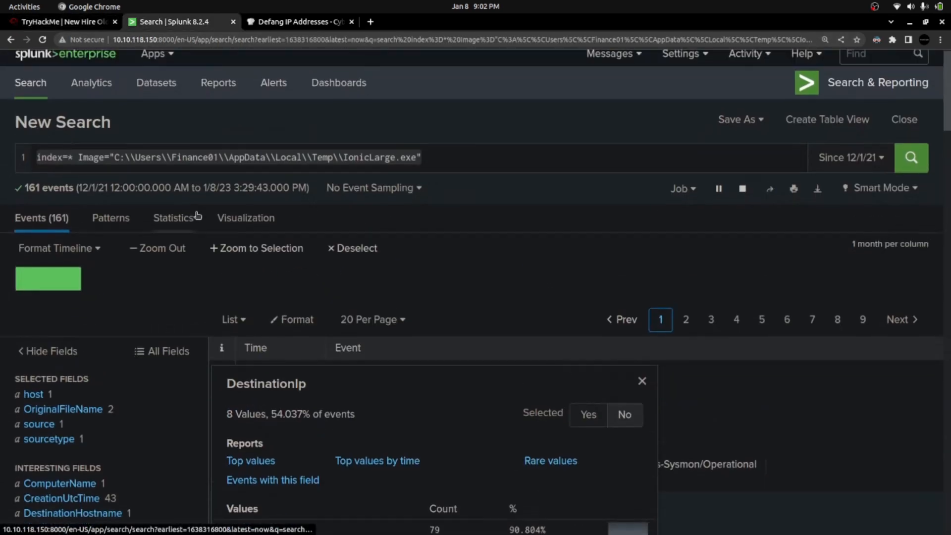
left_click(354, 168)
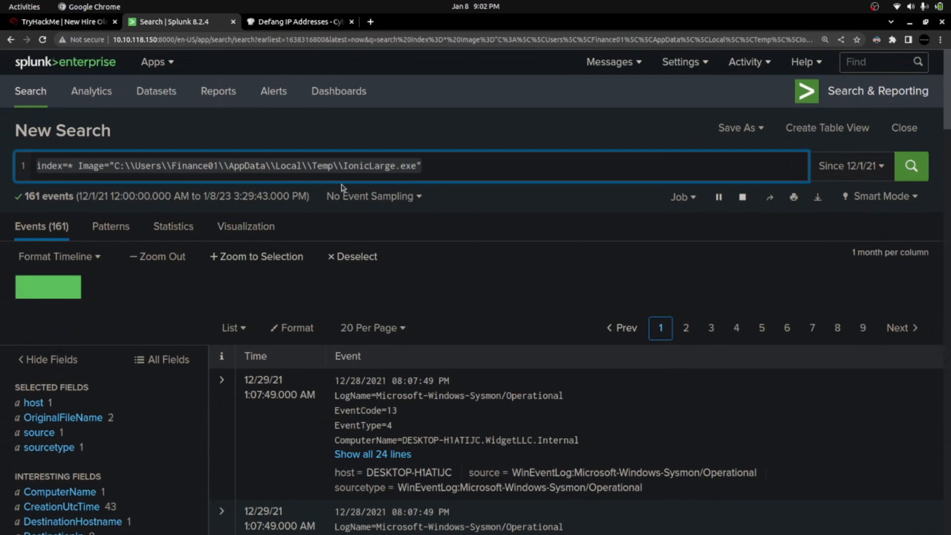
left_click(63, 23)
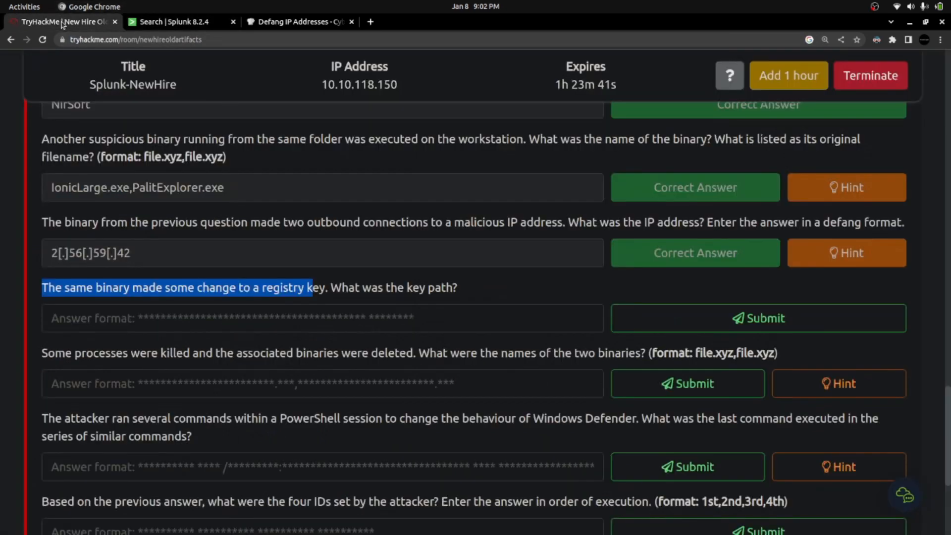
triple_click(134, 286)
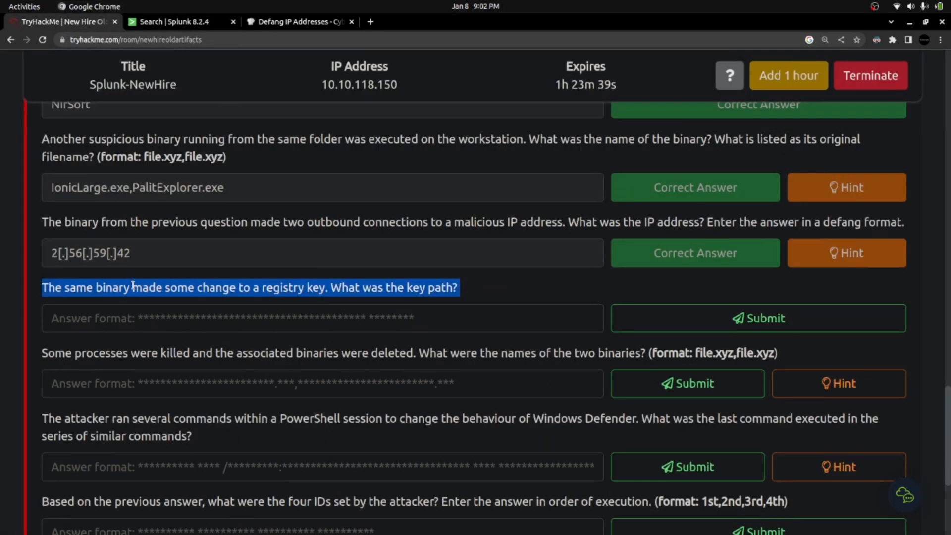
- Return to Splunk and look through the IonicLarge.exe field list for a field related to registry changes
left_click(180, 23)
scroll(99, 247, "down", 6)
scroll(91, 268, "down", 5)
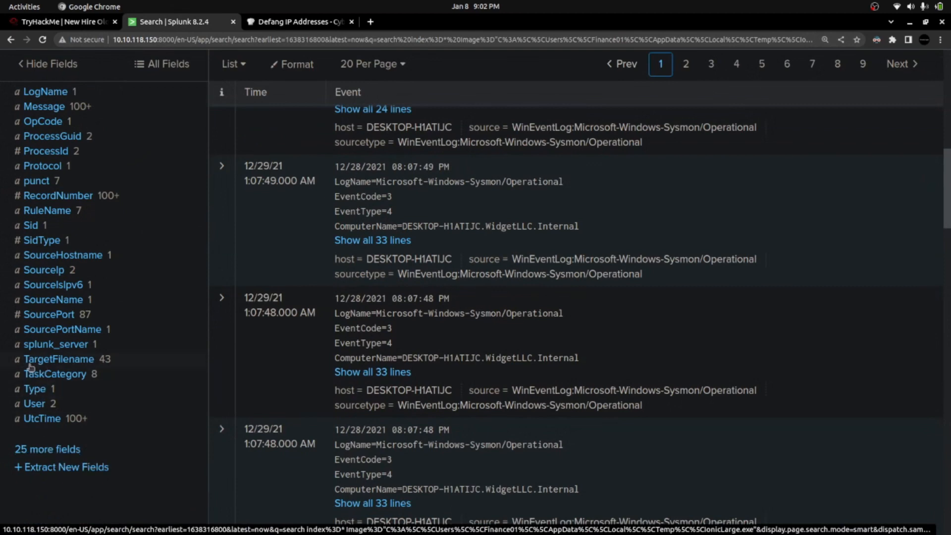
scroll(43, 310, "up", 5)
scroll(62, 274, "down", 4)
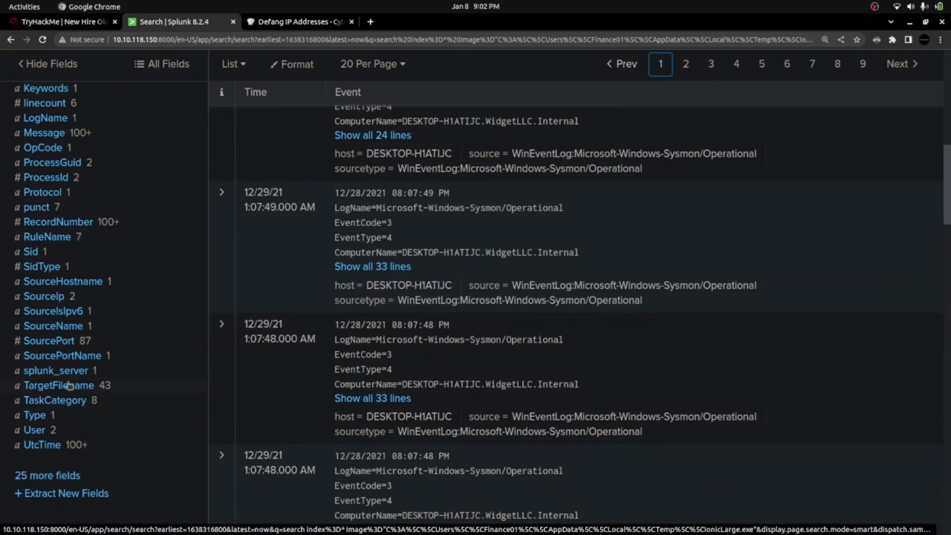
- Filter the IonicLarge.exe events to the TaskCategory value "Registry value set (rule: RegistryEvent)"
left_click(48, 402)
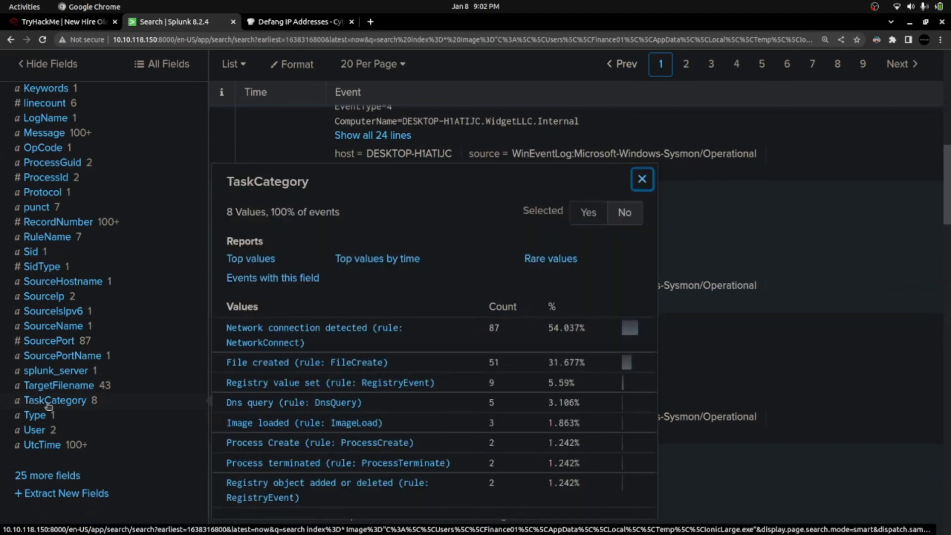
scroll(213, 308, "down", 3)
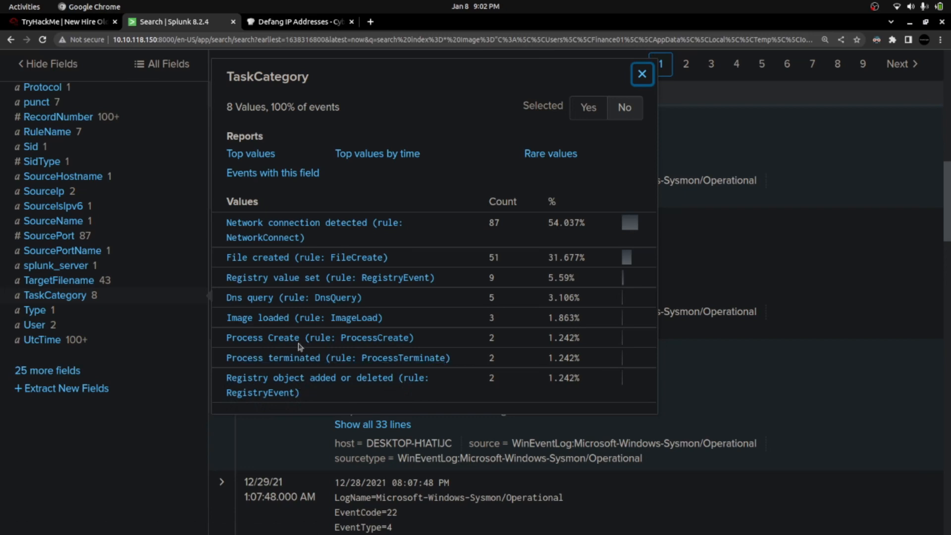
left_click(291, 280)
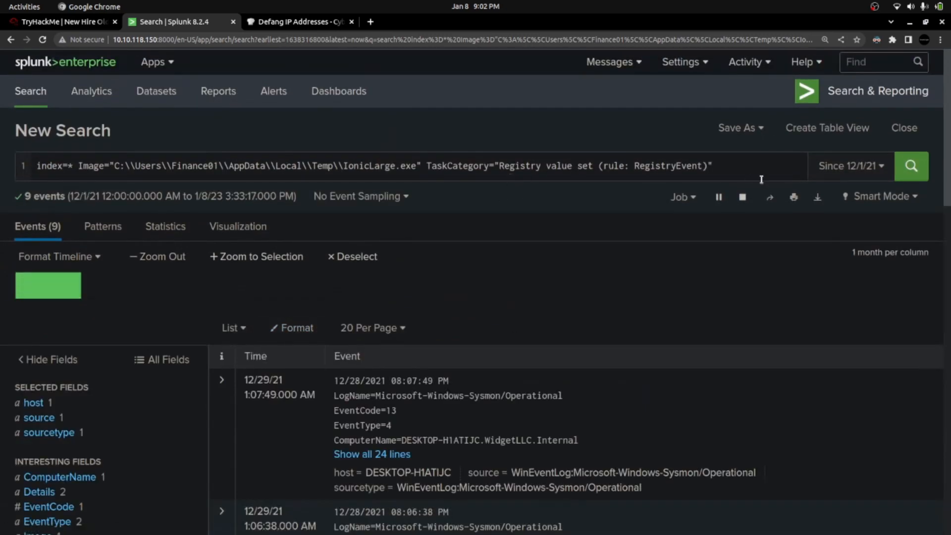
- Expand the newest registry event, from 1:07:49 AM, and examine its field values down to TargetObject
scroll(484, 365, "down", 6)
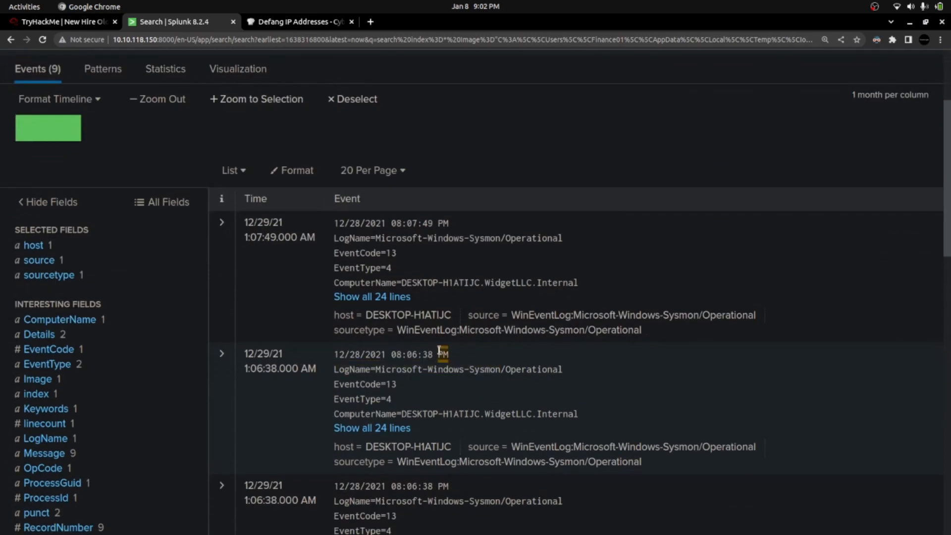
scroll(449, 268, "down", 3)
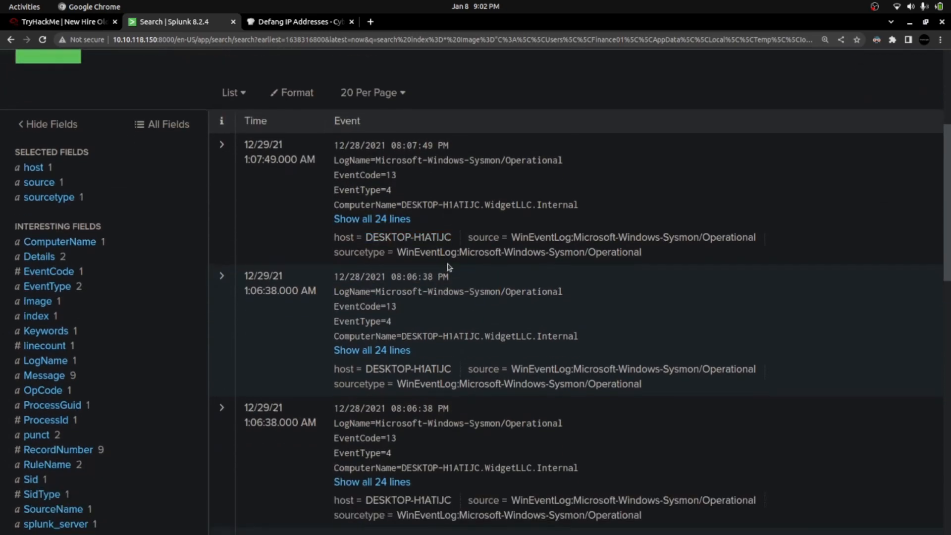
scroll(236, 196, "down", 6)
scroll(236, 195, "up", 8)
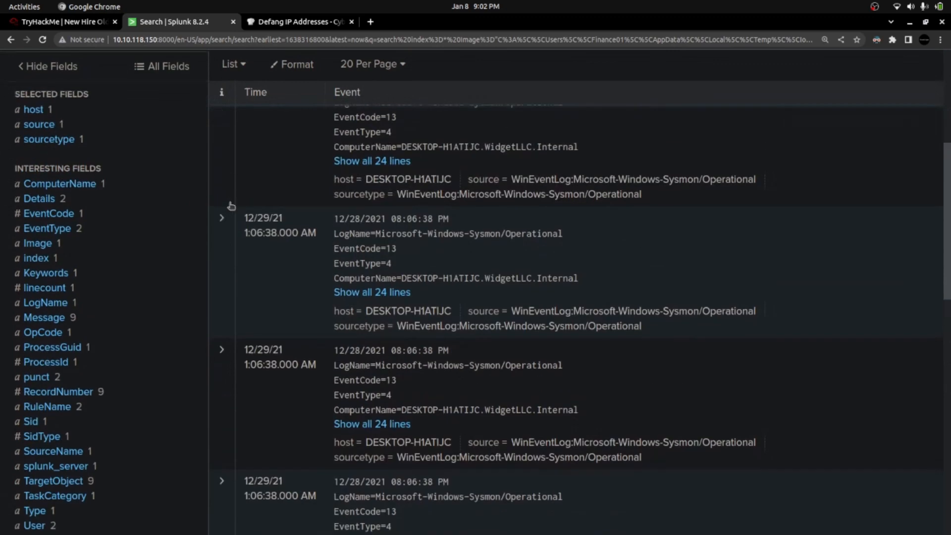
left_click(223, 196)
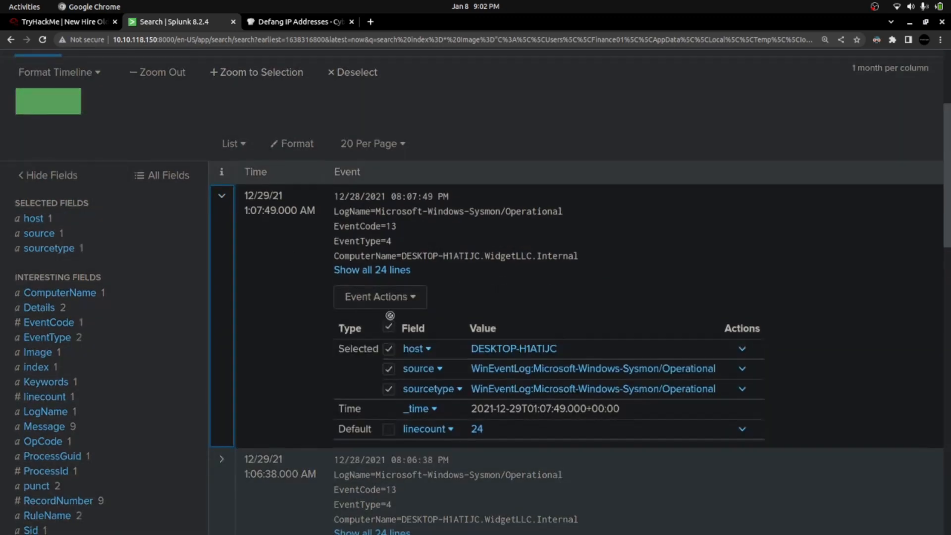
scroll(540, 320, "down", 4)
scroll(539, 319, "down", 10)
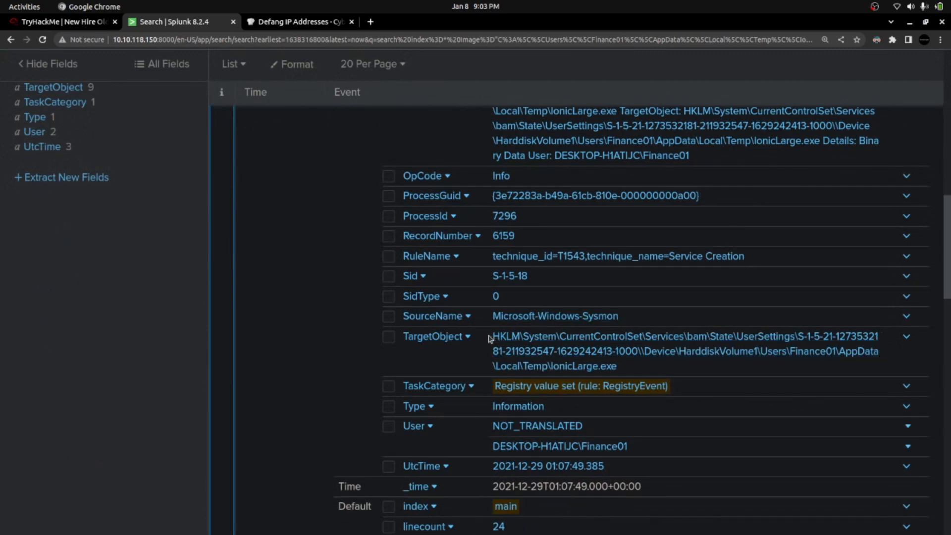
scroll(691, 360, "down", 14)
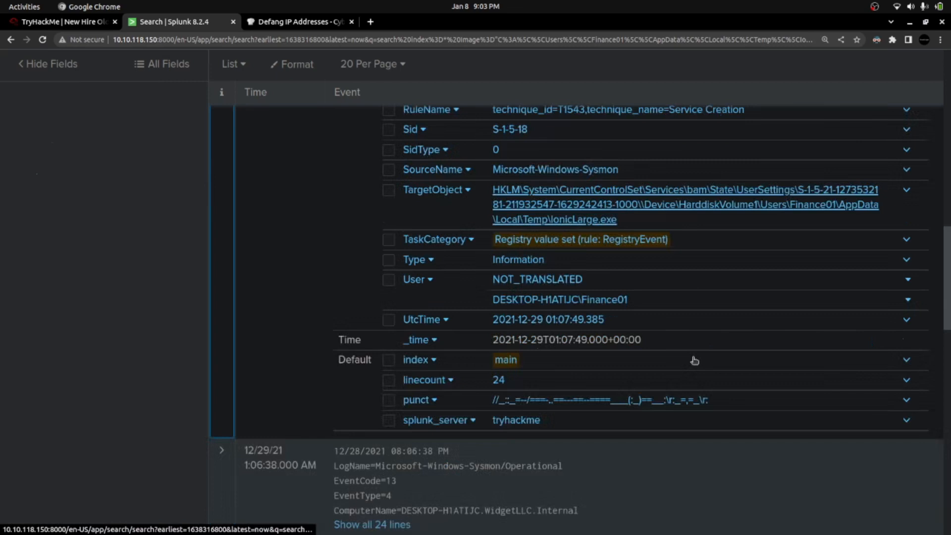
scroll(691, 361, "down", 2)
scroll(257, 342, "up", 18)
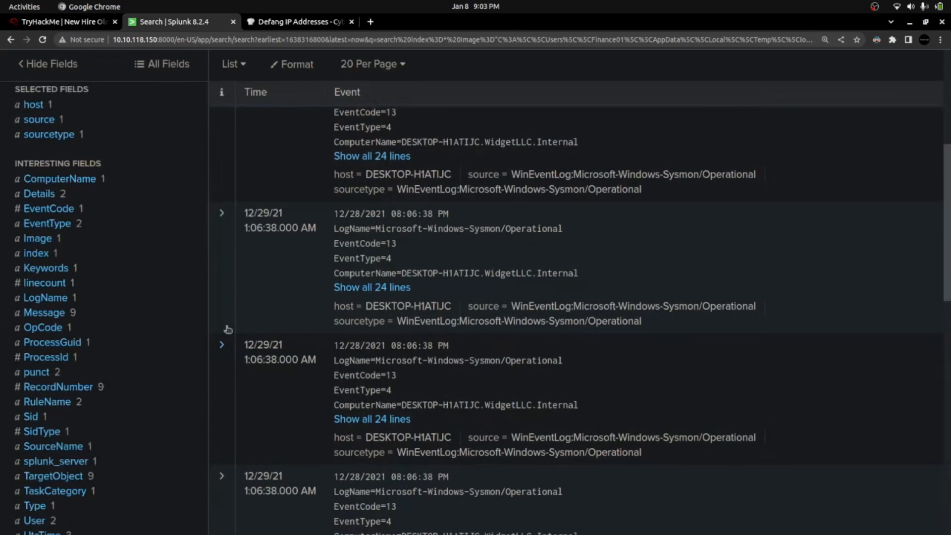
- Check the registry key path question in TryHackMe and examine the TargetObject of the third registry event in Splunk
left_click(221, 385)
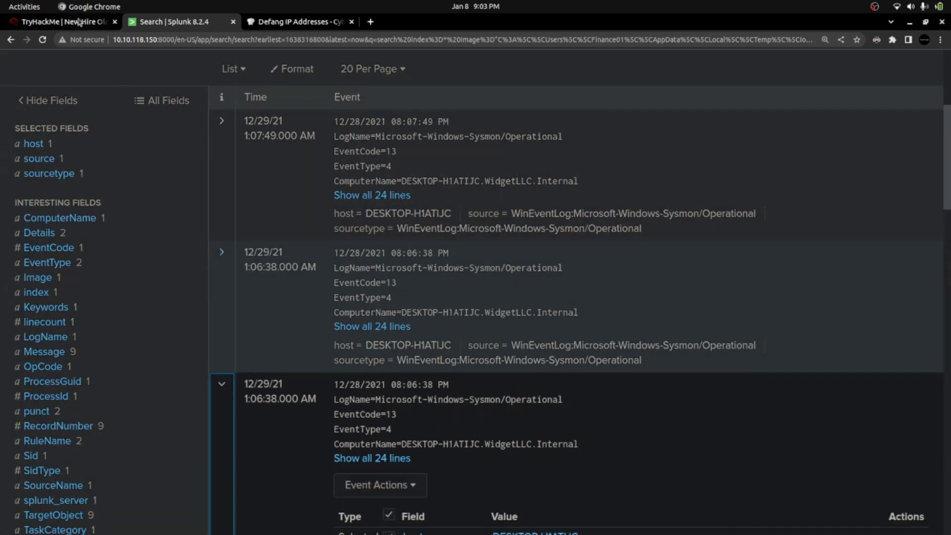
key("ctrl+Page_Up")
left_click(184, 321)
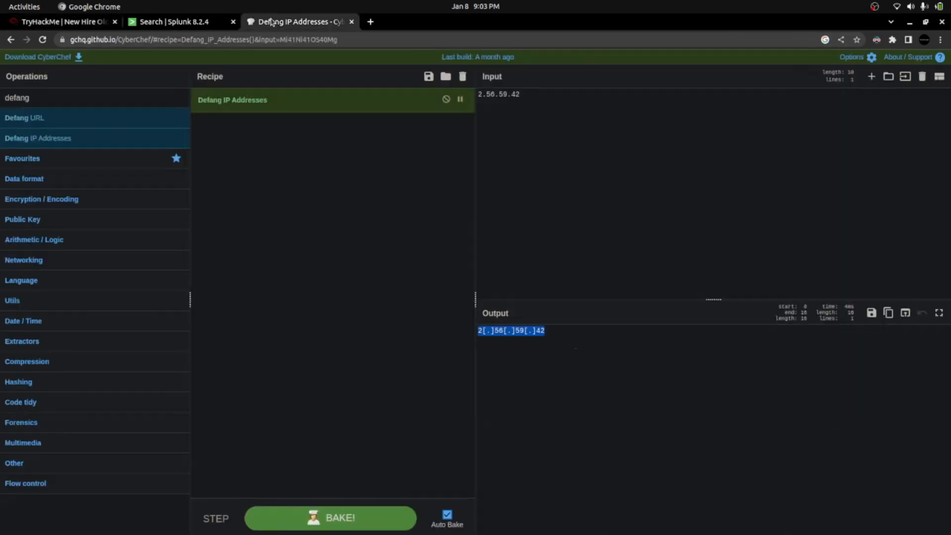
left_click(273, 22)
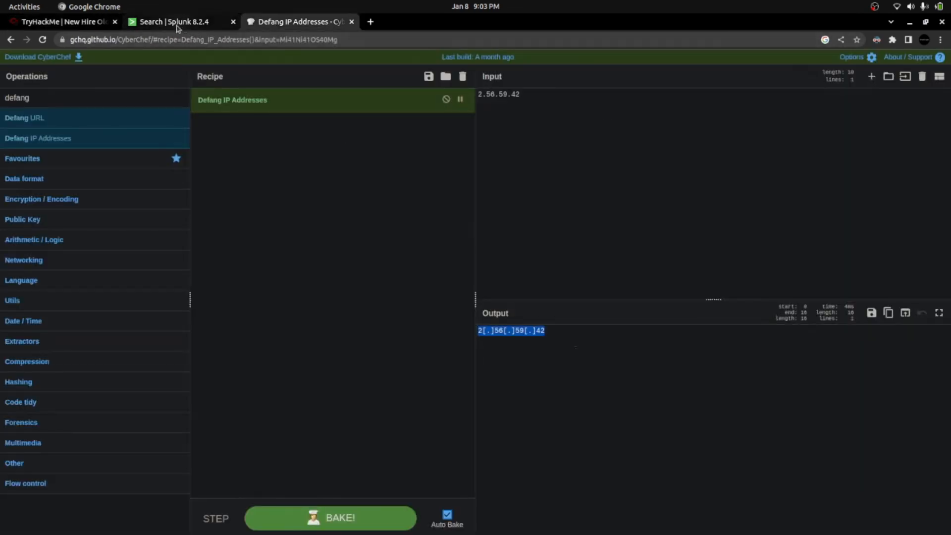
left_click(177, 26)
scroll(476, 351, "down", 3)
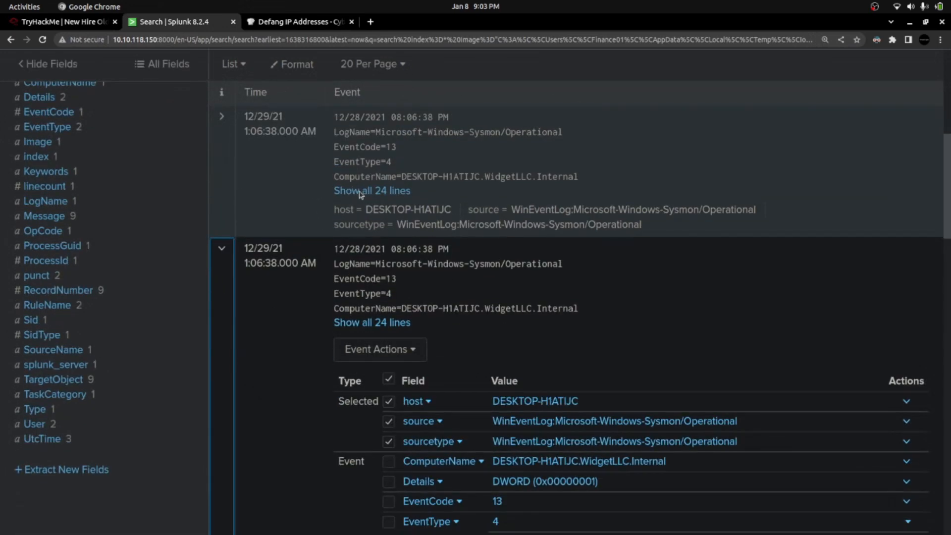
scroll(457, 399, "down", 10)
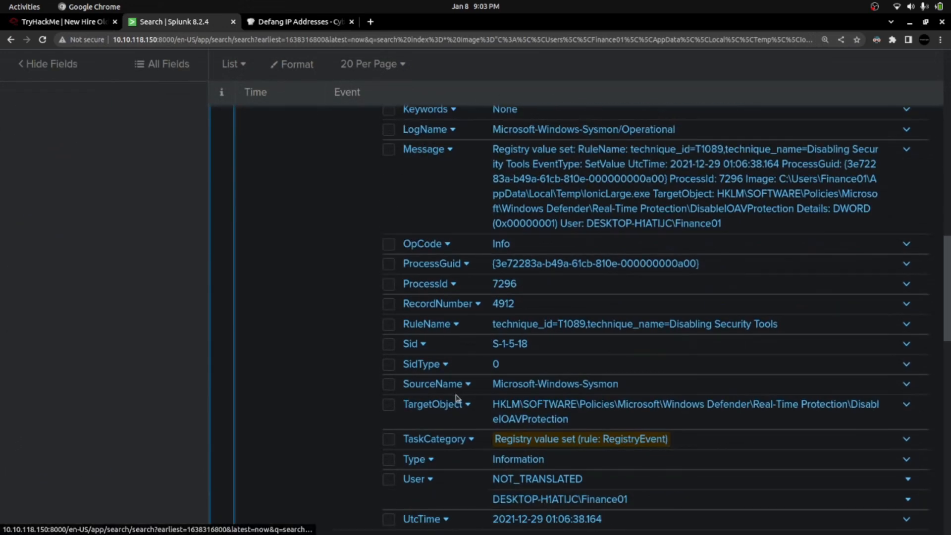
left_click_drag(493, 403, 752, 402)
- Expand a further 1:06:38 AM event near the end of the list and examine its Windows Defender TargetObject path
scroll(446, 347, "down", 7)
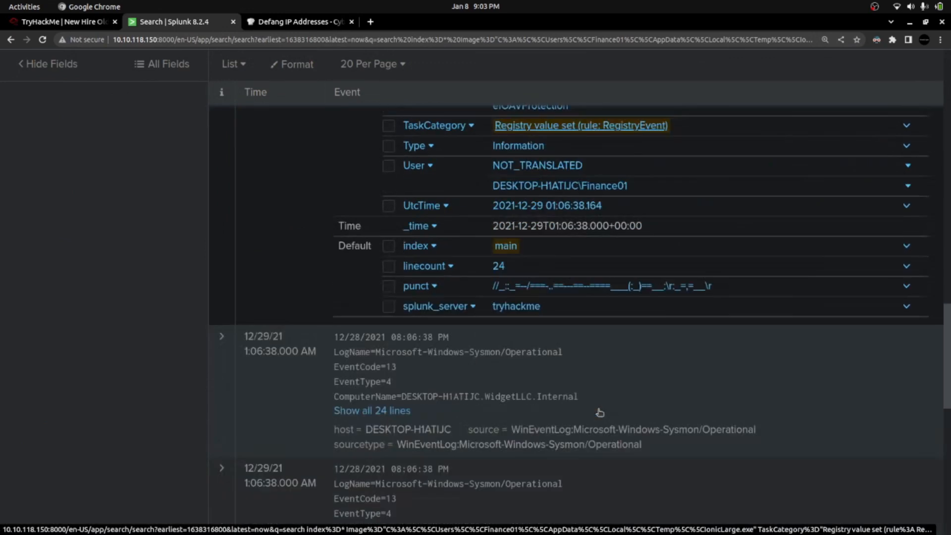
scroll(259, 310, "down", 5)
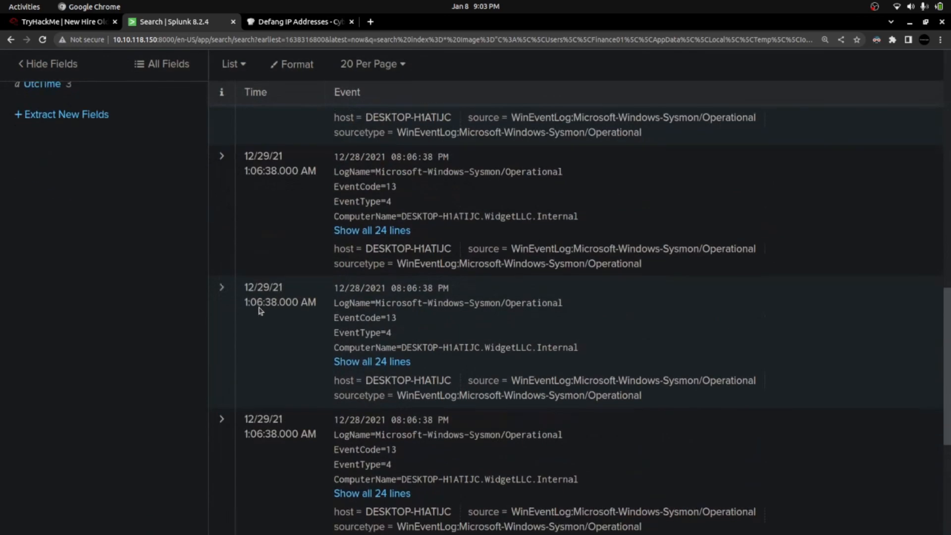
left_click(221, 279)
scroll(361, 356, "down", 12)
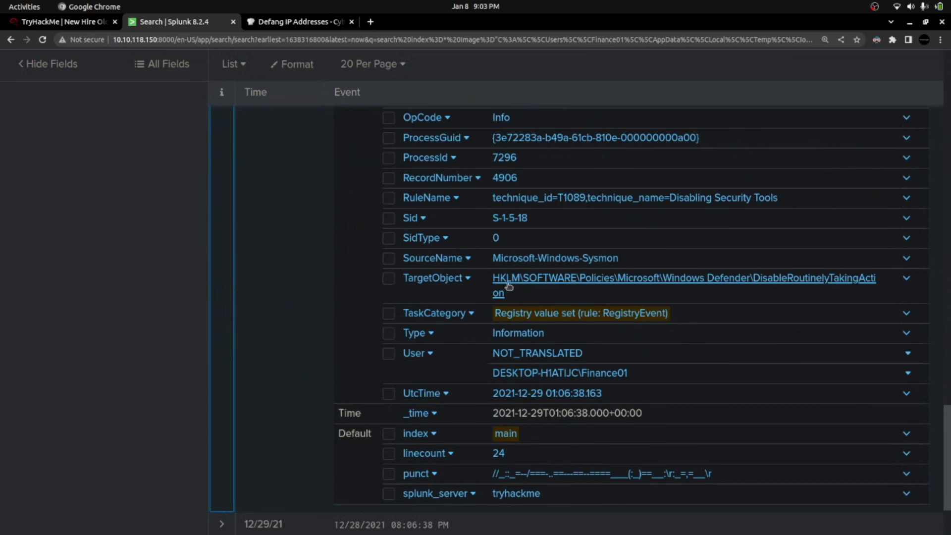
left_click_drag(492, 278, 750, 278)
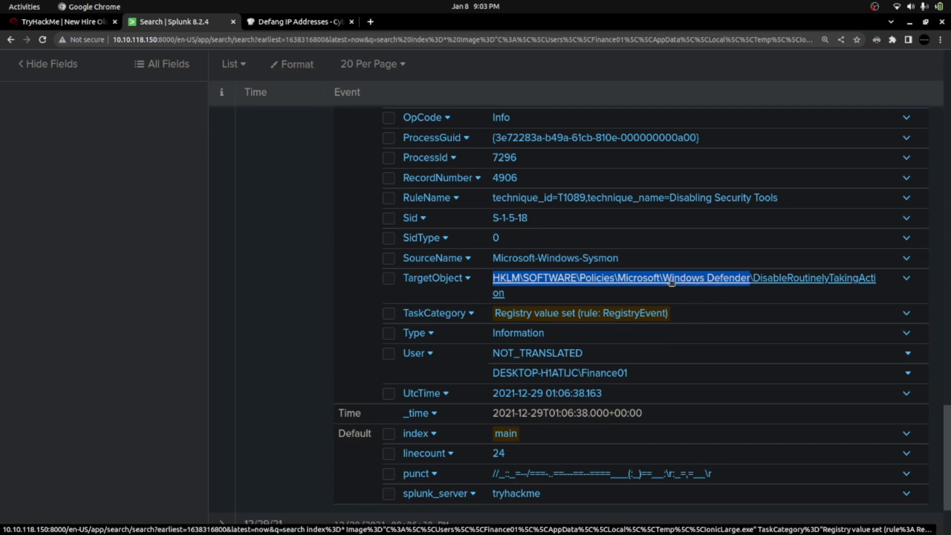
scroll(496, 357, "down", 3)
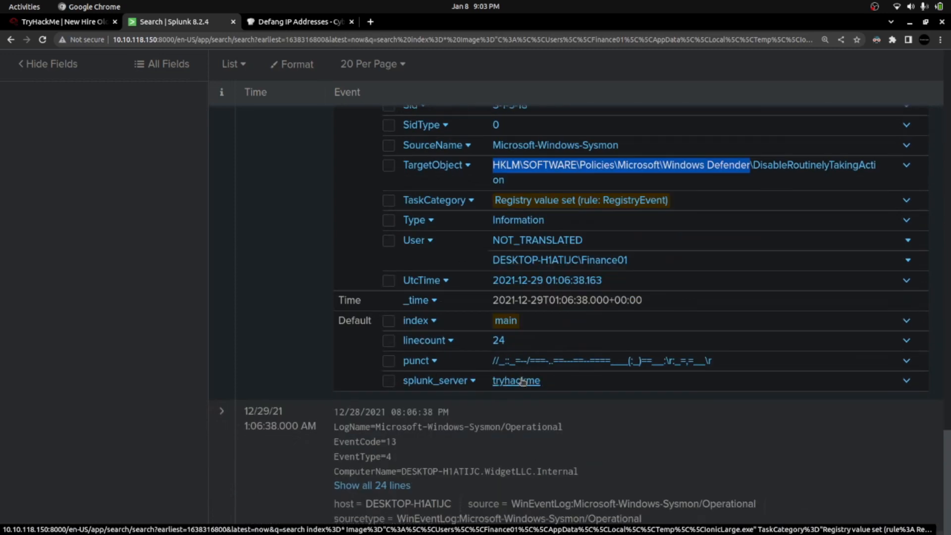
- Expand the event directly below and compare its RuleName and TargetObject values with the previous event
left_click(222, 417)
scroll(224, 430, "down", 1)
left_click(223, 416)
scroll(478, 430, "down", 5)
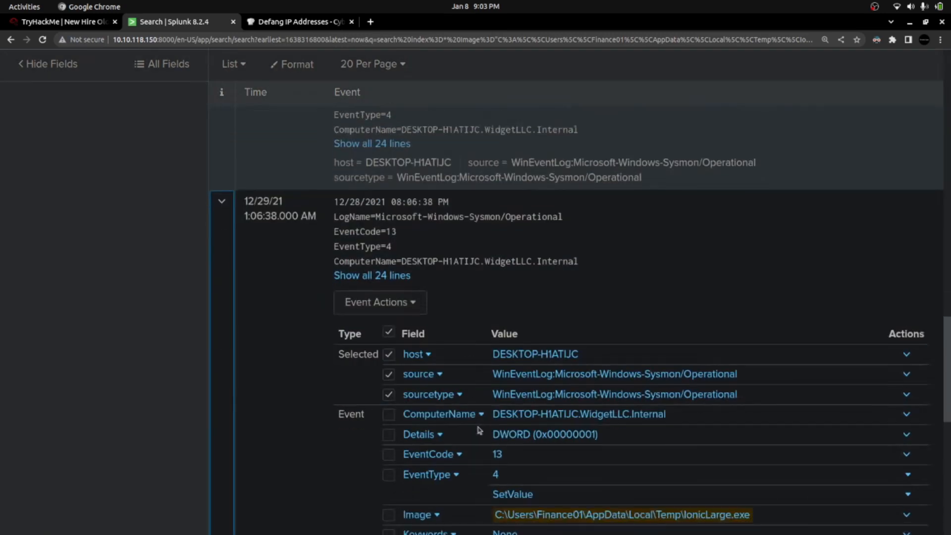
scroll(479, 430, "down", 7)
scroll(625, 450, "down", 4)
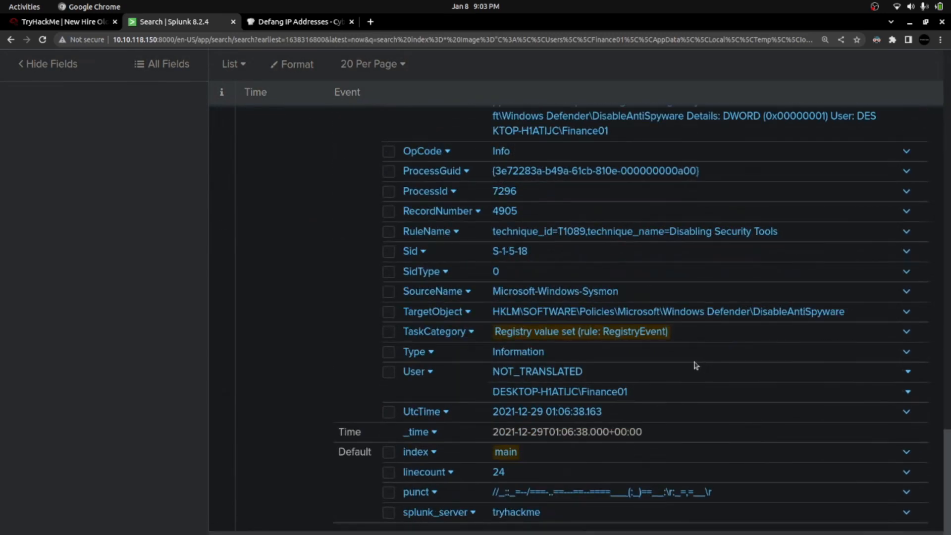
scroll(587, 387, "up", 3)
scroll(587, 386, "down", 3)
scroll(432, 336, "up", 10)
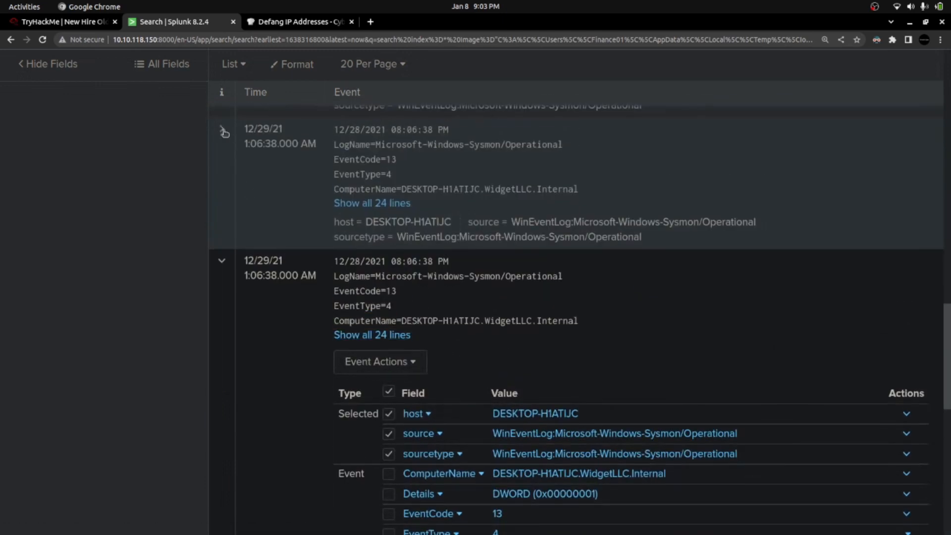
- Reopen the preceding event and copy the key path HKLM\SOFTWARE\Policies\Microsoft\Windows Defender from its TargetObject value
left_click(224, 132)
scroll(459, 410, "down", 1)
left_click(221, 279)
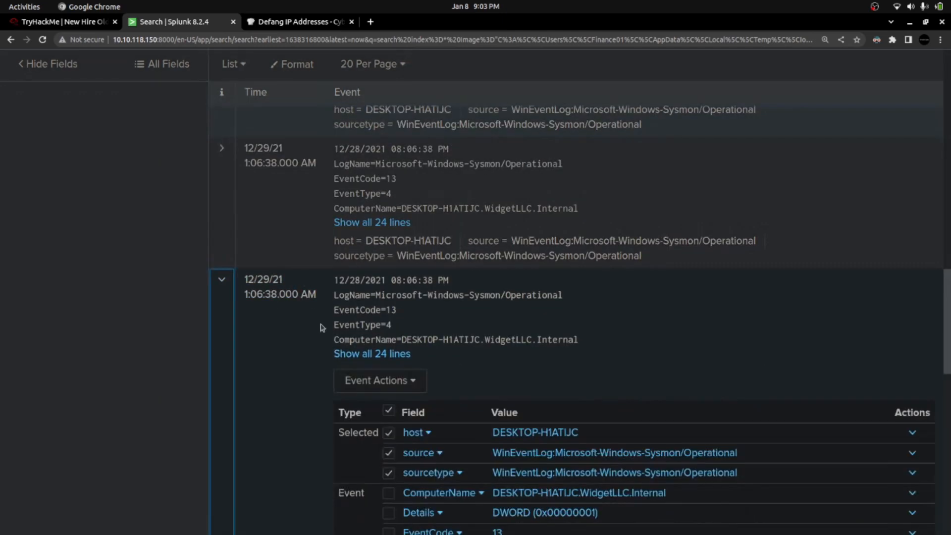
scroll(322, 327, "down", 15)
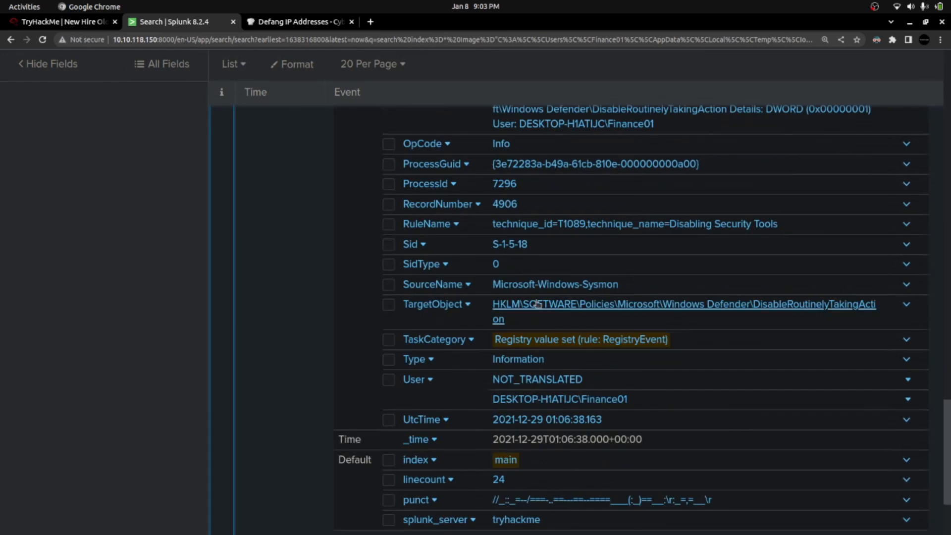
left_click_drag(494, 308, 750, 307)
key("ctrl+c")
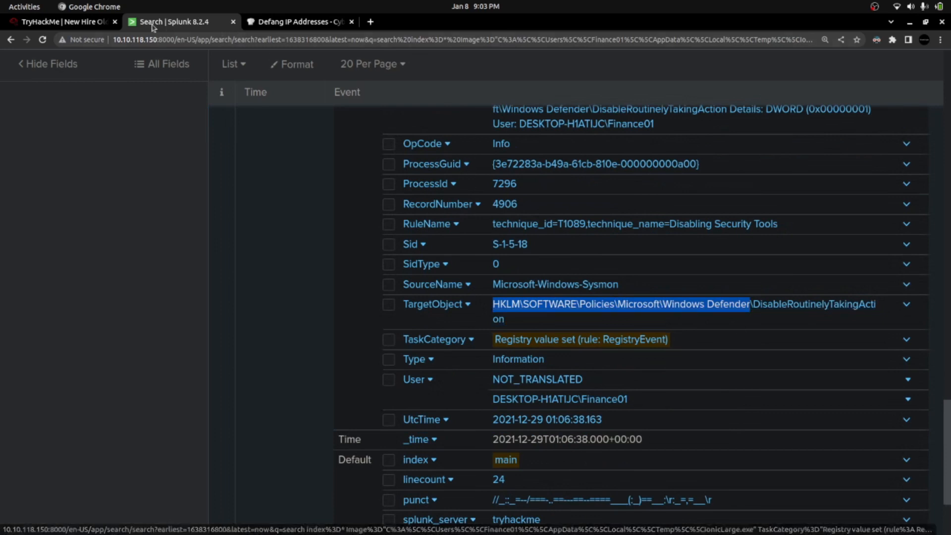
- Submit HKLM\SOFTWARE\Policies\Microsoft\Windows Defender in TryHackMe as the answer to the registry key path question
left_click(83, 21)
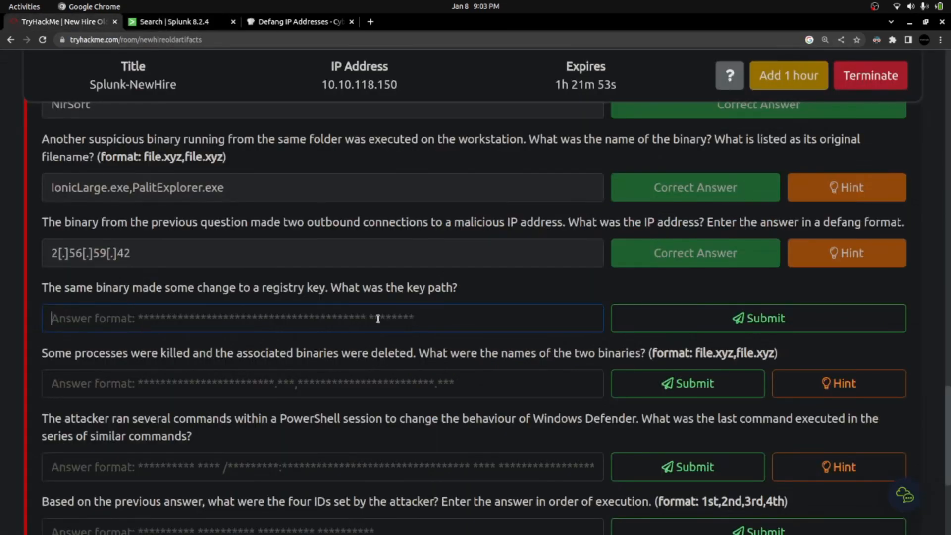
key("ctrl+v")
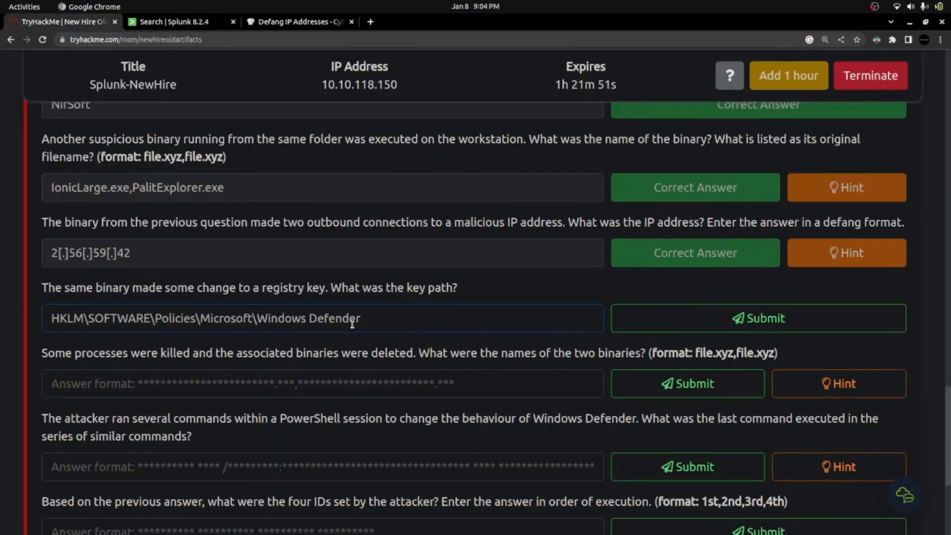
left_click(724, 322)
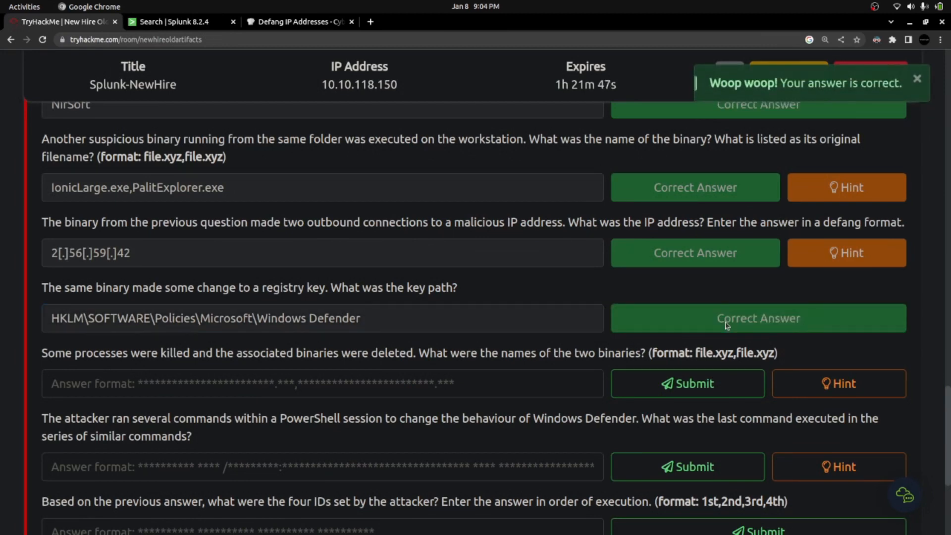
- Read the question about killed processes and deleted binaries and open its hint
scroll(803, 378, "down", 3)
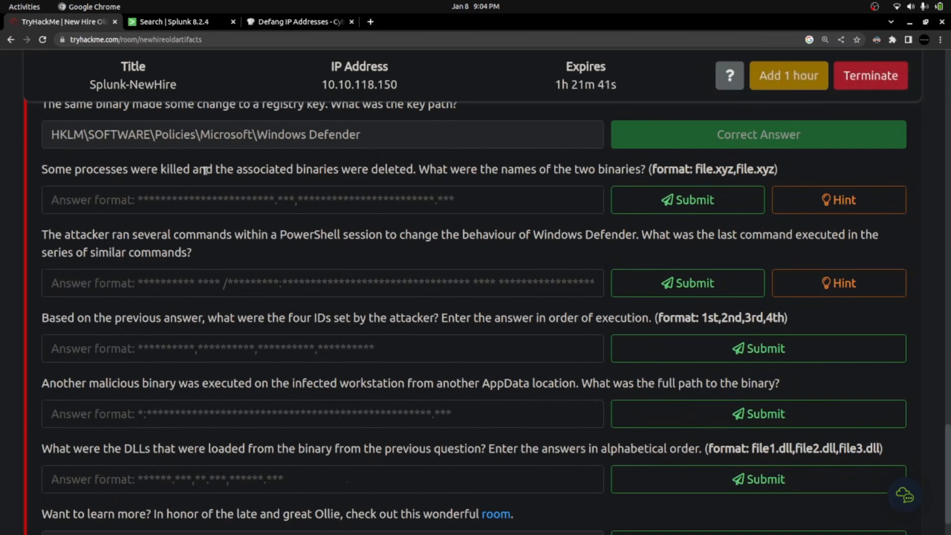
left_click_drag(190, 170, 647, 167)
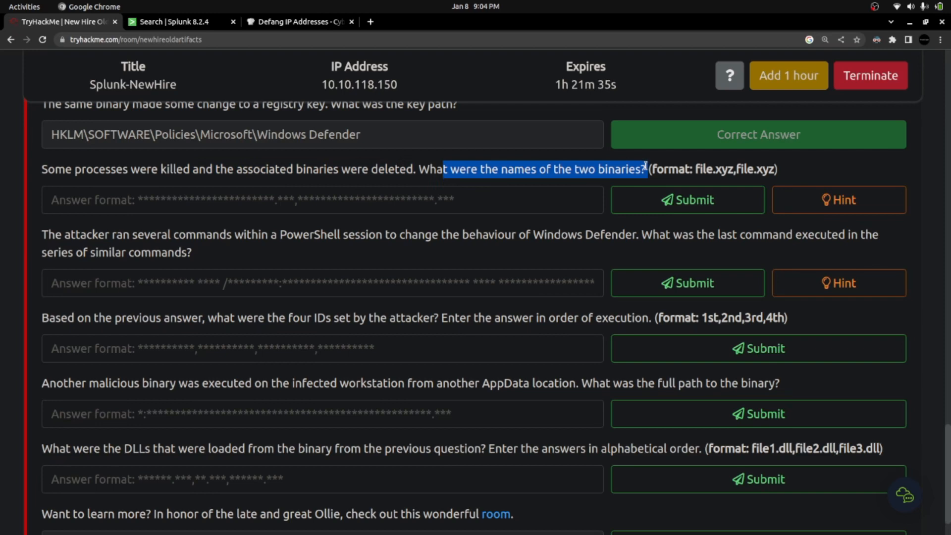
triple_click(341, 171)
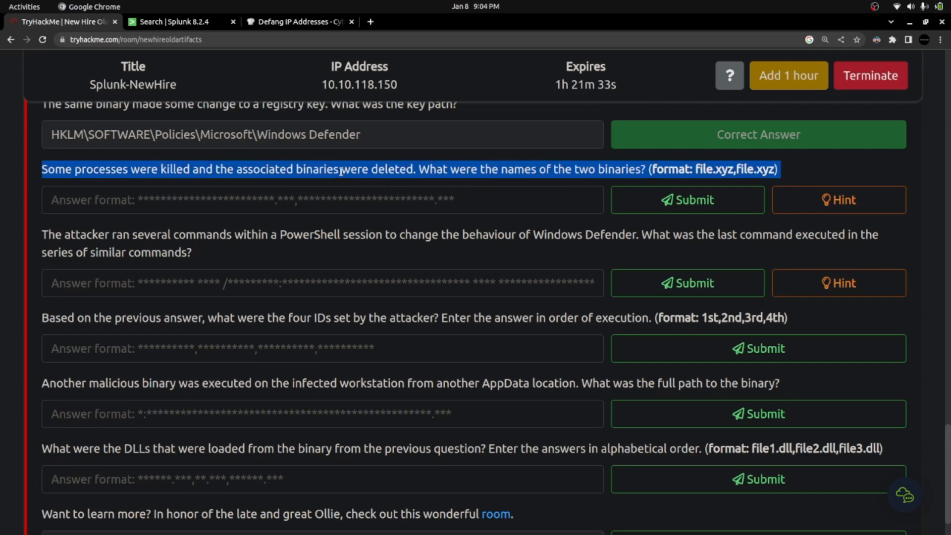
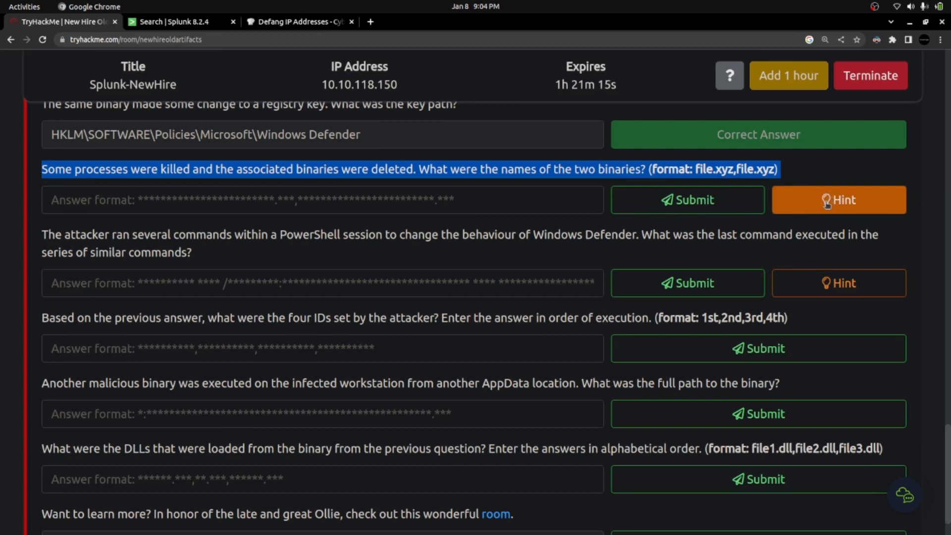
left_click(827, 205)
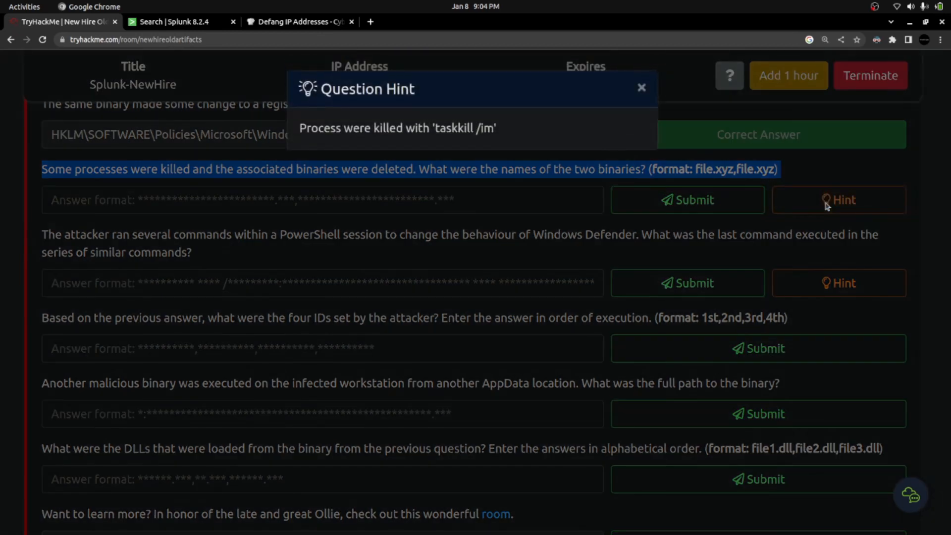
left_click_drag(302, 130, 533, 138)
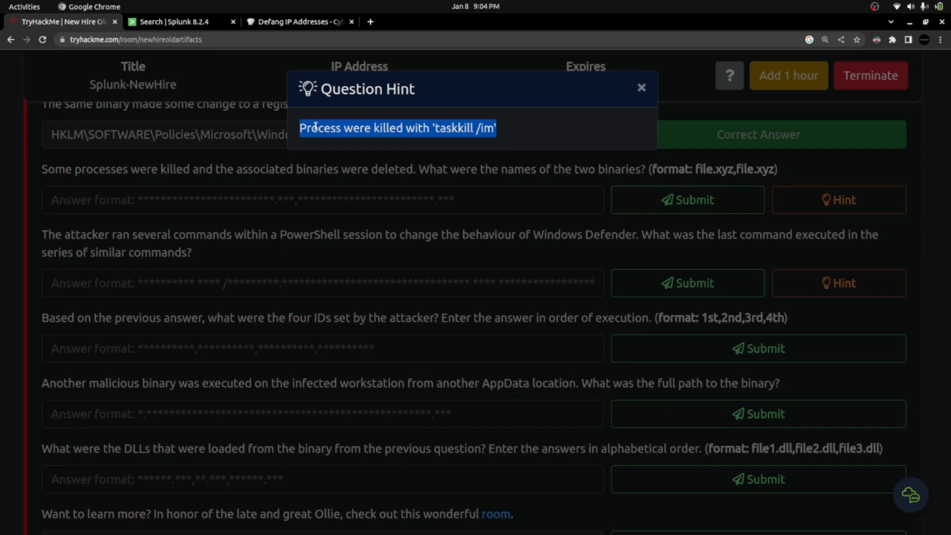
- Close the hint and search Splunk for taskkill /im in place of the previous Image and TaskCategory filters, keeping index=*
left_click_drag(435, 129, 493, 130)
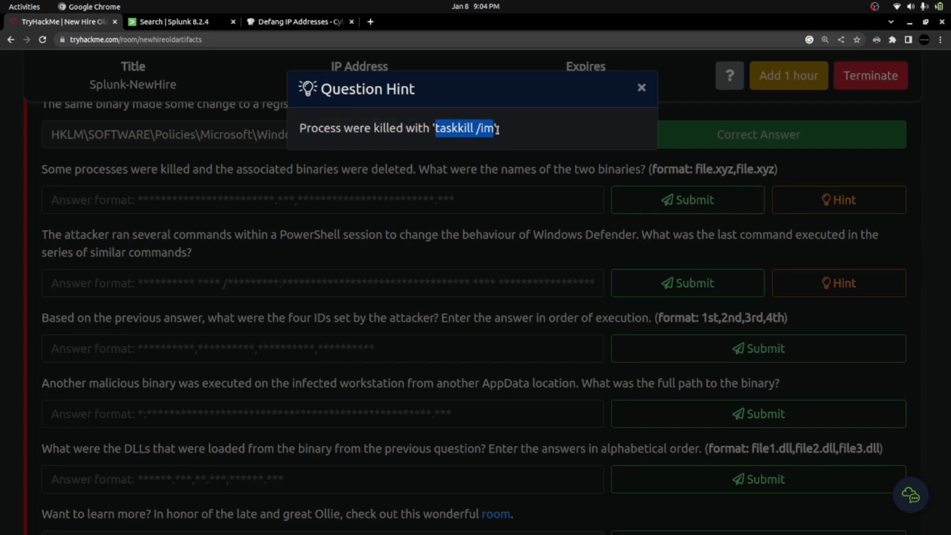
left_click(641, 88)
left_click(173, 21)
scroll(250, 196, "up", 10)
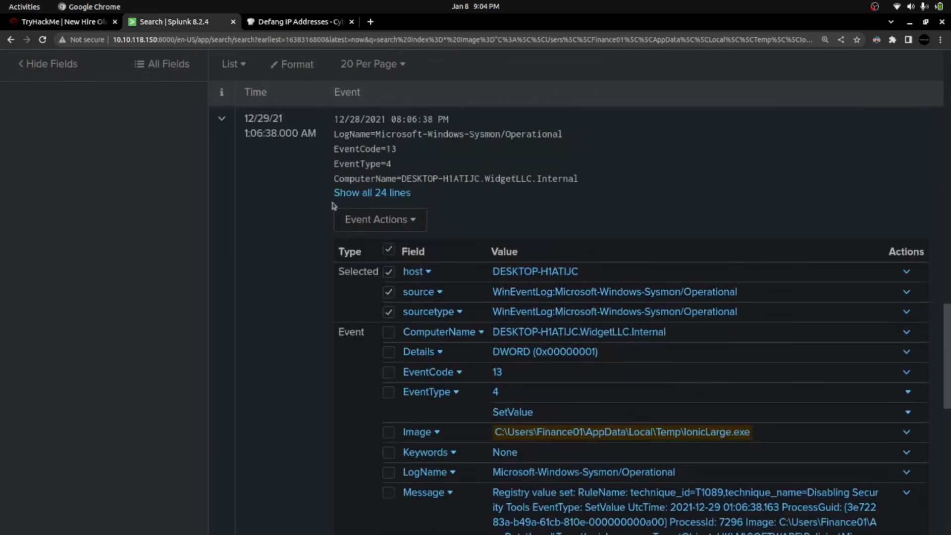
left_click(933, 338)
key("alt+Tab")
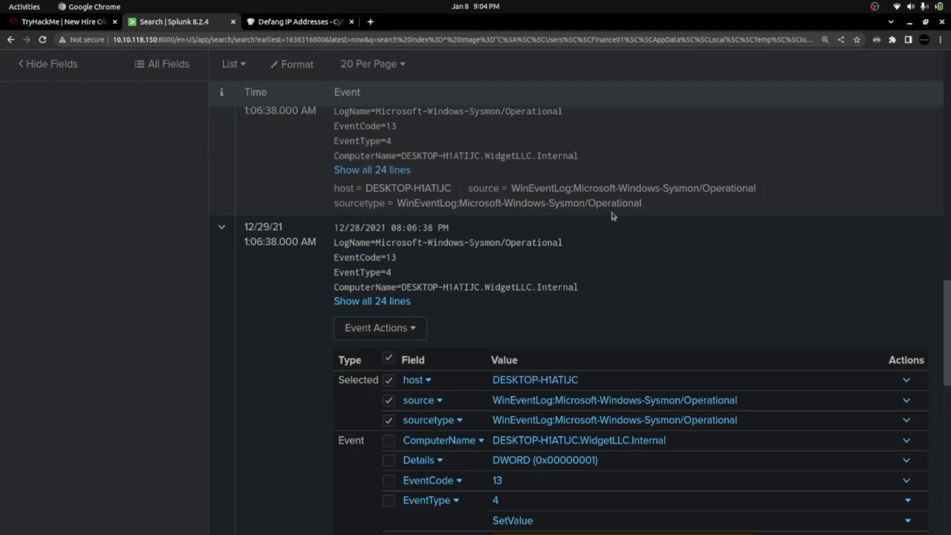
left_click_drag(948, 319, 949, 65)
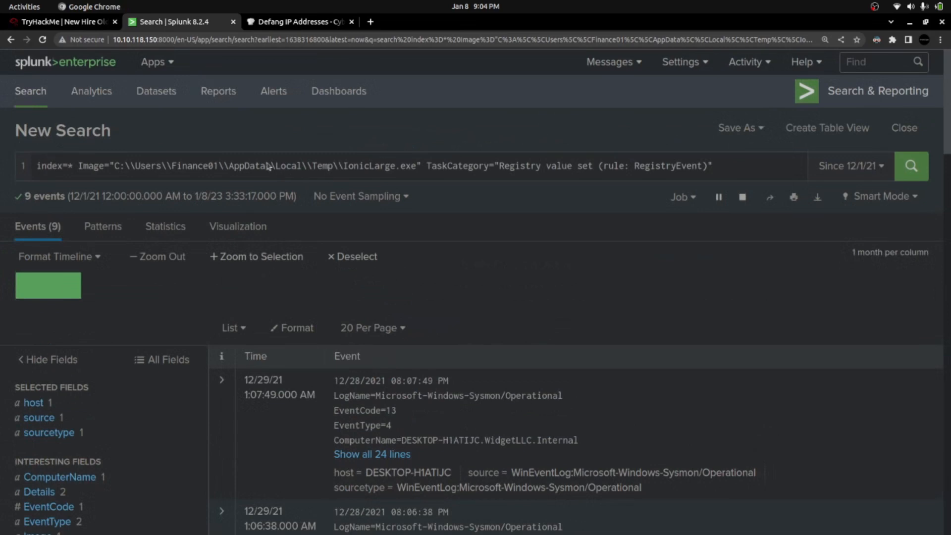
scroll(267, 166, "down", 10)
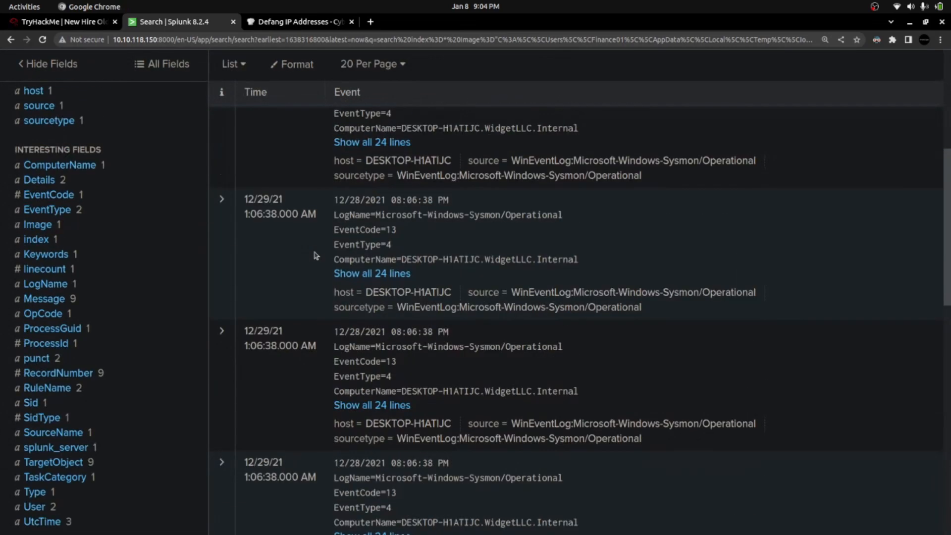
scroll(315, 256, "up", 5)
left_click_drag(78, 165, 721, 161)
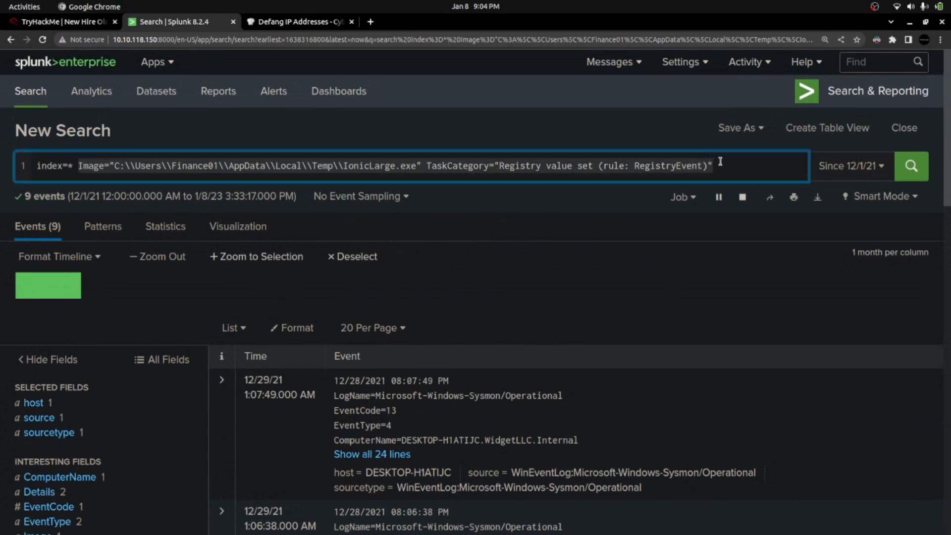
type("taskkill /im")
key("Return")
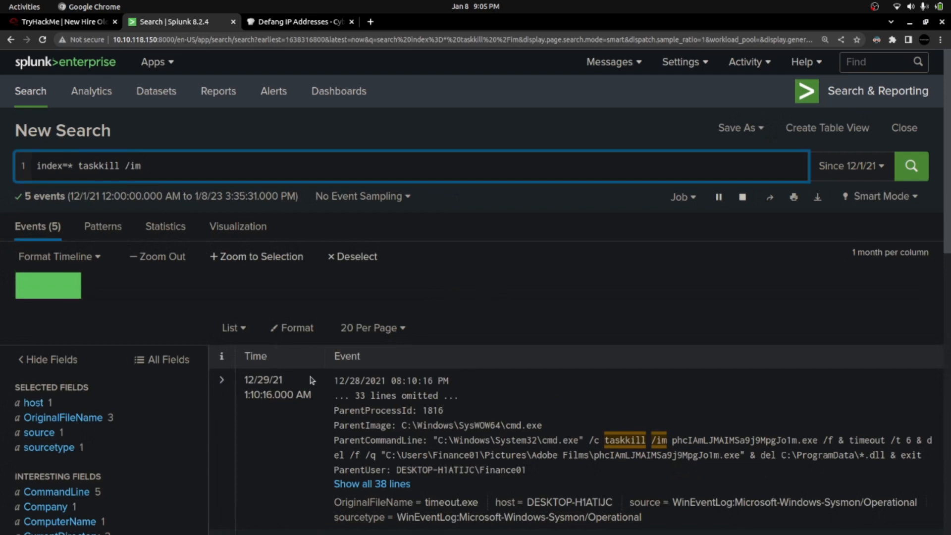
- Copy the killed binary's name phcIAmLJMAIMSa9j9MpgJo1m.exe from the newest event's ParentCommandLine and paste it at the terminal prompt
scroll(595, 392, "down", 2)
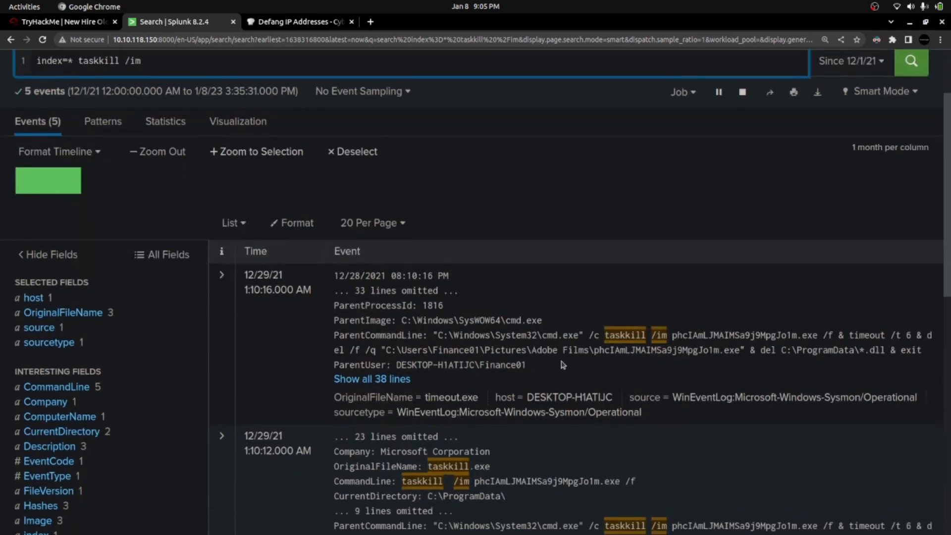
scroll(563, 365, "down", 12)
scroll(563, 365, "up", 9)
scroll(563, 365, "up", 1)
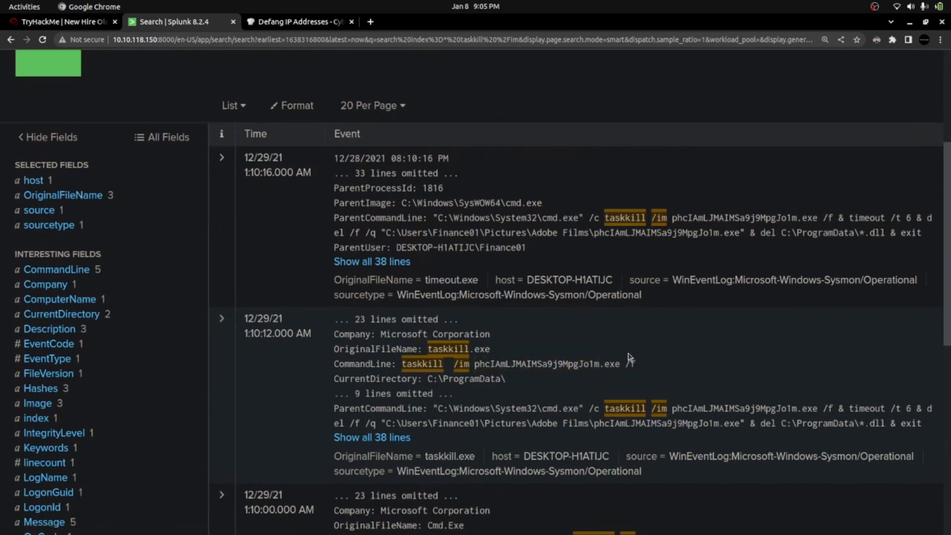
left_click_drag(681, 217, 813, 220)
key("ctrl+c")
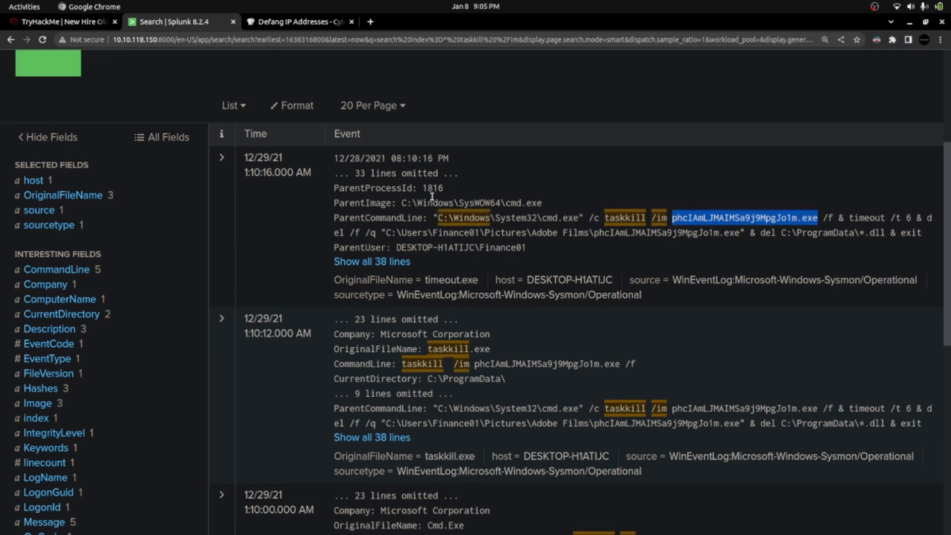
key("alt+Tab")
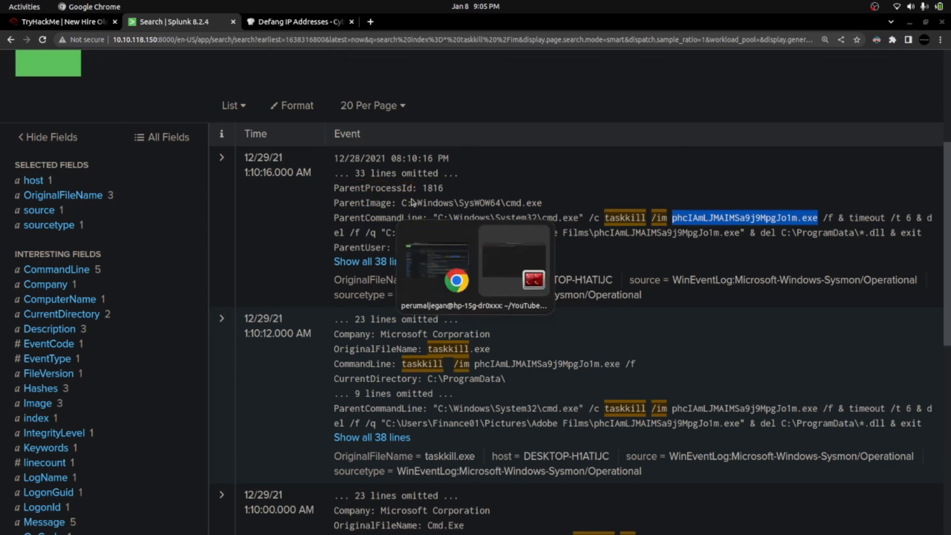
key("ctrl+shift+v")
key("alt+Tab")
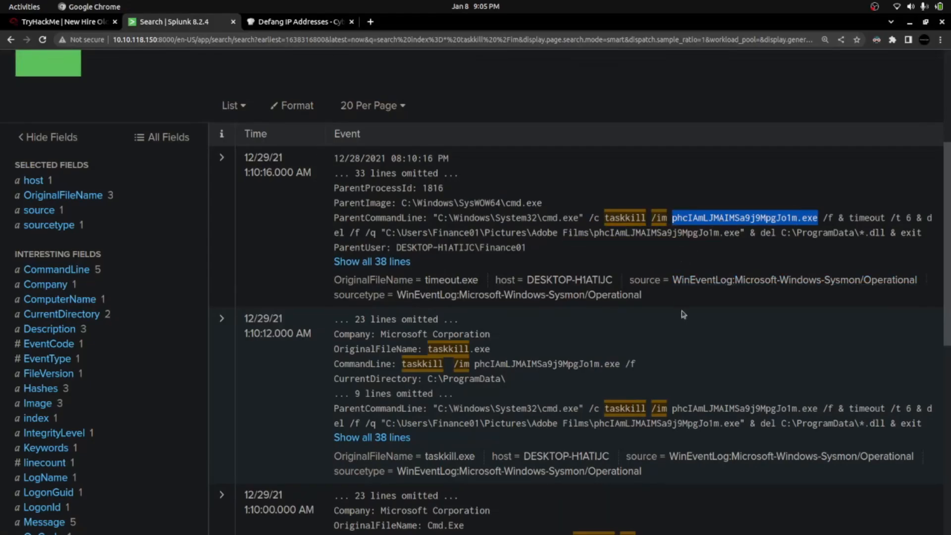
- Copy WvmIOrcfsuILdX6SNwIRmGOJ.exe from the 1:08:53 AM event's ParentCommandLine and append it after a comma in the terminal
scroll(684, 219, "down", 2)
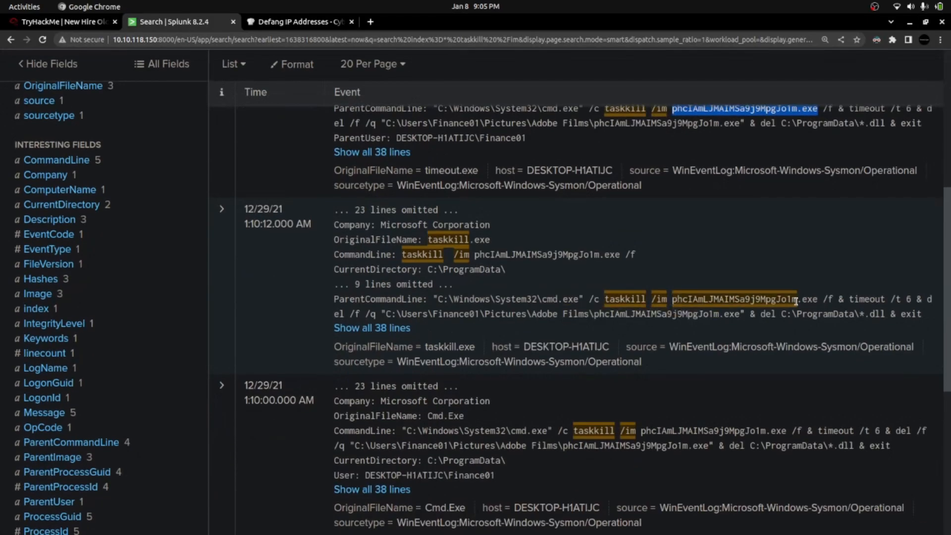
scroll(712, 337, "down", 4)
scroll(712, 343, "down", 1)
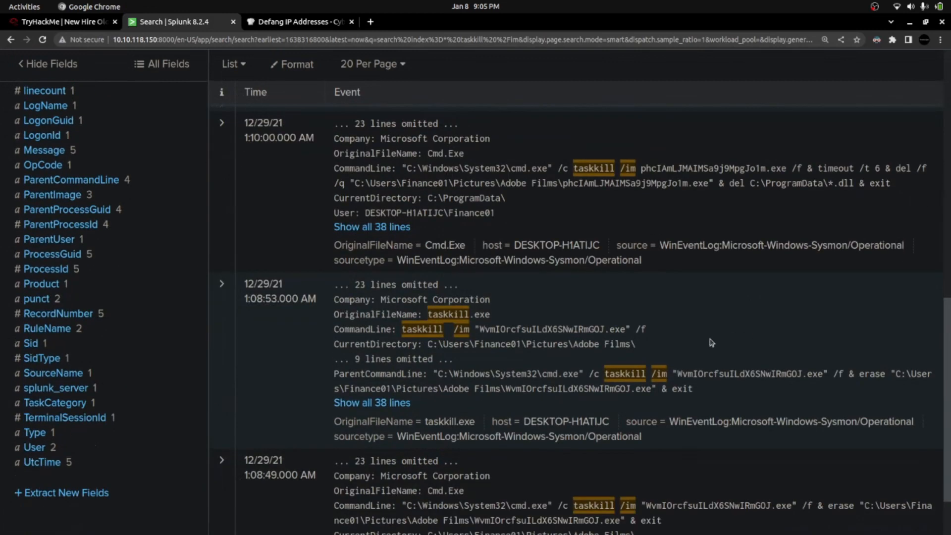
left_click_drag(678, 372, 822, 368)
key("ctrl+c")
key("alt+Tab")
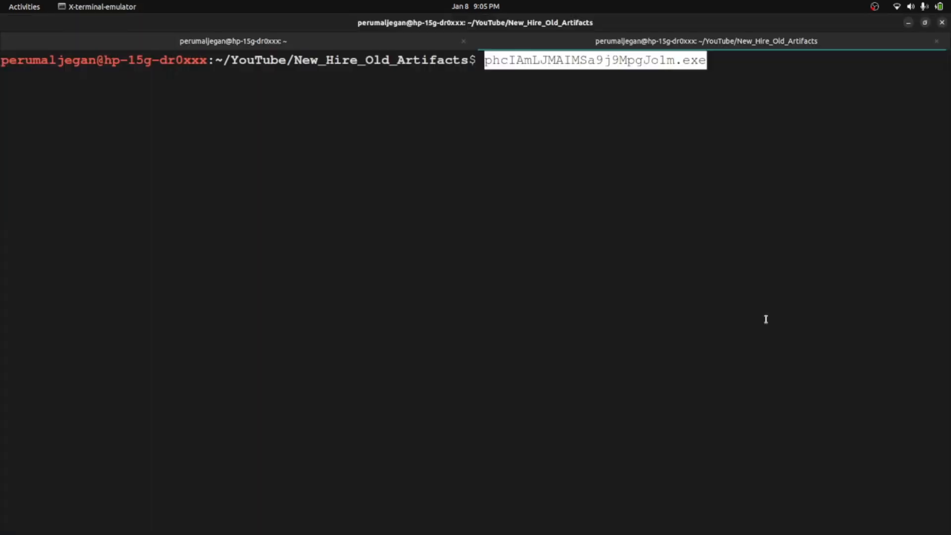
key("Right")
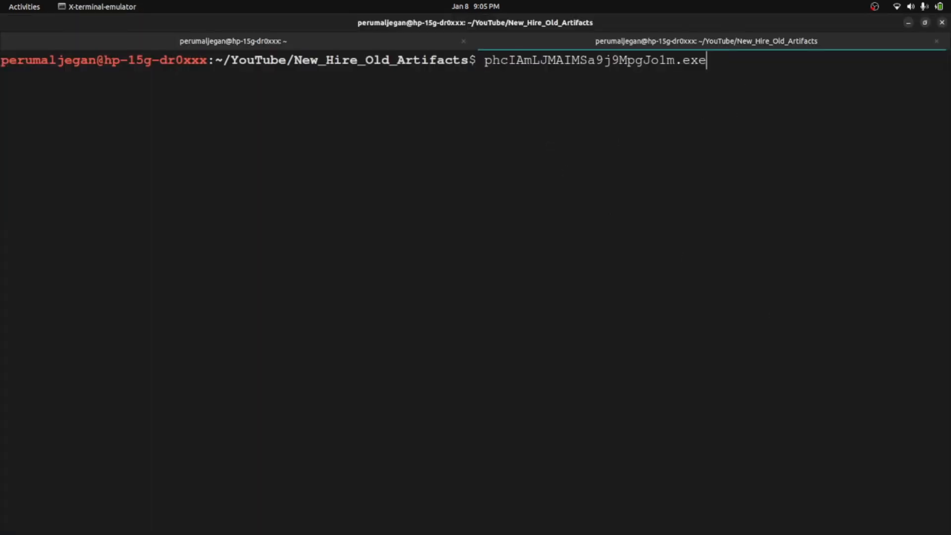
type(",")
key("ctrl+shift+v")
left_click_drag(484, 59, 934, 62)
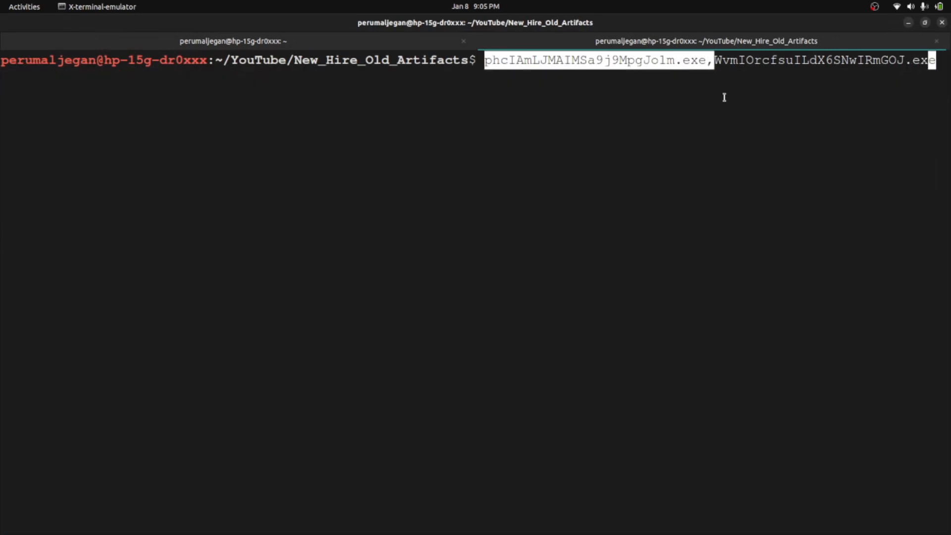
left_click(647, 77)
left_click_drag(483, 60, 913, 62)
left_click(556, 68)
double_click(499, 55)
left_click_drag(500, 54, 484, 67)
key("ctrl+c")
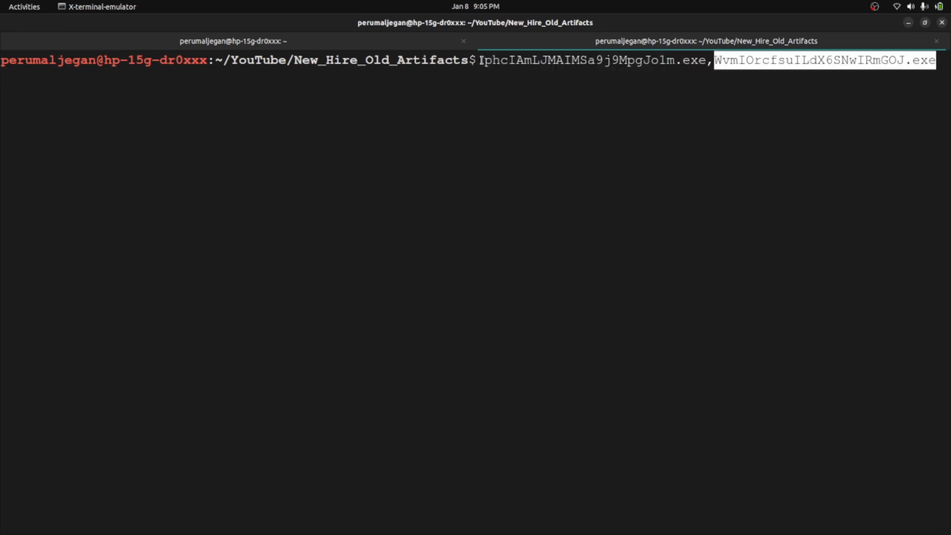
- Run the combined line in the terminal and copy the two comma-separated binary names from its output
key("Return")
key("ctrl+shift+v")
left_click_drag(2, 79, 452, 79)
key("ctrl+c")
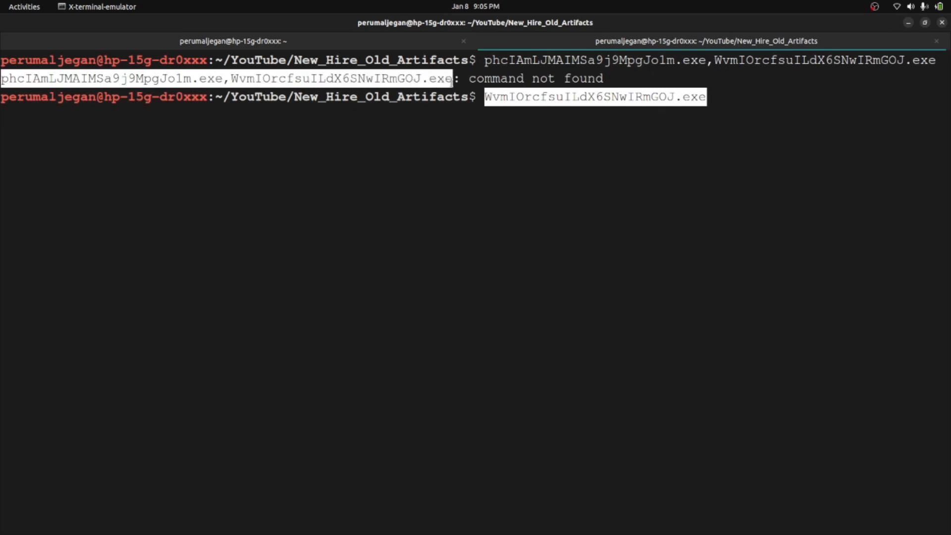
- Submit phcIAmLJMAIMSa9j9MpgJo1m.exe,WvmIOrcfsuILdX6SNwIRmGOJ.exe in TryHackMe as the answer to the killed processes question
key("alt+Tab")
left_click(30, 22)
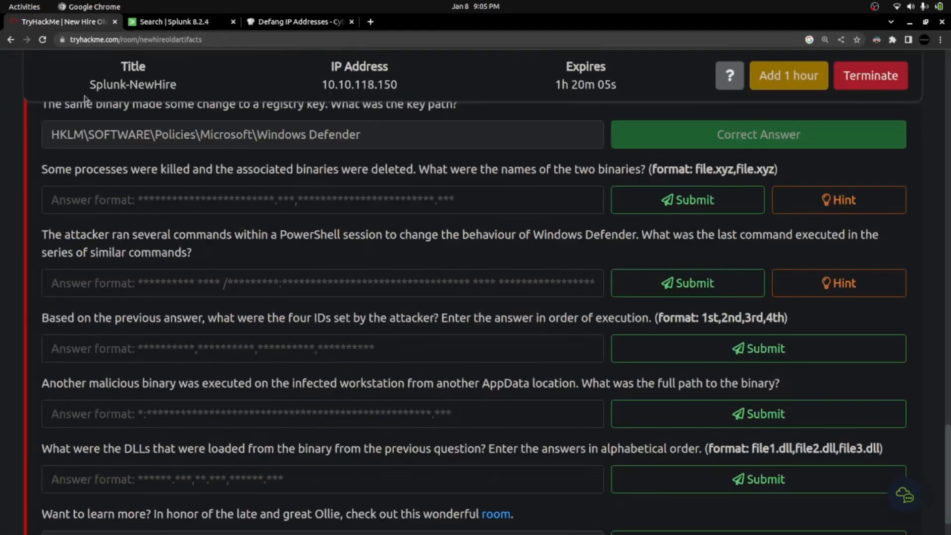
key("ctrl+v")
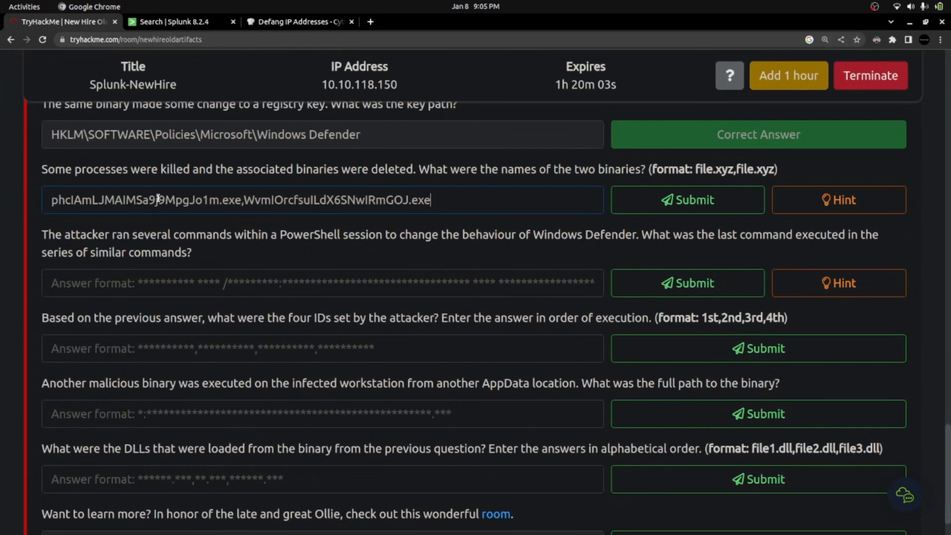
left_click(640, 202)
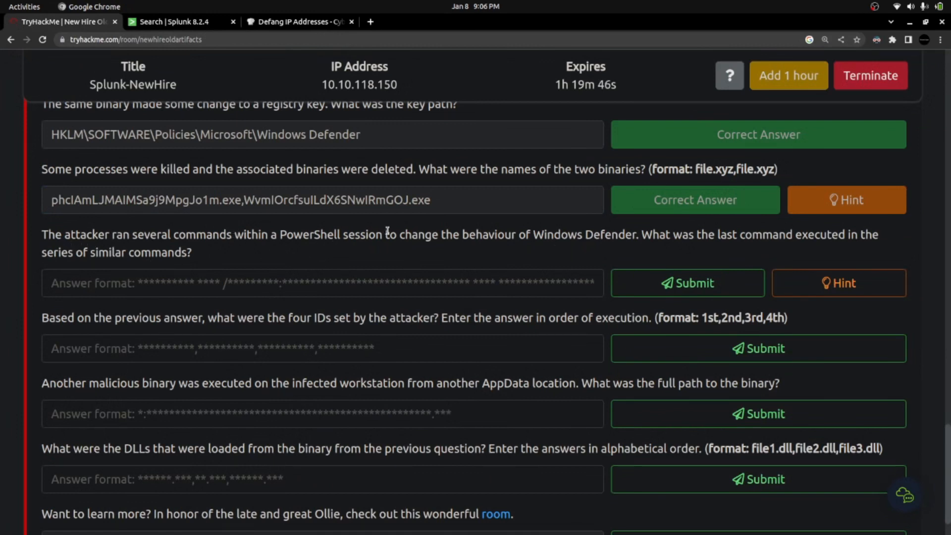
- Read the TryHackMe question about the last PowerShell command that changed Windows Defender's behaviour
left_click_drag(385, 235, 189, 250)
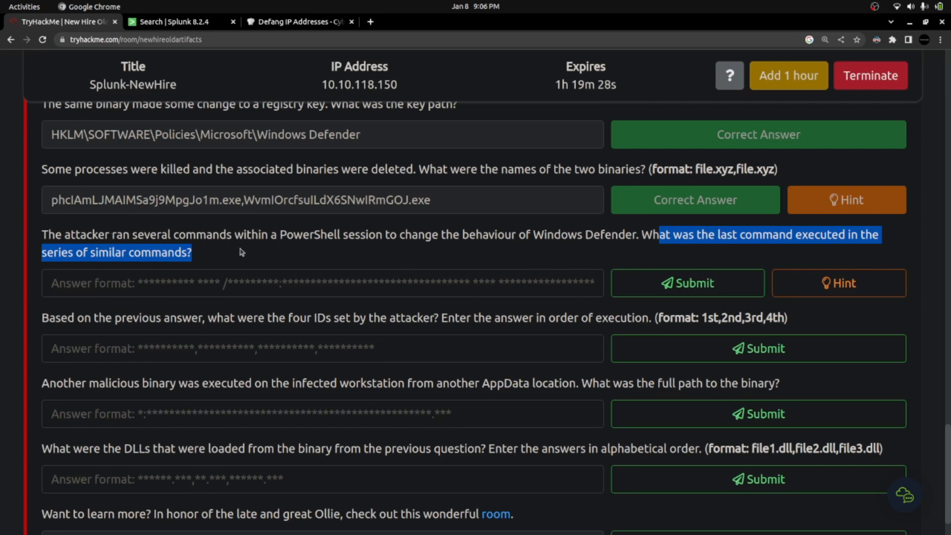
left_click_drag(281, 235, 336, 235)
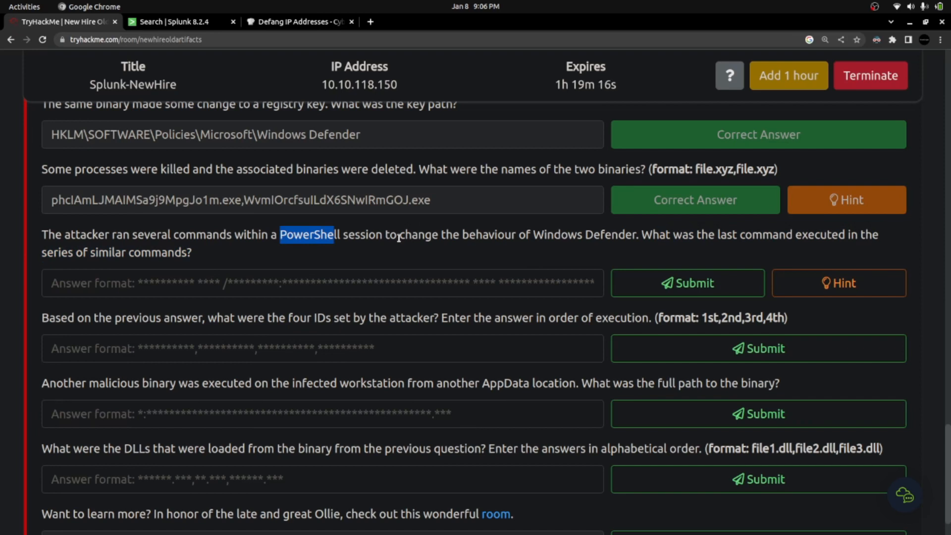
double_click(323, 238)
- Search Splunk for index=* powershell.exe in place of the taskkill query
left_click(177, 24)
scroll(949, 175, "up", 10)
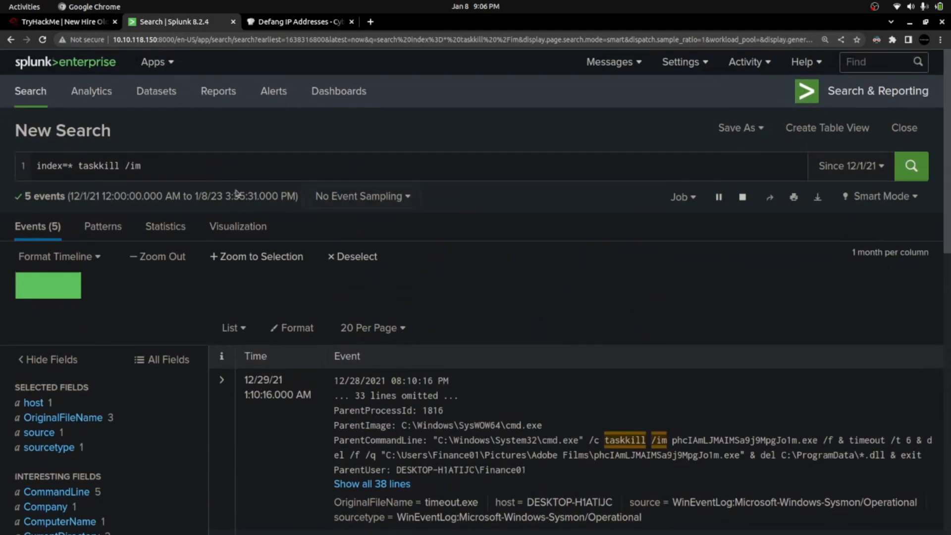
left_click_drag(101, 166, 150, 165)
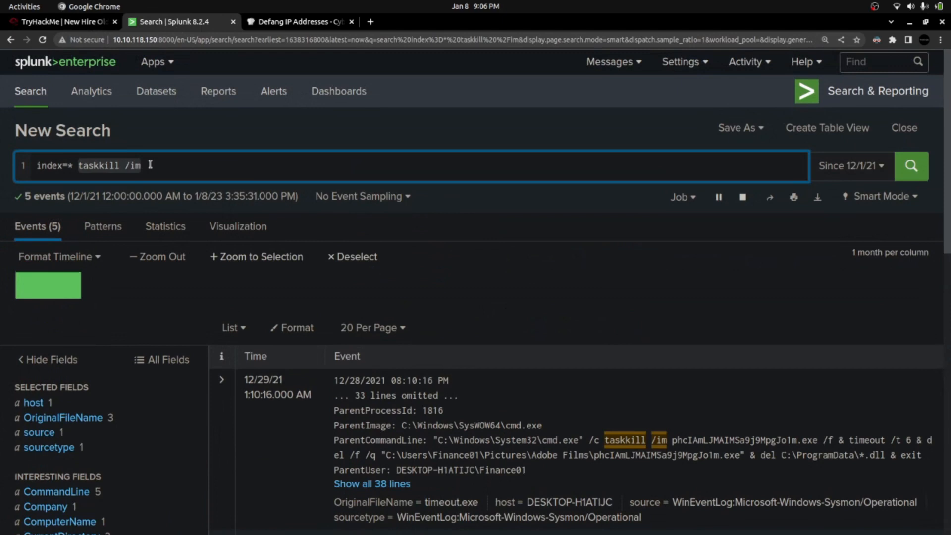
type("powersh")
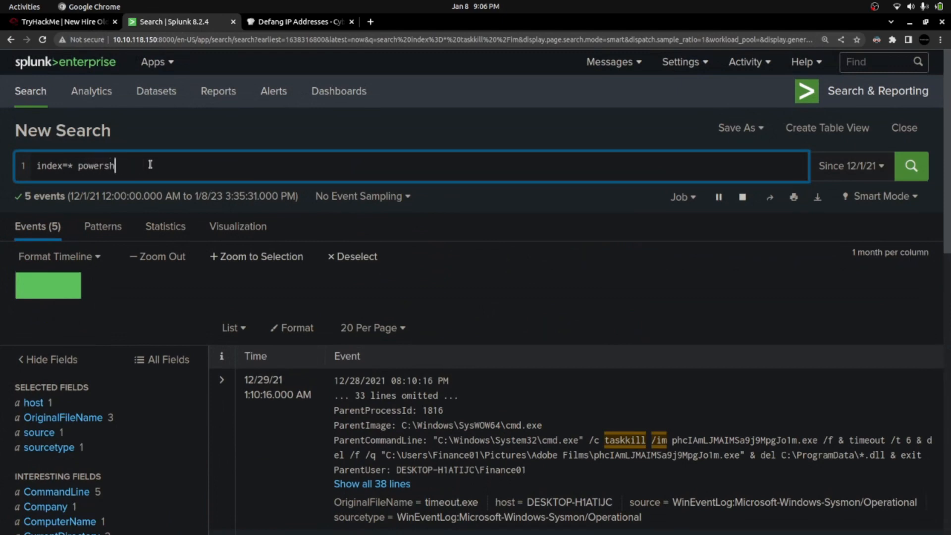
type("ell.exe")
key("Return")
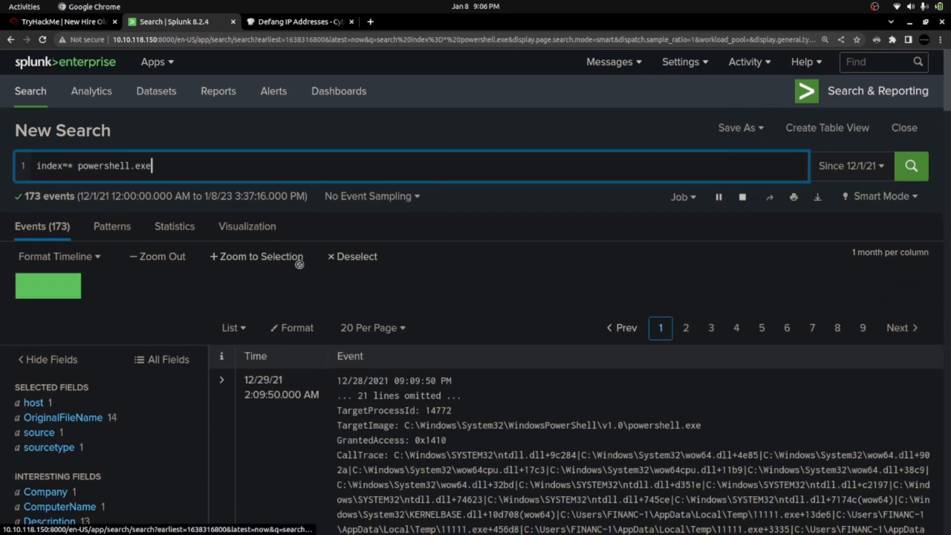
- Examine the number of powershell.exe events and the entries on the first results page for Windows Defender commands
left_click_drag(25, 196, 75, 197)
scroll(256, 288, "down", 5)
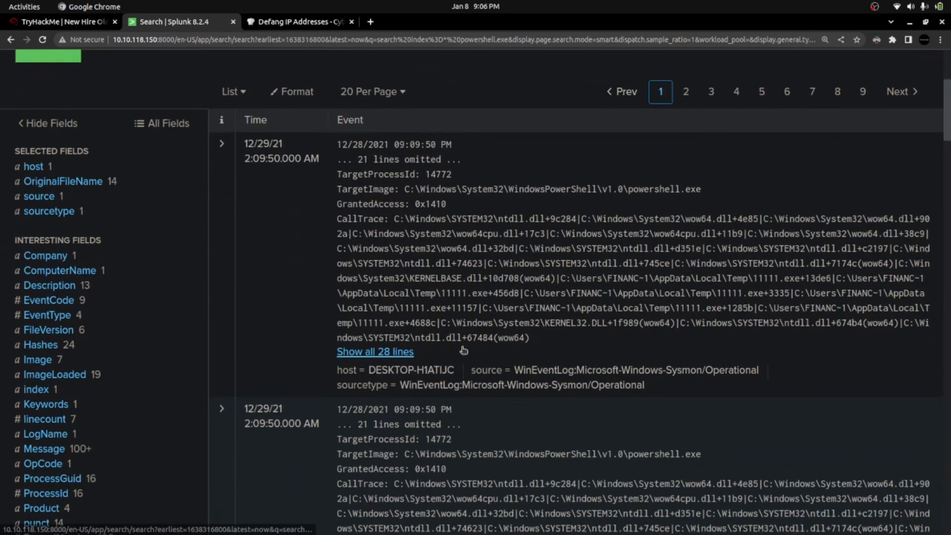
scroll(490, 339, "down", 4)
scroll(490, 339, "down", 14)
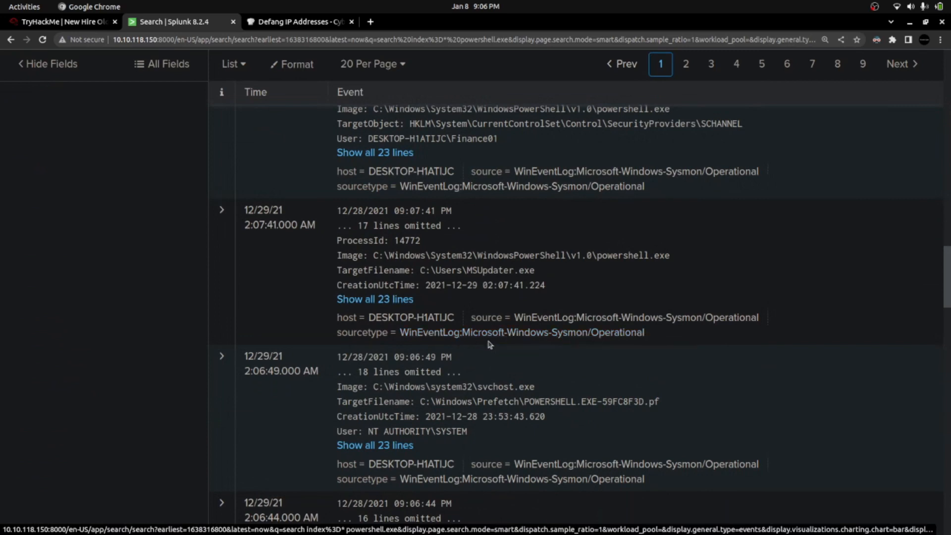
scroll(491, 343, "down", 6)
scroll(506, 281, "down", 5)
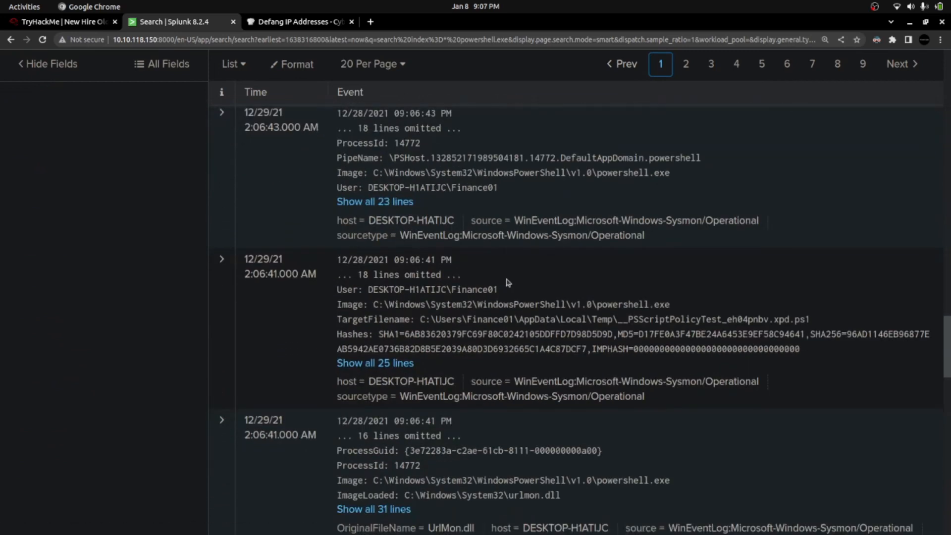
scroll(507, 282, "down", 6)
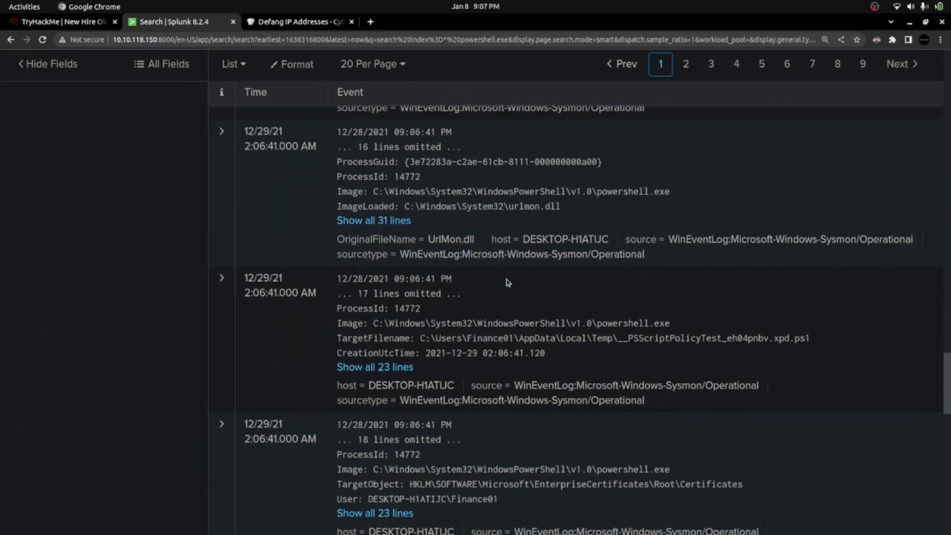
left_click_drag(948, 383, 948, 84)
- Add the CommandLine field to the selected fields of the powershell.exe search
scroll(85, 334, "down", 3)
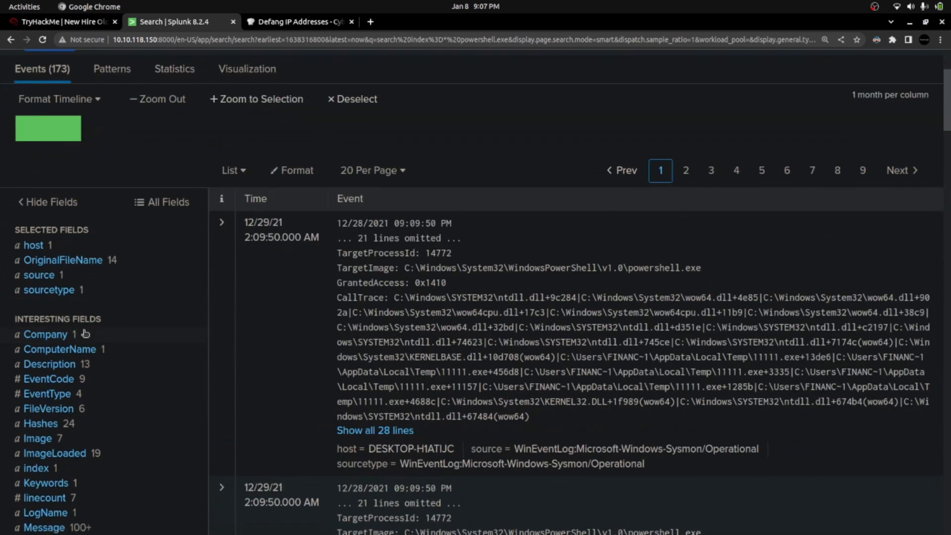
scroll(64, 292, "down", 10)
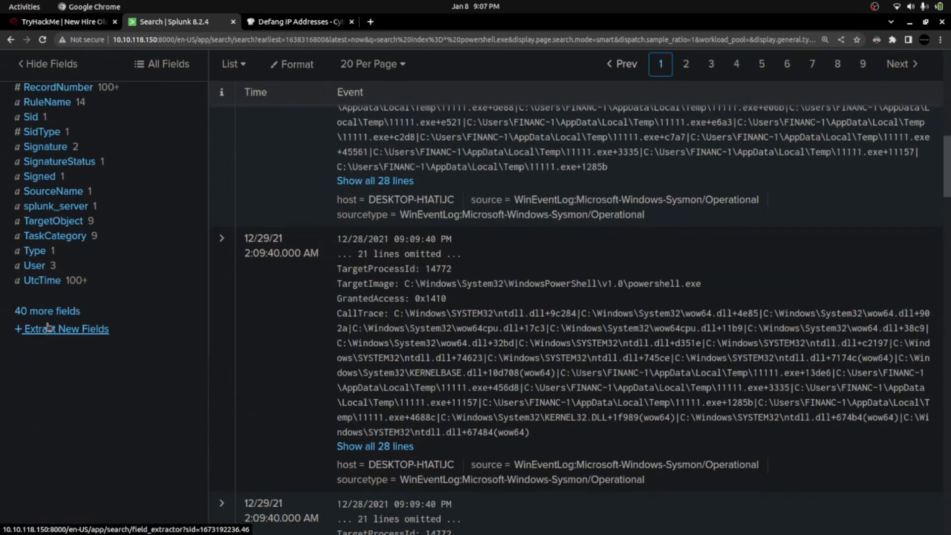
left_click(47, 311)
scroll(201, 337, "down", 10)
scroll(148, 366, "up", 10)
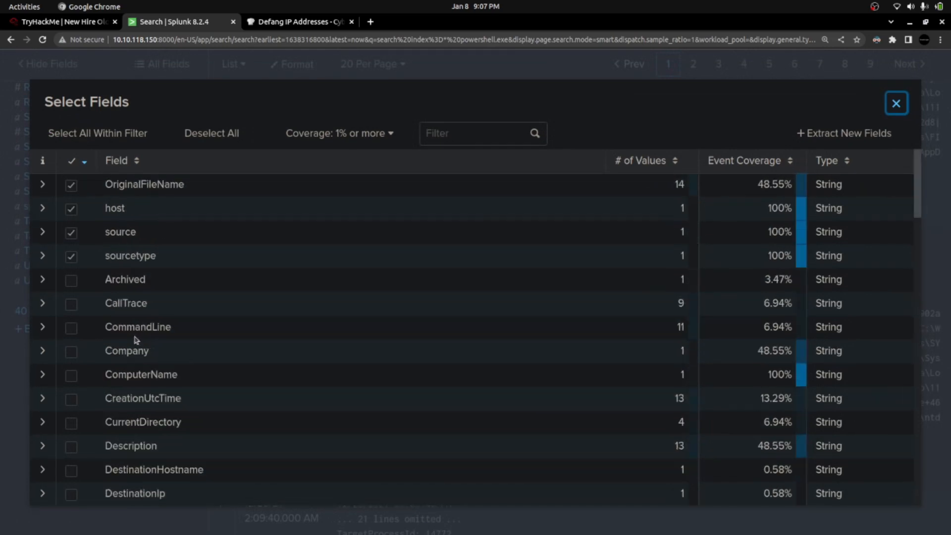
left_click_drag(106, 328, 172, 328)
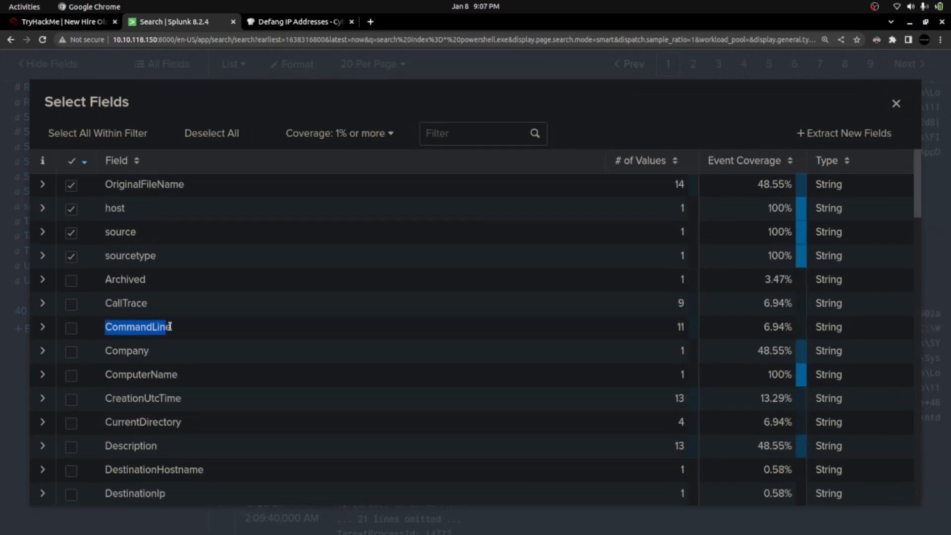
left_click(173, 329)
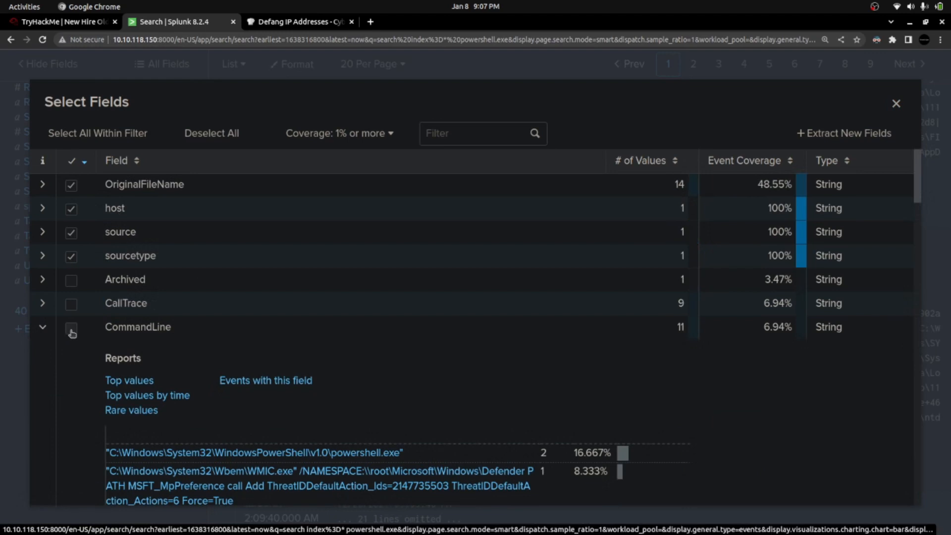
left_click(71, 329)
scroll(149, 347, "down", 3)
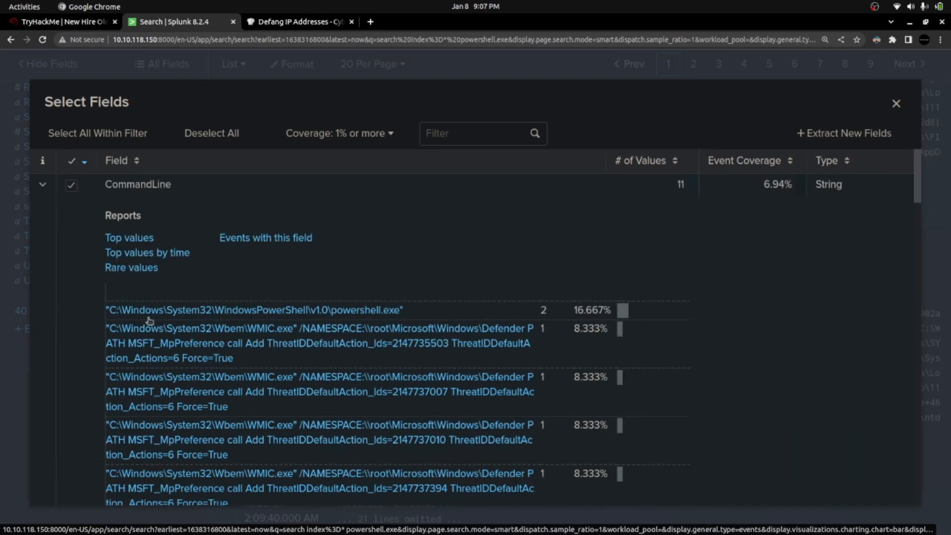
left_click(897, 104)
scroll(170, 249, "up", 10)
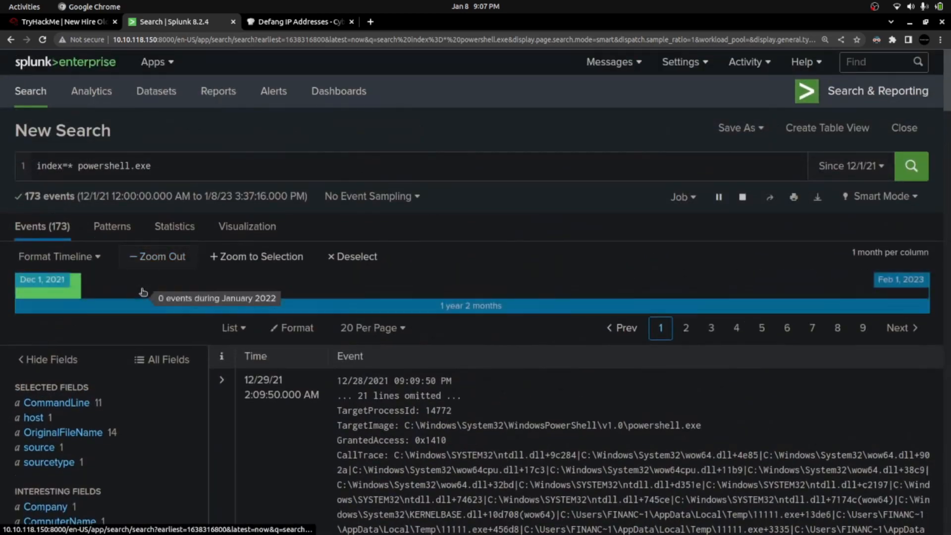
- Examine the top CommandLine values for WMIC and PowerShell commands that target Windows Defender
scroll(143, 291, "down", 3)
left_click(57, 245)
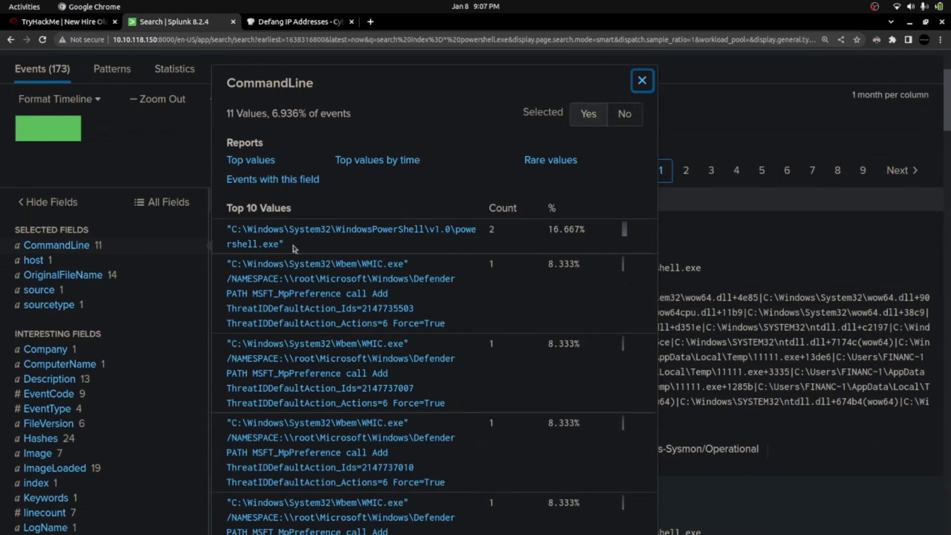
scroll(308, 270, "down", 2)
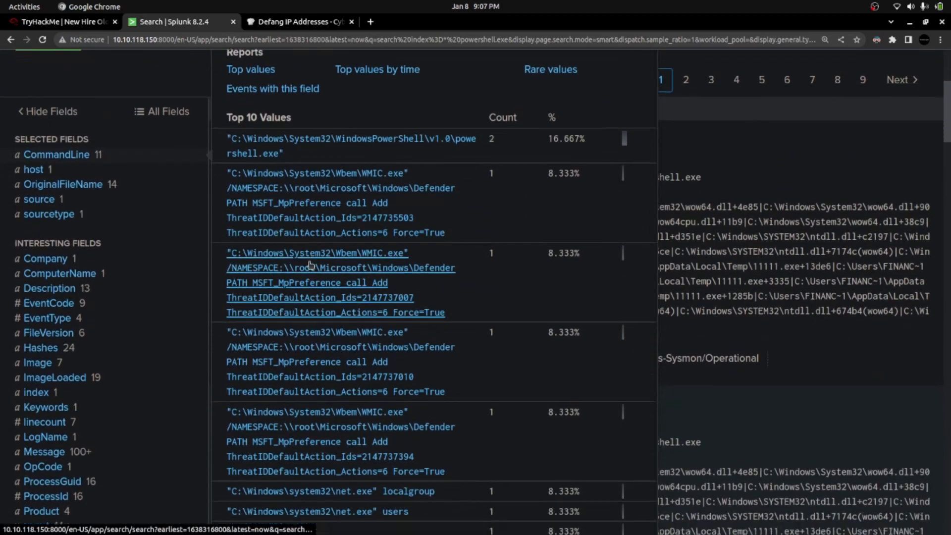
scroll(310, 265, "down", 2)
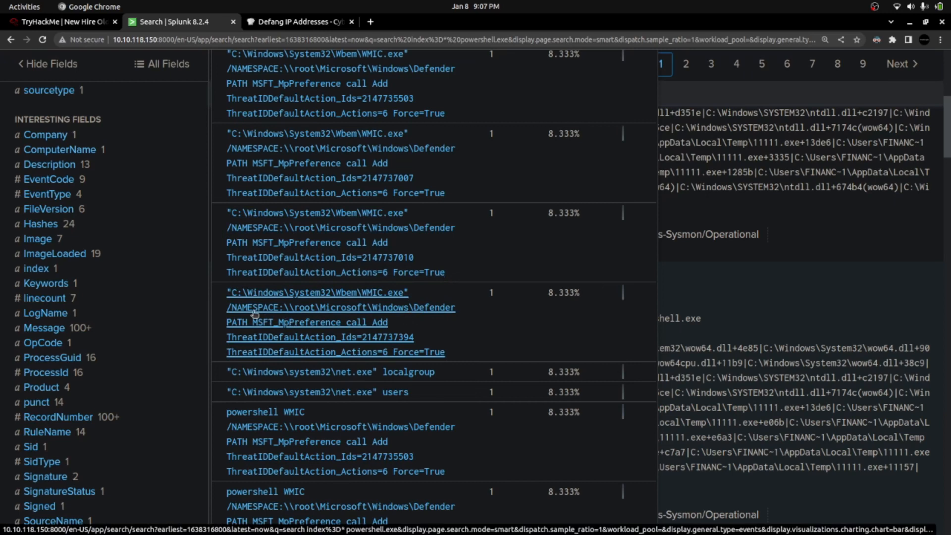
scroll(254, 312, "down", 2)
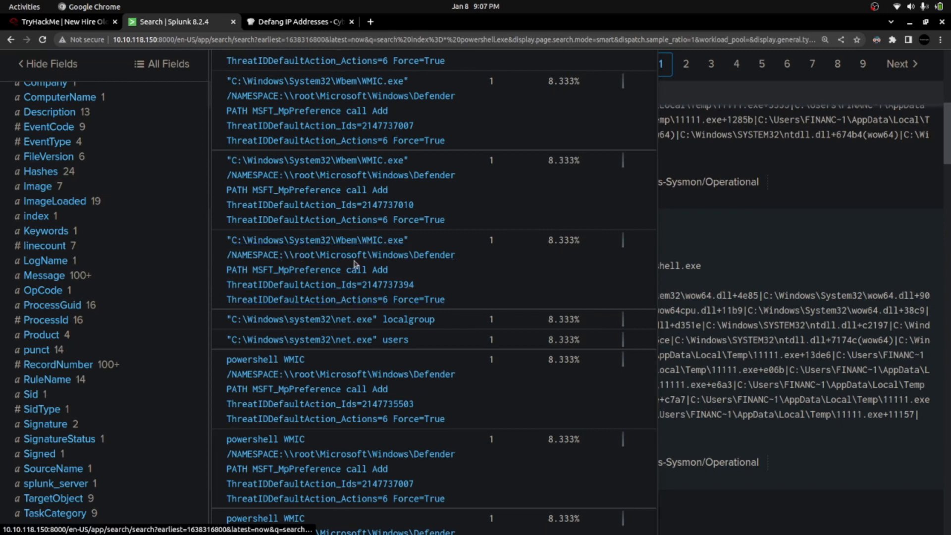
scroll(407, 335, "down", 2)
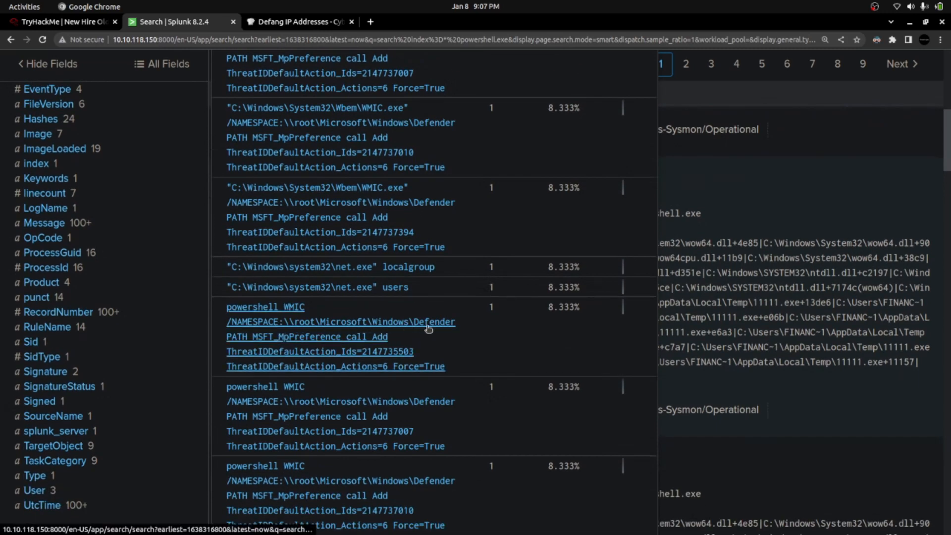
scroll(428, 329, "down", 5)
scroll(416, 340, "up", 9)
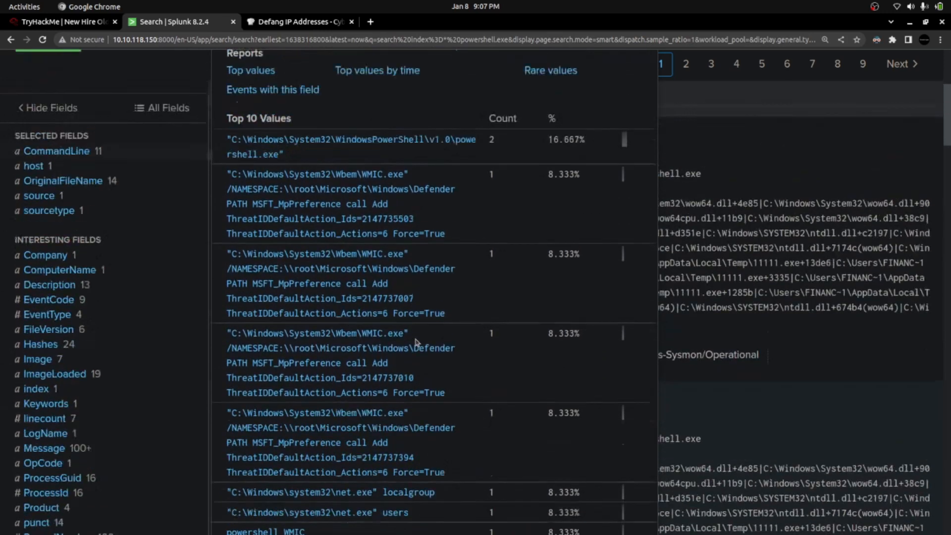
- Narrow the powershell.exe search to events that contain the CommandLine field
scroll(416, 342, "up", 5)
left_click(716, 290)
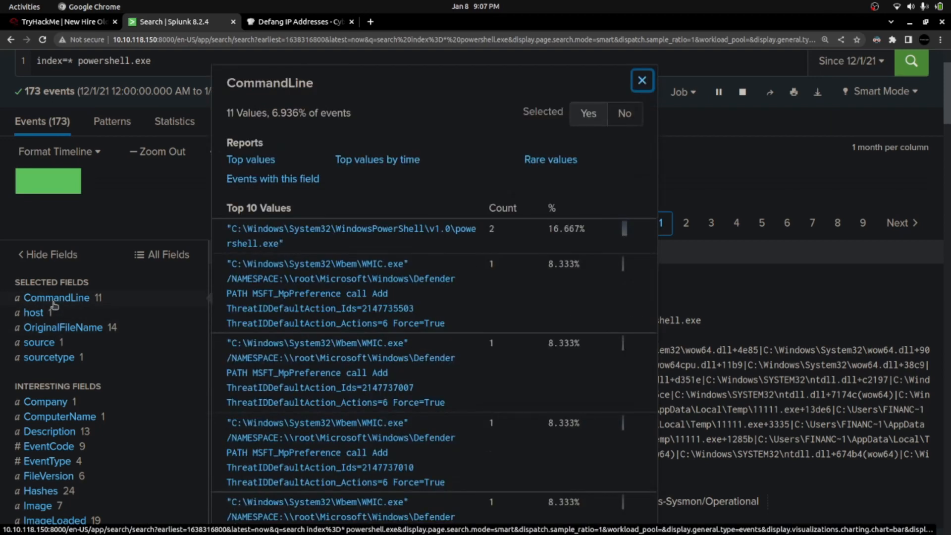
left_click(254, 180)
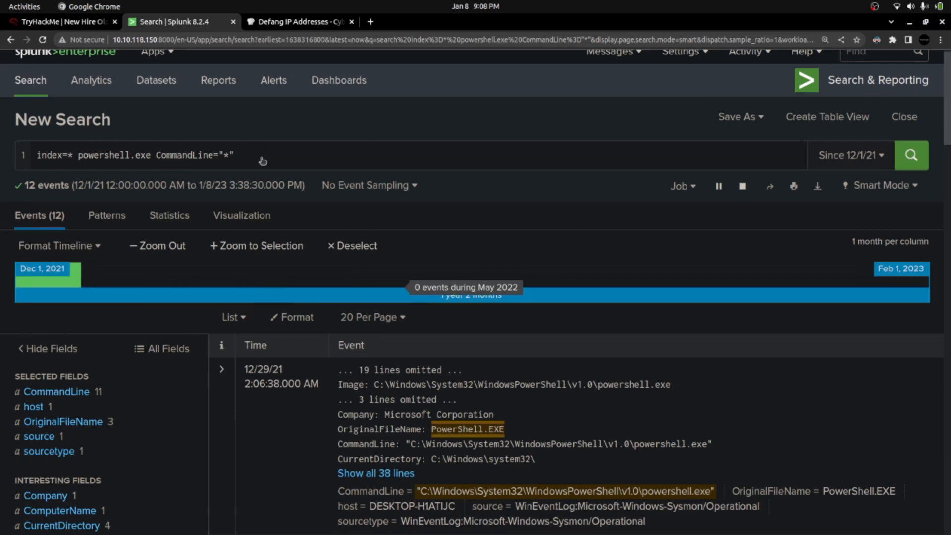
- Expand the newest event to all its lines and examine its event code, command line and parent process details
scroll(382, 283, "down", 5)
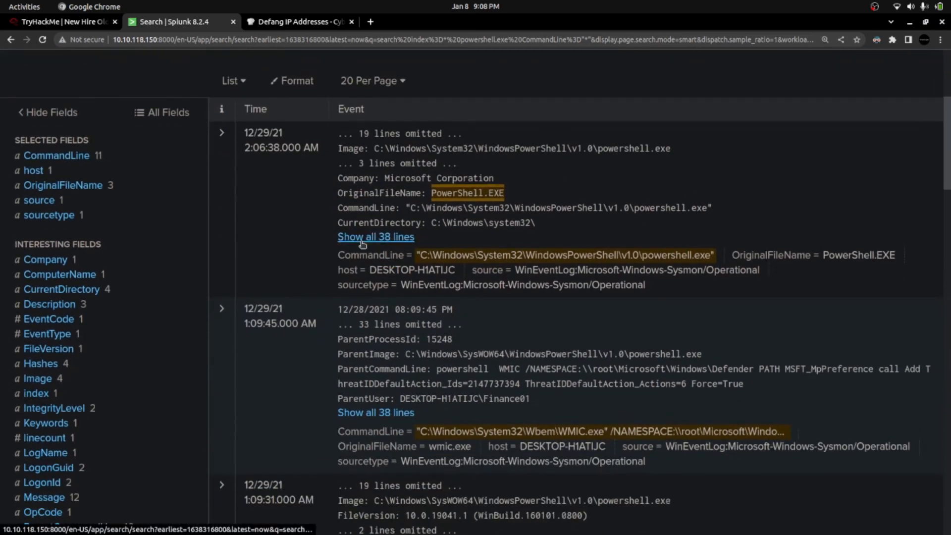
left_click(369, 237)
scroll(410, 264, "down", 3)
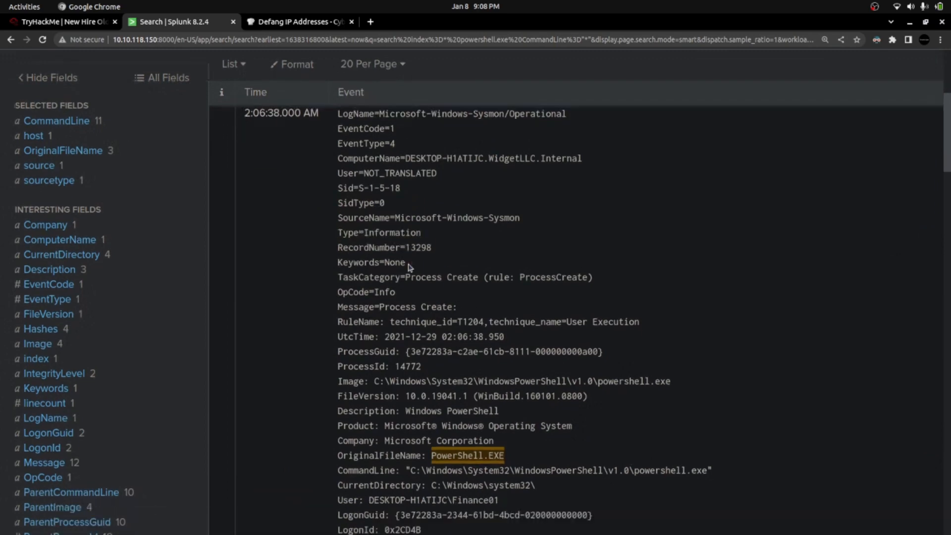
scroll(382, 374, "down", 3)
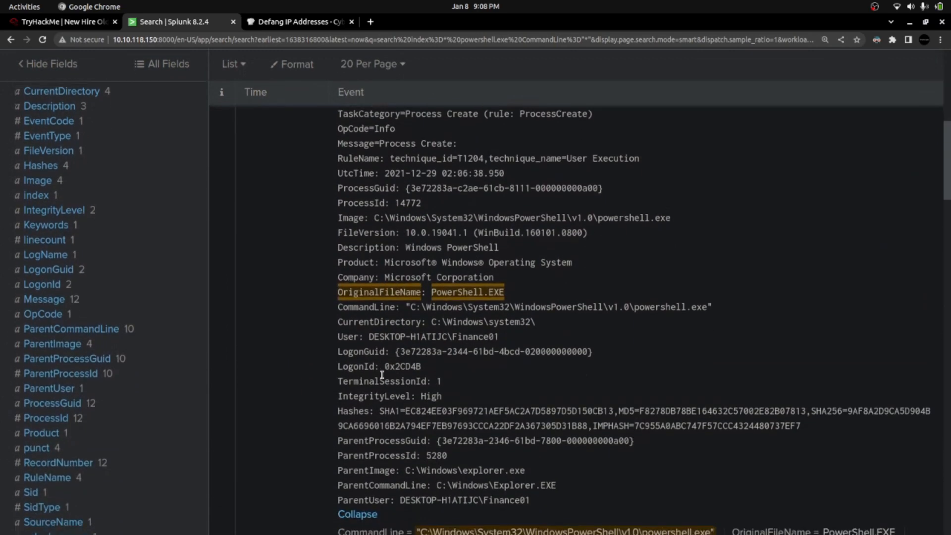
scroll(351, 338, "up", 6)
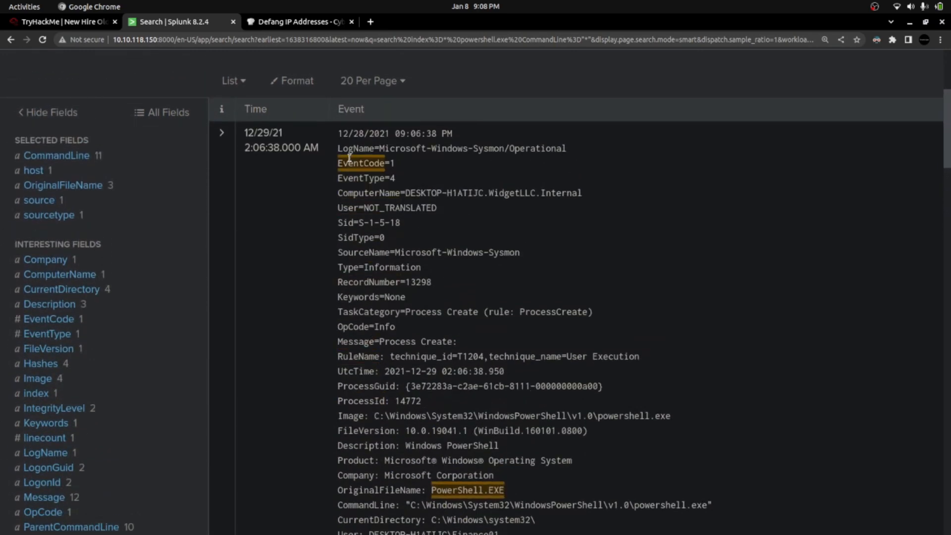
scroll(361, 383, "down", 4)
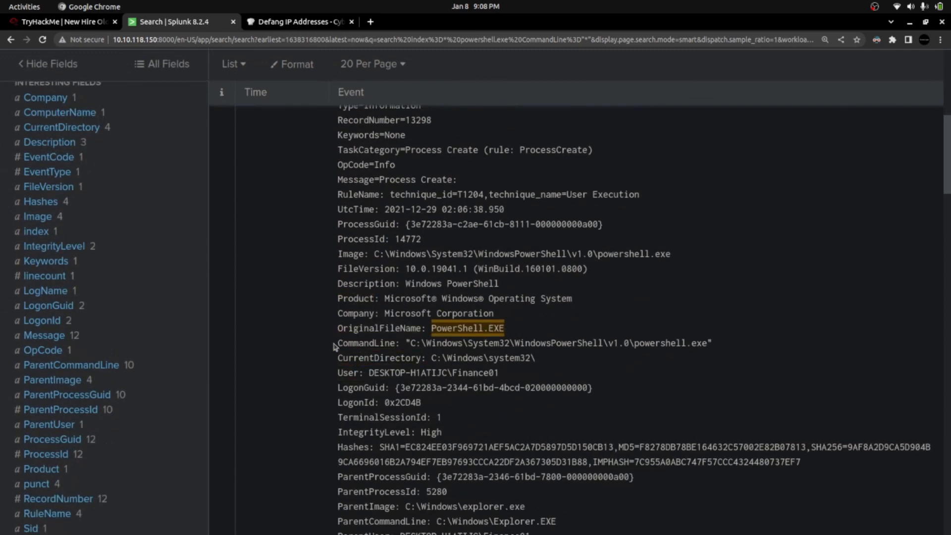
scroll(422, 343, "down", 11)
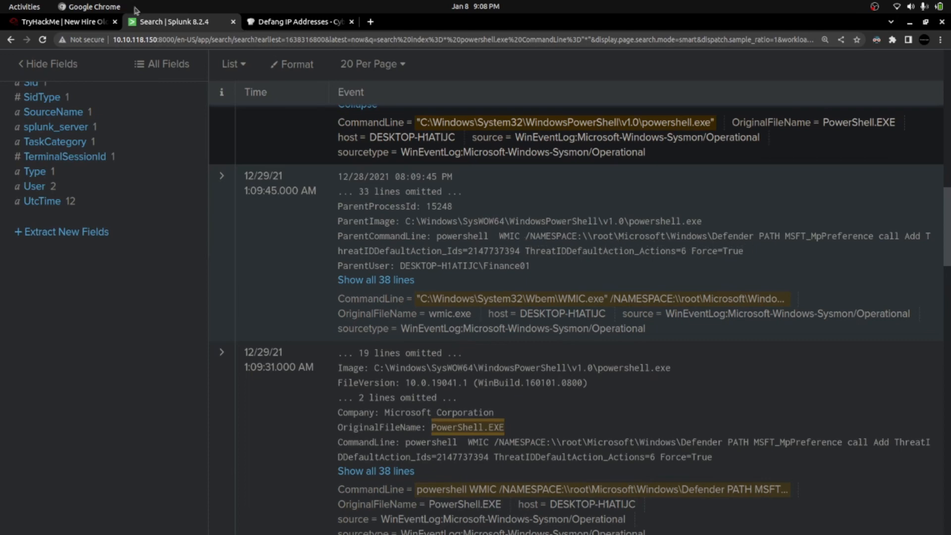
- Reread the TryHackMe question on the last command executed in the series that changed Windows Defender's behaviour
left_click(96, 22)
left_click(274, 278)
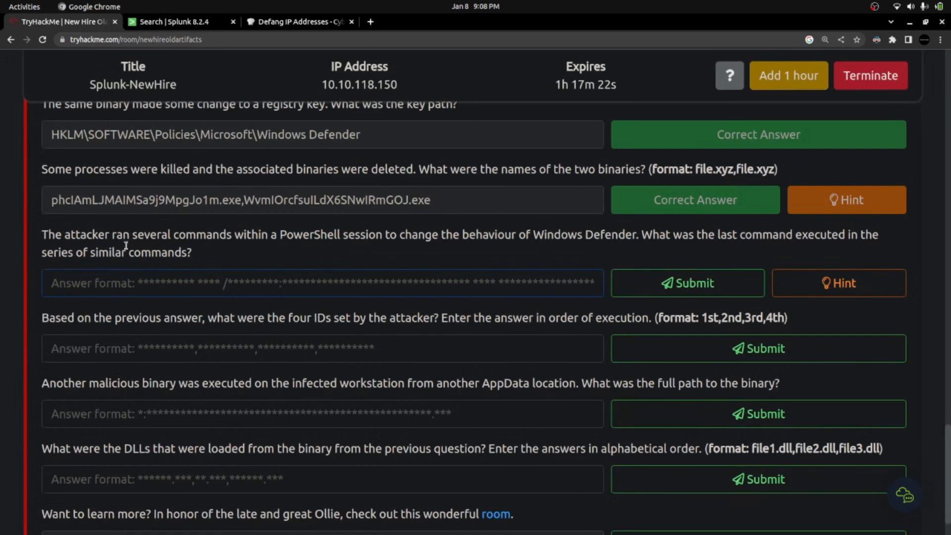
left_click_drag(641, 234, 852, 249)
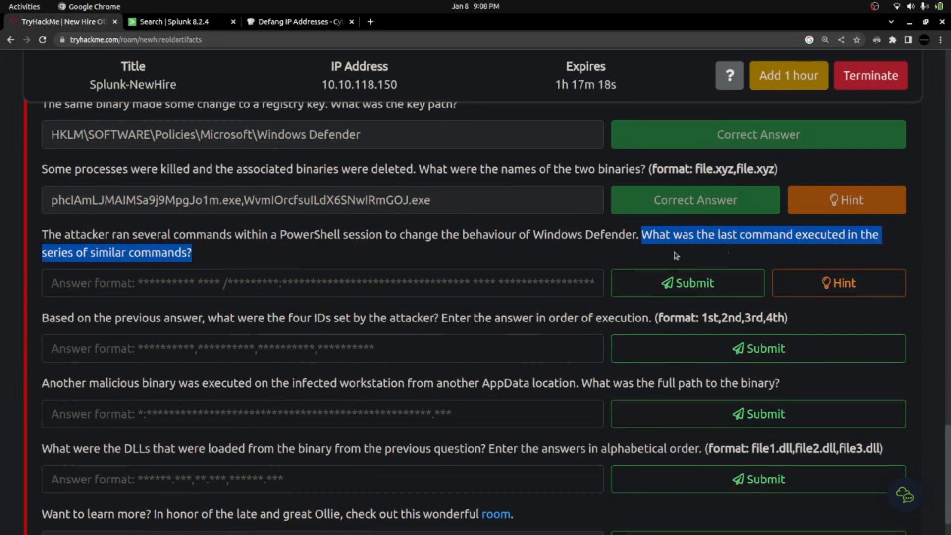
- Switch back to Splunk and compare the timestamps and command lines of the Windows Defender WMIC events
left_click(193, 25)
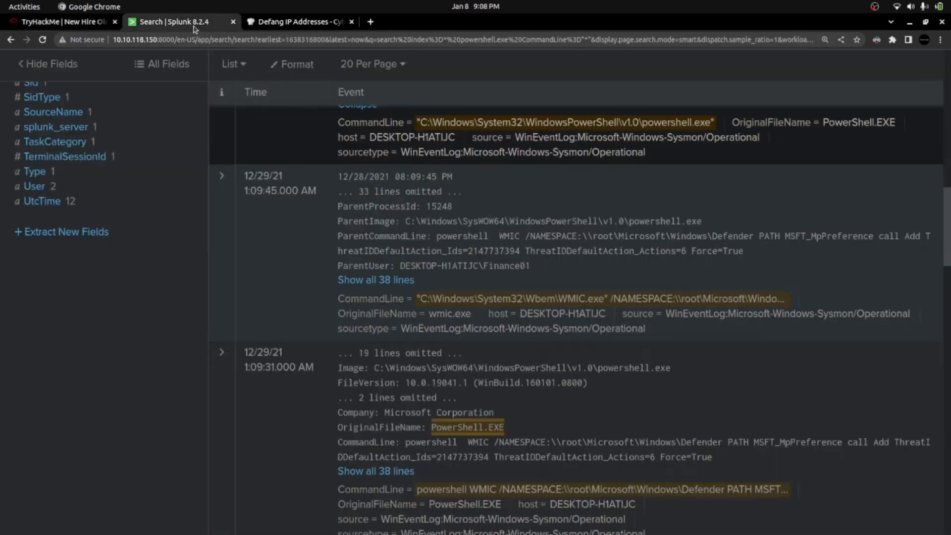
scroll(565, 280, "down", 1)
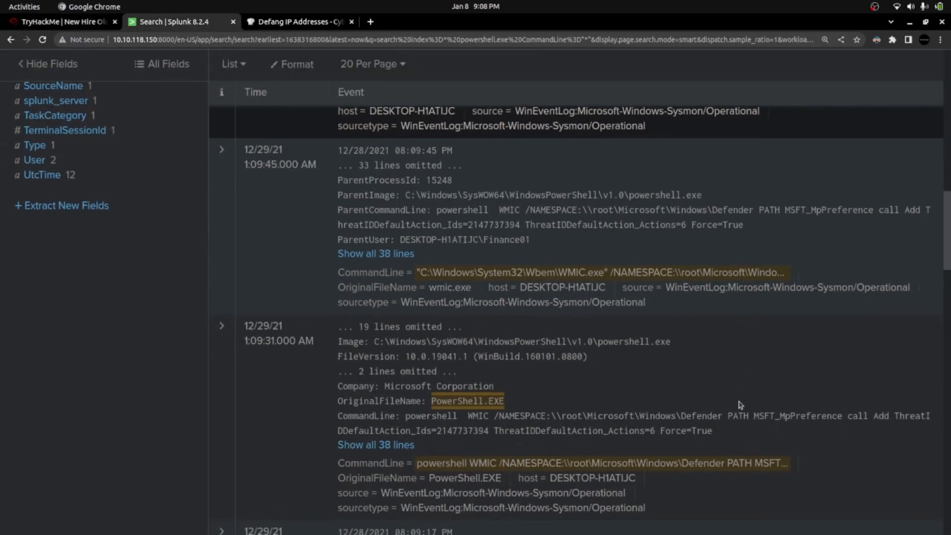
scroll(784, 420, "down", 3)
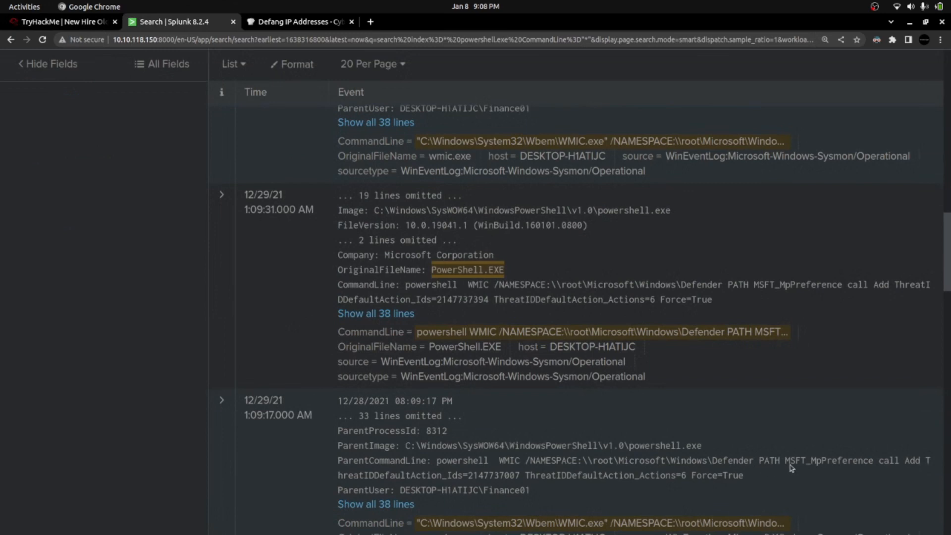
scroll(791, 468, "down", 7)
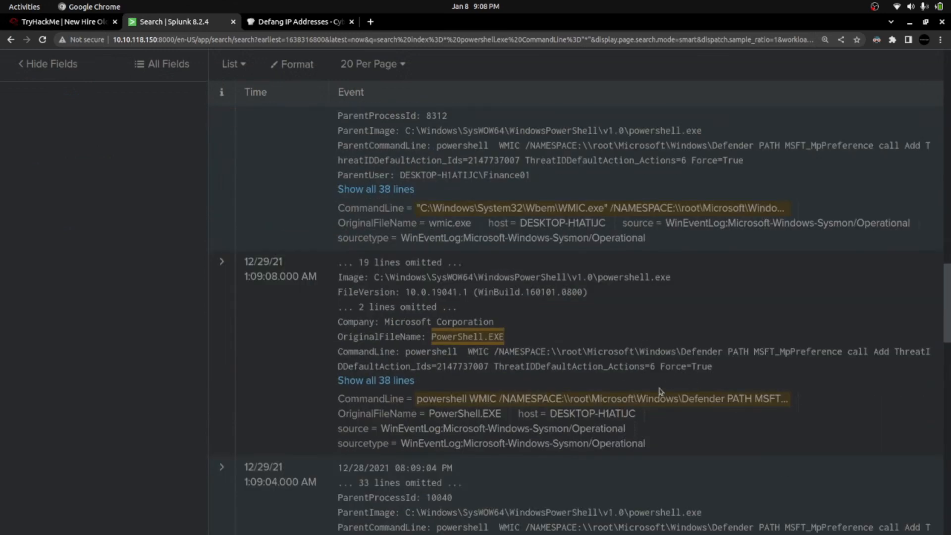
scroll(659, 392, "down", 3)
scroll(651, 389, "up", 17)
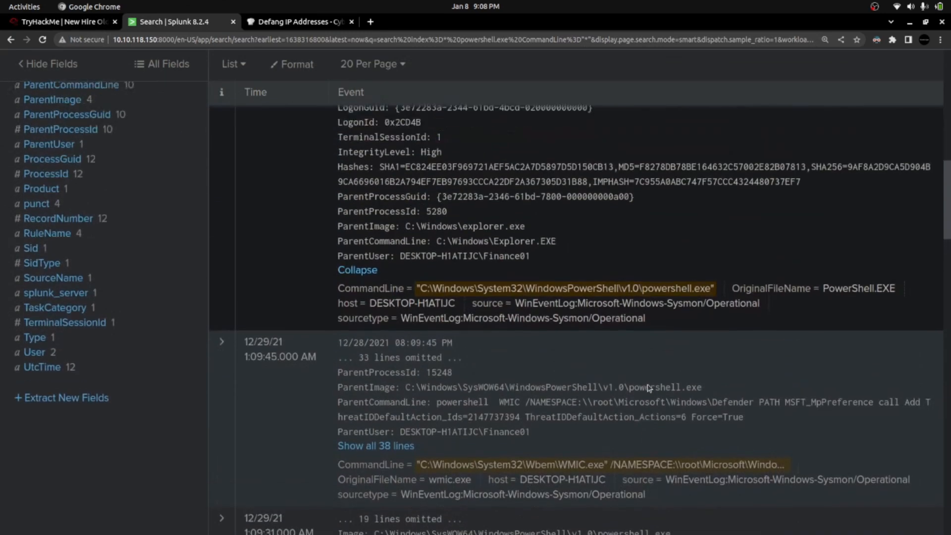
scroll(648, 388, "up", 4)
scroll(332, 282, "up", 8)
scroll(385, 275, "down", 11)
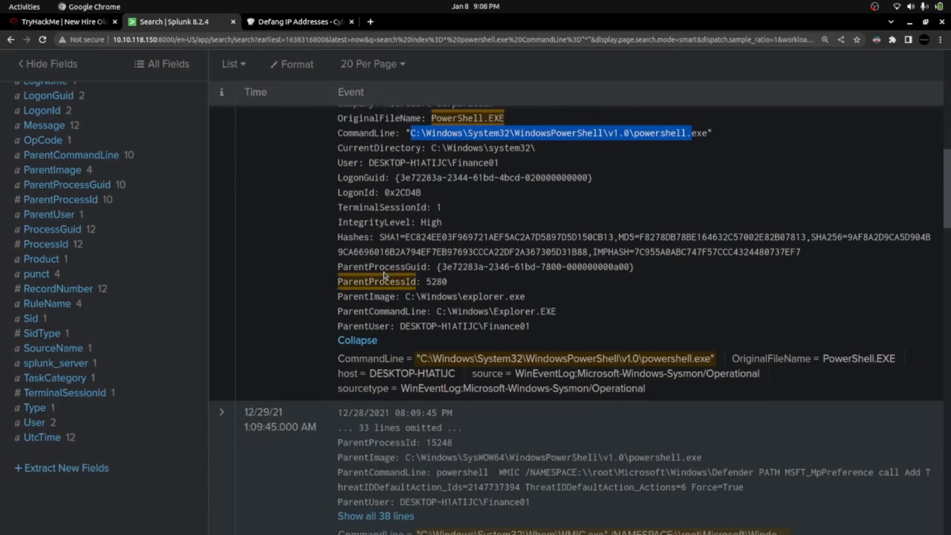
scroll(305, 387, "down", 2)
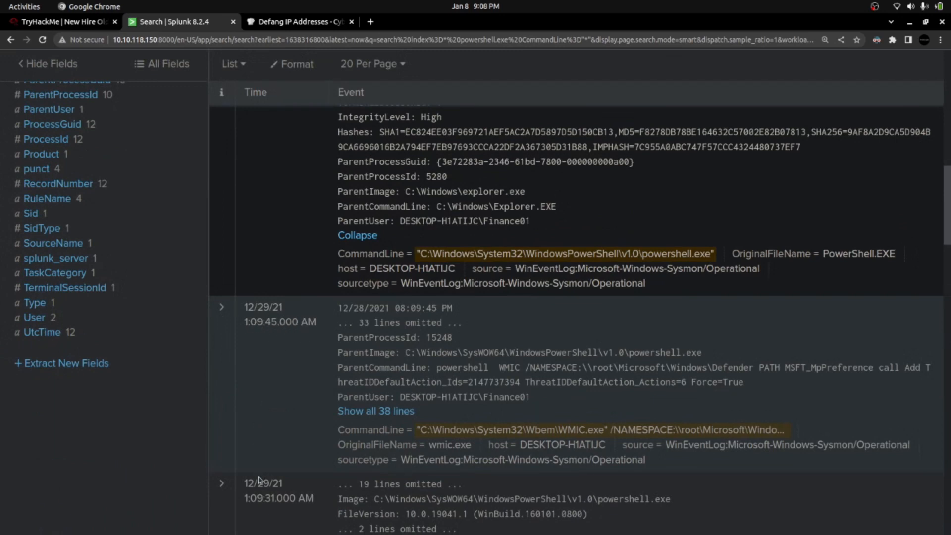
scroll(266, 504, "down", 6)
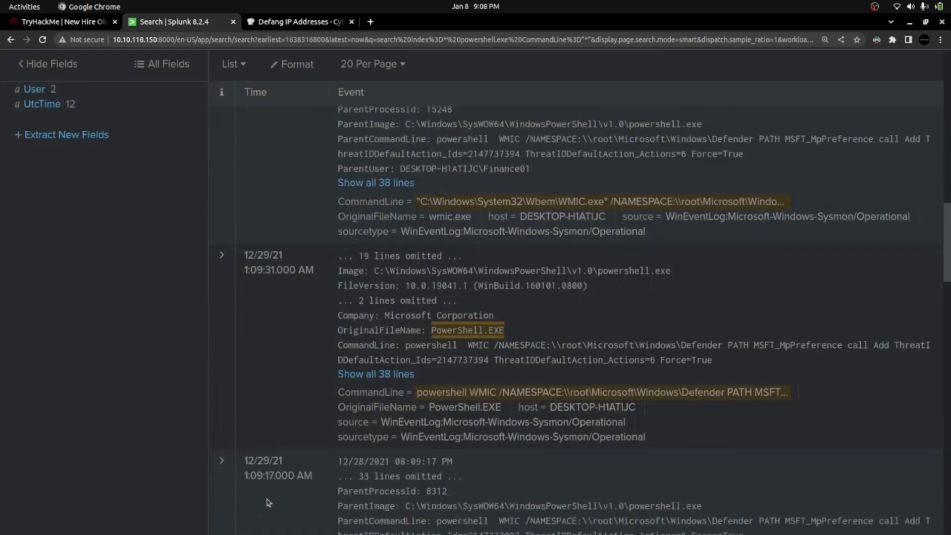
scroll(266, 394, "down", 8)
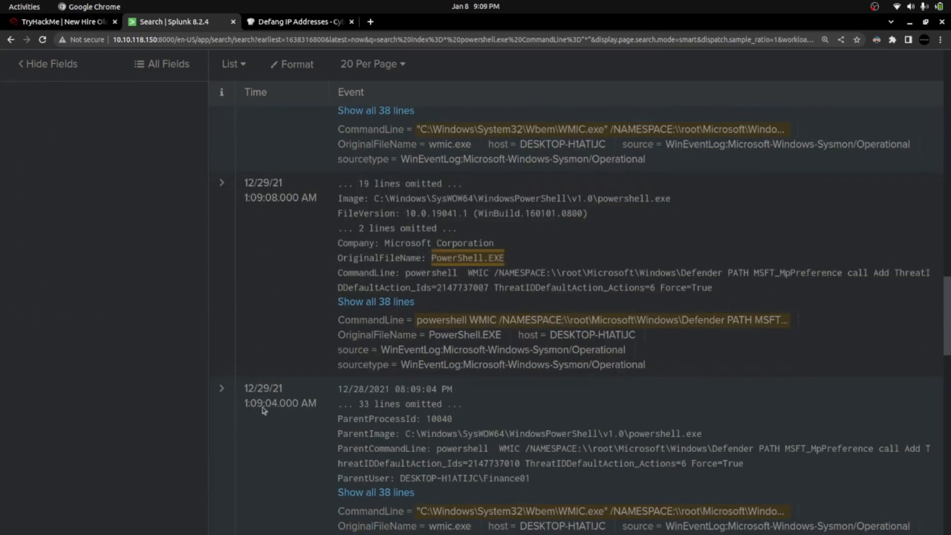
- Copy the full powershell WMIC command from the ParentCommandLine of the 1:09:45 AM Windows Defender event
scroll(279, 408, "up", 10)
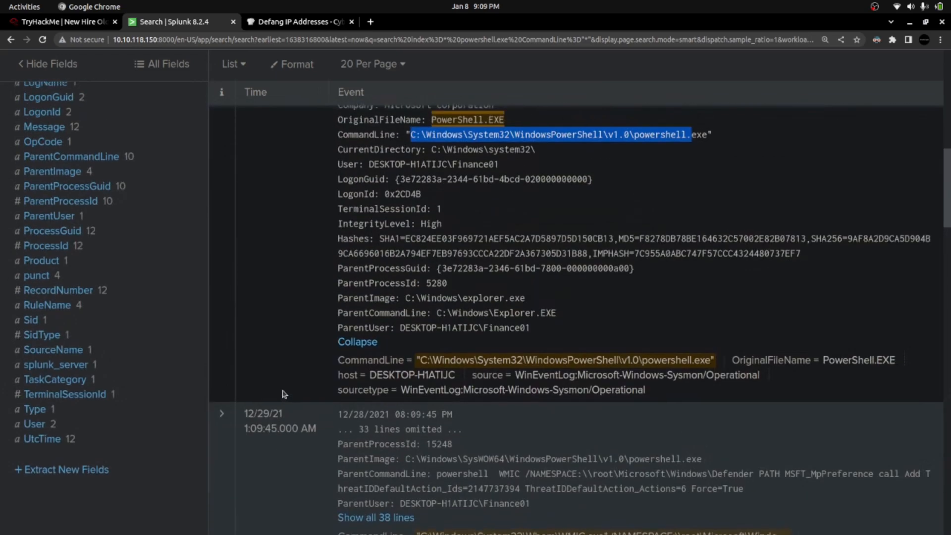
scroll(283, 393, "down", 2)
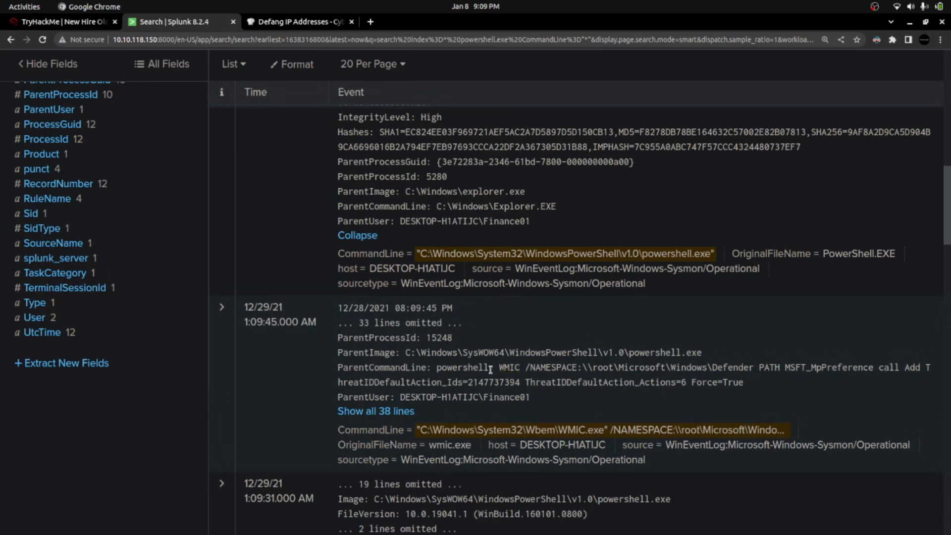
left_click_drag(499, 368, 749, 391)
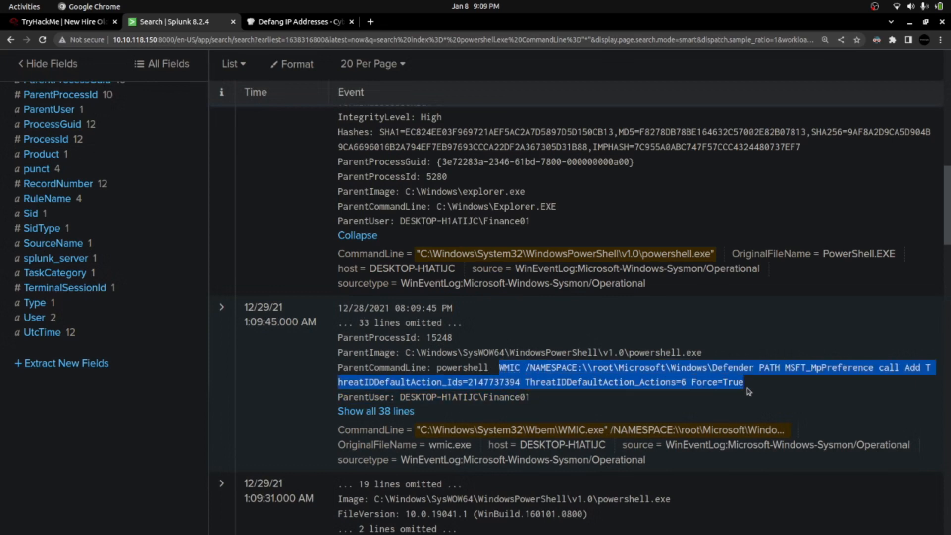
left_click(98, 22)
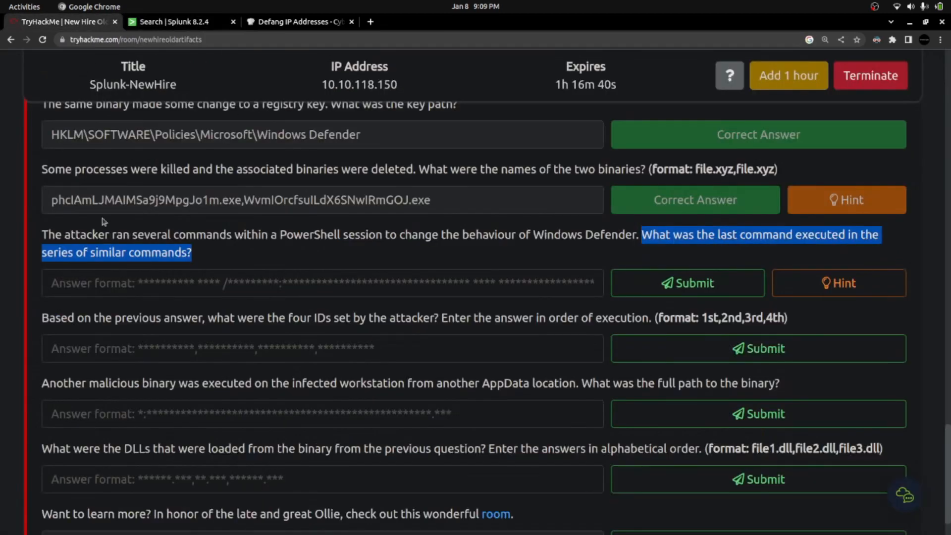
left_click(208, 24)
left_click_drag(437, 367, 744, 385)
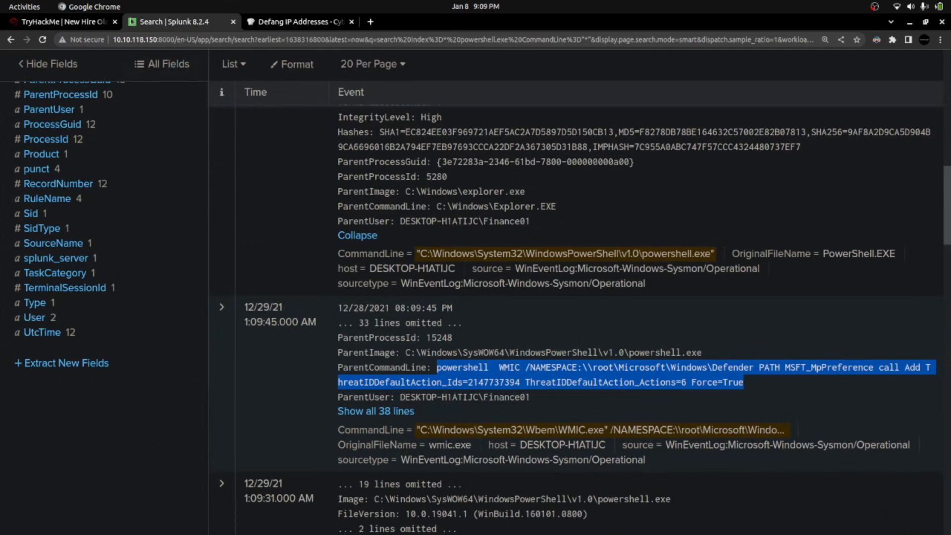
- Submit the copied powershell WMIC command on TryHackMe as the last command executed in the series
left_click(91, 24)
left_click(153, 297)
key("ctrl+v")
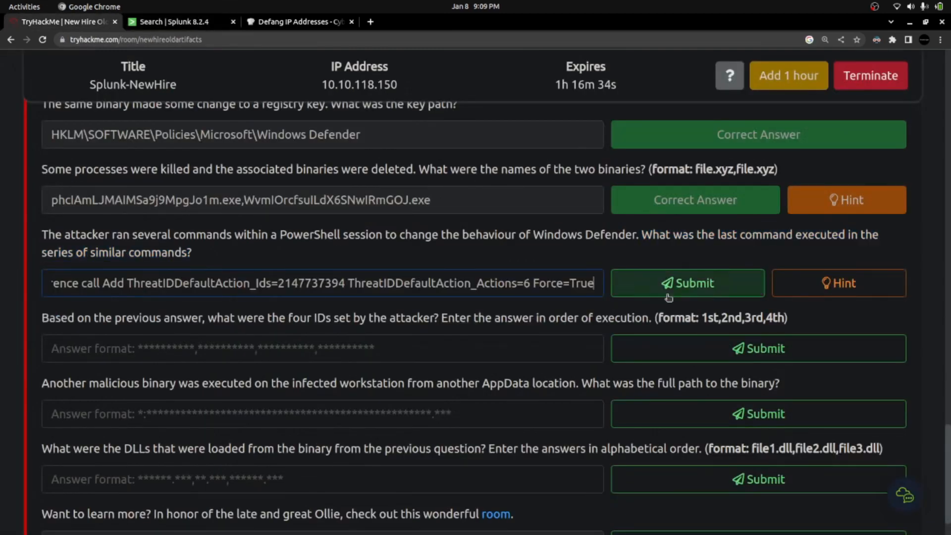
left_click(668, 293)
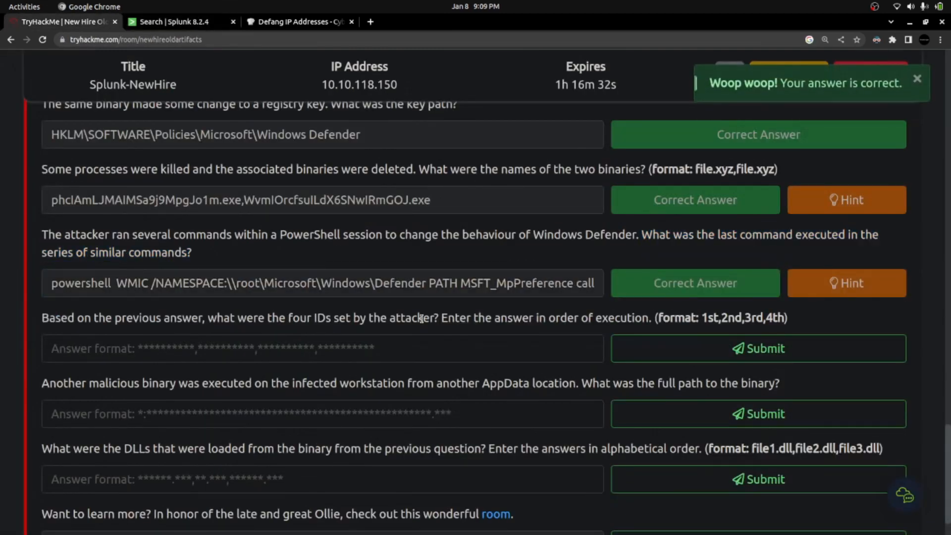
- Read the TryHackMe question on the four IDs set by the attacker and the required answer order
scroll(365, 337, "down", 1)
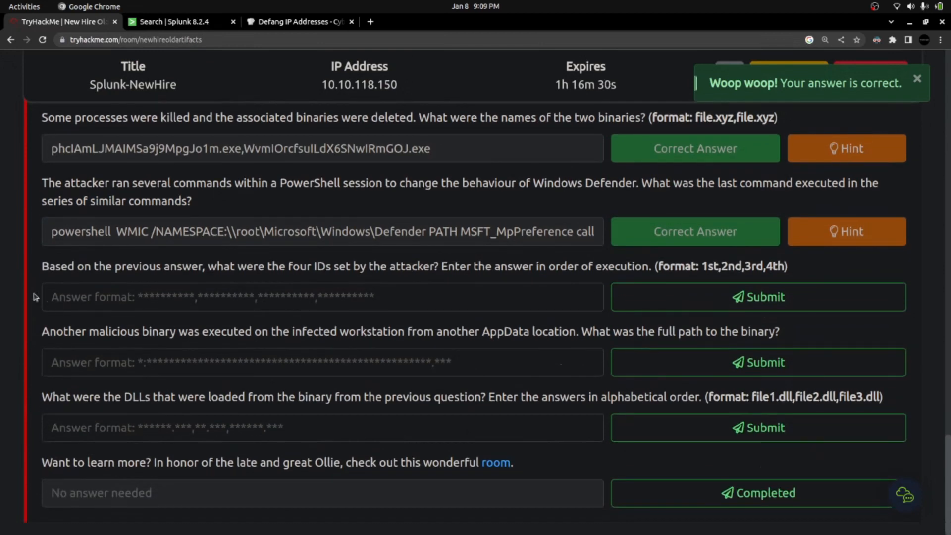
left_click_drag(42, 266, 570, 287)
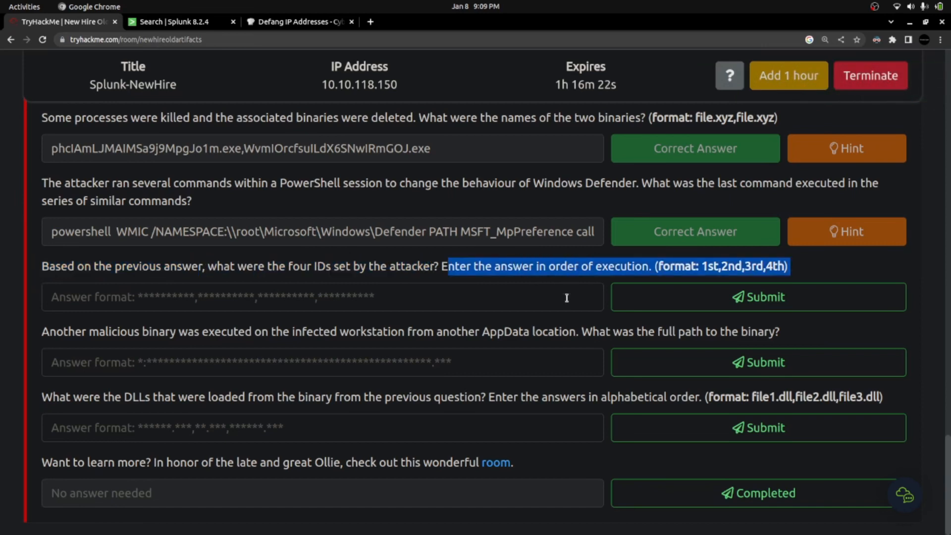
double_click(189, 267)
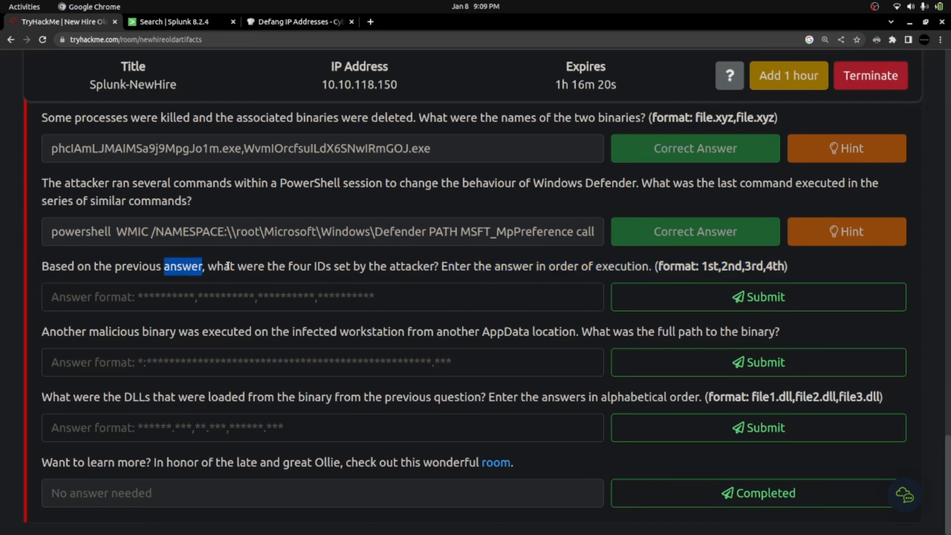
left_click_drag(208, 267, 324, 265)
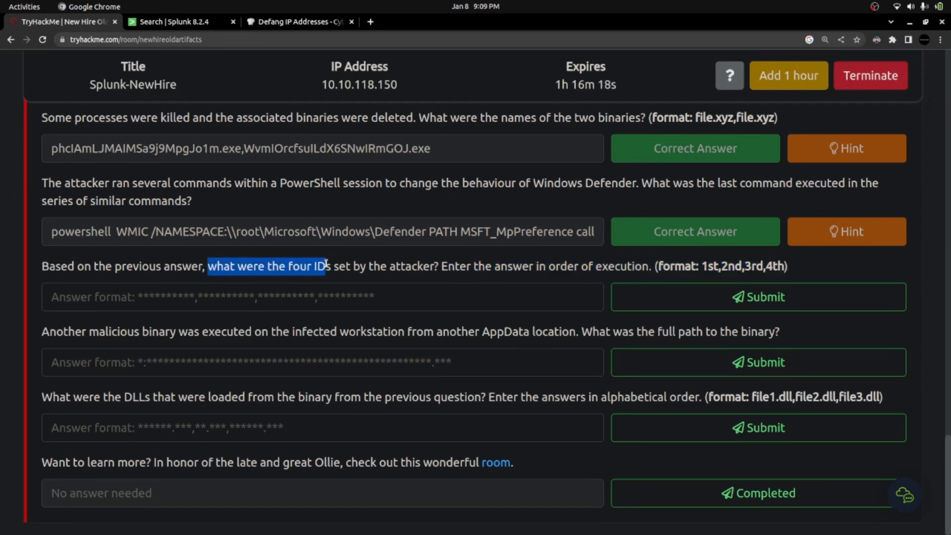
- Switch to Splunk, expand the 1:09:45 AM event to all its lines and examine its command line details
left_click(190, 22)
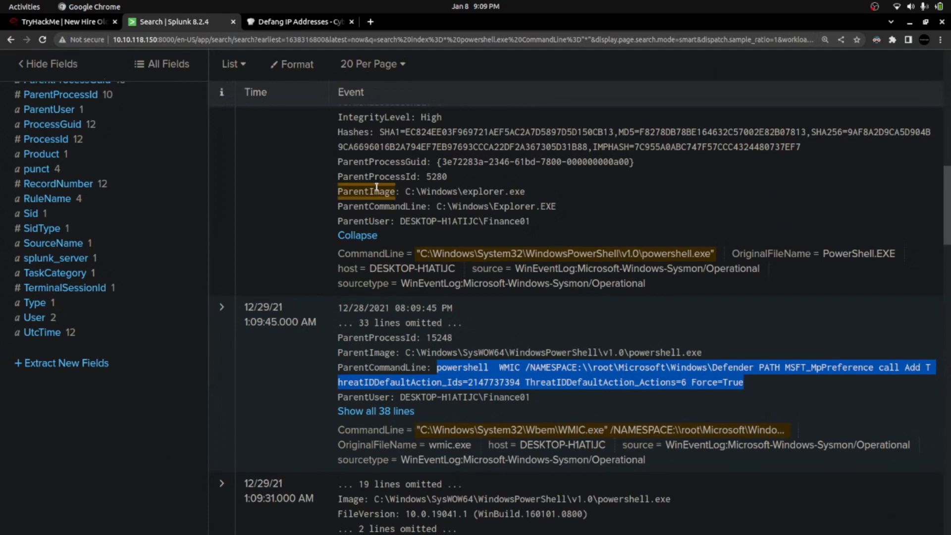
left_click(376, 411)
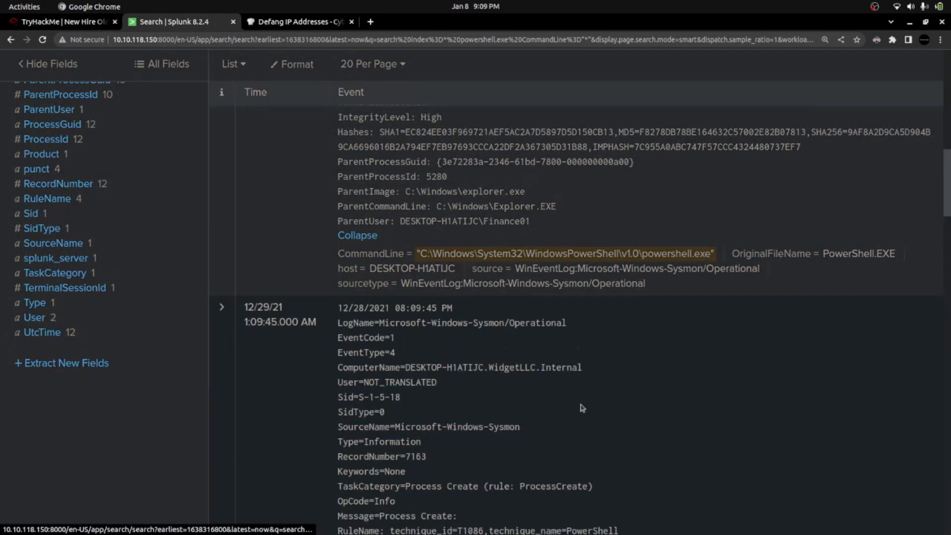
scroll(445, 365, "down", 10)
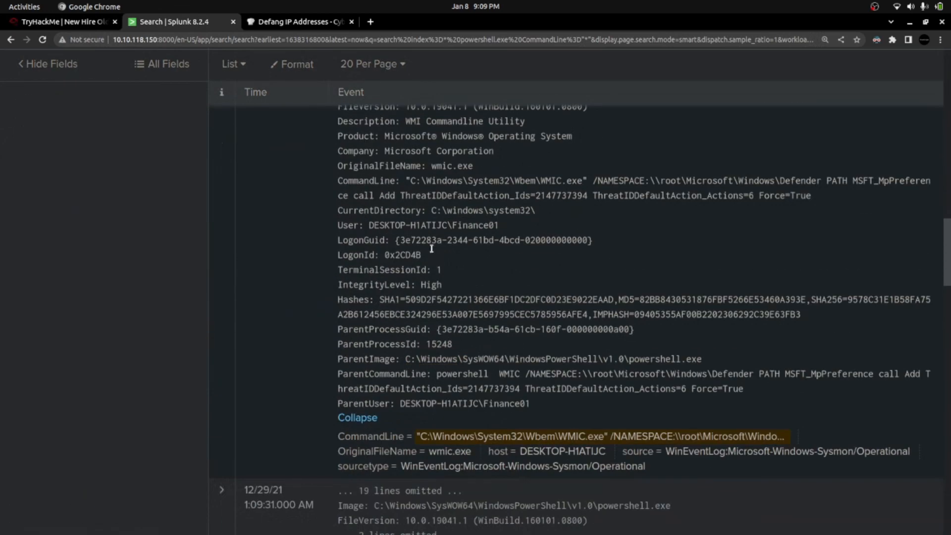
- Compare the previous TryHackMe answer with the ThreatIDDefaultAction_Ids parameter in the 1:09:45 AM event's CommandLine
left_click(66, 24)
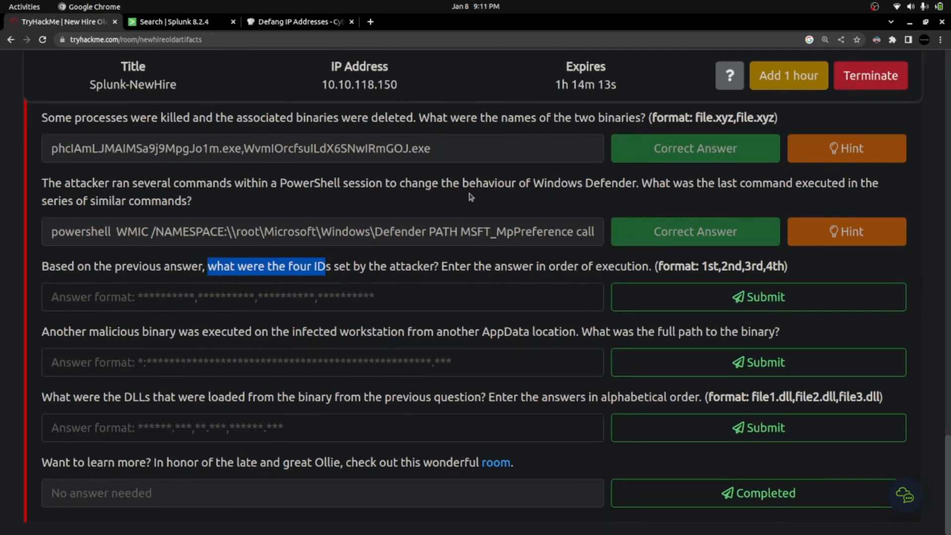
left_click_drag(75, 232, 429, 237)
left_click(159, 23)
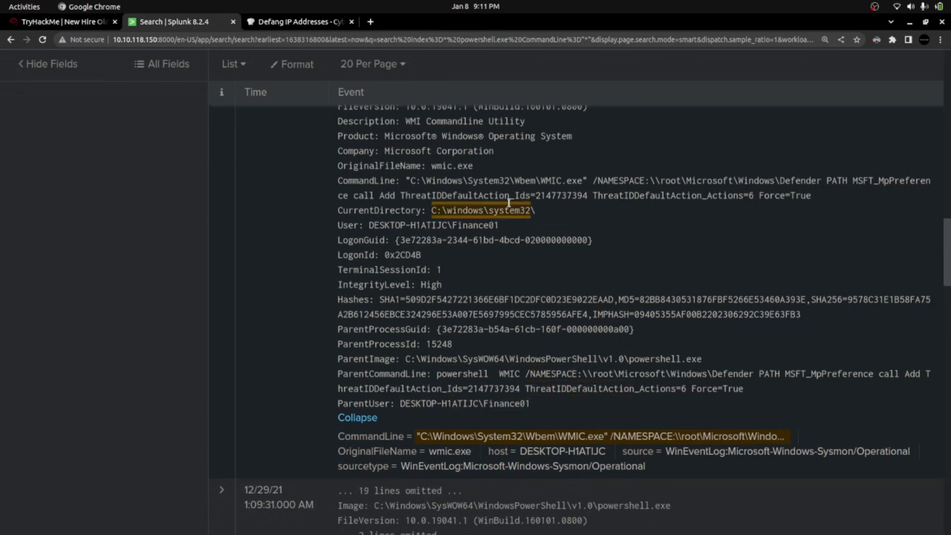
left_click_drag(402, 196, 588, 193)
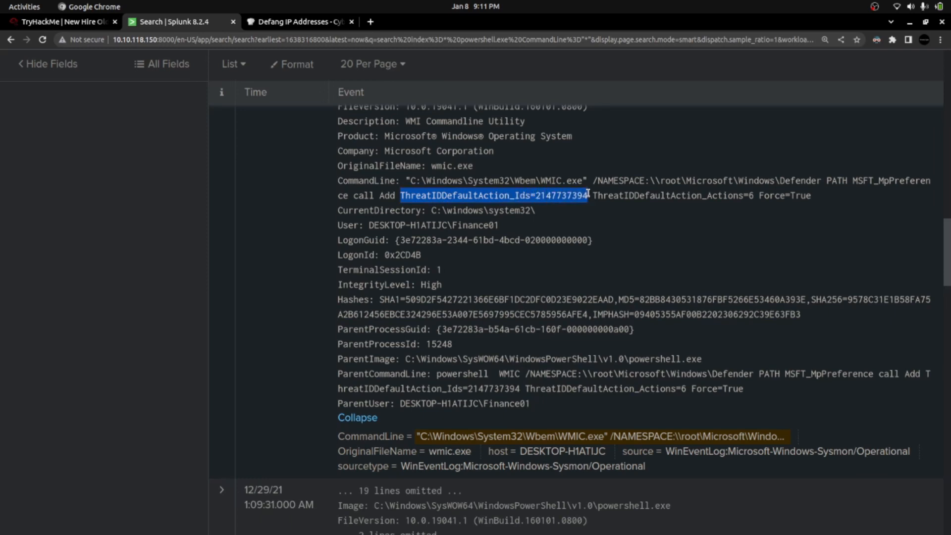
scroll(570, 206, "up", 6)
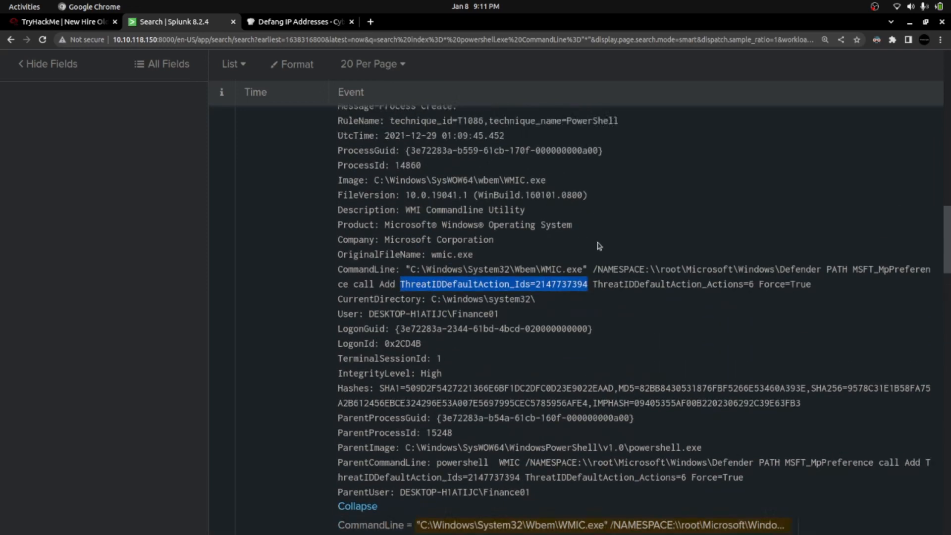
- Recheck the four-ID answer format on TryHackMe and locate the ID number in the 1:09:45 AM event's CommandLine in Splunk
left_click(75, 23)
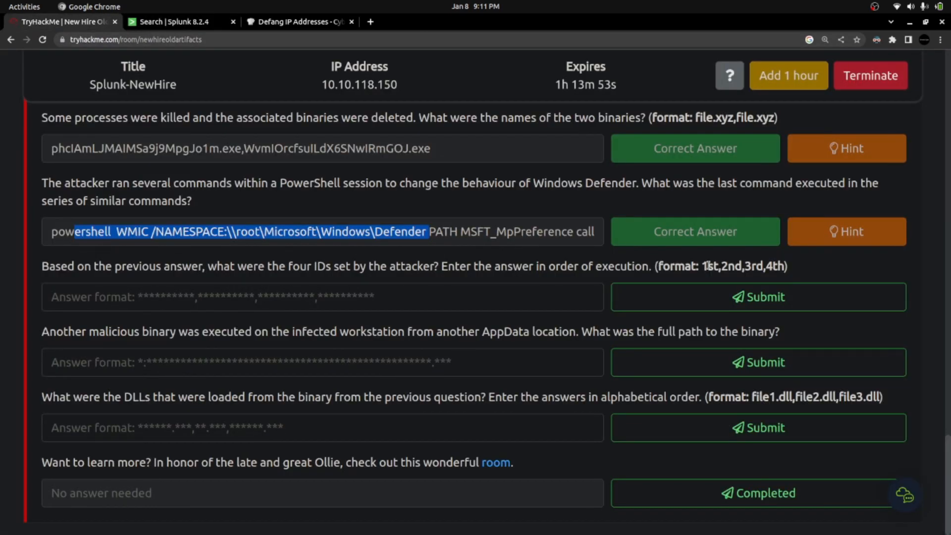
left_click(199, 26)
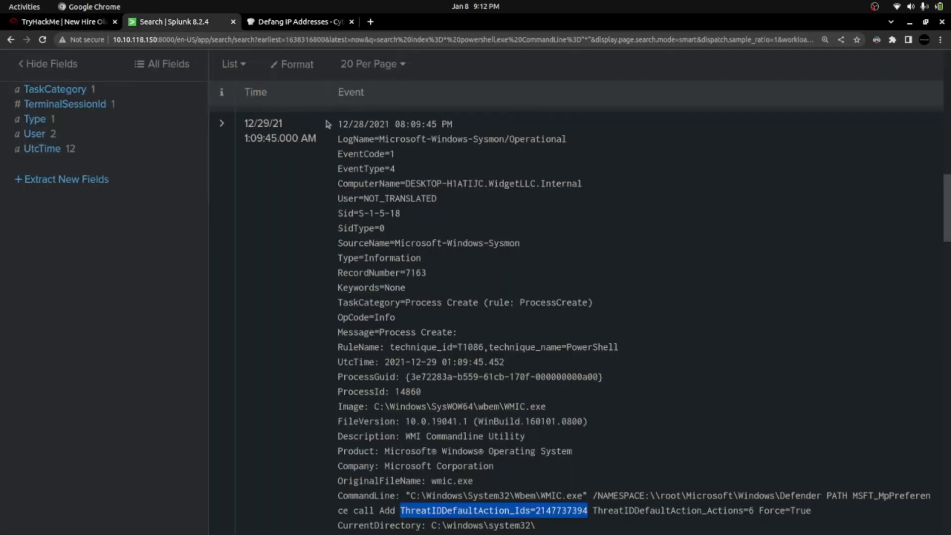
scroll(508, 292, "down", 2)
scroll(510, 293, "up", 12)
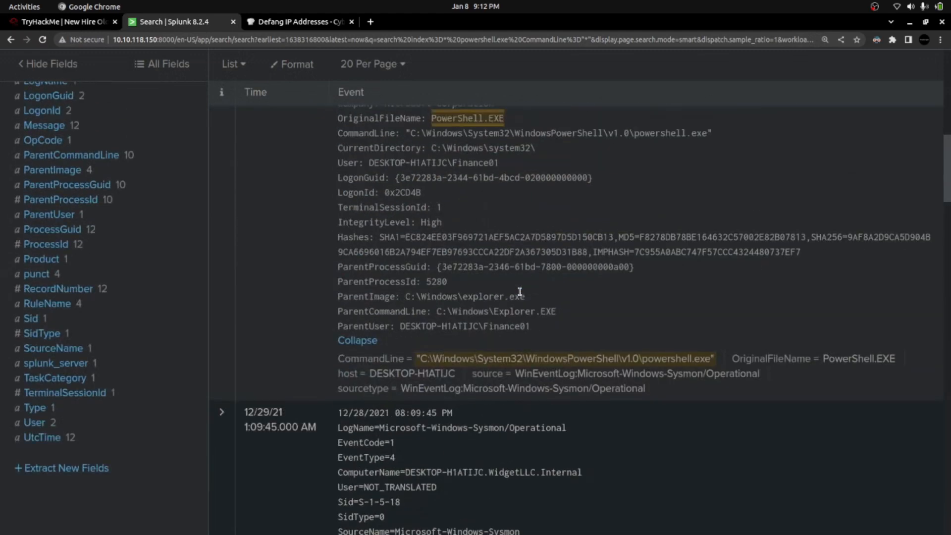
scroll(521, 295, "up", 3)
scroll(521, 295, "down", 9)
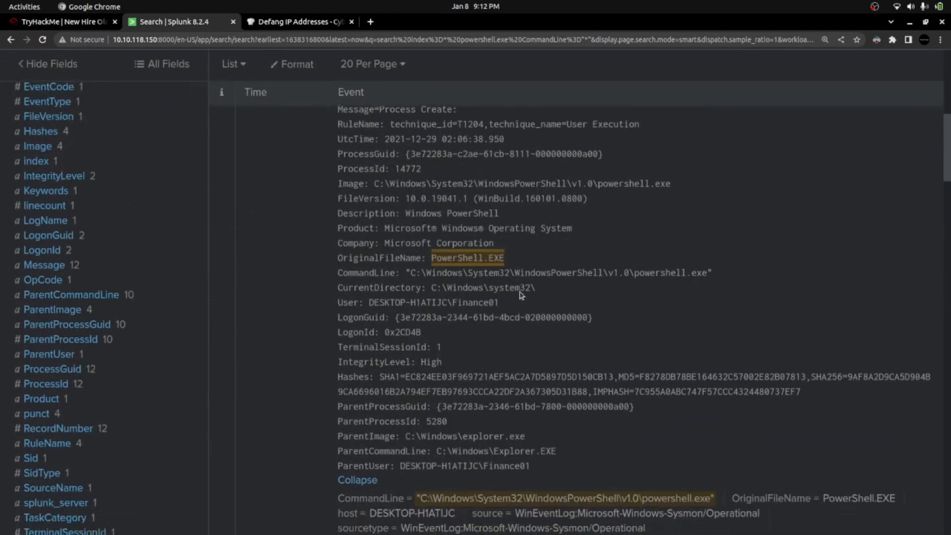
scroll(521, 295, "down", 5)
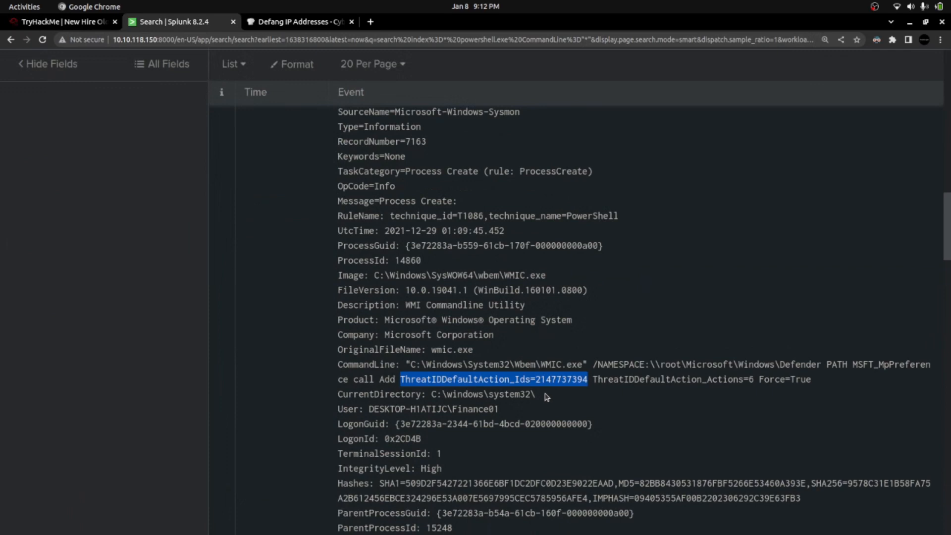
left_click(547, 397)
left_click_drag(536, 379, 583, 377)
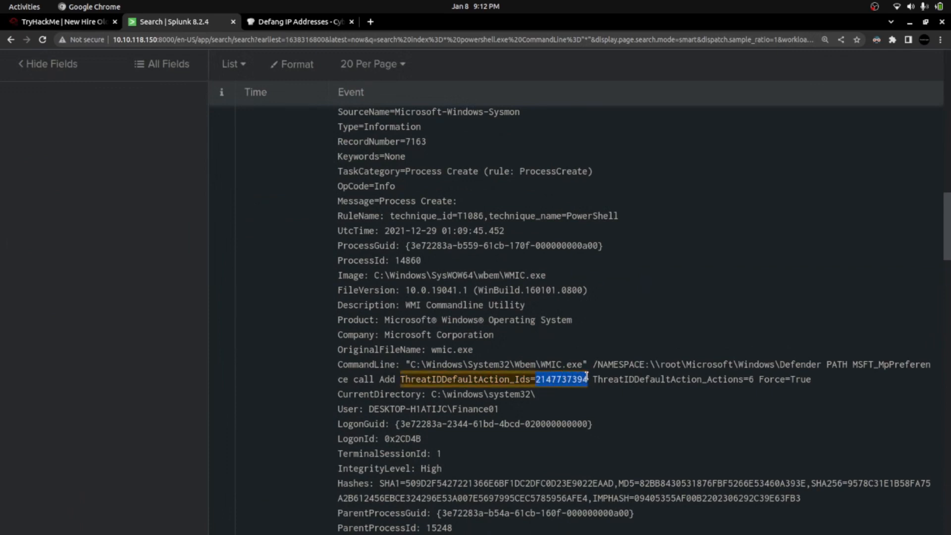
- Go through the Windows Defender WMIC events from 1:09:45 AM back to 1:08:44 AM and identify each ThreatIDDefaultAction_Ids value
key("alt+Tab")
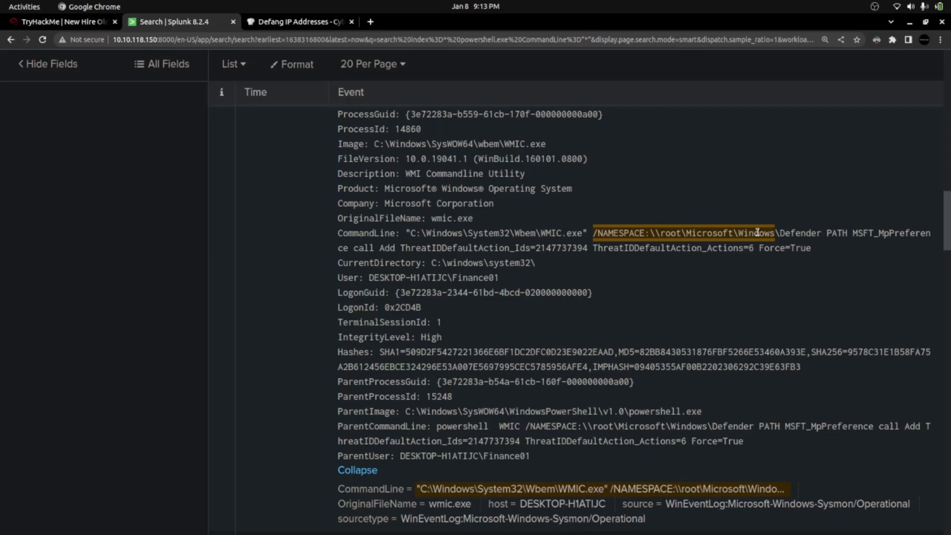
left_click_drag(535, 250, 578, 249)
scroll(579, 252, "down", 3)
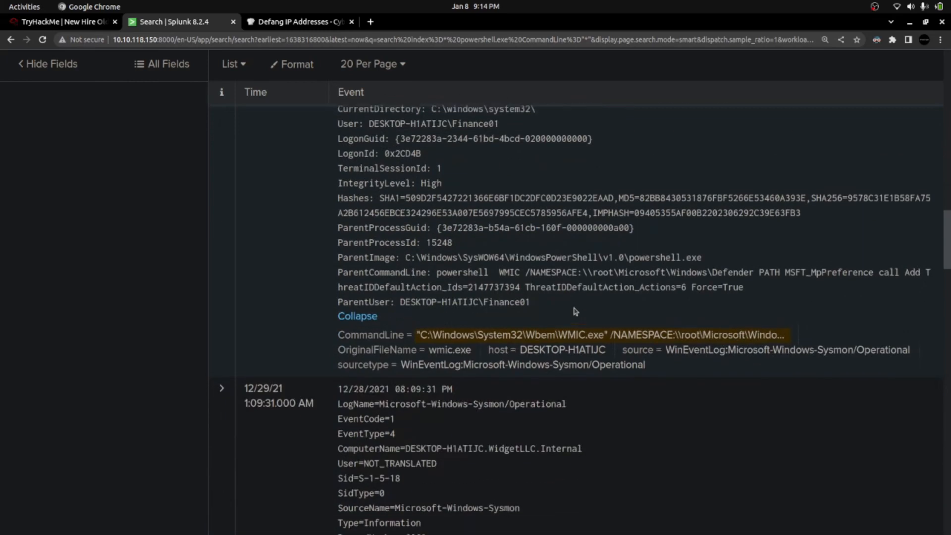
scroll(570, 262, "up", 4)
scroll(564, 269, "down", 15)
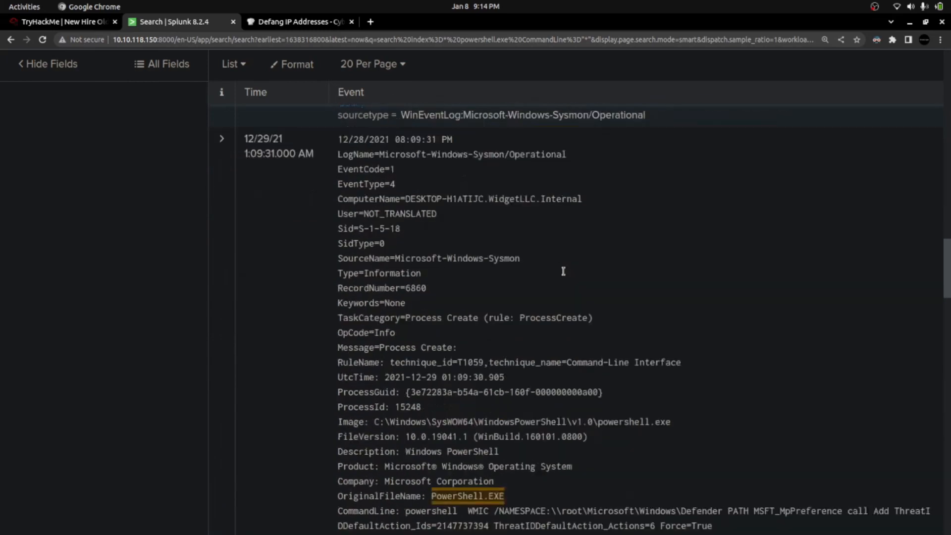
scroll(563, 271, "down", 3)
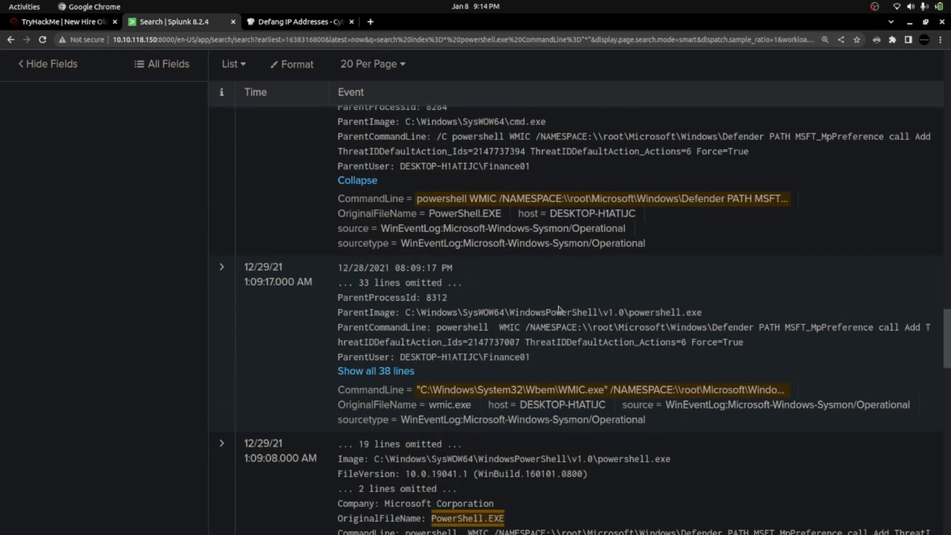
left_click_drag(468, 342, 510, 344)
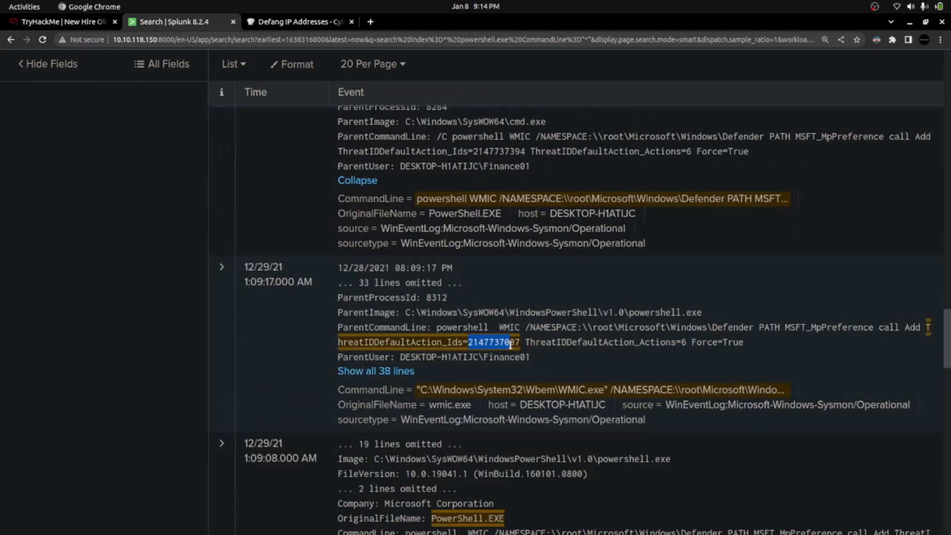
scroll(496, 327, "down", 10)
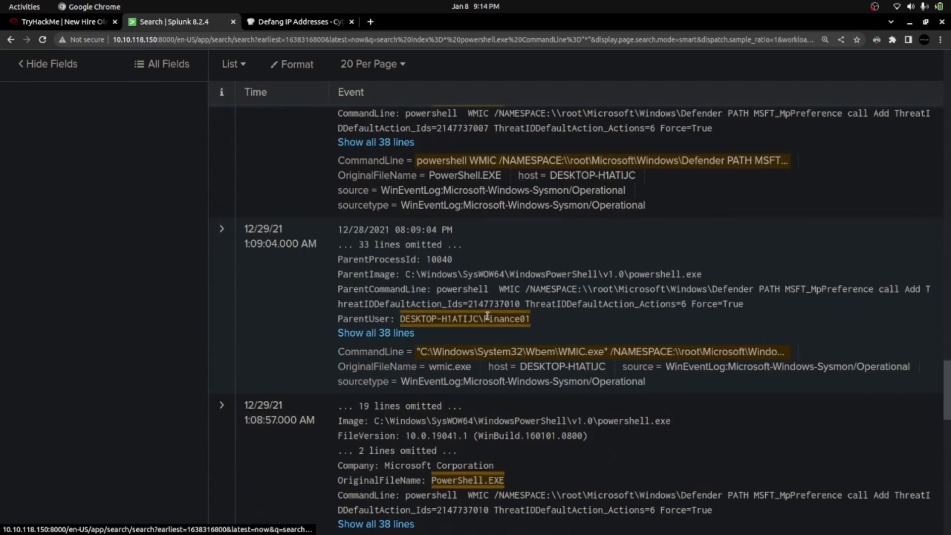
left_click_drag(469, 305, 520, 305)
scroll(534, 357, "down", 6)
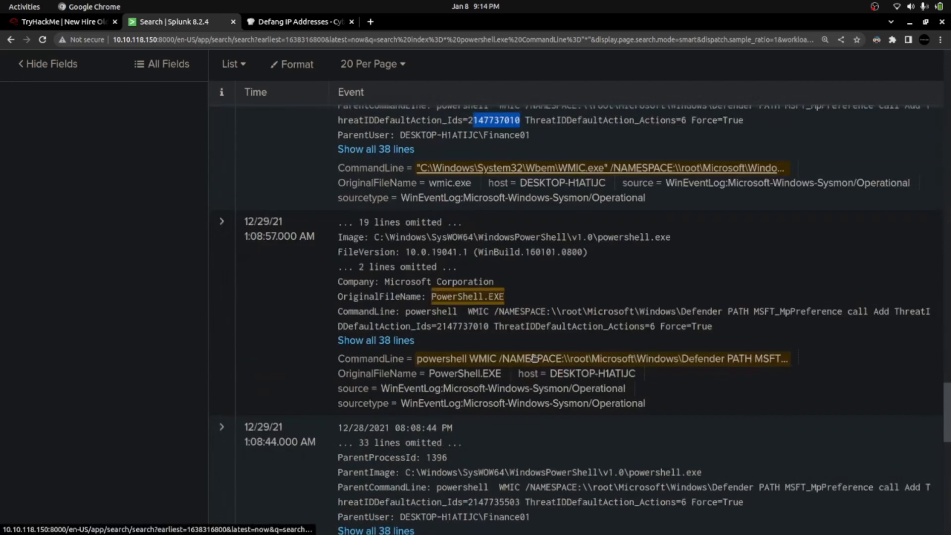
scroll(534, 358, "down", 3)
left_click_drag(469, 266, 523, 265)
- Review the four-ID answer on TryHackMe and read the question on the malicious binary executed from another AppData location
key("ctrl+Page_Up")
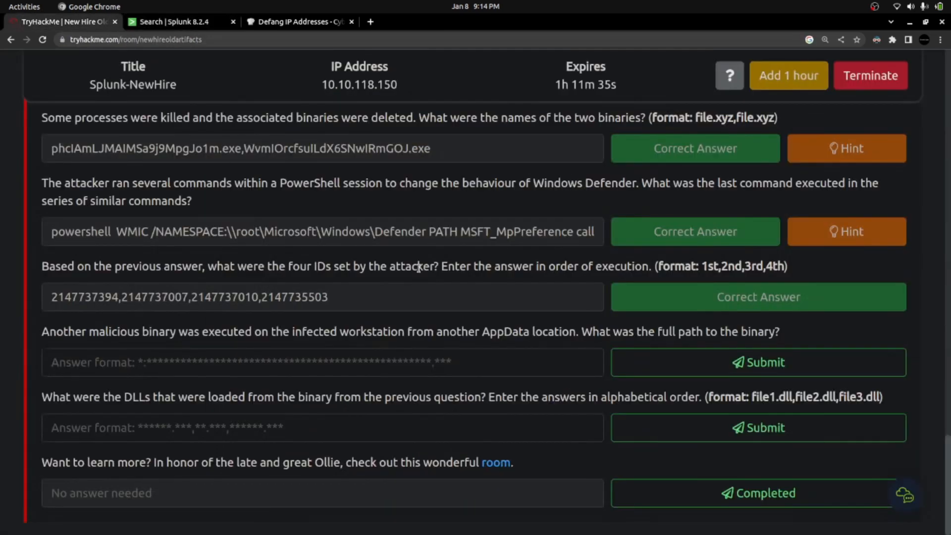
left_click_drag(52, 297, 328, 304)
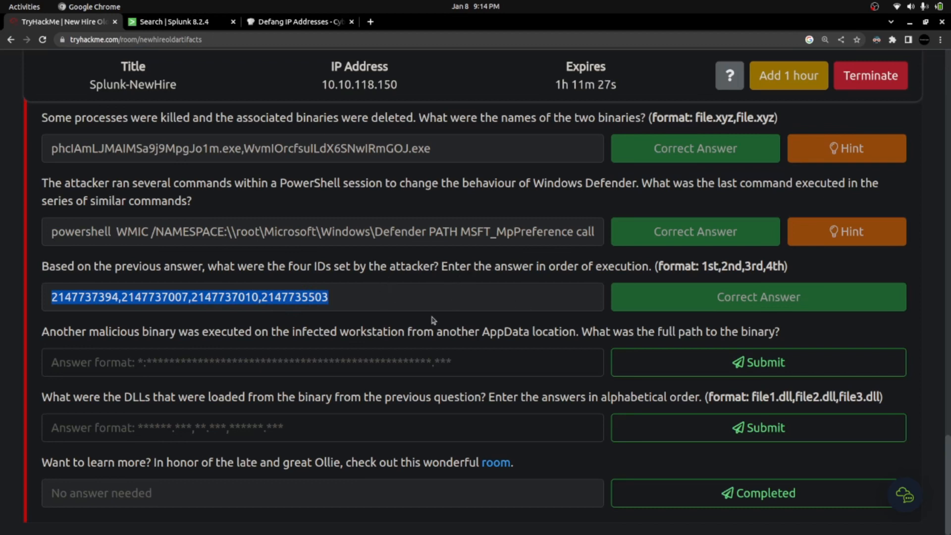
left_click_drag(44, 332, 789, 340)
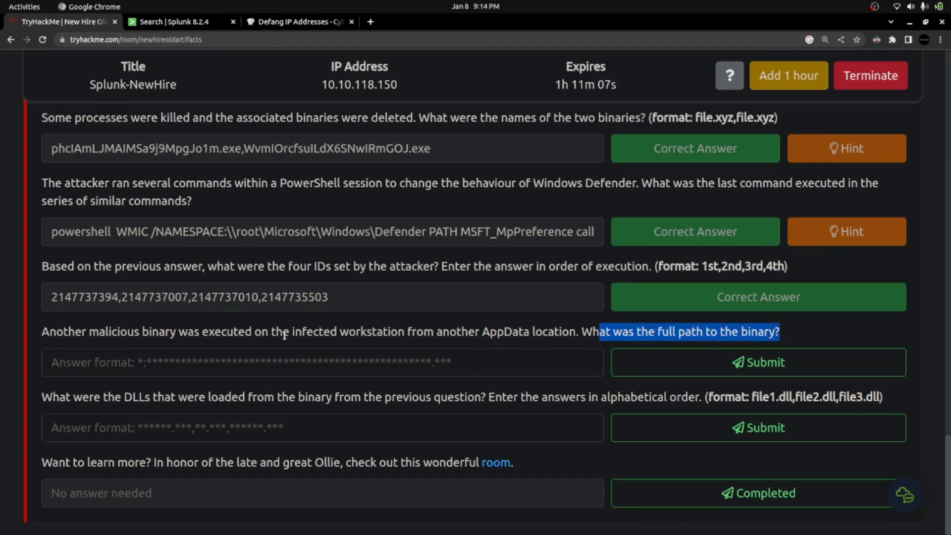
left_click_drag(42, 331, 421, 333)
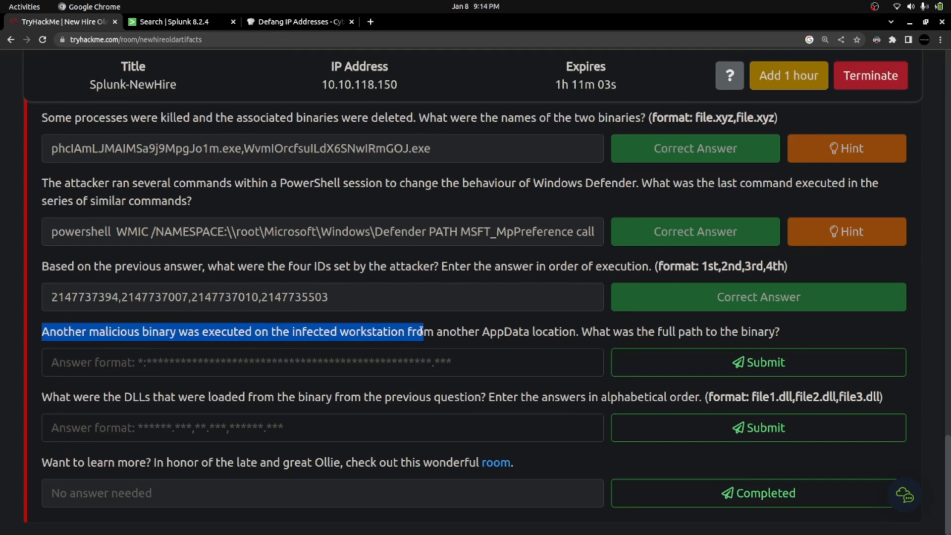
- Switch from the AppData question on TryHackMe to Splunk and rerun the search with only index=*
left_click_drag(482, 331, 531, 330)
left_click(158, 22)
scroll(122, 312, "up", 8)
scroll(828, 355, "up", 12)
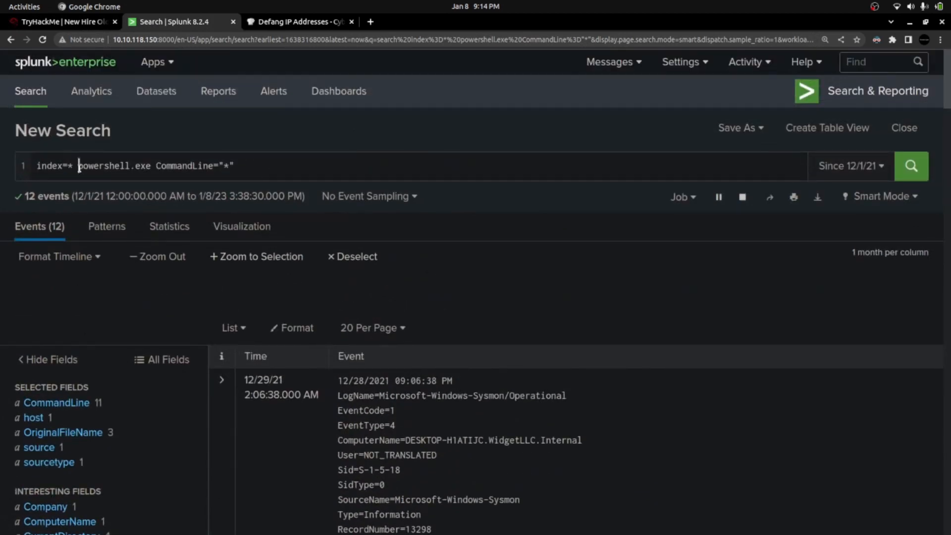
left_click_drag(78, 166, 295, 166)
key("BackSpace")
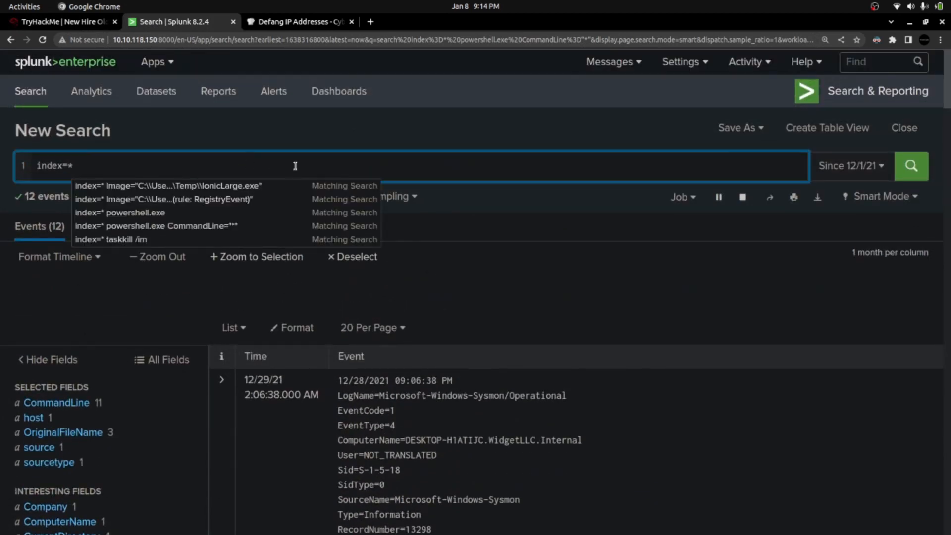
key("Return")
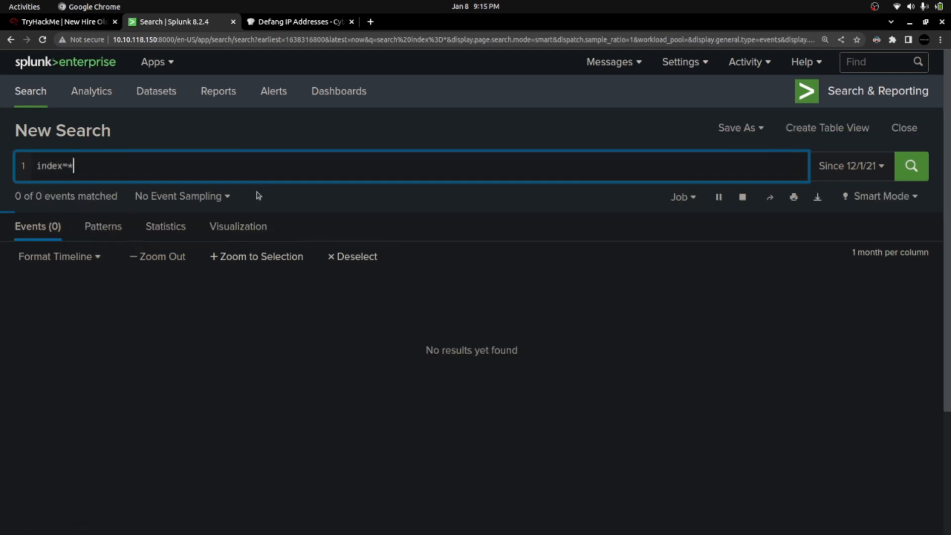
- Copy the EasyCalc.exe path from the Image field's values and submit it on TryHackMe as the malicious binary's full path
scroll(22, 293, "down", 5)
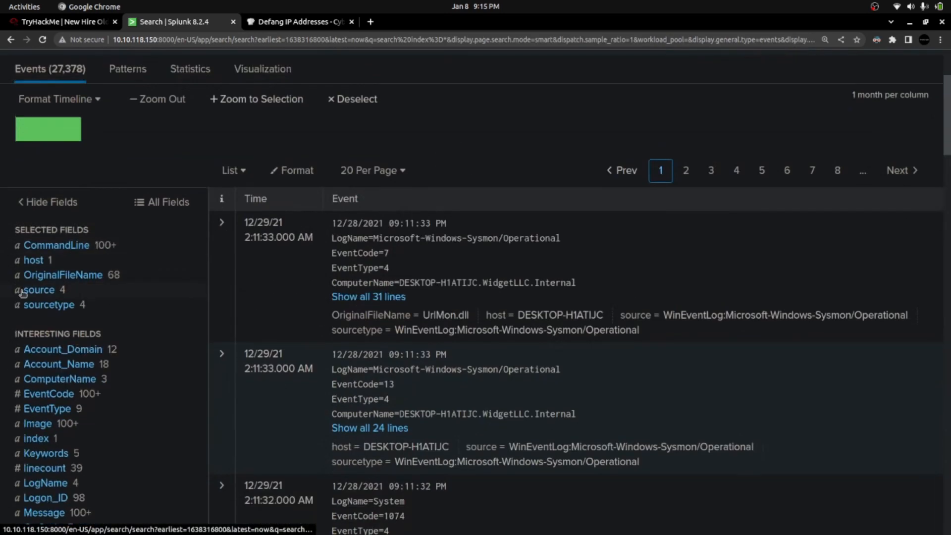
left_click(38, 424)
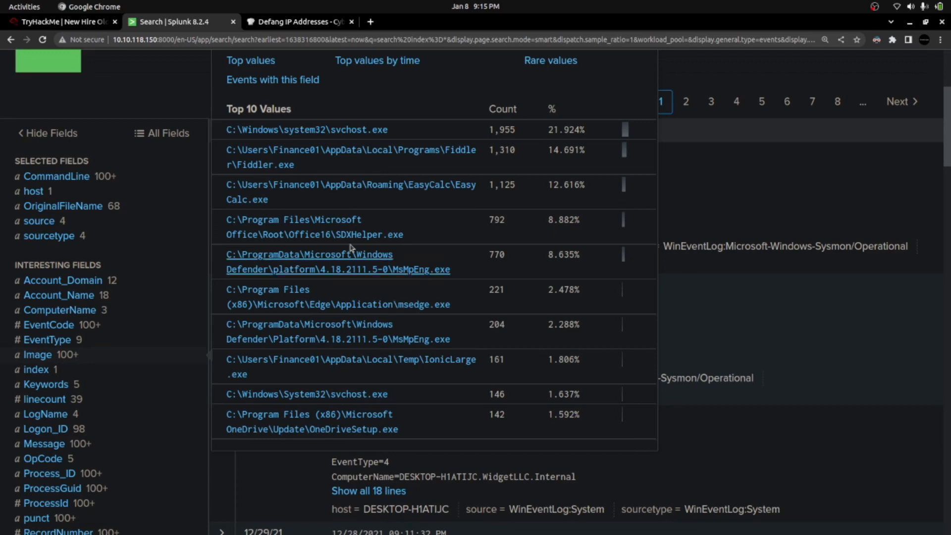
left_click_drag(270, 201, 223, 193)
key("ctrl+c")
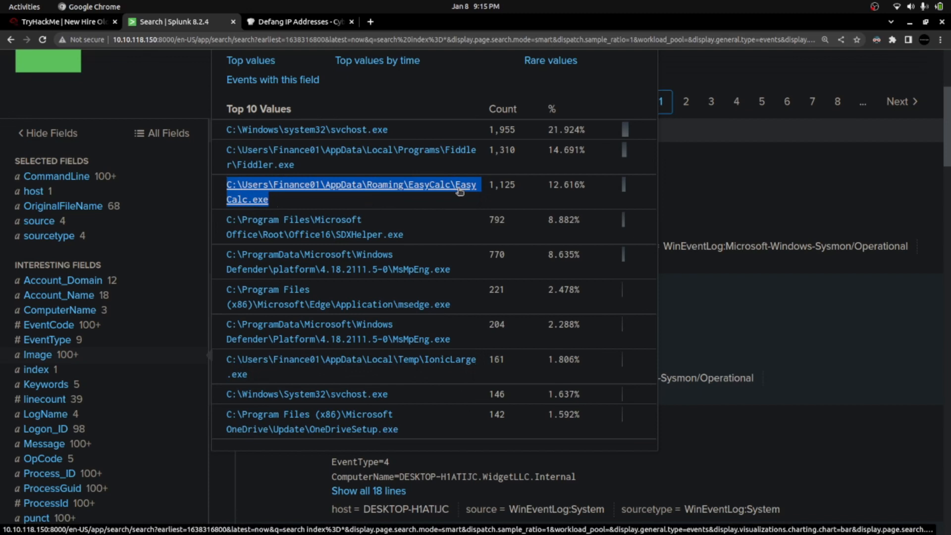
left_click(62, 22)
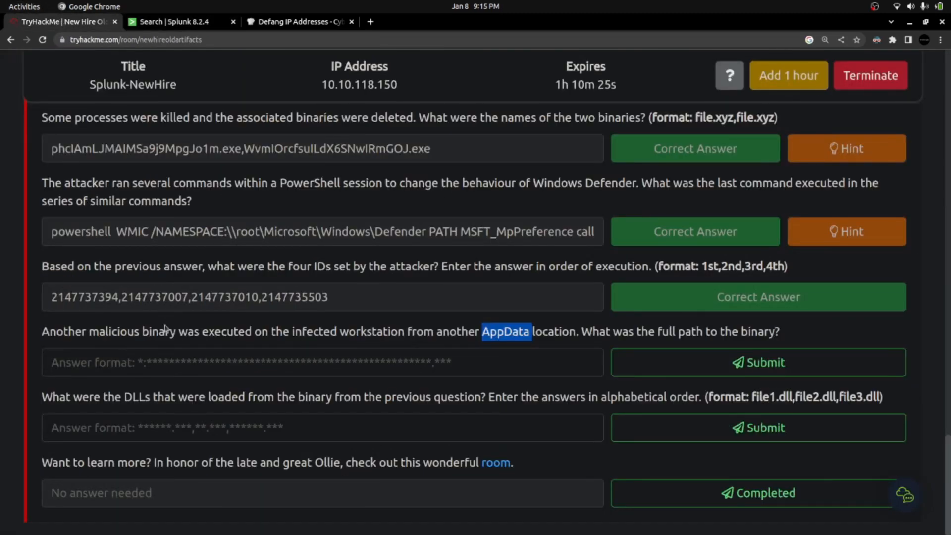
left_click(155, 357)
key("ctrl+v")
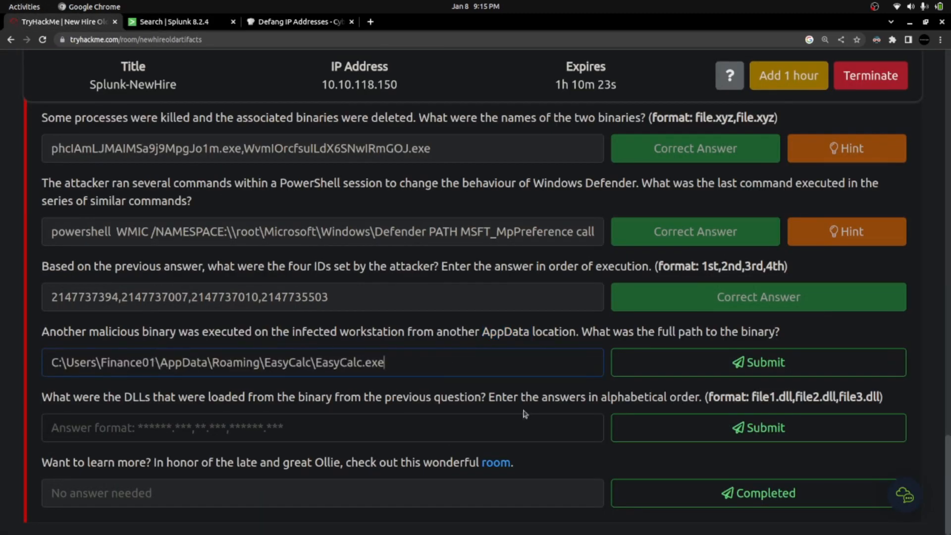
left_click(699, 374)
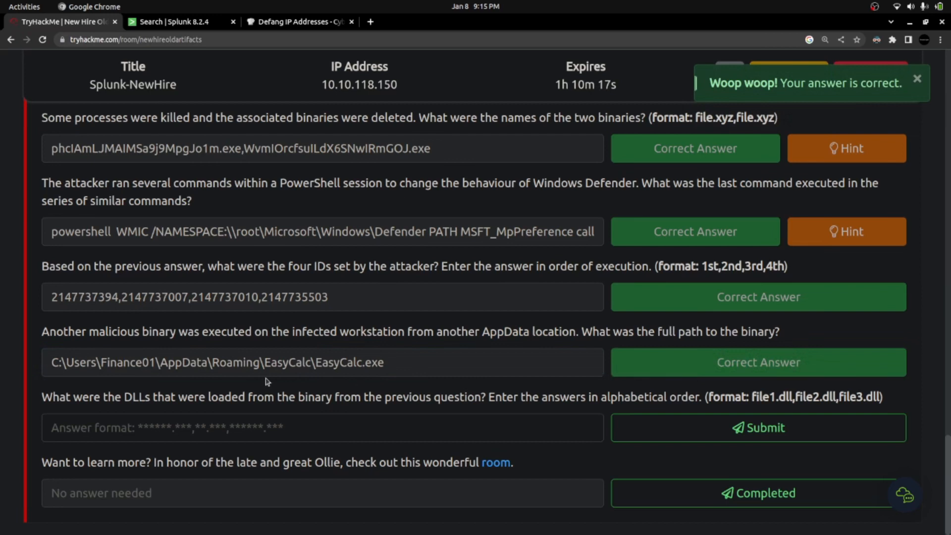
- Read the TryHackMe question on the loaded DLLs and filter the Splunk events to the EasyCalc.exe Image value
left_click_drag(44, 395, 478, 396)
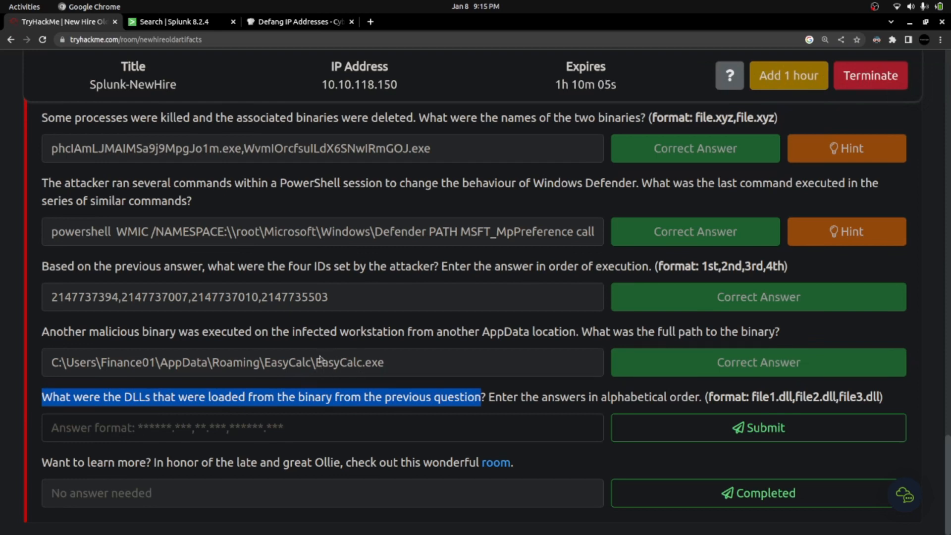
left_click(152, 22)
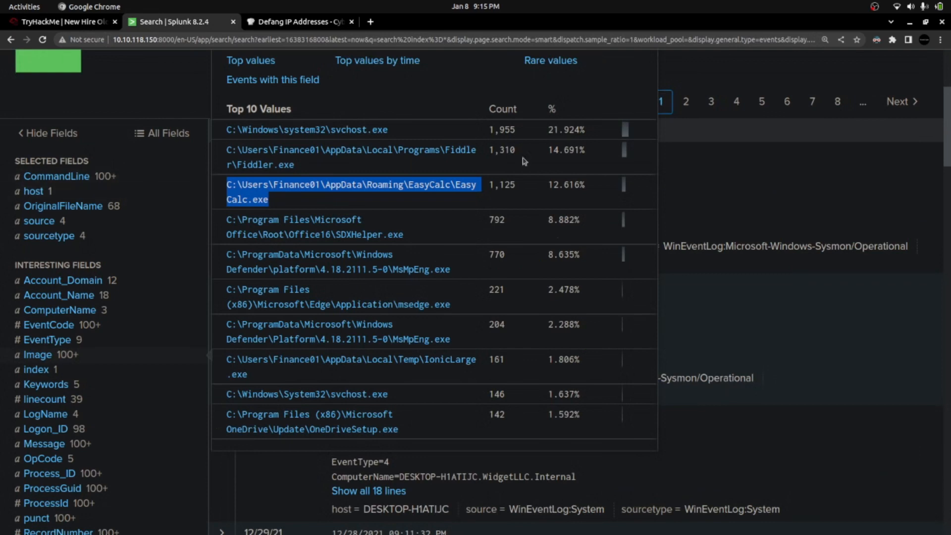
left_click(405, 187)
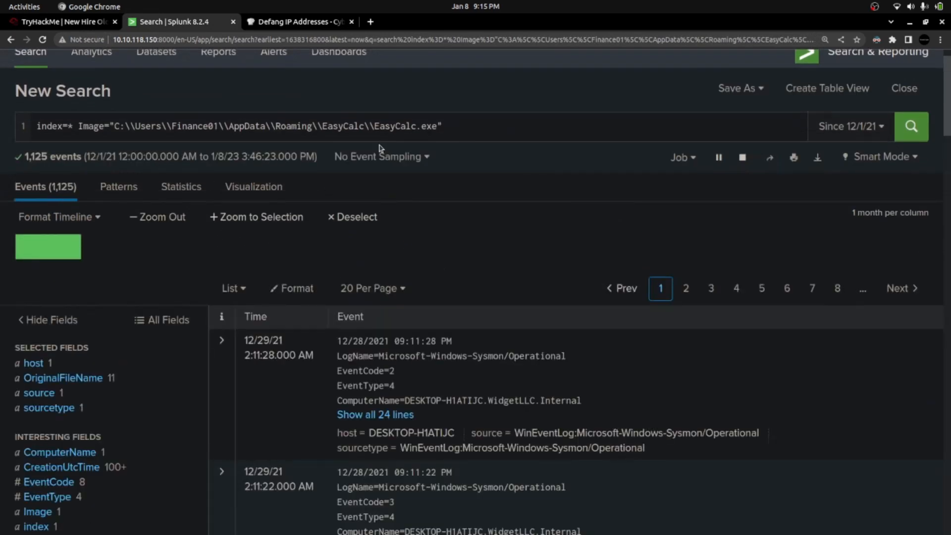
- Add ImageLoaded to the selected fields of the EasyCalc.exe events
scroll(55, 384, "down", 3)
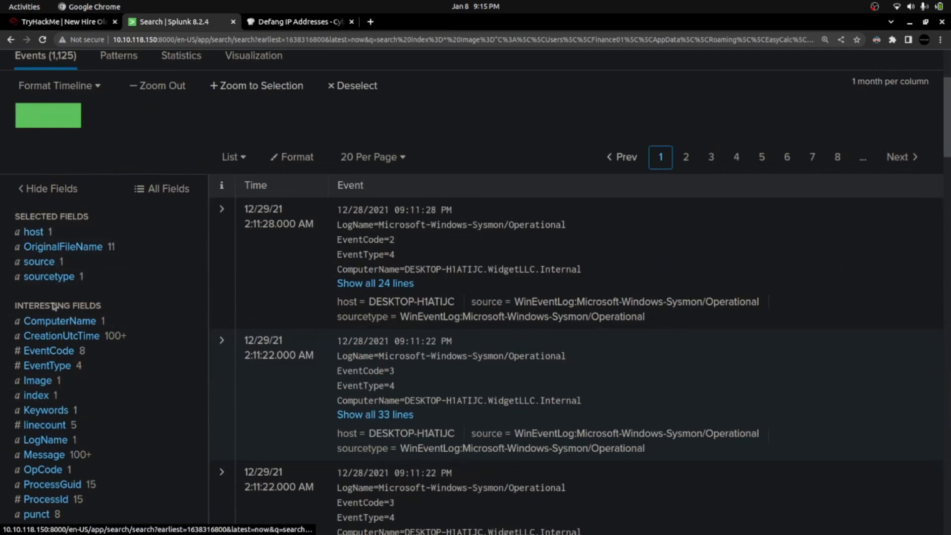
scroll(56, 305, "down", 3)
scroll(55, 332, "down", 5)
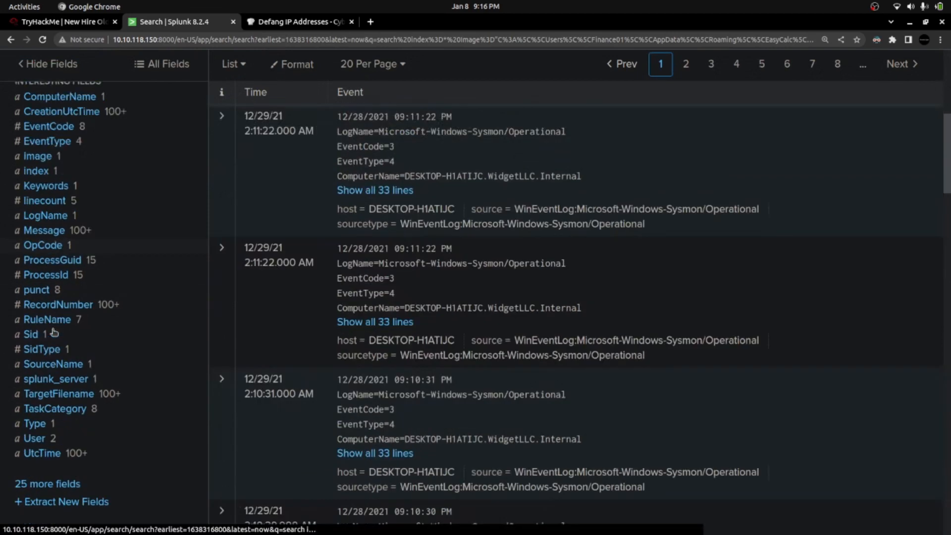
left_click(46, 367)
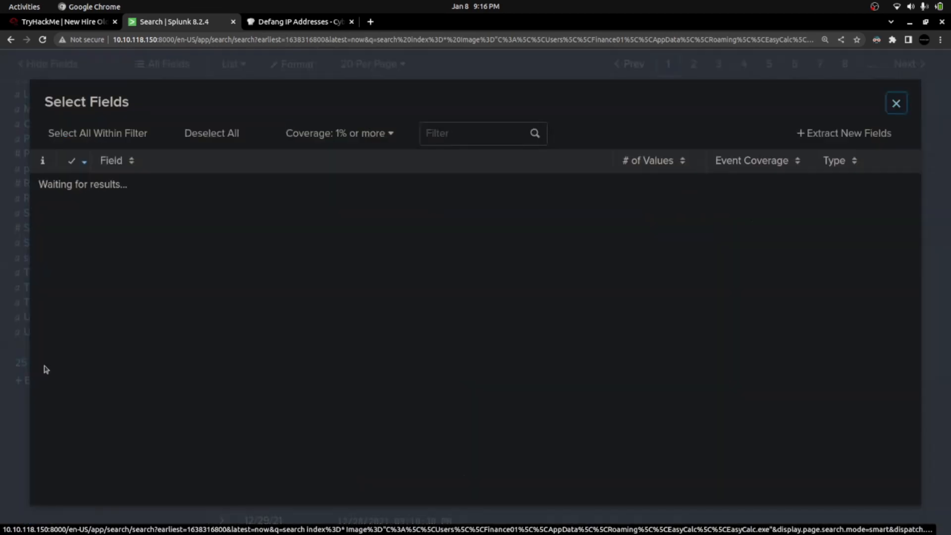
scroll(176, 295, "down", 10)
scroll(174, 301, "down", 3)
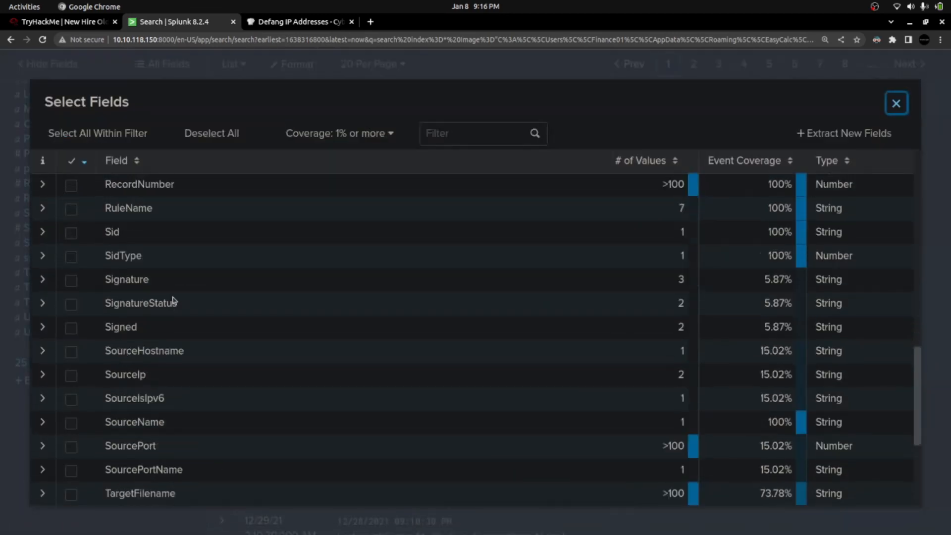
scroll(175, 301, "up", 15)
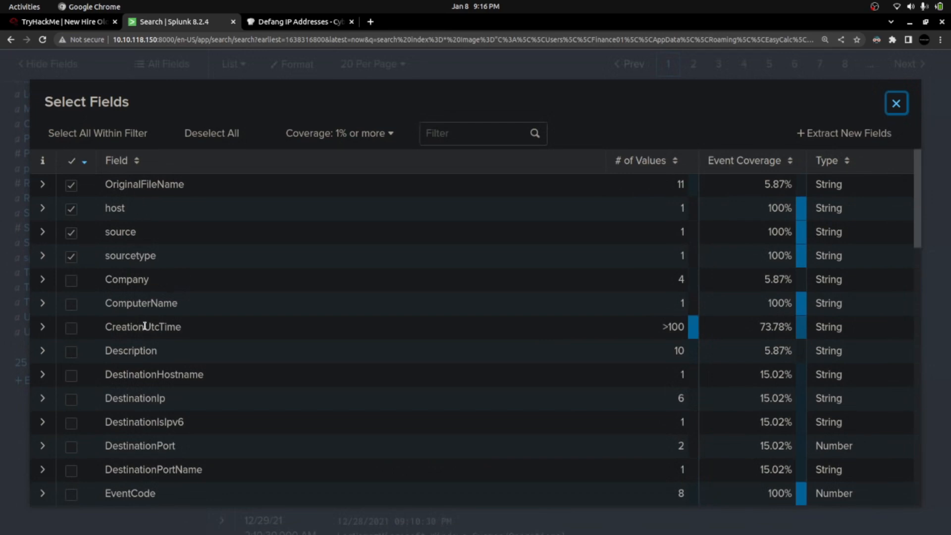
scroll(145, 327, "down", 2)
scroll(141, 350, "down", 2)
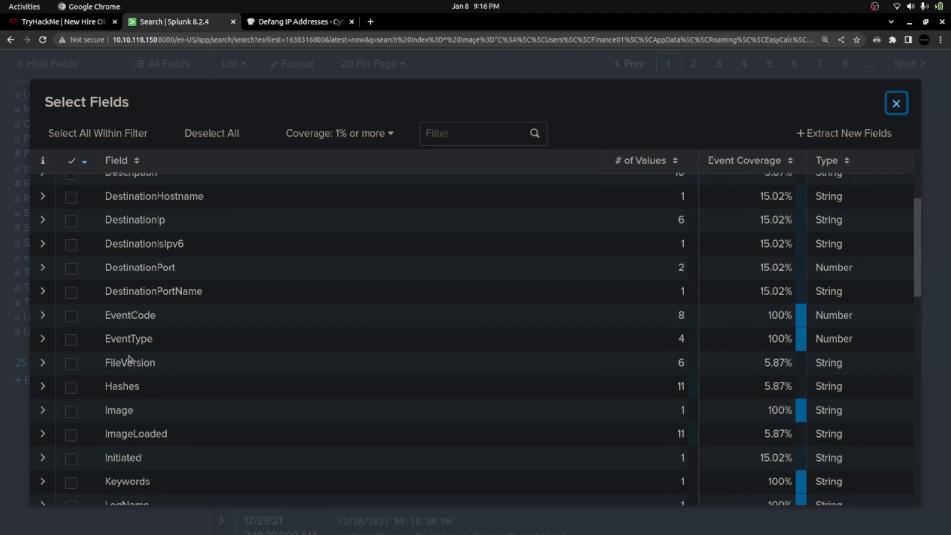
scroll(130, 362, "down", 2)
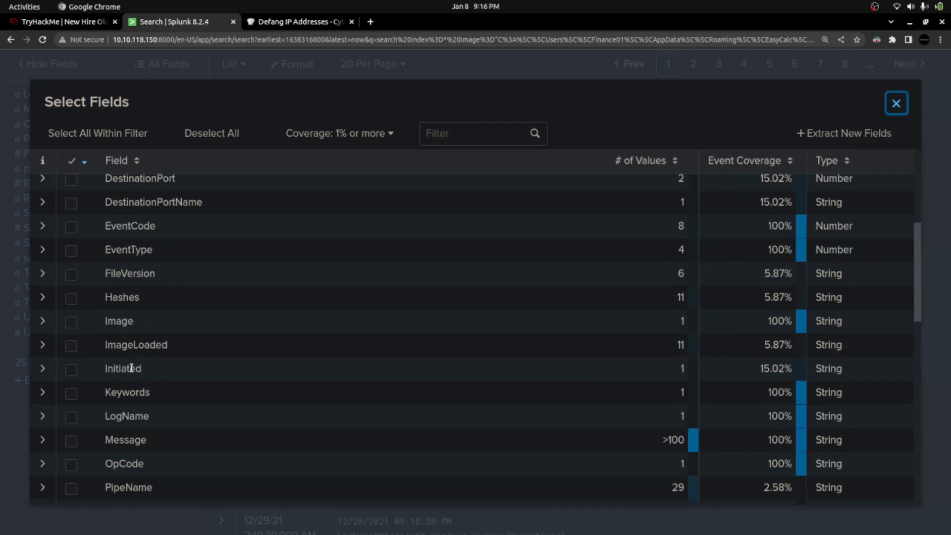
left_click(71, 347)
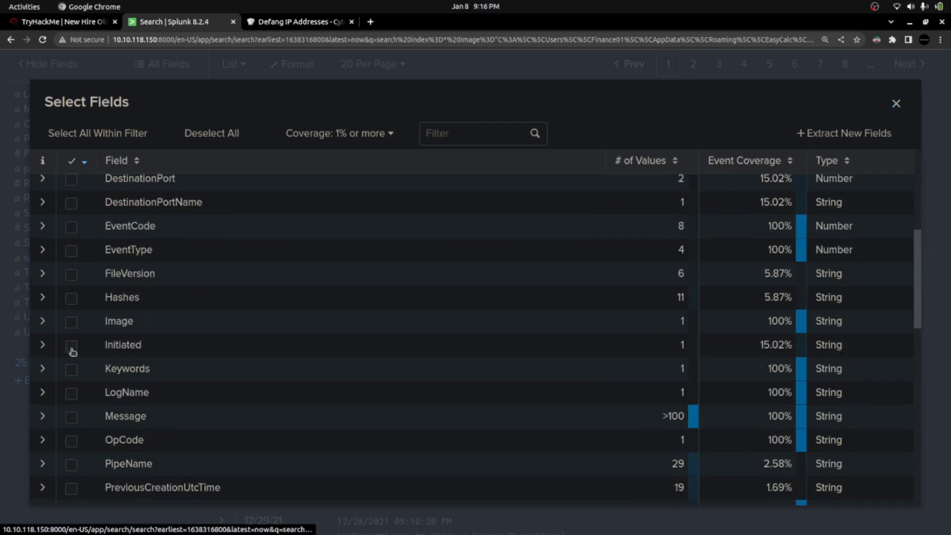
left_click(896, 103)
- Generate the top values report for the ImageLoaded field and review the files loaded by EasyCalc.exe
scroll(75, 243, "up", 5)
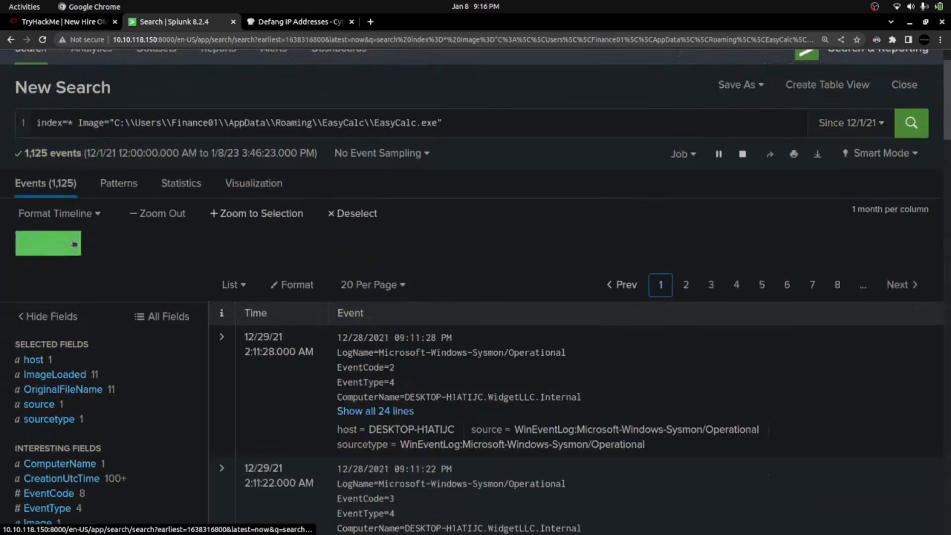
scroll(44, 350, "down", 2)
left_click(44, 342)
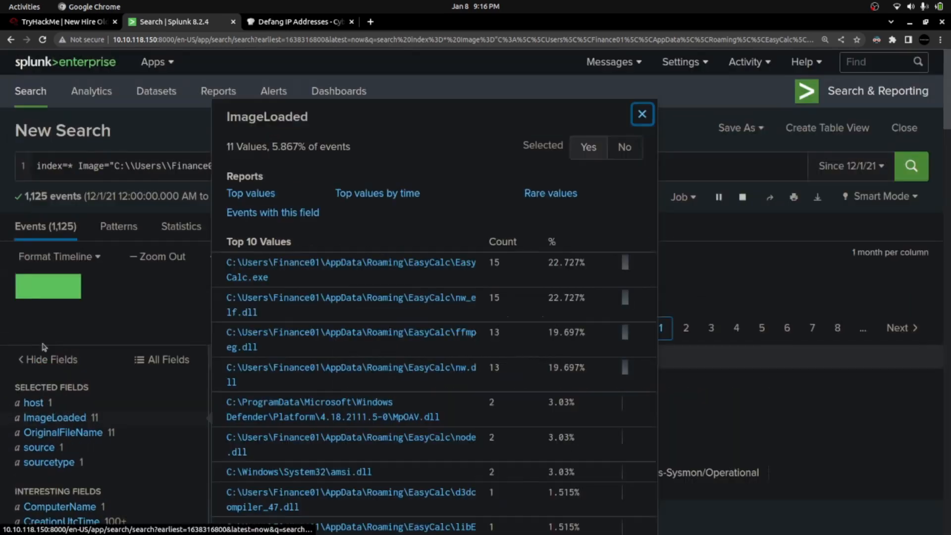
scroll(252, 179, "down", 2)
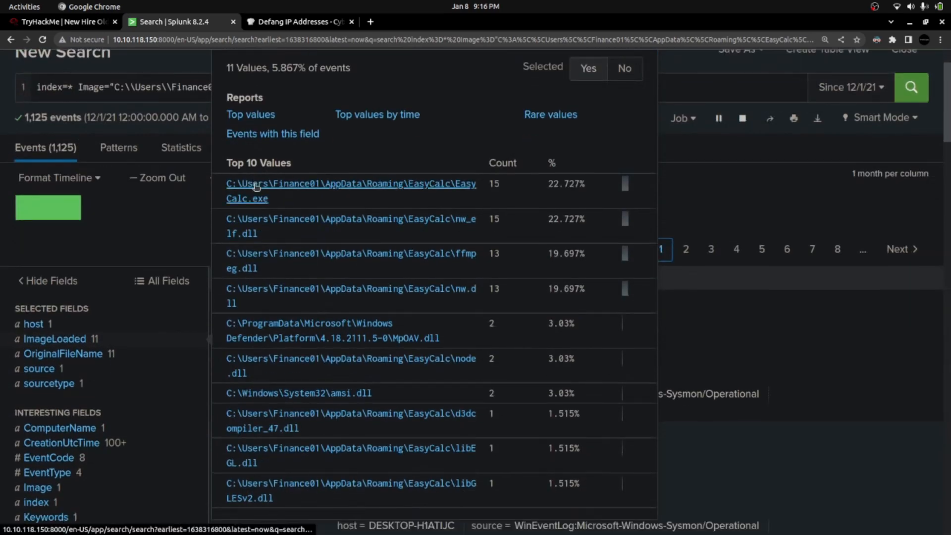
left_click(258, 117)
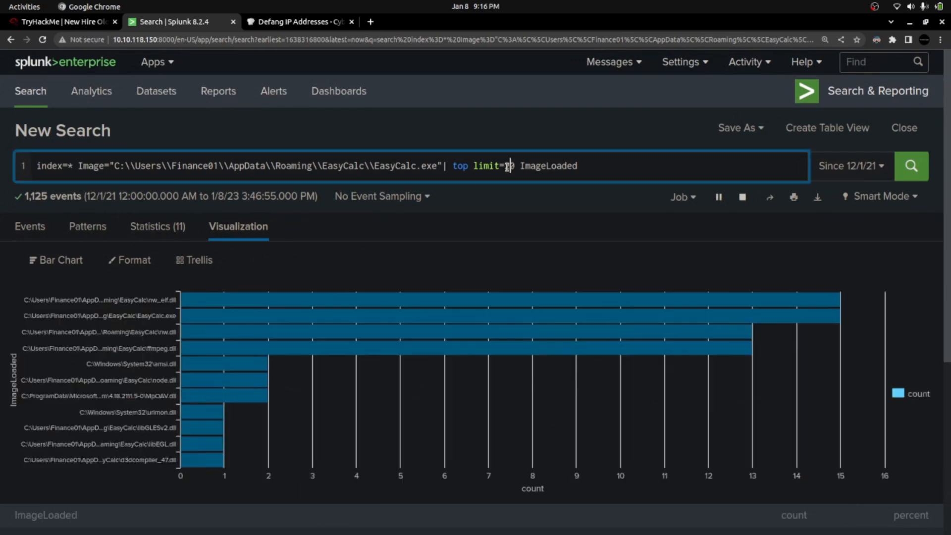
scroll(303, 220, "down", 6)
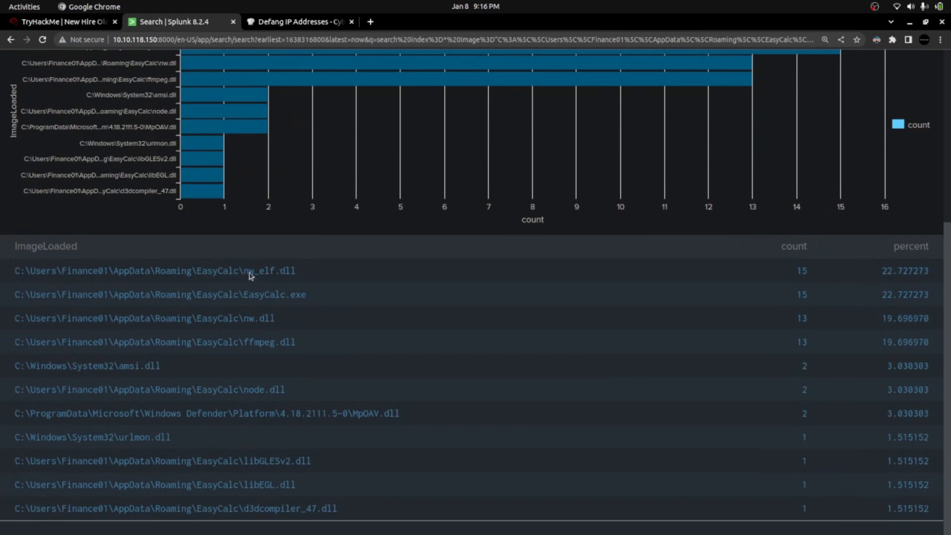
scroll(168, 265, "up", 6)
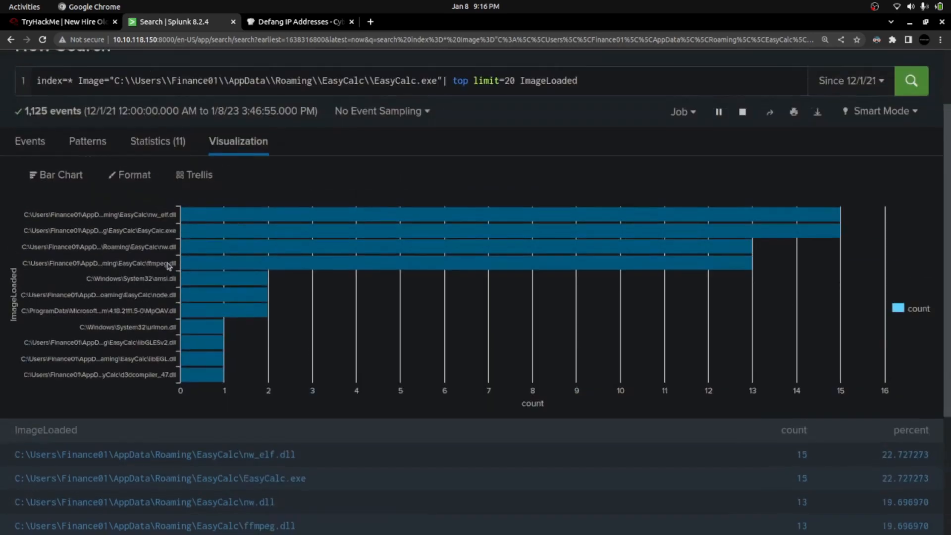
- Copy nw_elf.dll from the ImageLoaded statistics table and enter it in the DLL answer on TryHackMe
left_click(148, 229)
left_click_drag(296, 308, 243, 311)
key("ctrl+c")
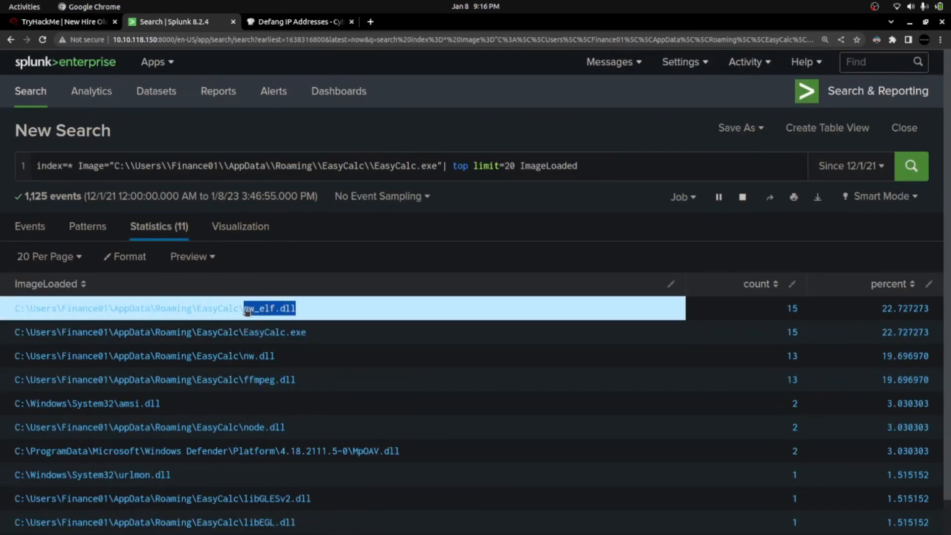
left_click(55, 22)
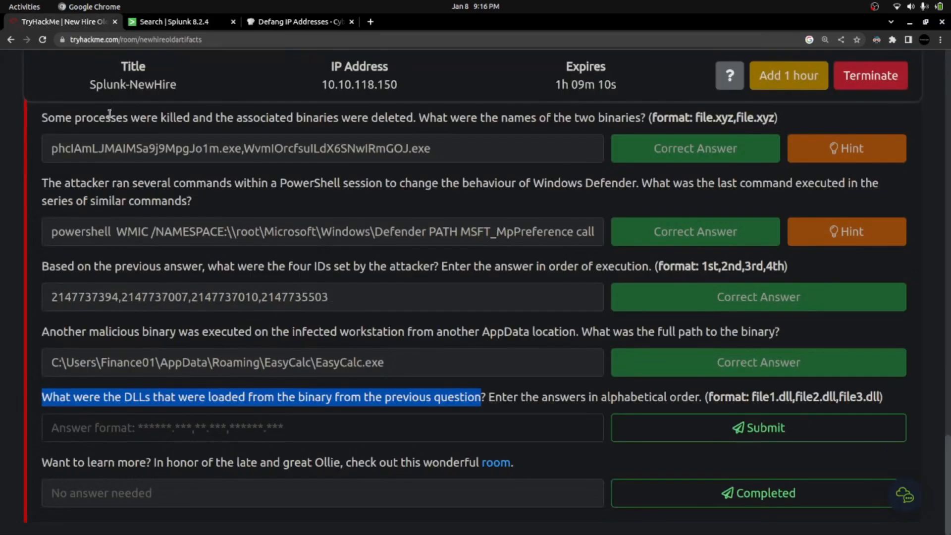
left_click(101, 426)
key("ctrl+v")
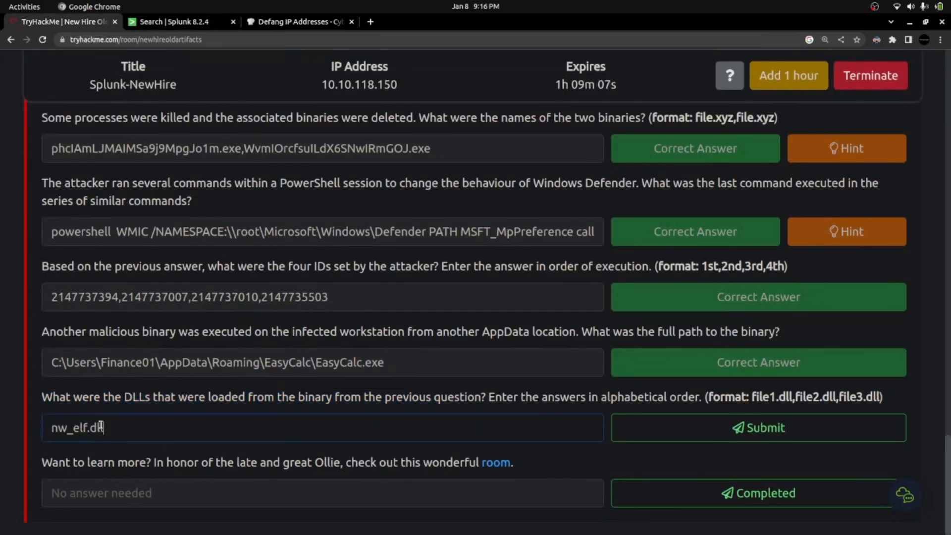
- Copy nw.dll from the Splunk statistics table and append it after a comma to the TryHackMe DLL answer
left_click(169, 21)
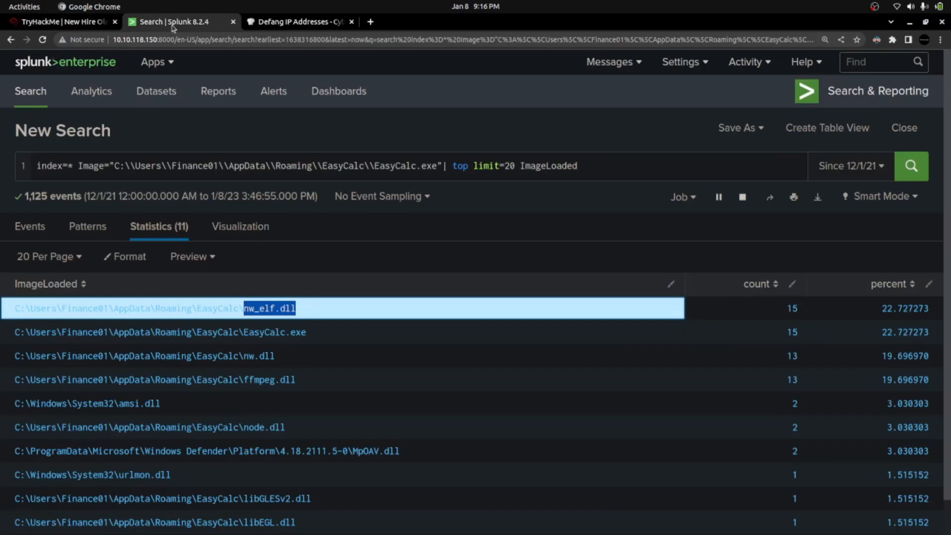
left_click_drag(244, 357, 279, 359)
key("ctrl+c")
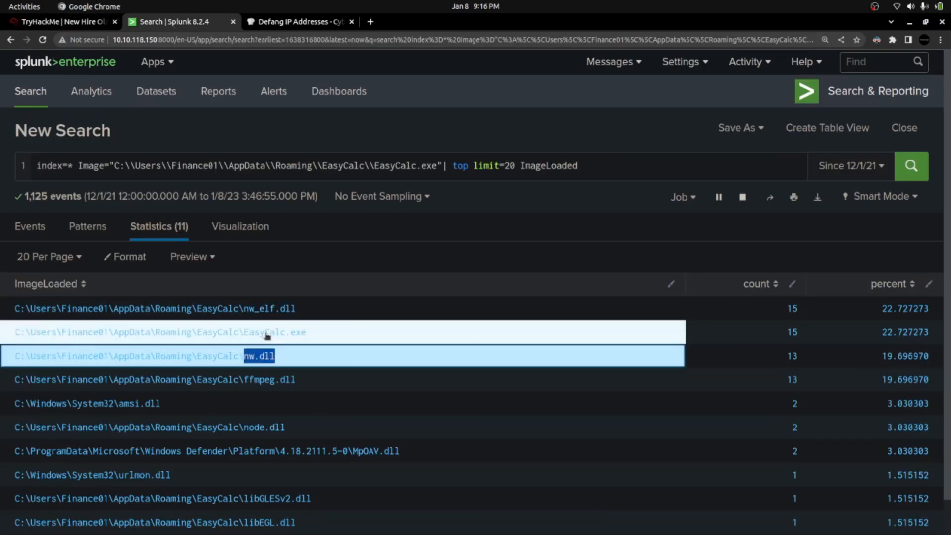
left_click(55, 24)
key("ctrl+v")
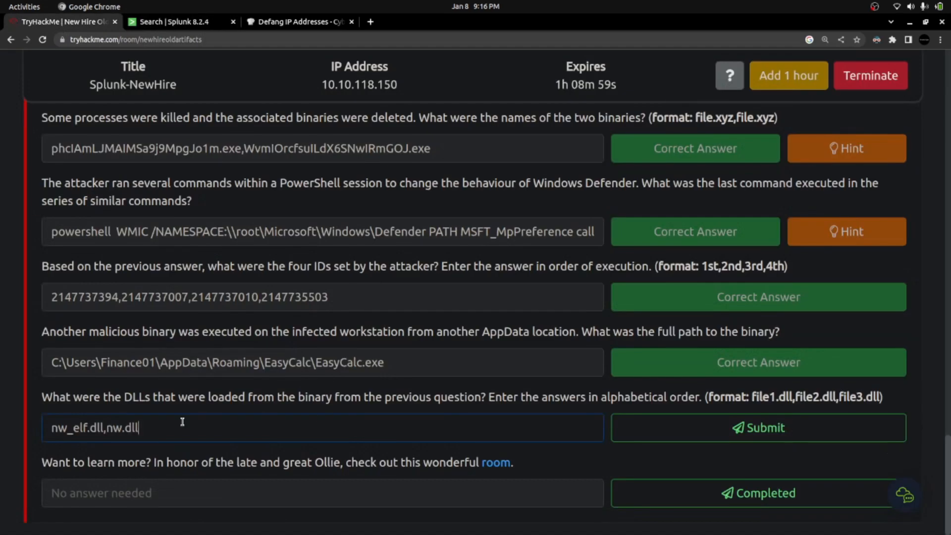
- Copy ffmpeg.dll from the Splunk ImageLoaded table, append it to the TryHackMe DLL answer and submit nw_elf.dll,nw.dll,ffmpeg.dll
left_click(175, 24)
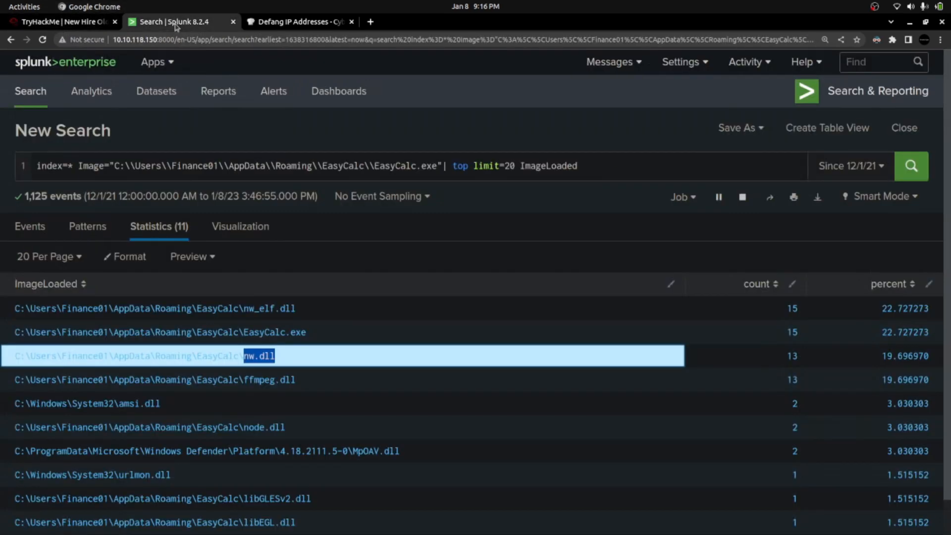
left_click_drag(244, 384, 296, 381)
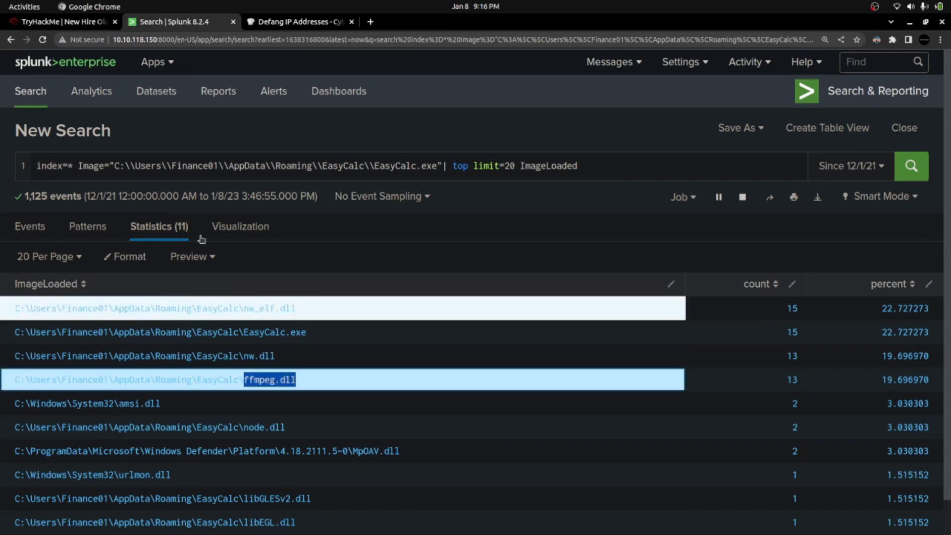
left_click(79, 22)
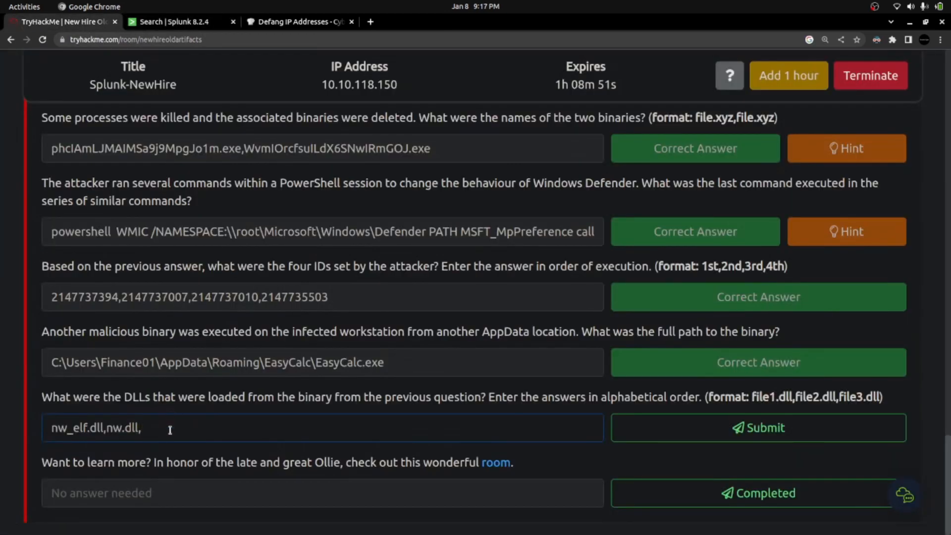
key("ctrl+v")
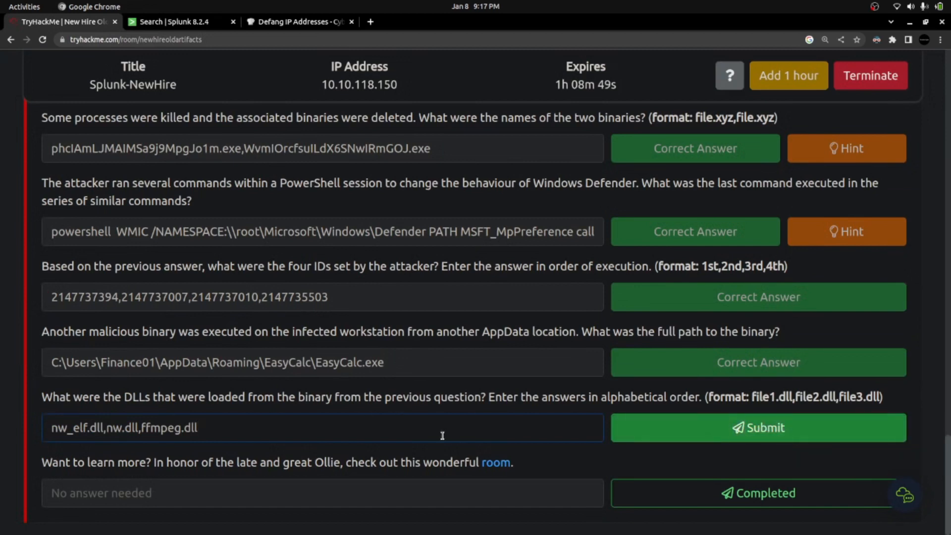
left_click(661, 429)
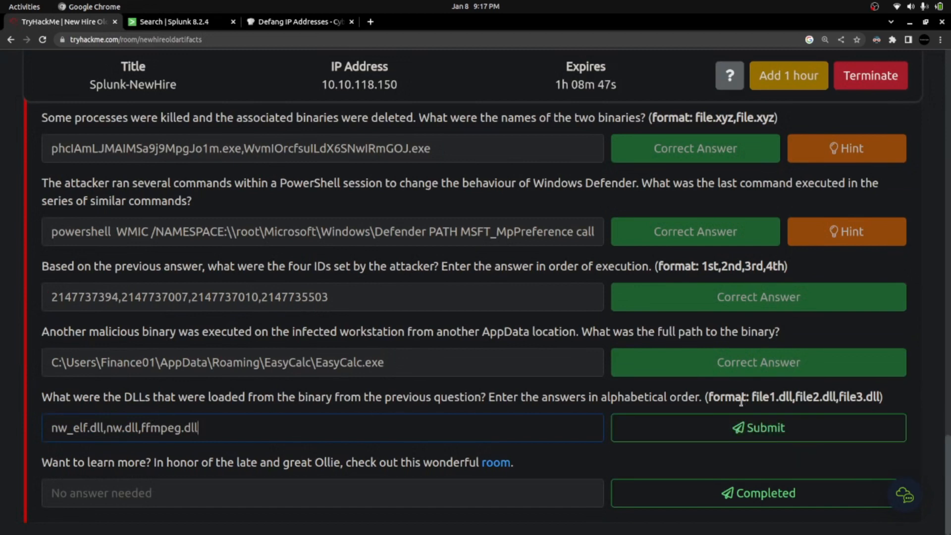
left_click(753, 434)
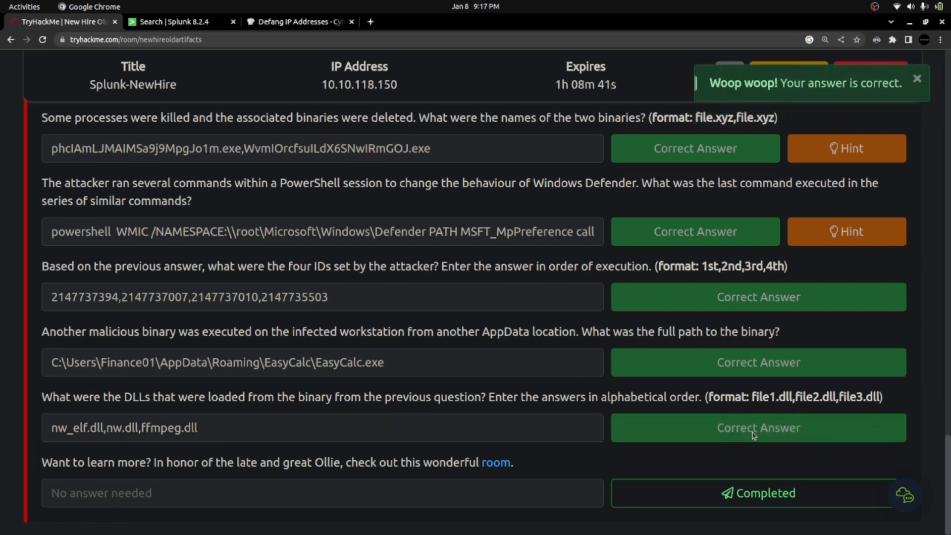
- Read the closing note, view the linked Ollie room in a separate tab and close it again
left_click_drag(44, 461, 526, 472)
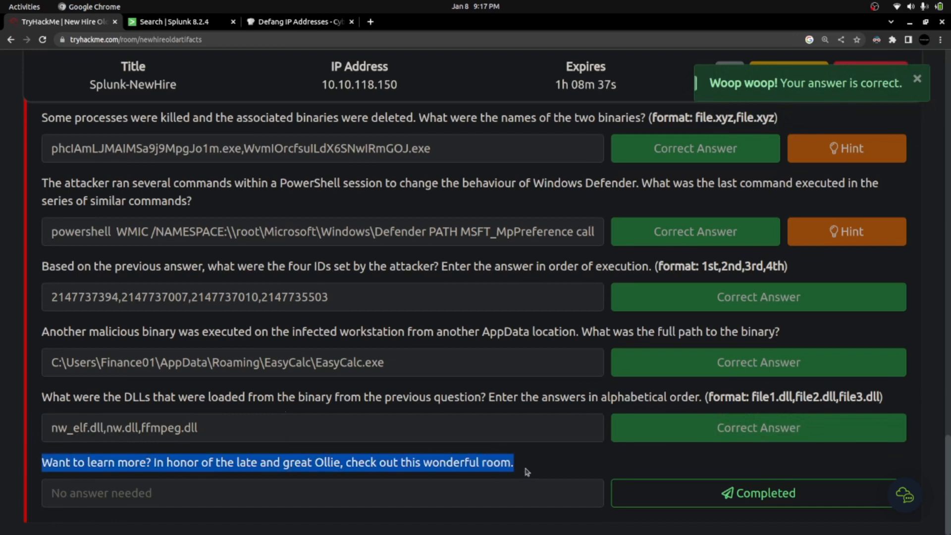
double_click(307, 460)
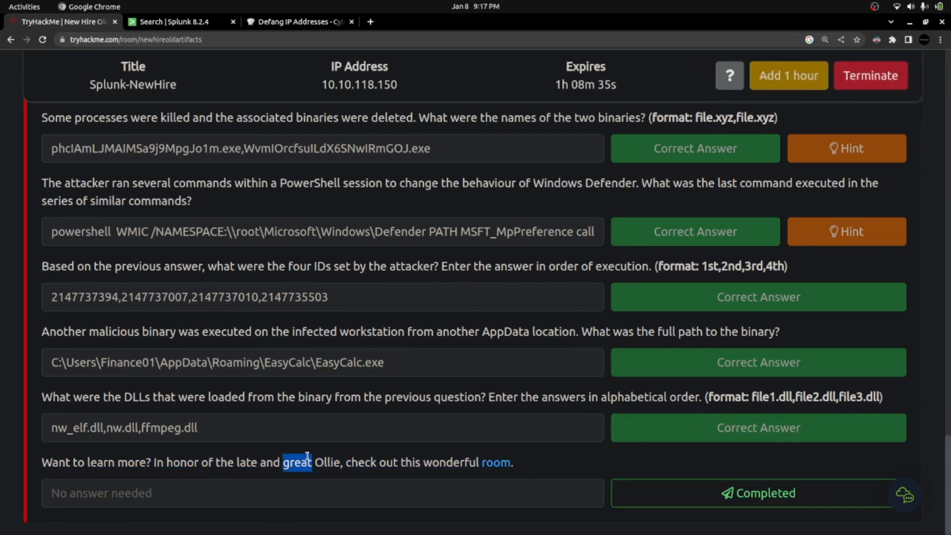
double_click(325, 462)
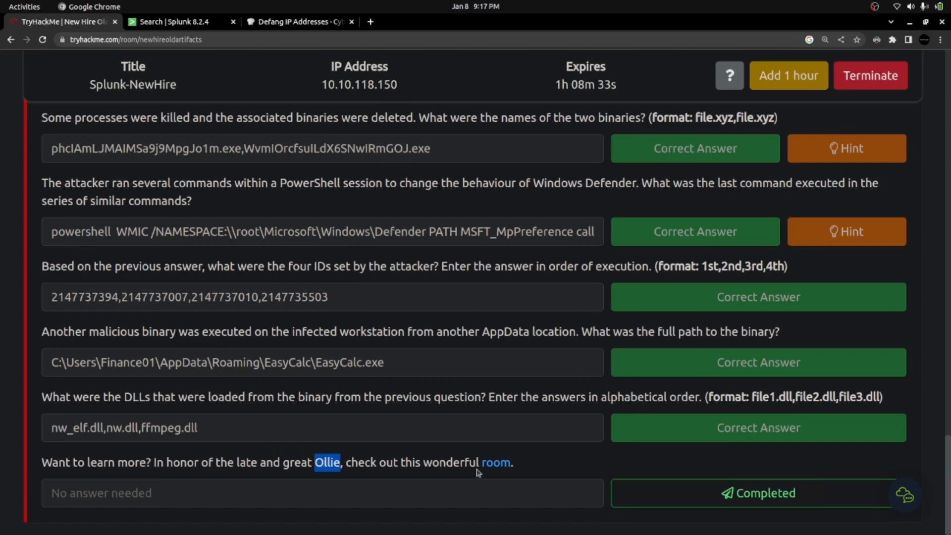
right_click(493, 462)
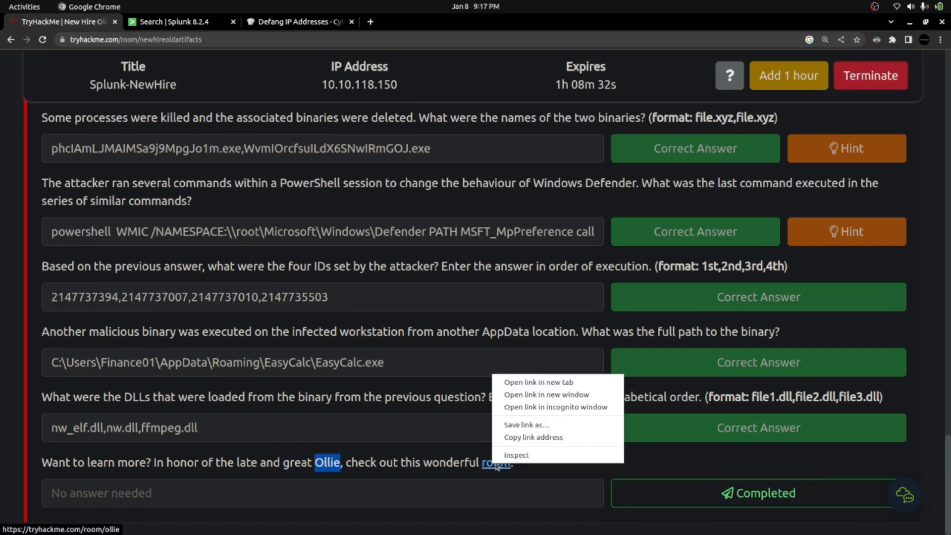
left_click(516, 383)
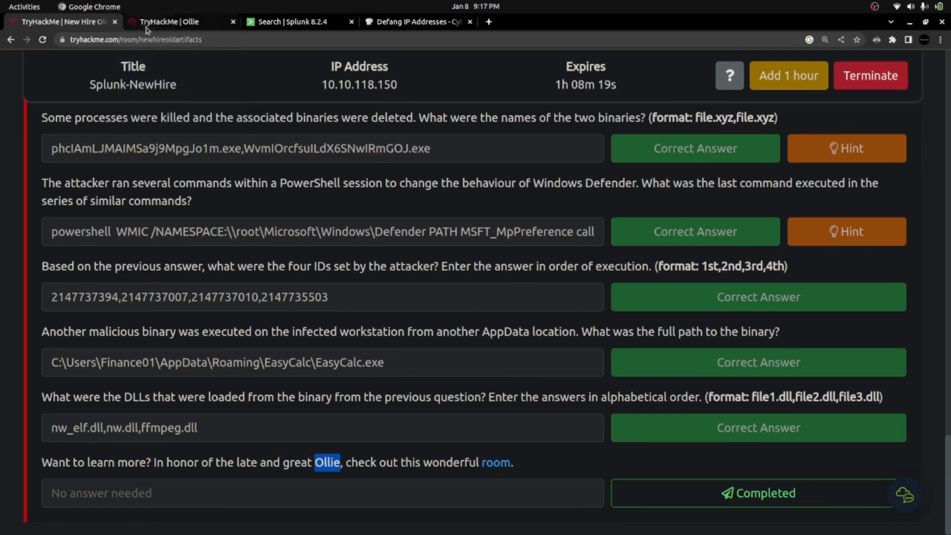
left_click(186, 23)
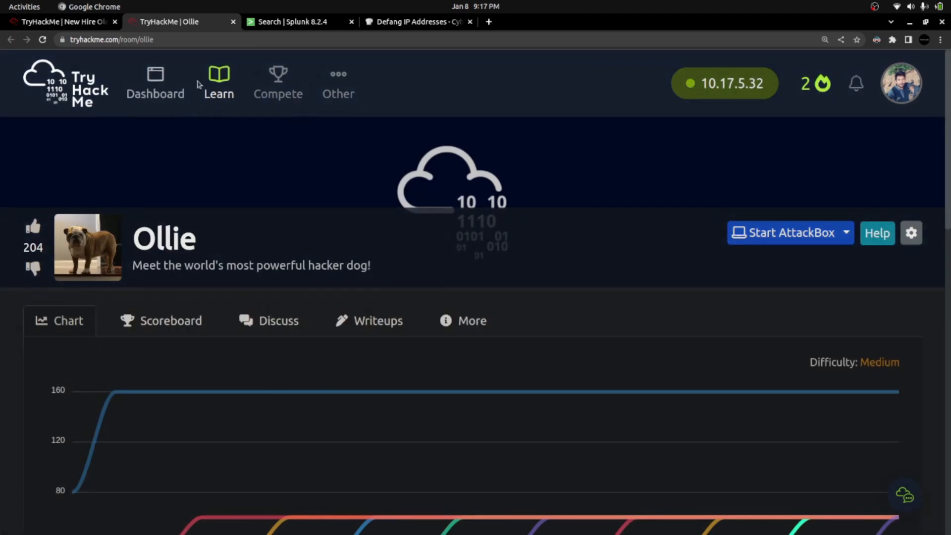
left_click(233, 21)
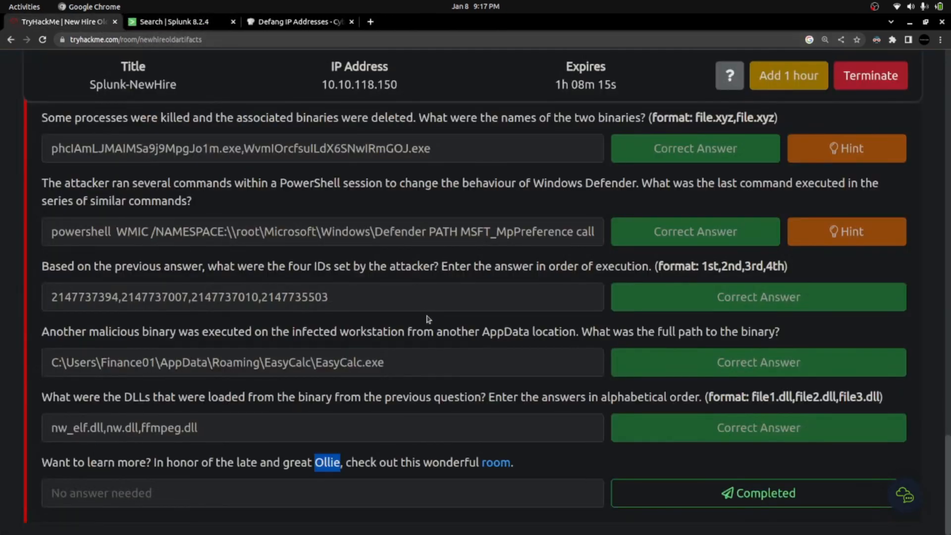
- Mark the final no-answer question as completed and dismiss the room completion dialog
left_click(748, 494)
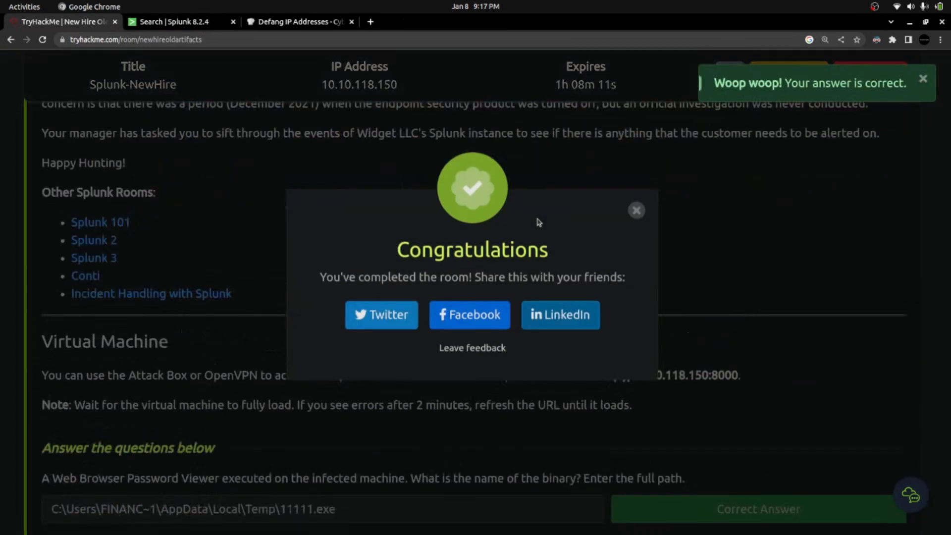
left_click(637, 216)
- Review the completed answers of the room and copy the defanged malicious IP address 2[.]56[.]59[.]42
scroll(510, 343, "down", 20)
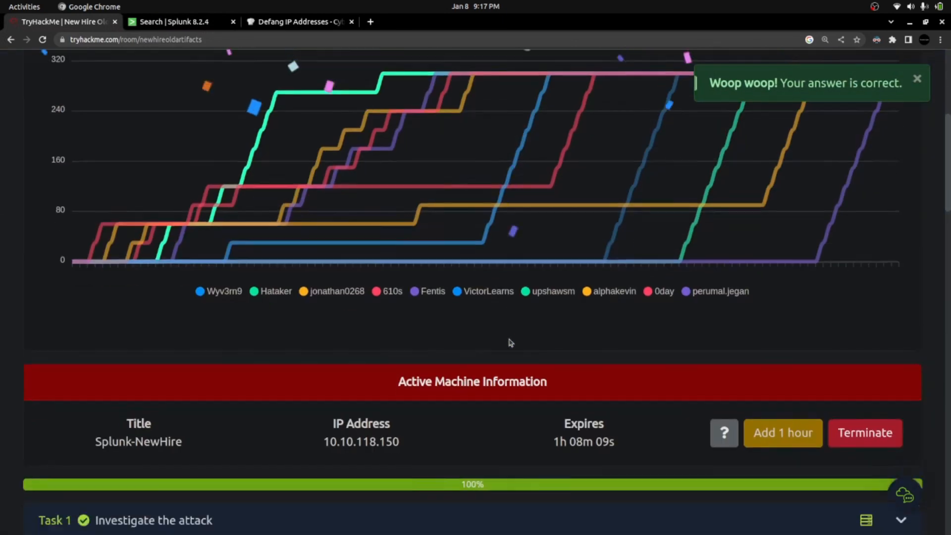
scroll(510, 342, "down", 4)
scroll(341, 374, "up", 2)
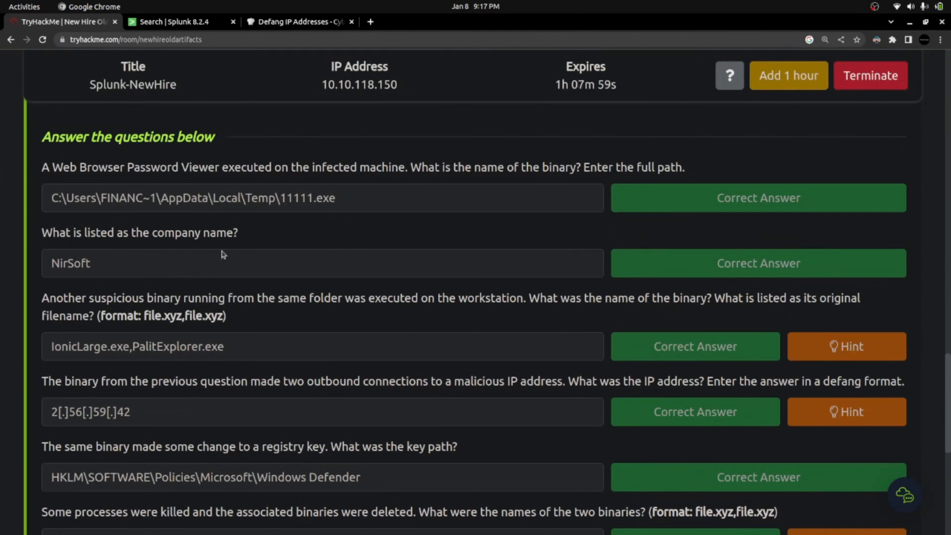
double_click(71, 263)
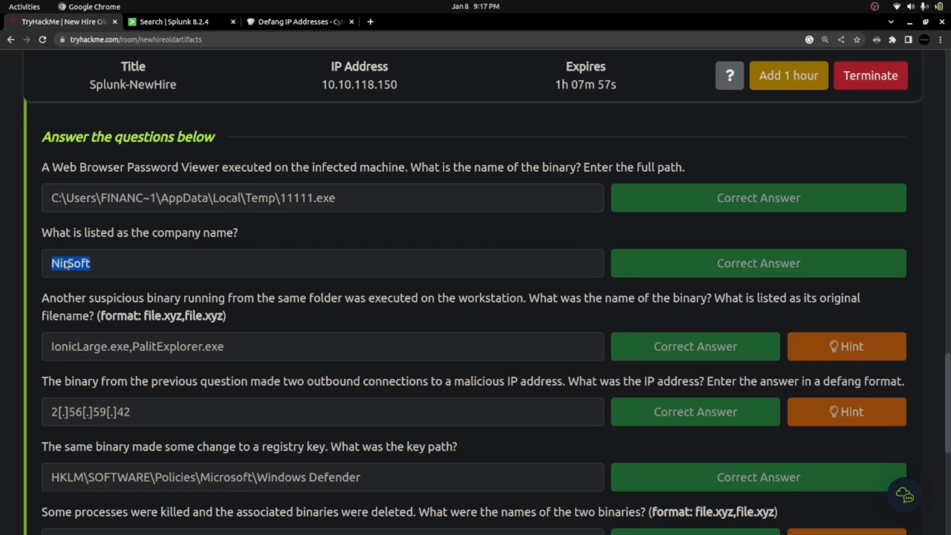
scroll(141, 335, "down", 3)
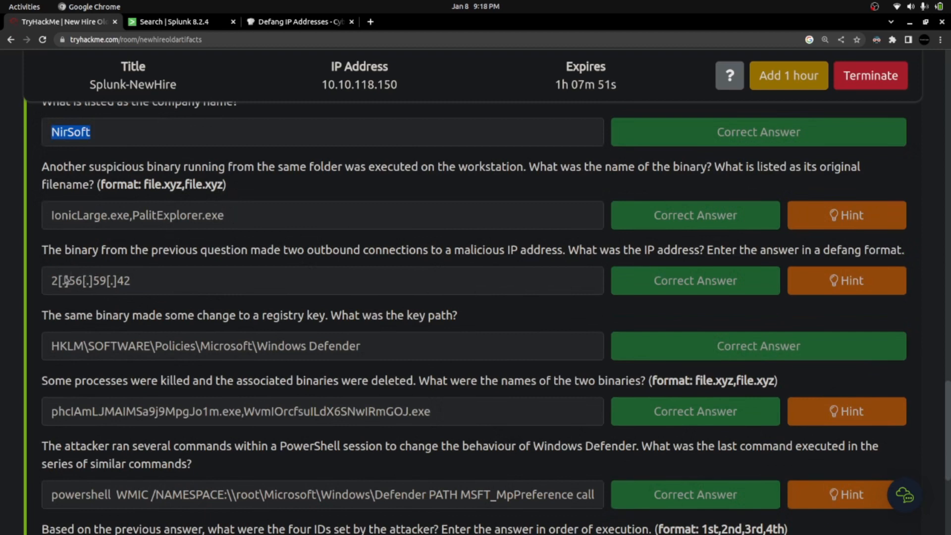
left_click_drag(56, 283, 131, 287)
key("ctrl+c")
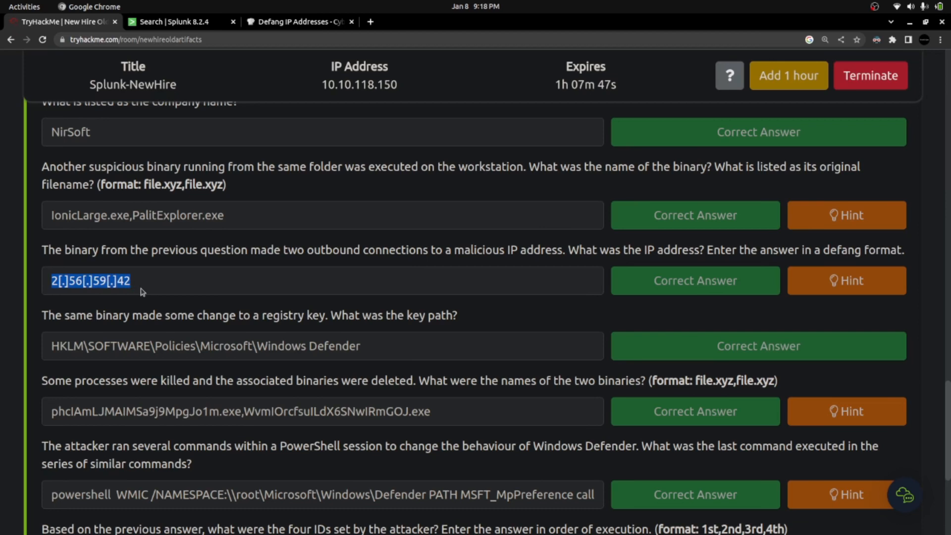
scroll(282, 332, "down", 2)
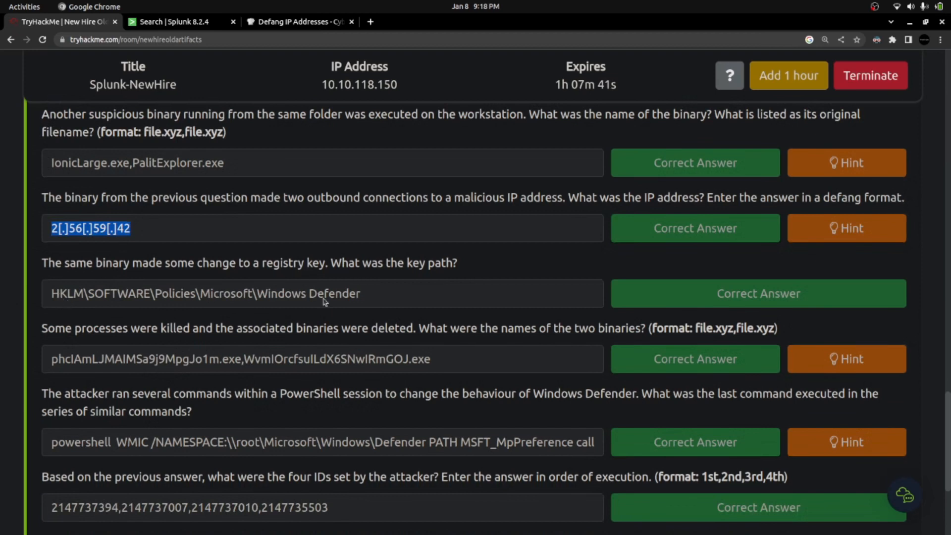
scroll(156, 292, "down", 3)
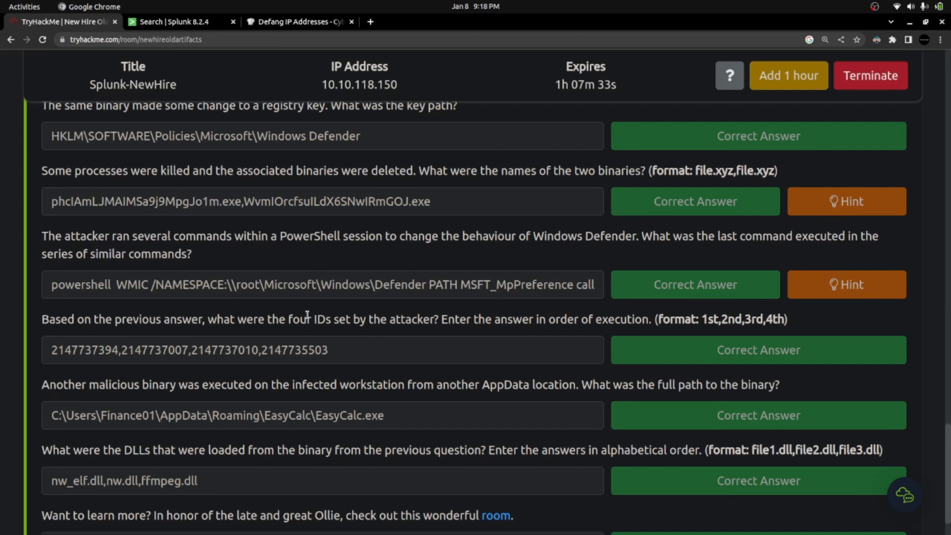
scroll(307, 315, "down", 2)
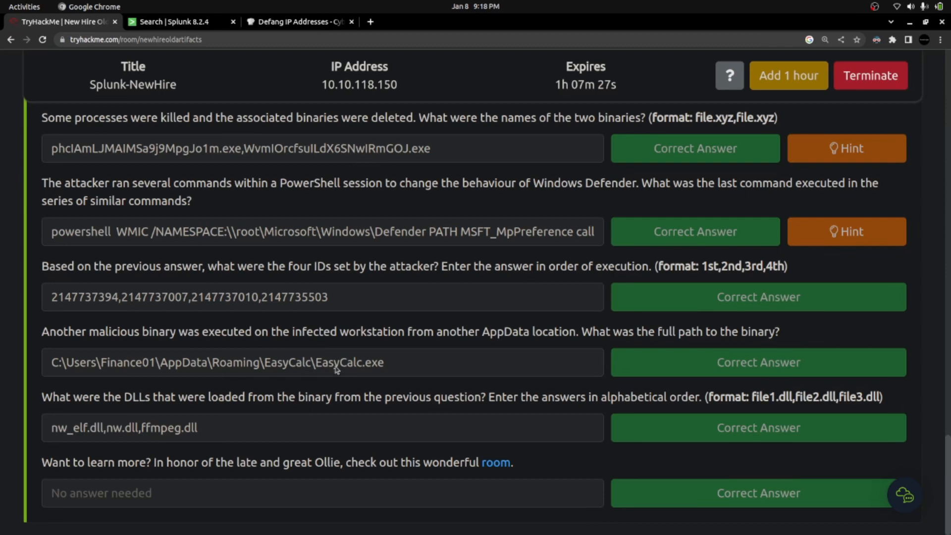
scroll(184, 423, "up", 20)
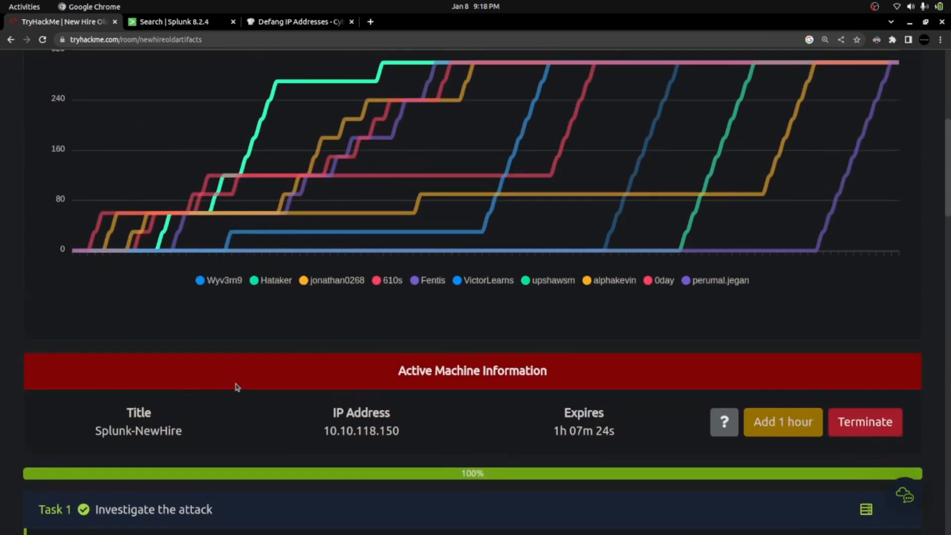
- Close the CyberChef page and open the VirusTotal website in a new tab
left_click(218, 22)
left_click(278, 22)
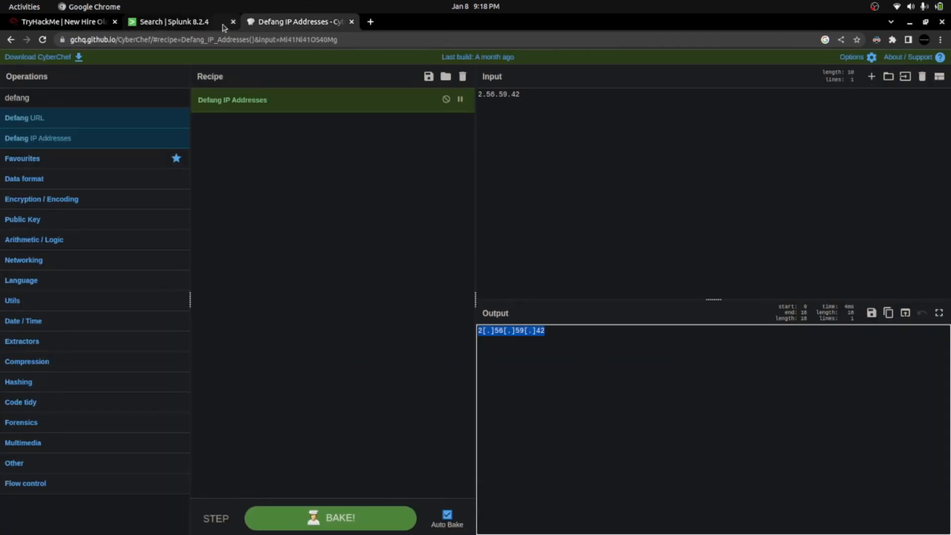
key("ctrl+t")
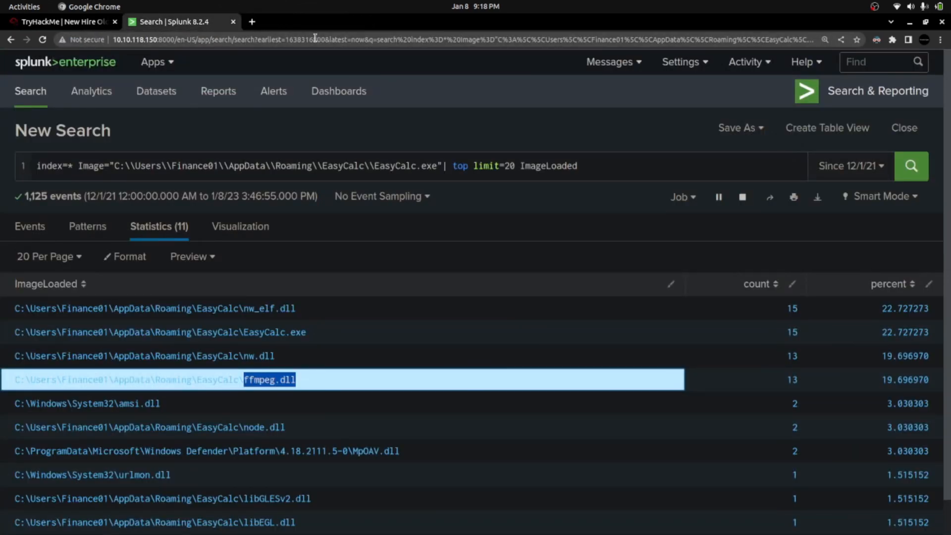
type("virus")
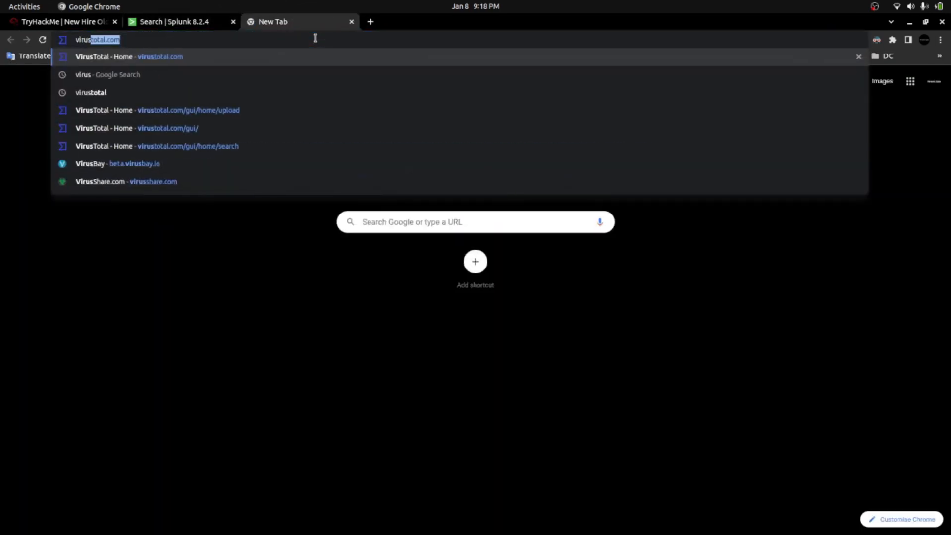
key("Return")
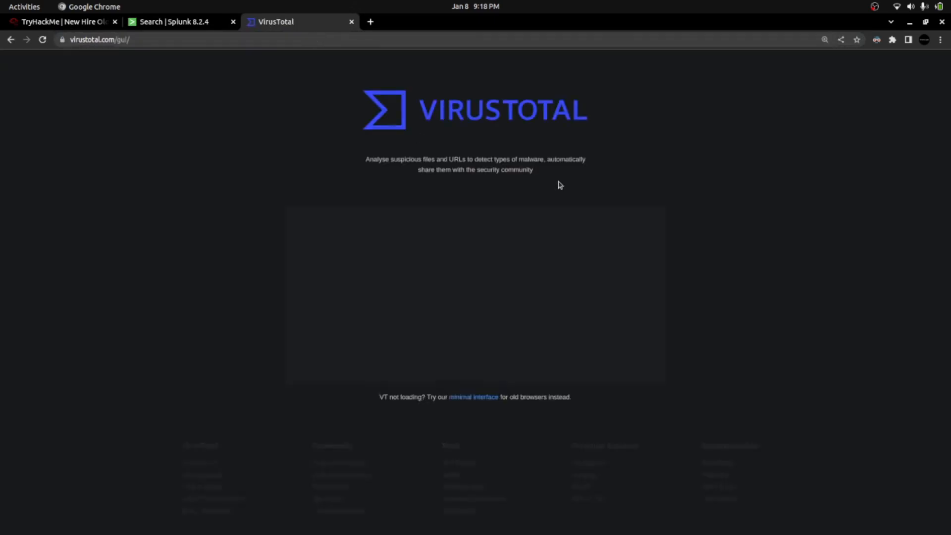
- Search VirusTotal for the copied IP address, removing the defang brackets so it reads 2.56.59.42
left_click(590, 224)
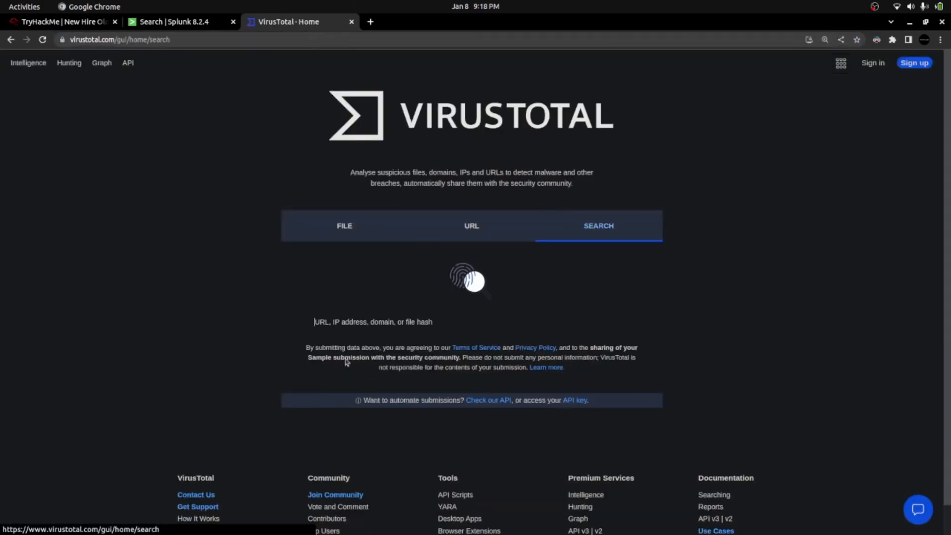
left_click(330, 323)
key("ctrl+v")
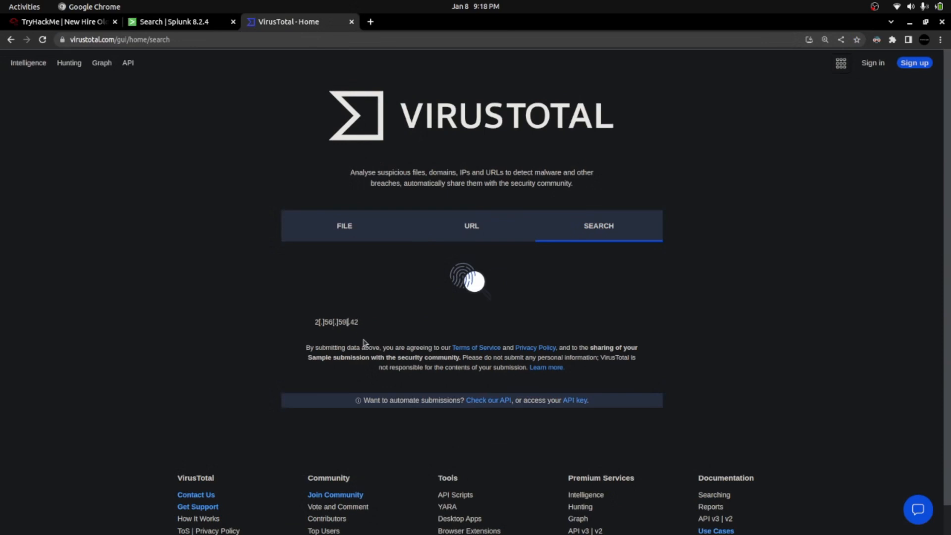
key("BackSpace")
key("BackSpace")
key("BackSpace")
key("Left")
key("BackSpace")
key("Return")
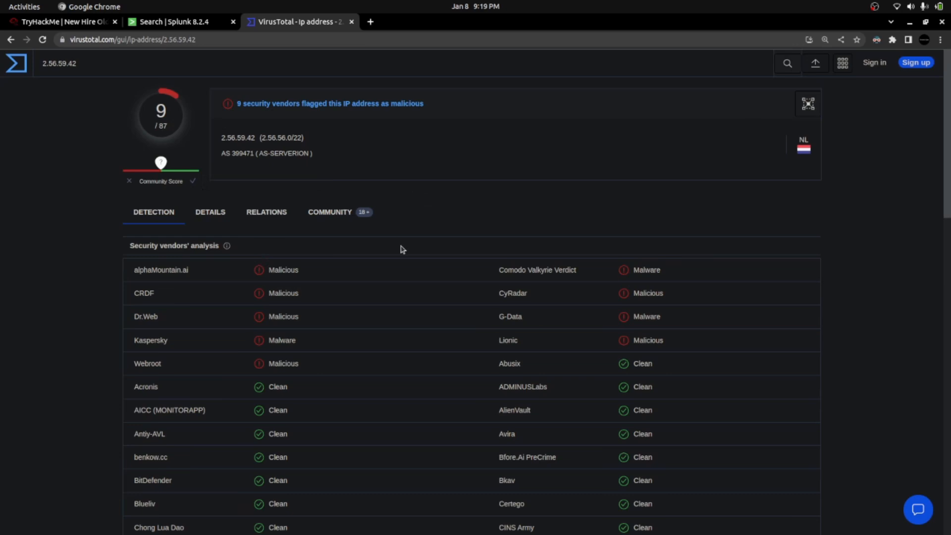
- Examine the vendor detections of the IP address, then its basic properties, last HTTPS certificate and Whois lookup
scroll(218, 184, "down", 3)
scroll(218, 183, "up", 3)
left_click(211, 213)
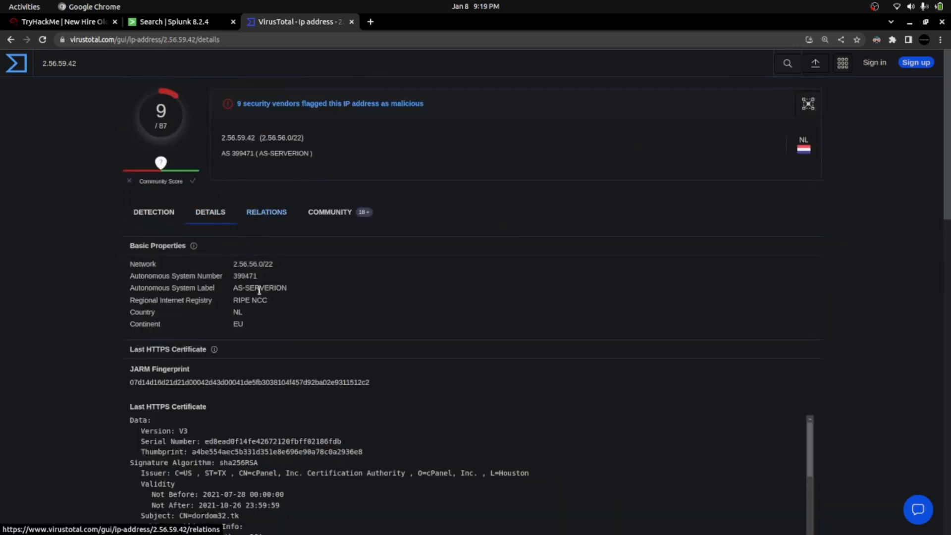
scroll(297, 337, "down", 3)
scroll(323, 371, "down", 3)
scroll(323, 371, "up", 3)
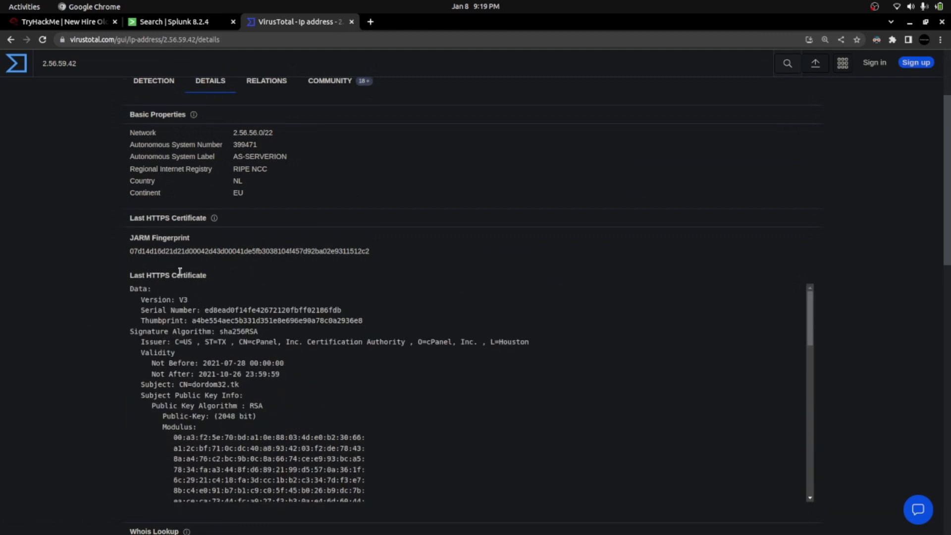
scroll(180, 272, "down", 6)
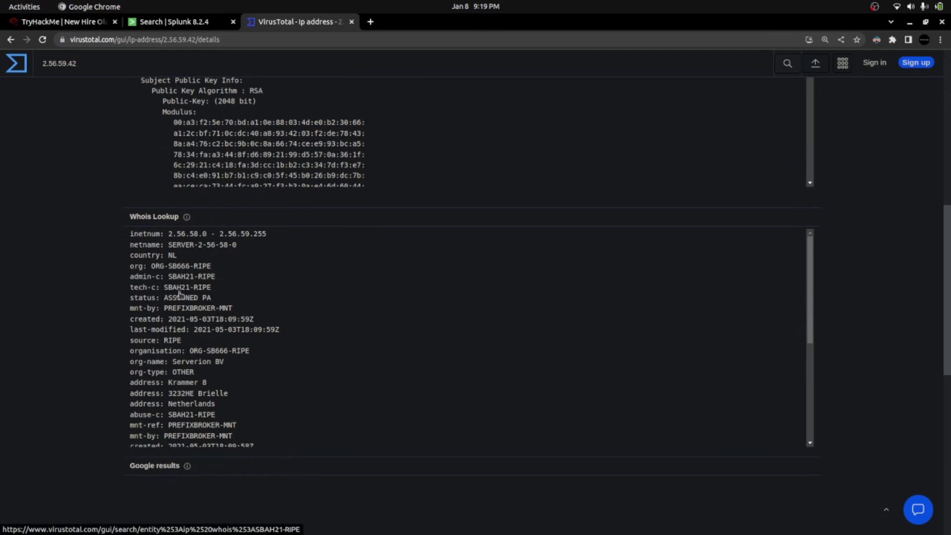
scroll(180, 297, "down", 4)
scroll(180, 313, "up", 3)
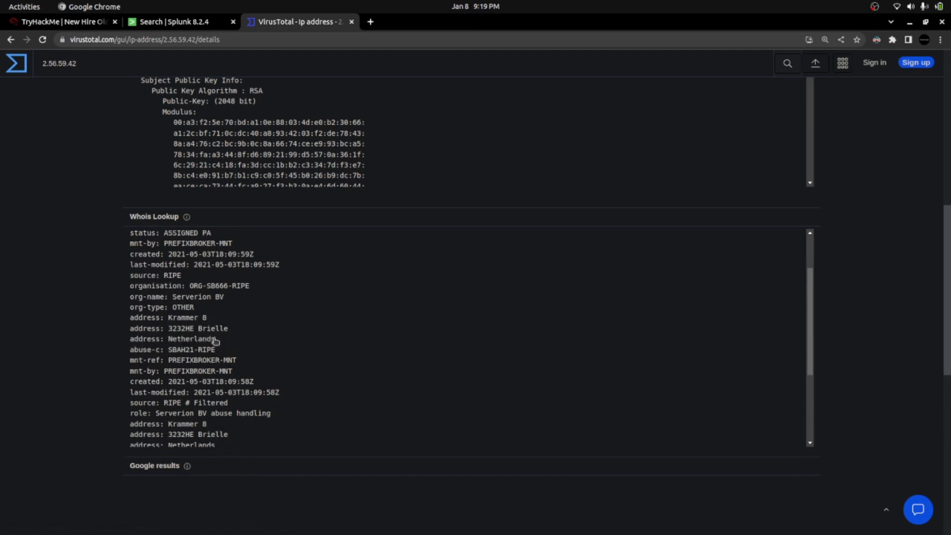
scroll(171, 342, "down", 2)
scroll(171, 345, "down", 1)
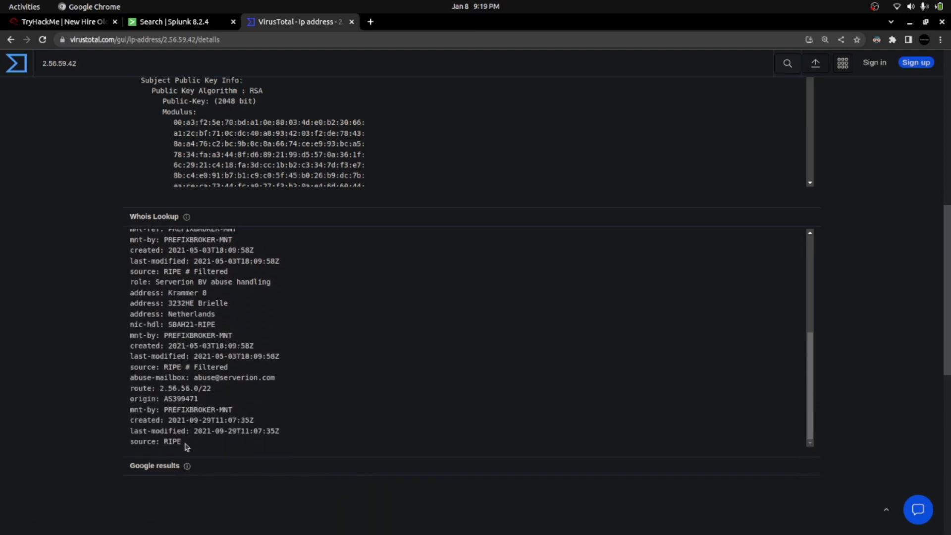
- Examine the IP address's relations, covering passive DNS domains, communicating files such as PalitExplorer.exe, historical Whois lookups and SSL certificates
scroll(251, 150, "up", 10)
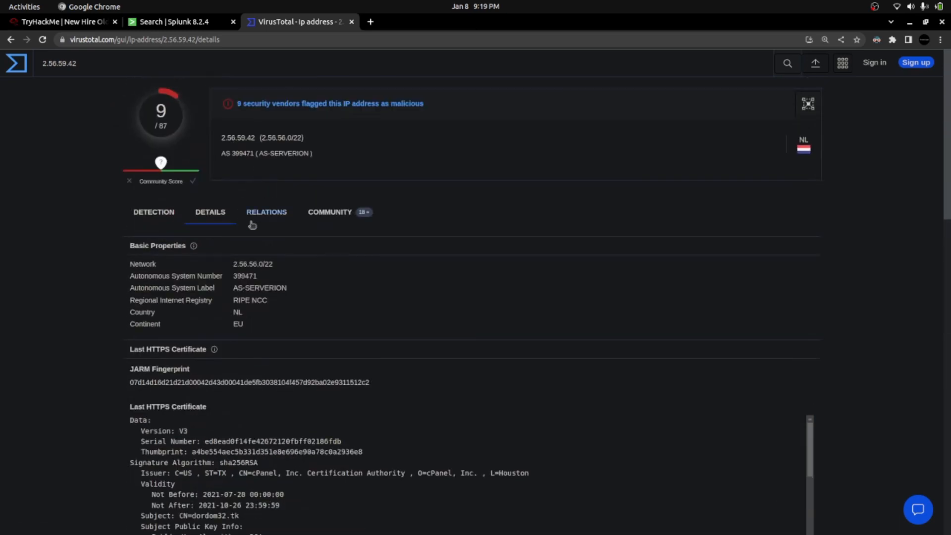
left_click(253, 225)
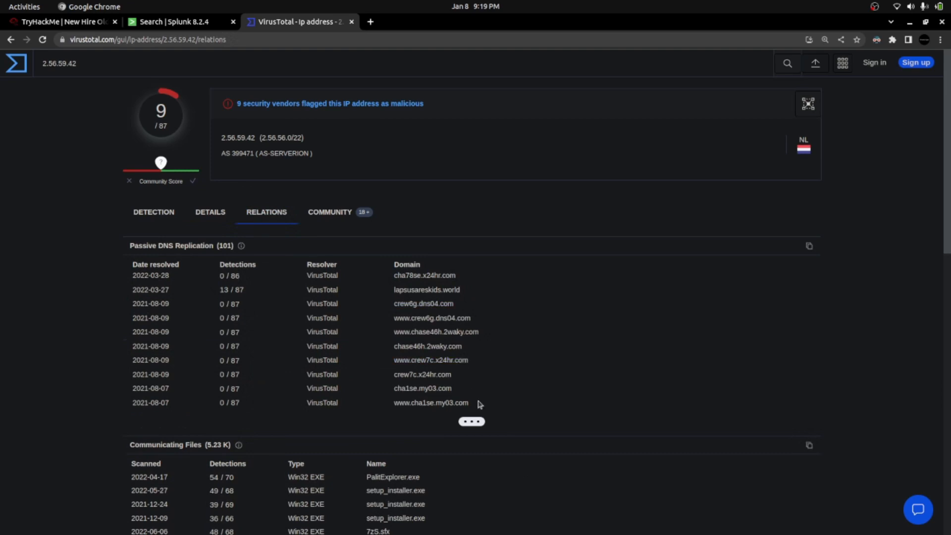
scroll(348, 321, "down", 3)
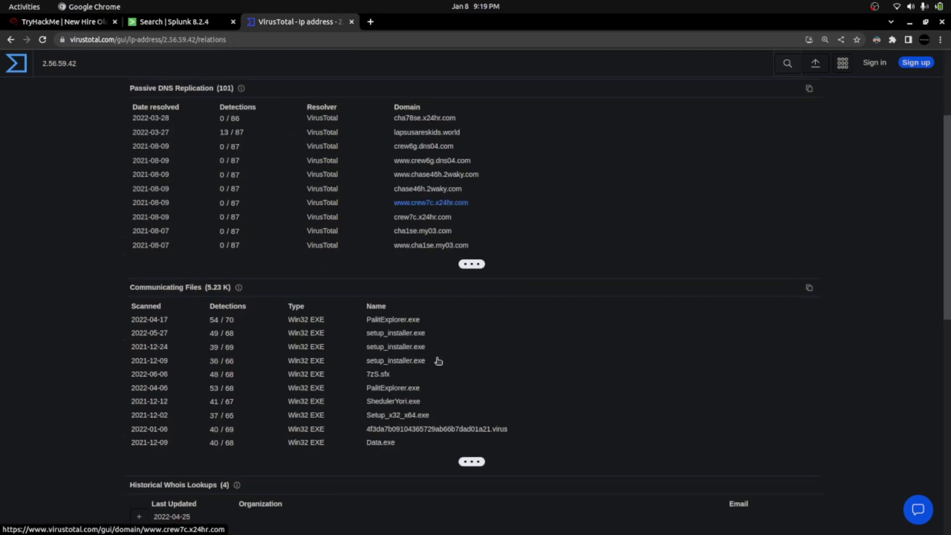
left_click_drag(365, 319, 447, 443)
left_click(379, 287)
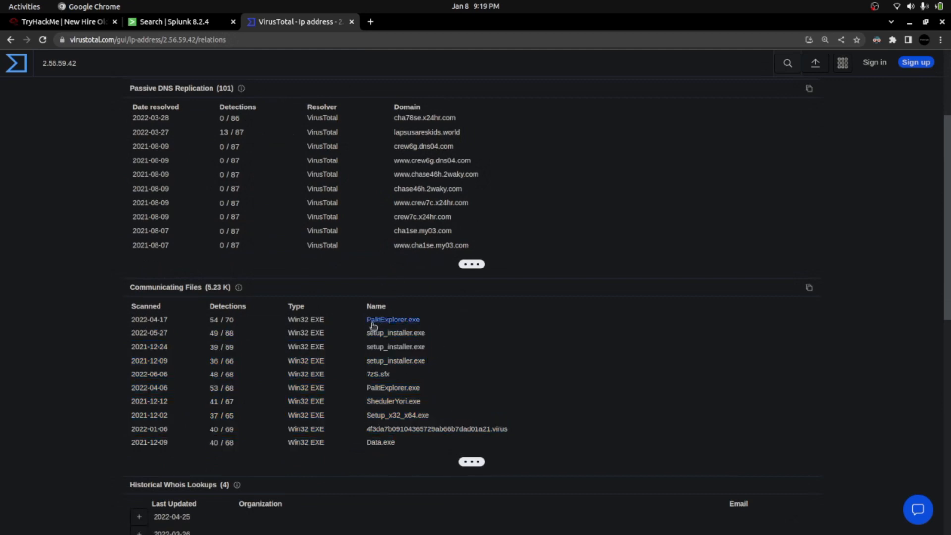
left_click_drag(365, 320, 424, 325)
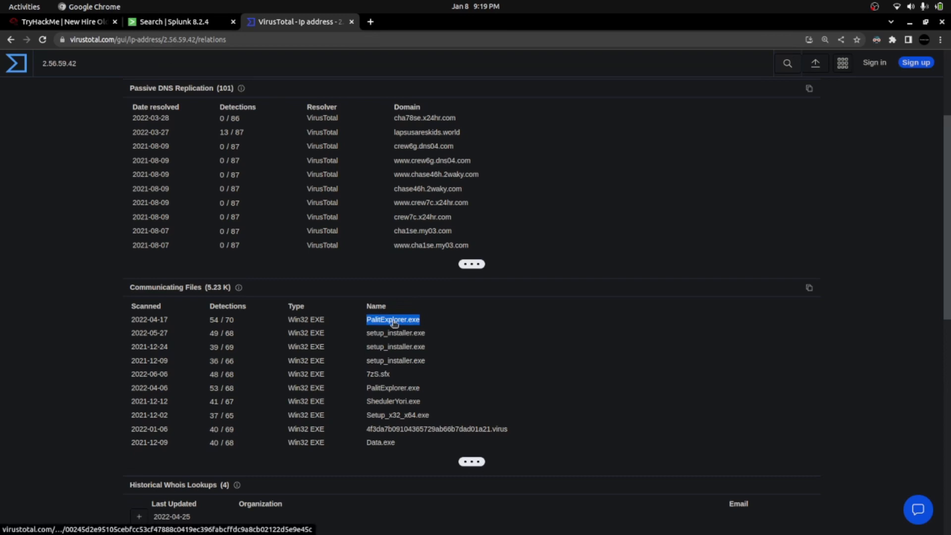
scroll(394, 323, "down", 5)
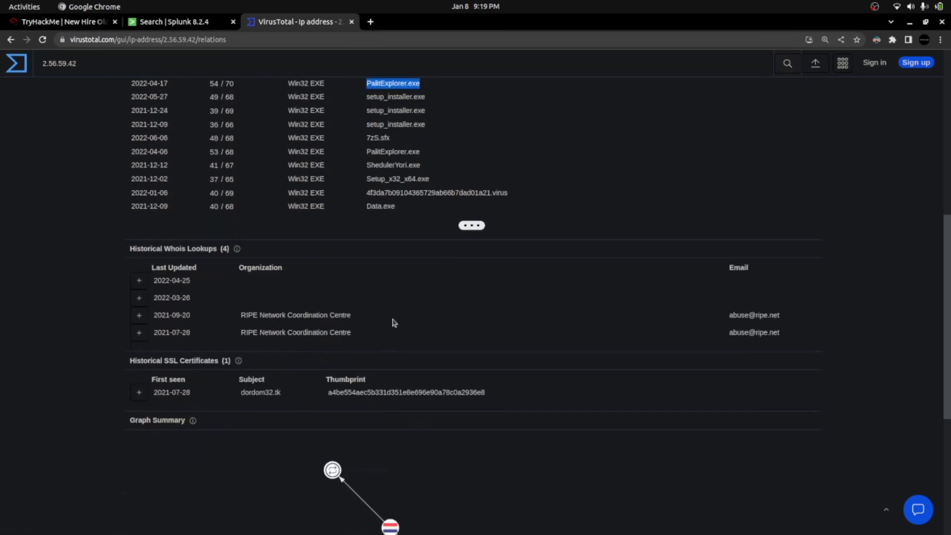
scroll(392, 317, "up", 2)
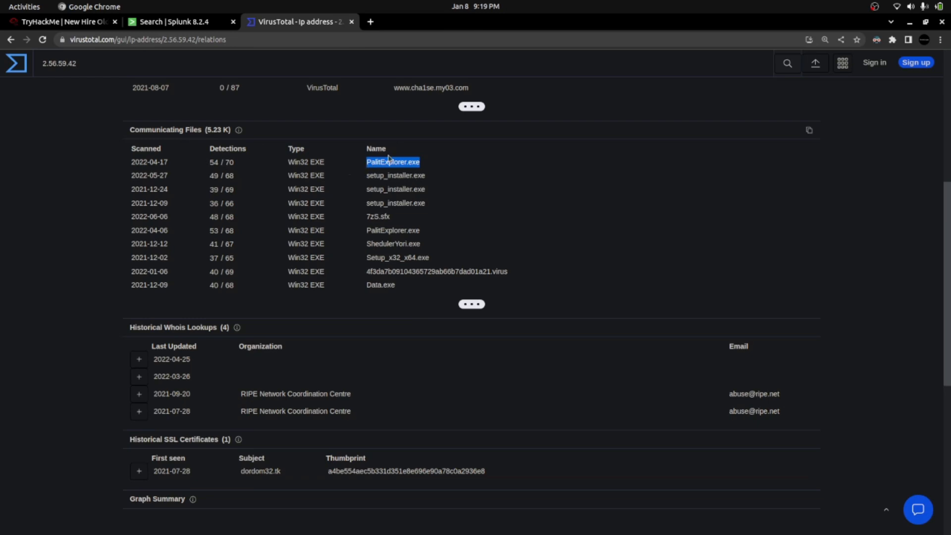
scroll(312, 325, "down", 3)
- Read the community graphs and comments about the IP address, highlighting the comment that mentions C2 Danabot
scroll(302, 312, "up", 9)
left_click(341, 213)
scroll(350, 336, "down", 2)
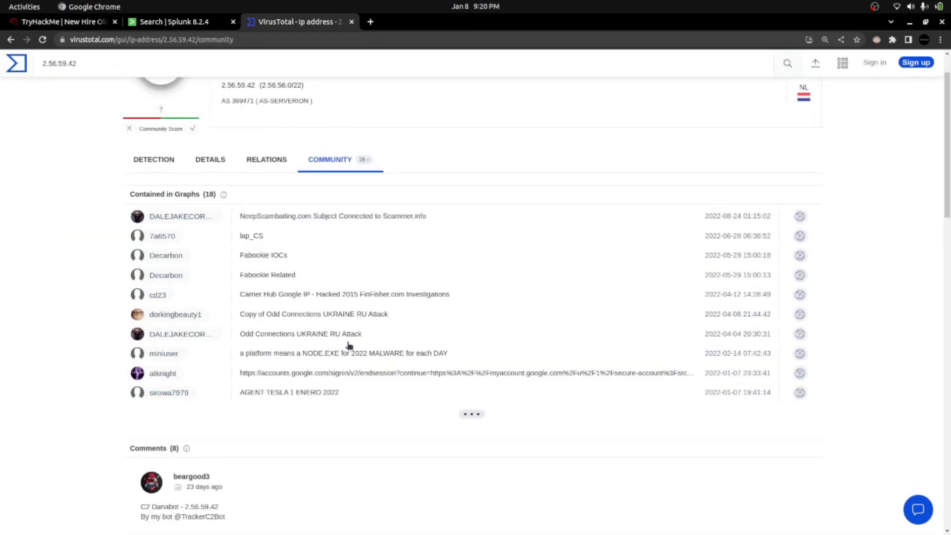
scroll(349, 346, "down", 6)
left_click_drag(139, 222, 221, 223)
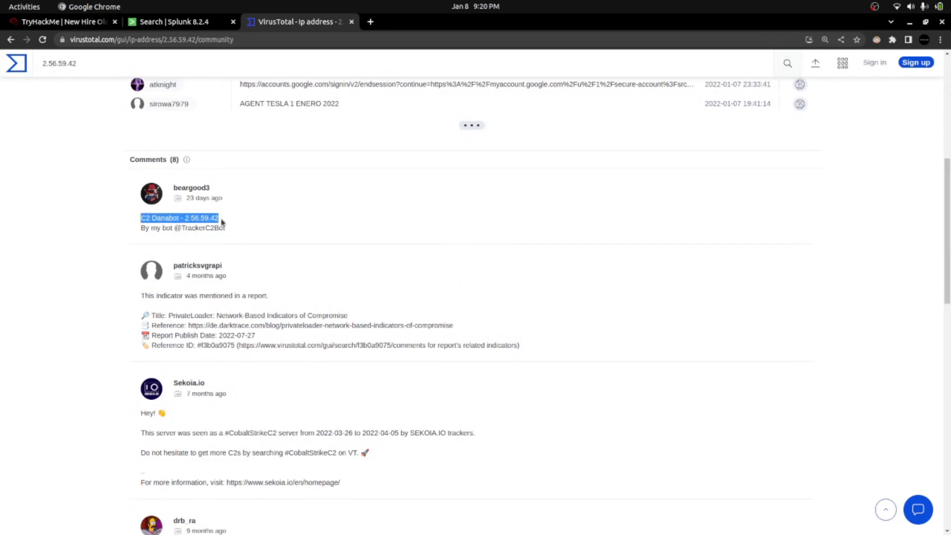
- Copy the word Danabot from the community comment and search Google for "danabot malware" in a new tab
left_click(150, 219)
left_click_drag(143, 221, 174, 216)
triple_click(181, 216)
double_click(163, 216)
key("ctrl+c")
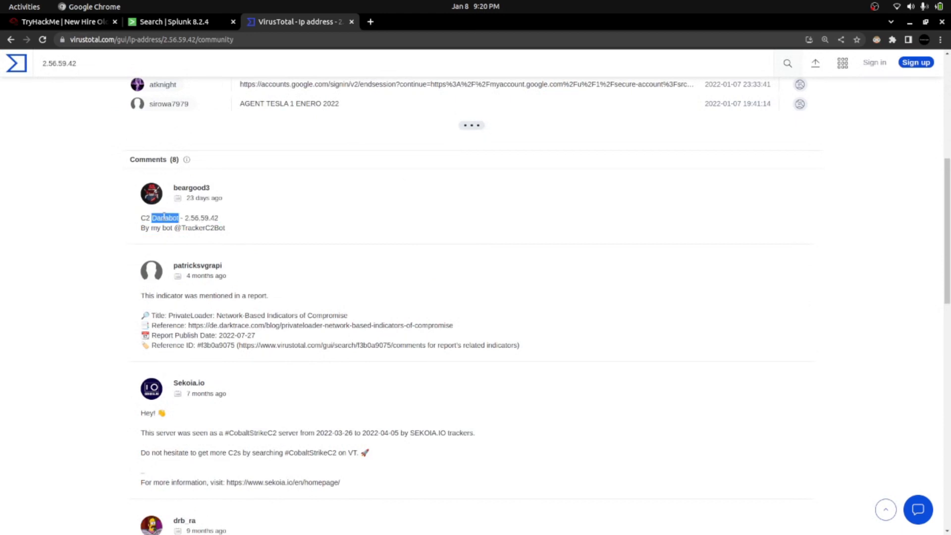
key("ctrl+t")
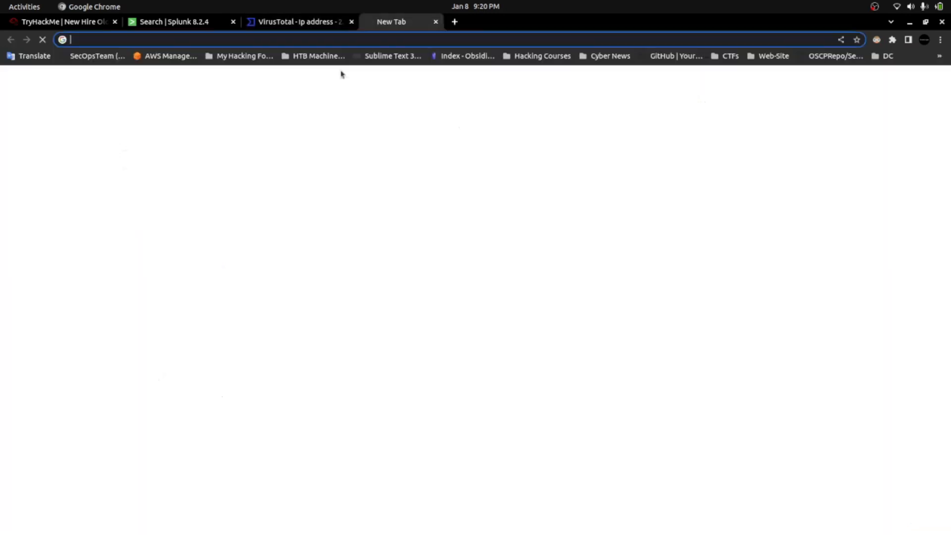
key("ctrl+v")
left_click(341, 74)
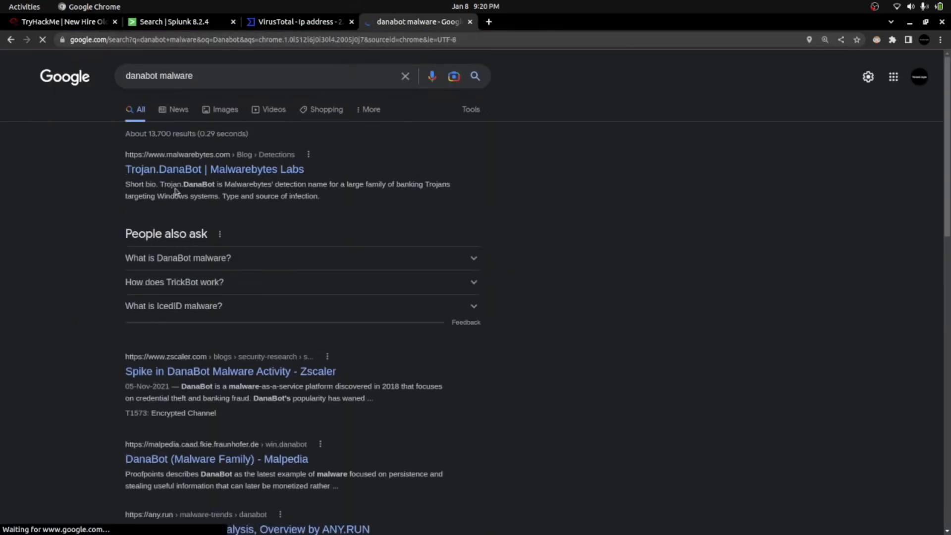
- Read the Malwarebytes result's description and expand the answer to "What is DanaBot malware?"
left_click_drag(141, 184, 447, 198)
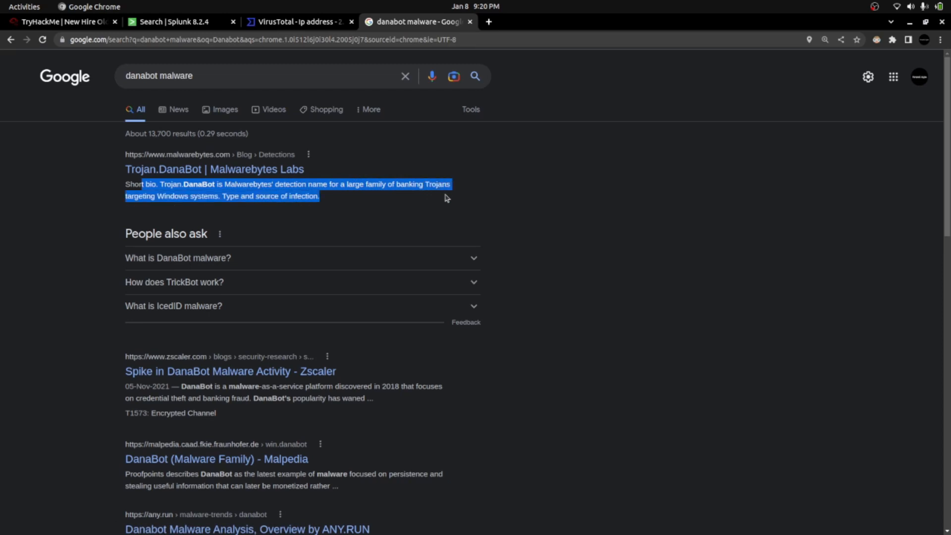
left_click(188, 260)
left_click_drag(130, 276, 350, 290)
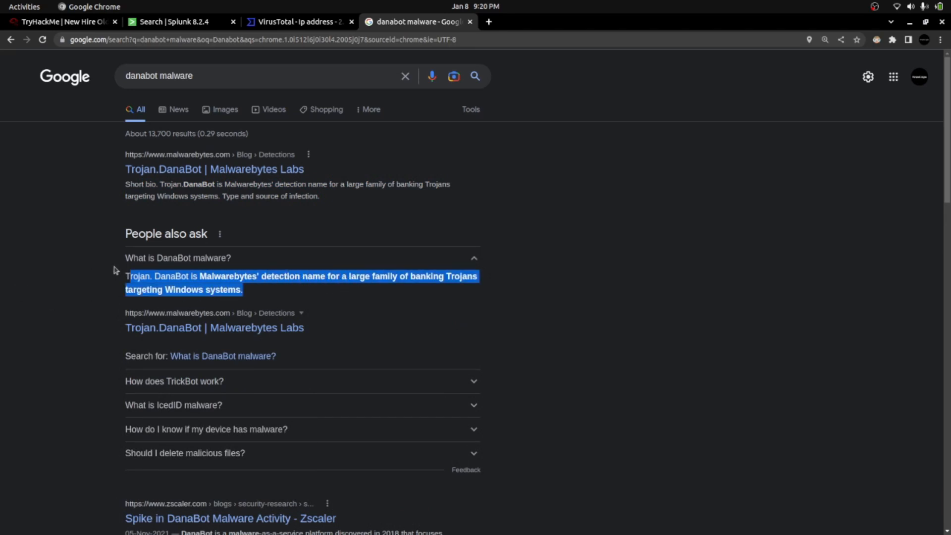
left_click(83, 270)
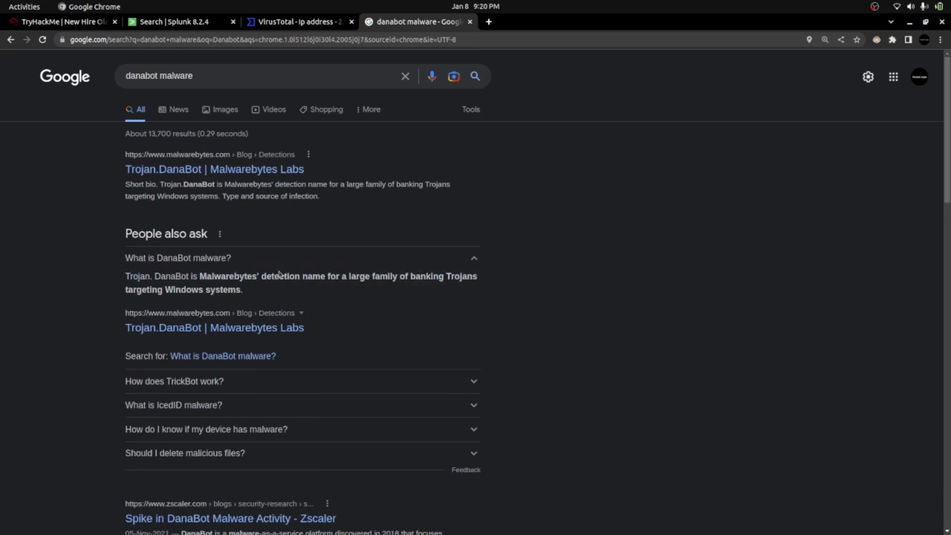
- Look through the remaining DanaBot search results, including the Zscaler article on the spike in malware activity
scroll(108, 282, "down", 3)
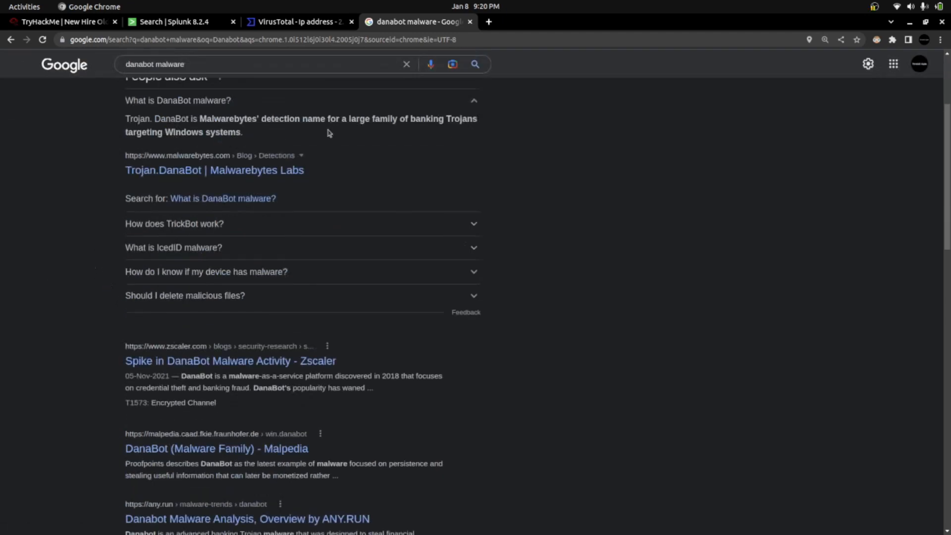
scroll(206, 179, "down", 1)
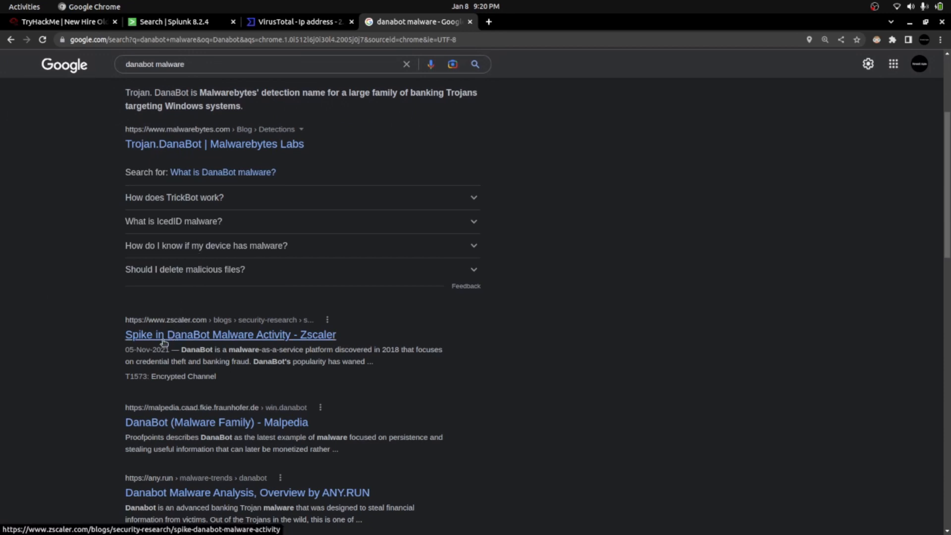
scroll(163, 342, "down", 4)
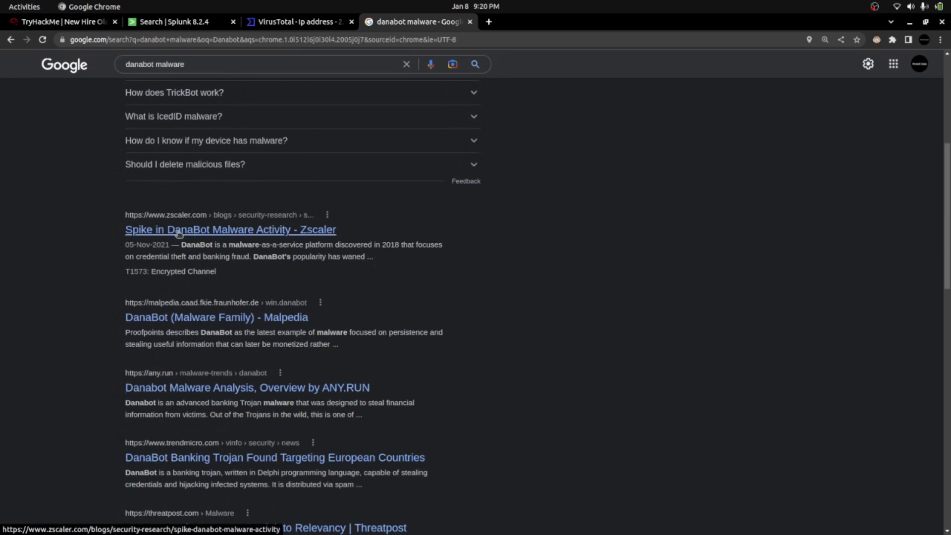
scroll(178, 232, "down", 20)
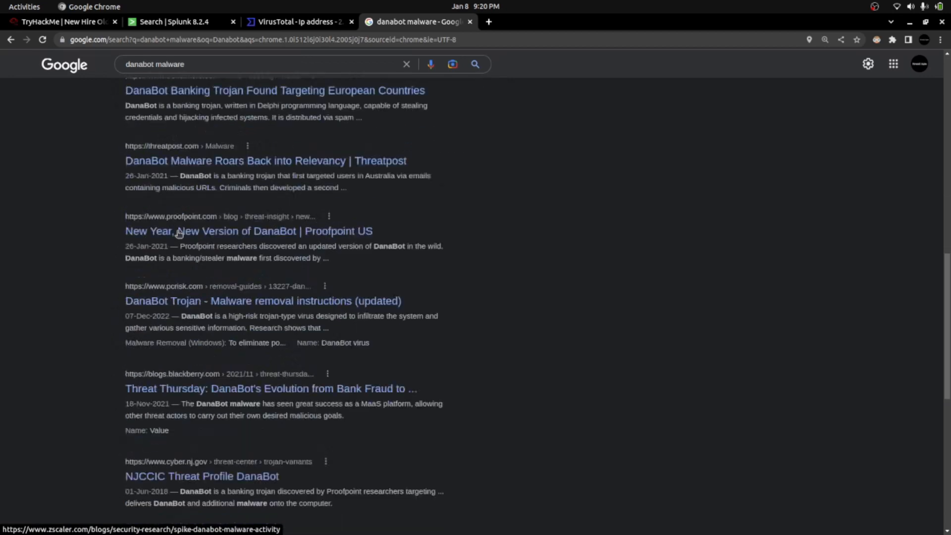
scroll(191, 317, "up", 20)
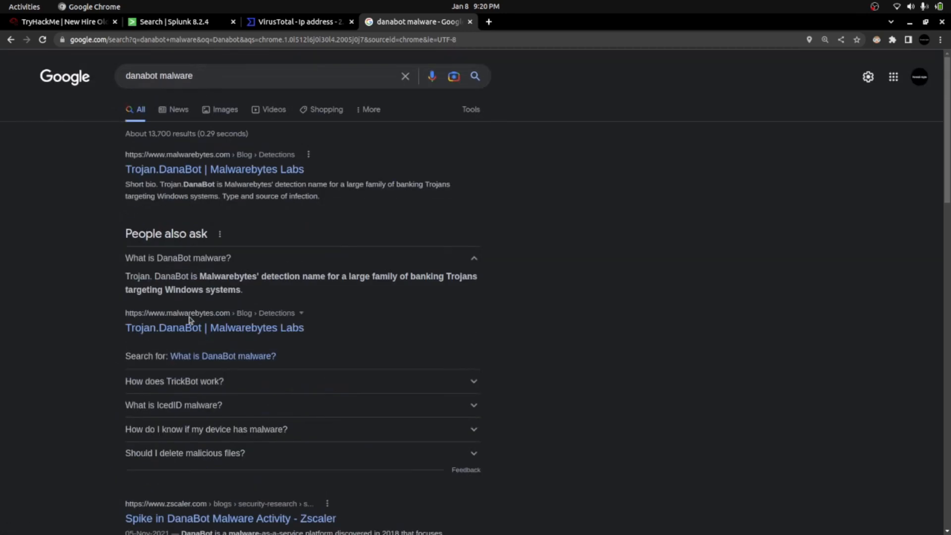
- Return to the TryHackMe room page and bring up the answered questions of the Investigate the attack task
left_click(174, 23)
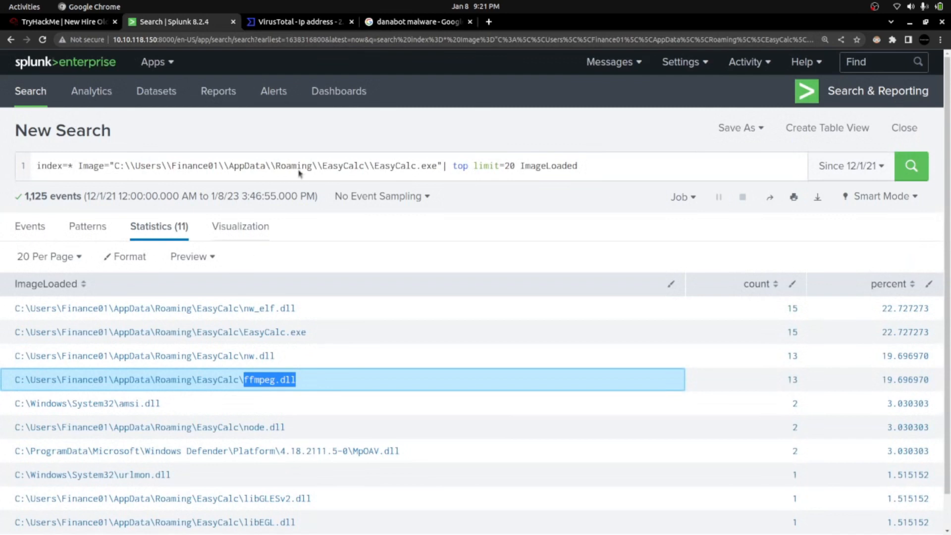
left_click(297, 21)
left_click(409, 25)
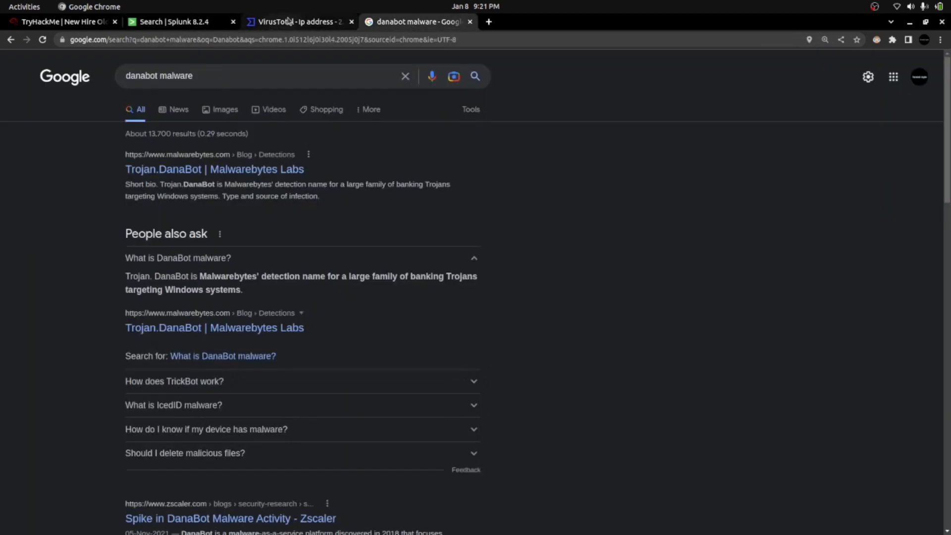
left_click(171, 25)
left_click(54, 26)
scroll(220, 379, "down", 15)
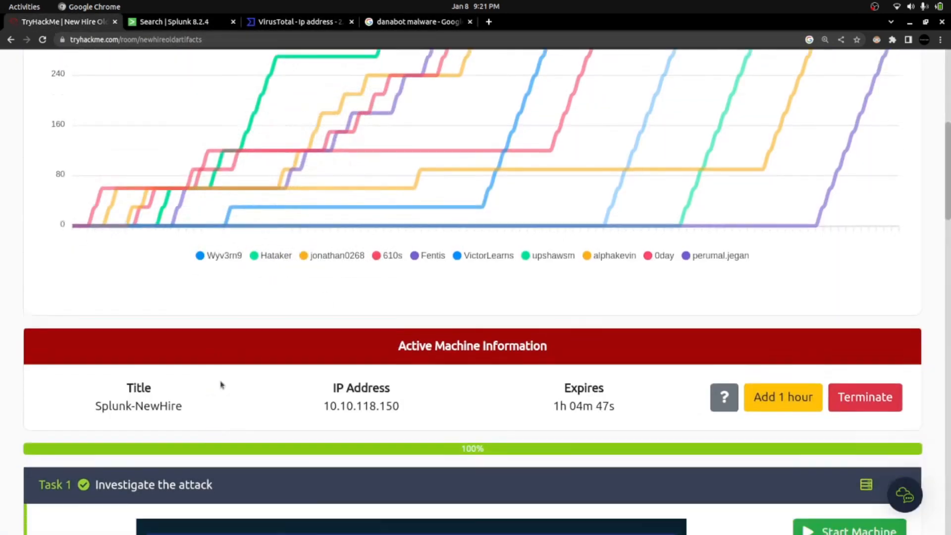
scroll(220, 377, "down", 12)
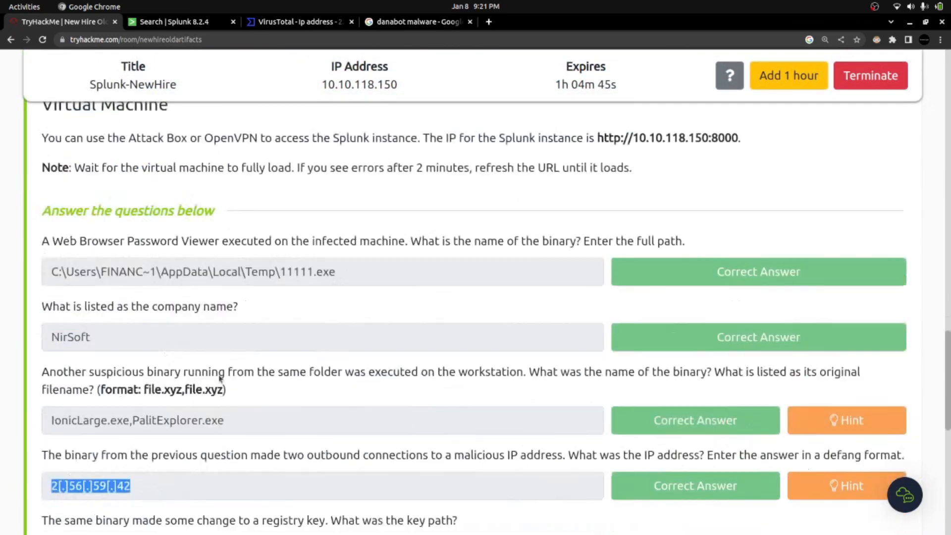